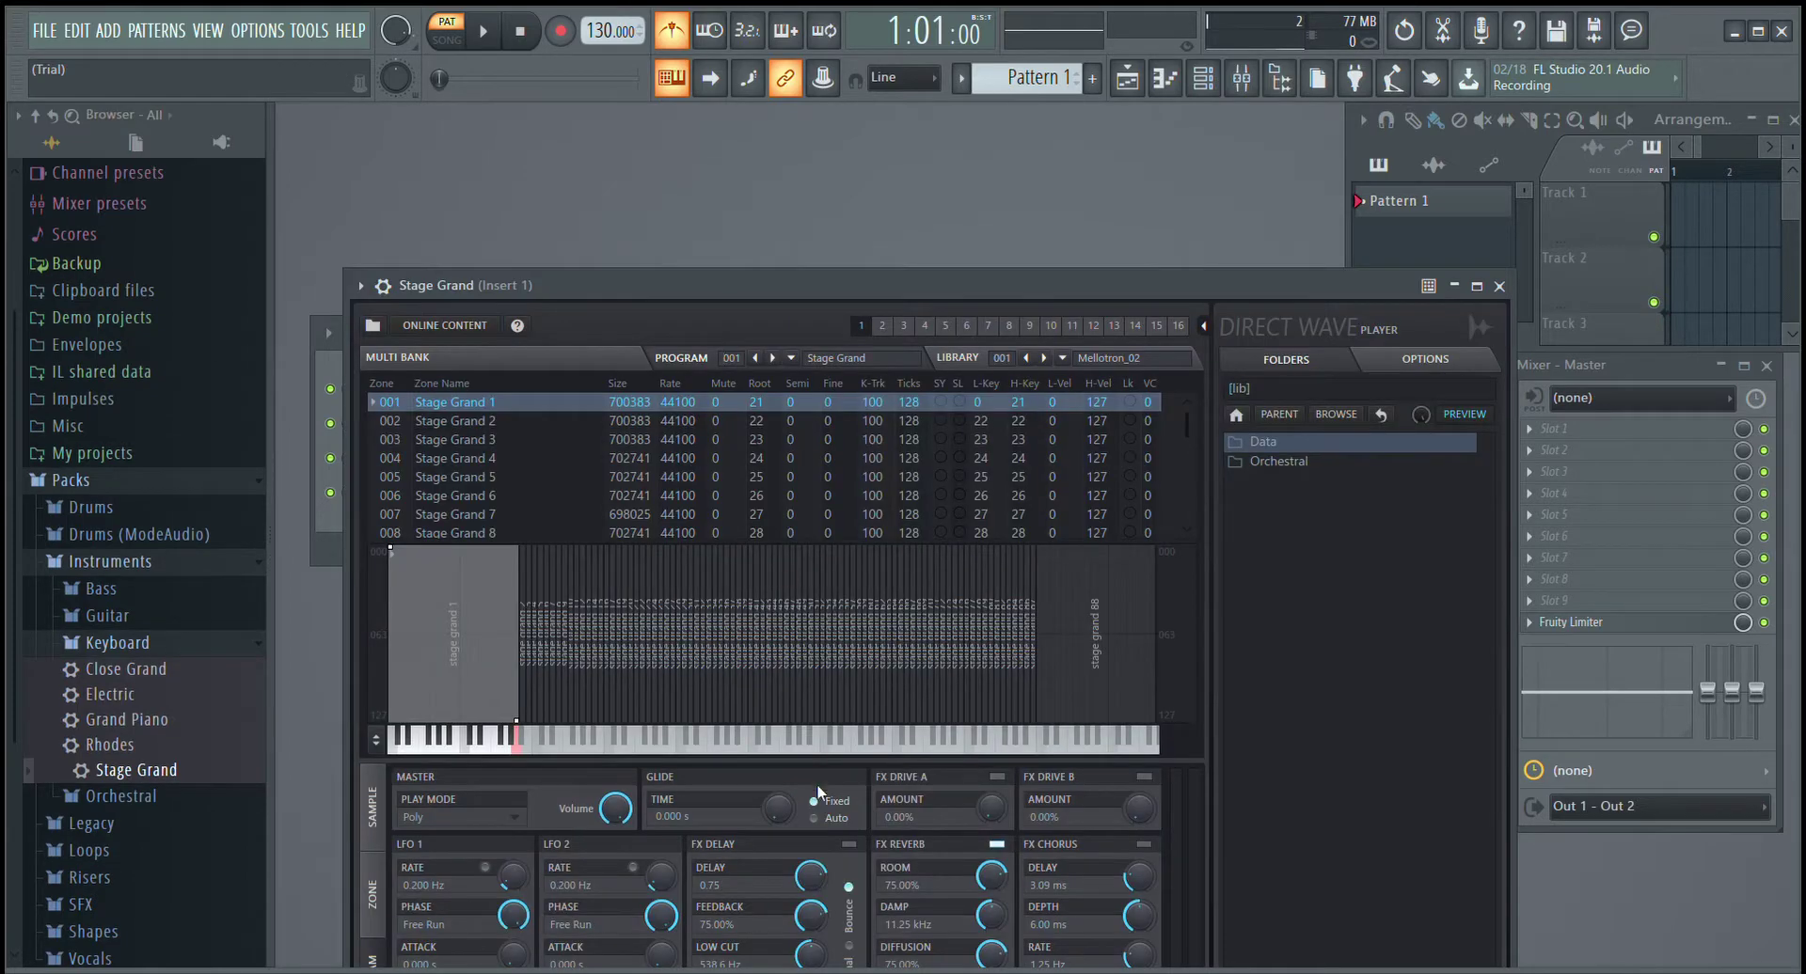
- Close the Stage Grand instrument window and open its channel's piano roll at full size
{"action": "left_click", "coordinate": [838, 750]}
{"action": "left_click", "coordinate": [1501, 287]}
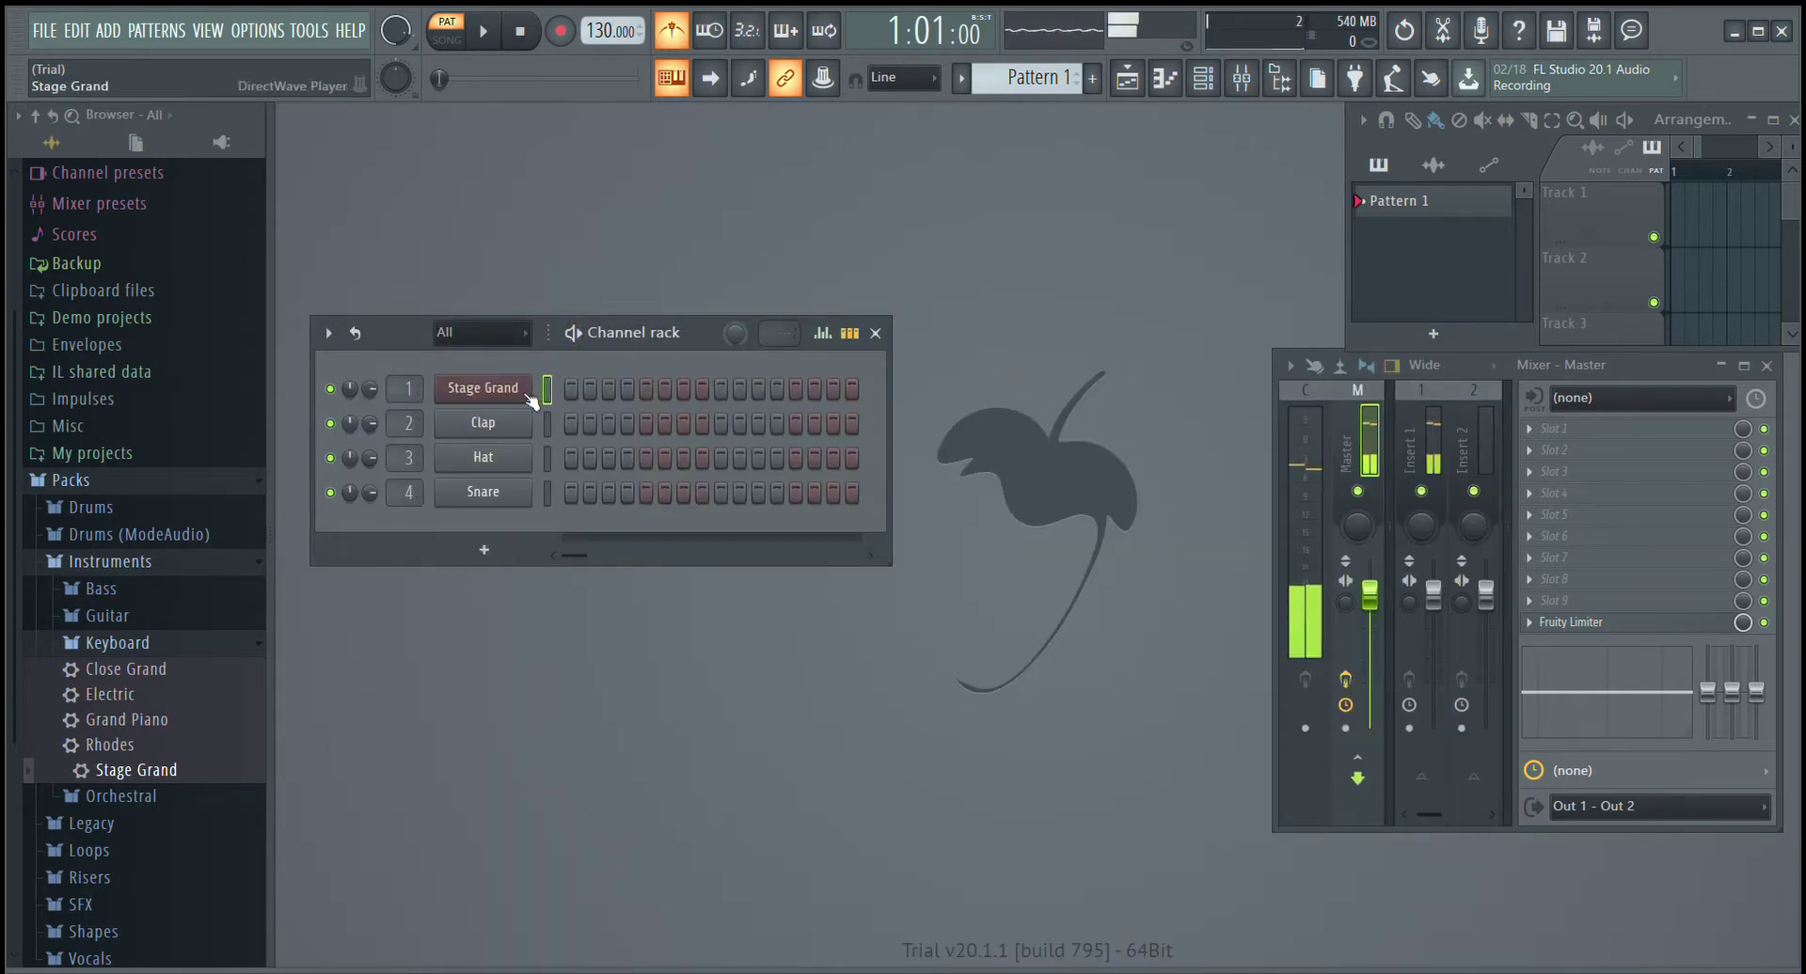
{"action": "key", "text": "F7"}
{"action": "left_click_drag", "start_coordinate": [1639, 226], "coordinate": [1089, 229]}
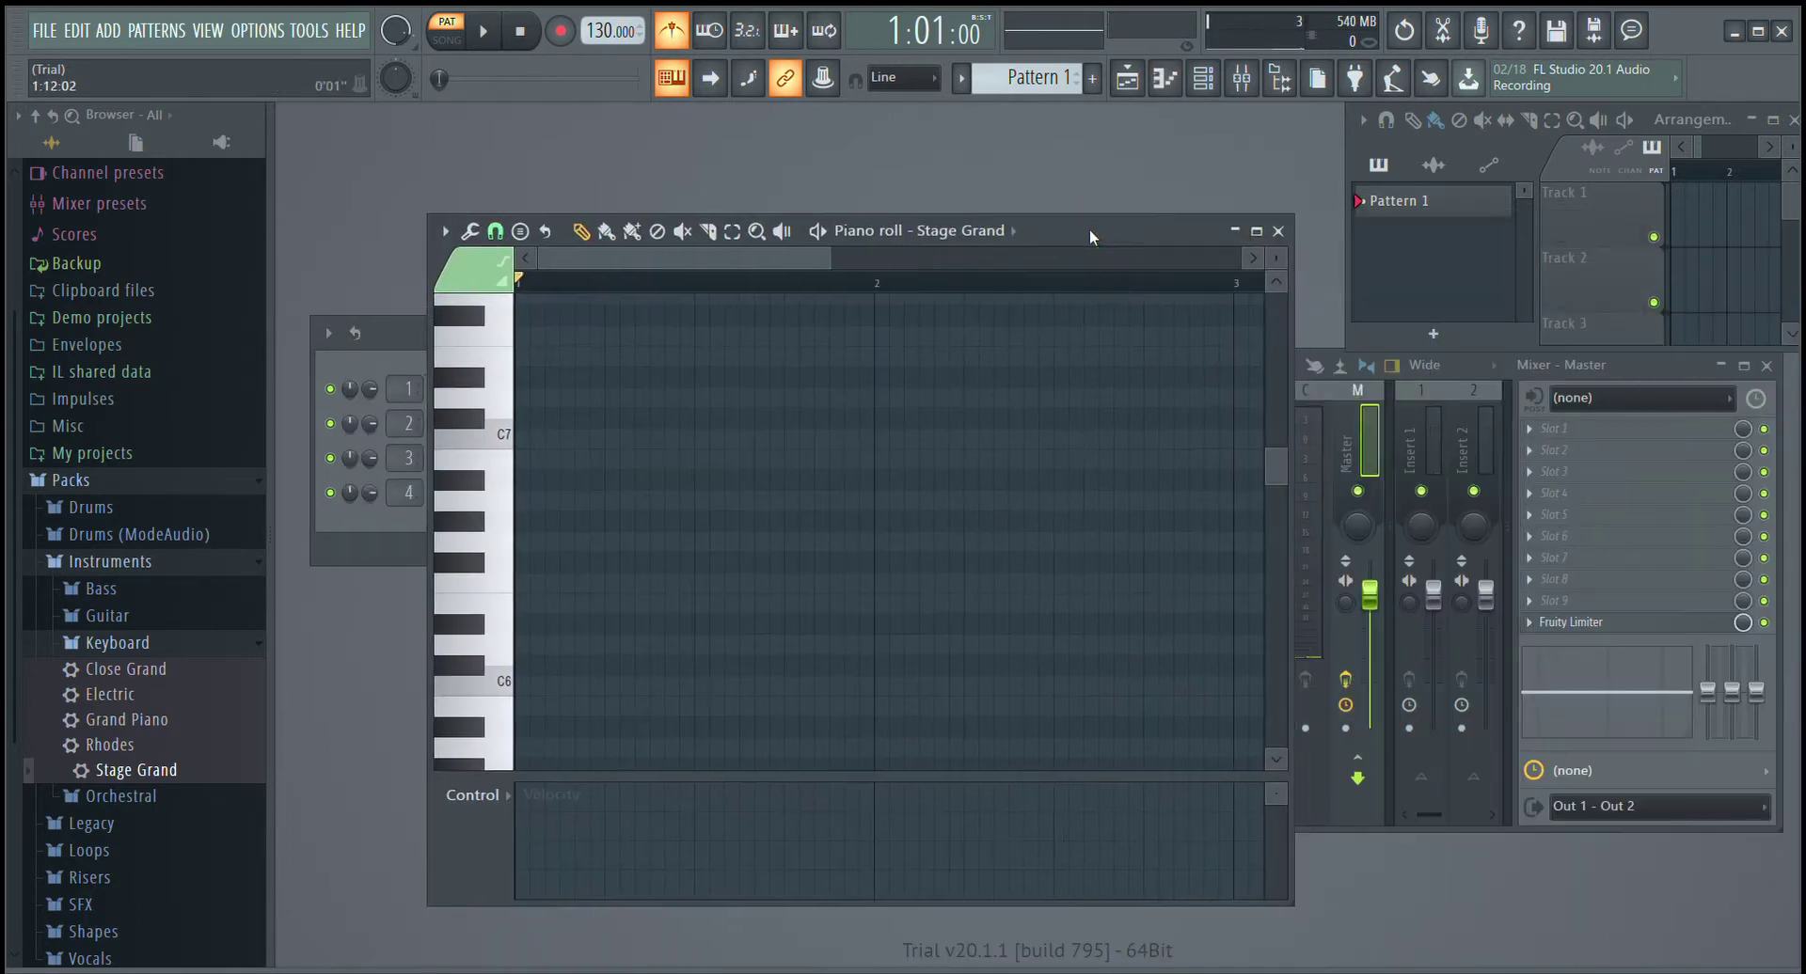
{"action": "left_click", "coordinate": [1278, 231]}
{"action": "left_click", "coordinate": [640, 468]}
{"action": "right_click", "coordinate": [659, 470]}
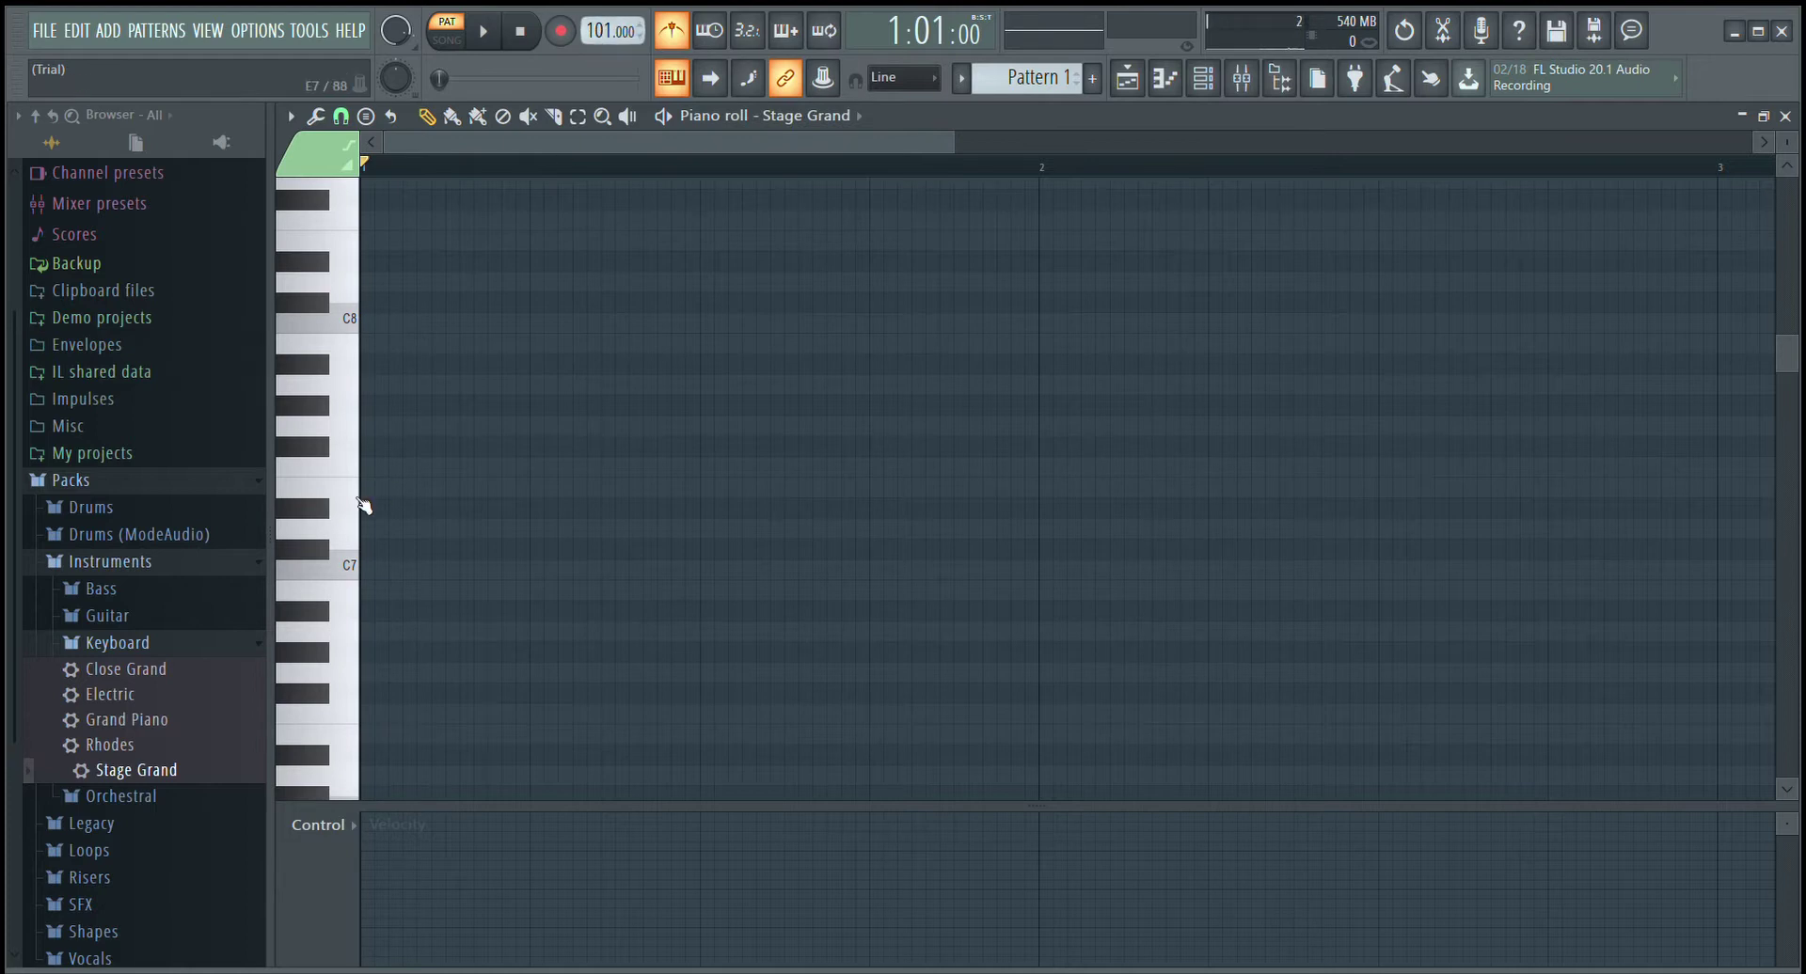
- Place an E5 note at the start of bar 1 and play the pattern briefly
{"action": "scroll", "coordinate": [355, 505], "scroll_direction": "down", "scroll_amount": 5}
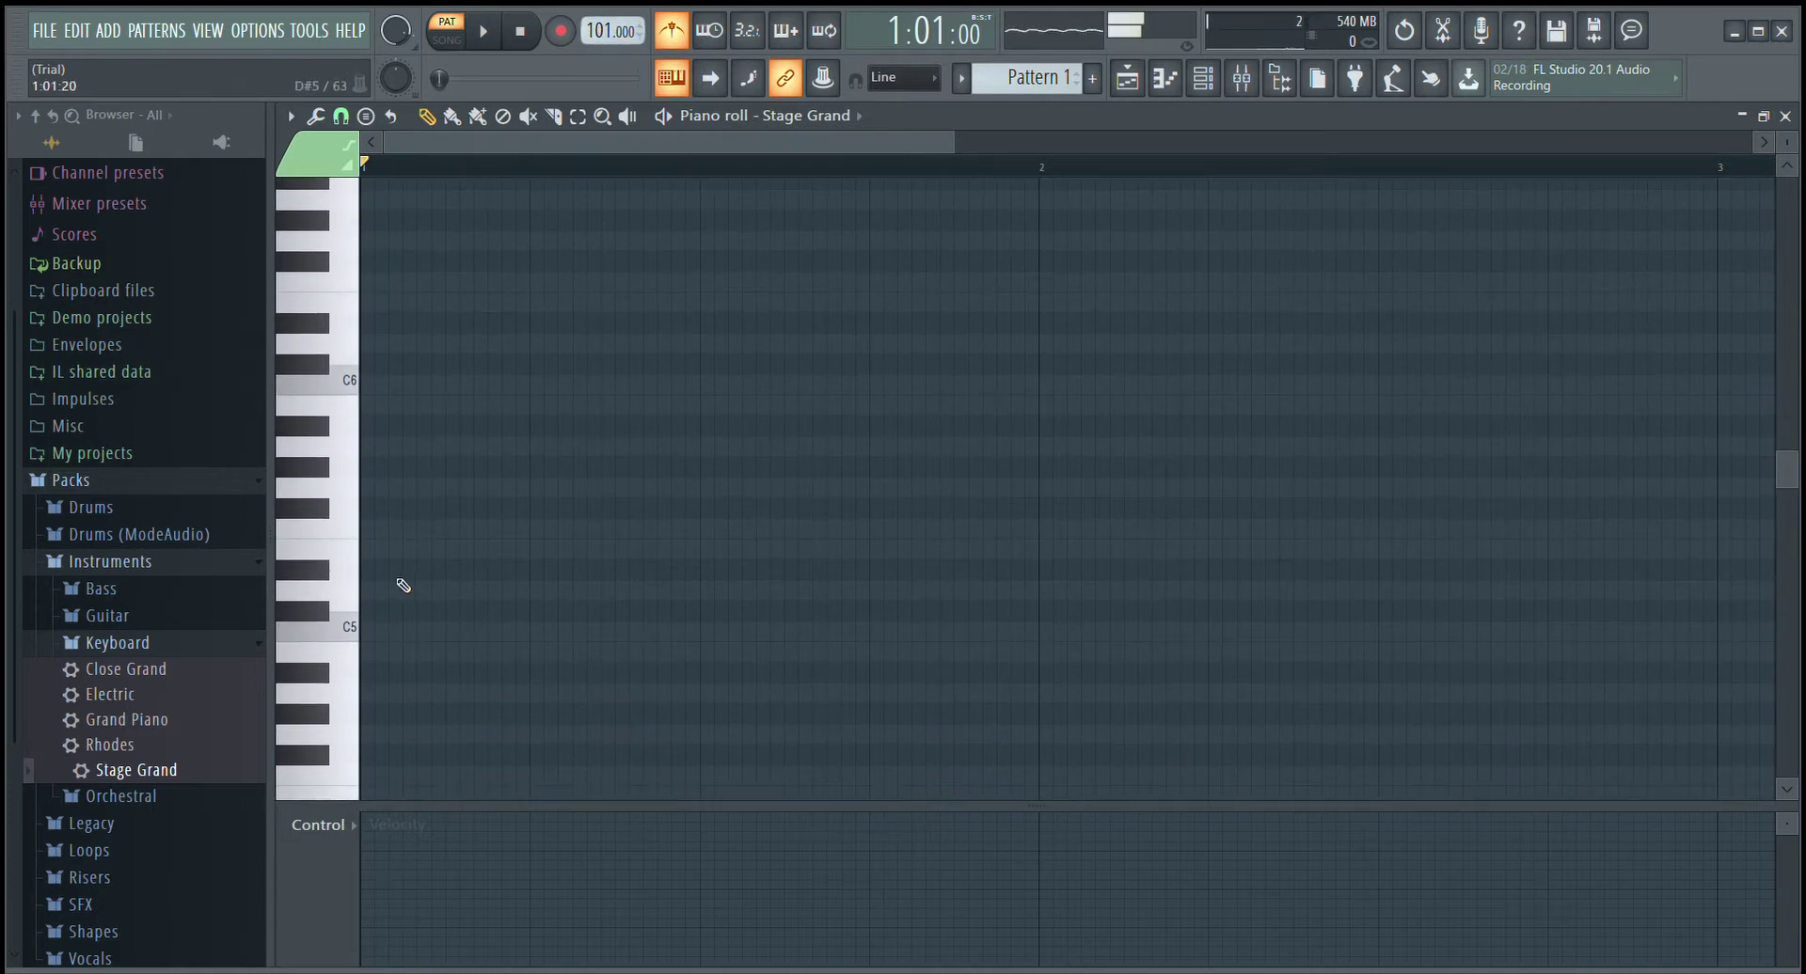
{"action": "scroll", "coordinate": [374, 437], "scroll_direction": "up", "scroll_amount": 1}
{"action": "left_click", "coordinate": [399, 619]}
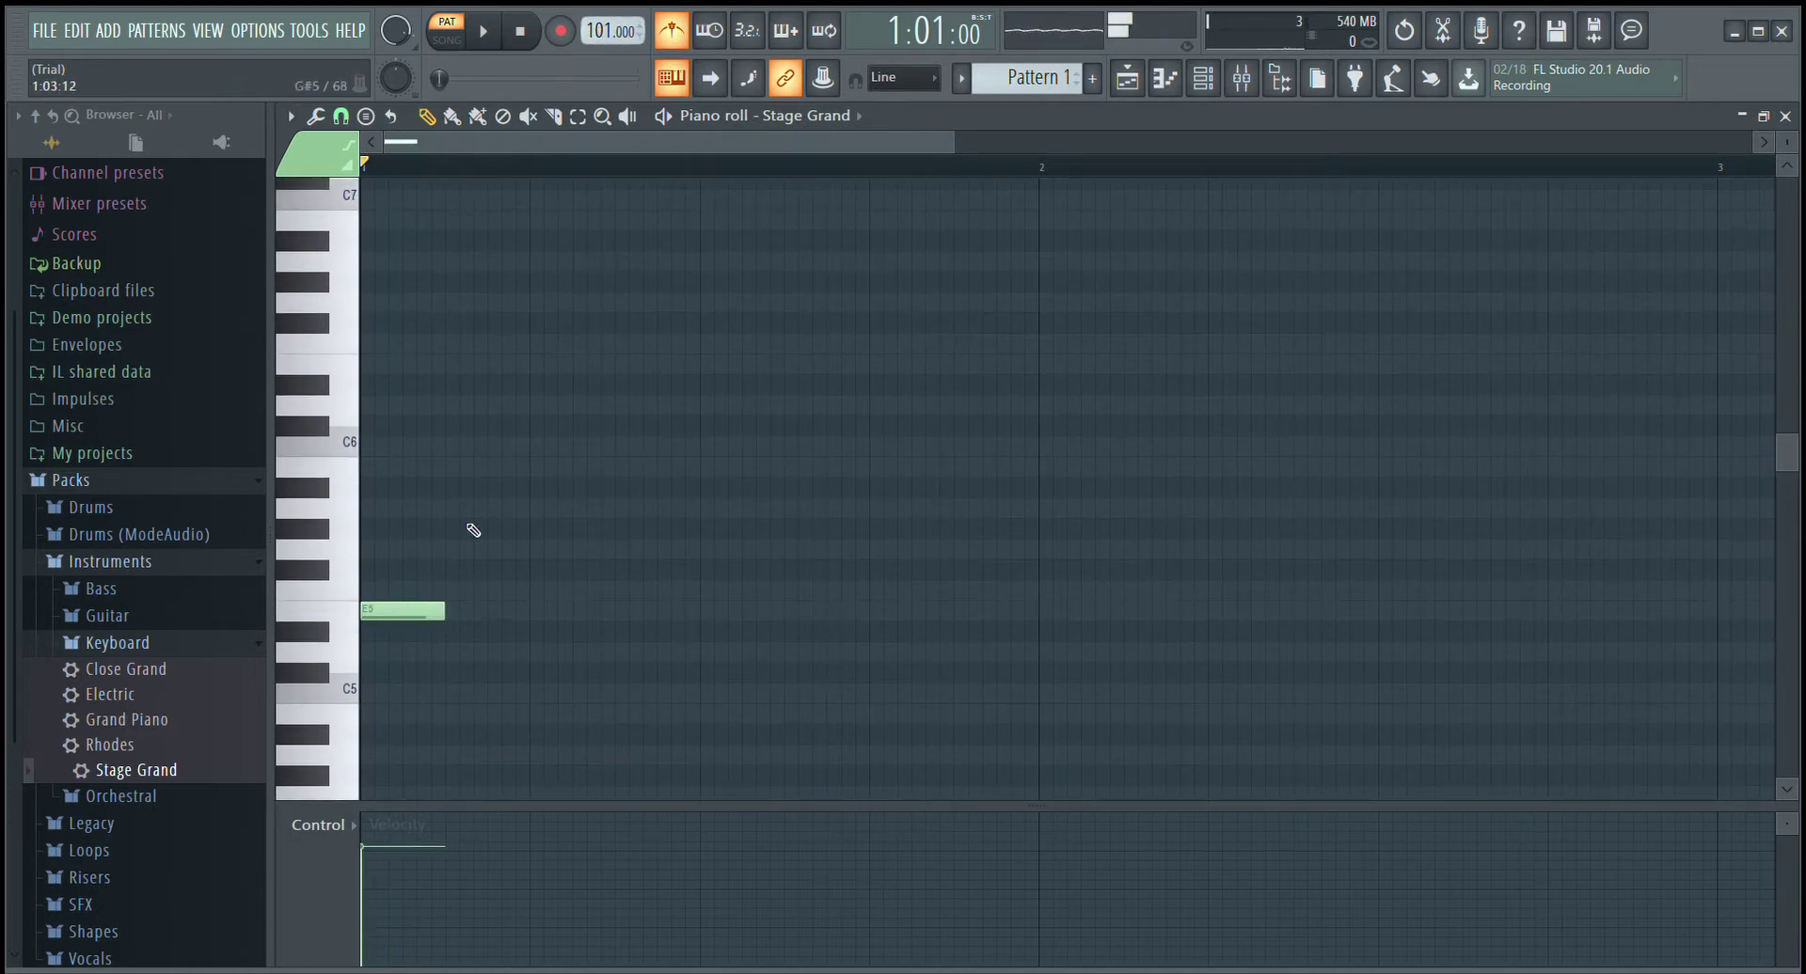
{"action": "left_click", "coordinate": [494, 39]}
{"action": "left_click", "coordinate": [494, 39]}
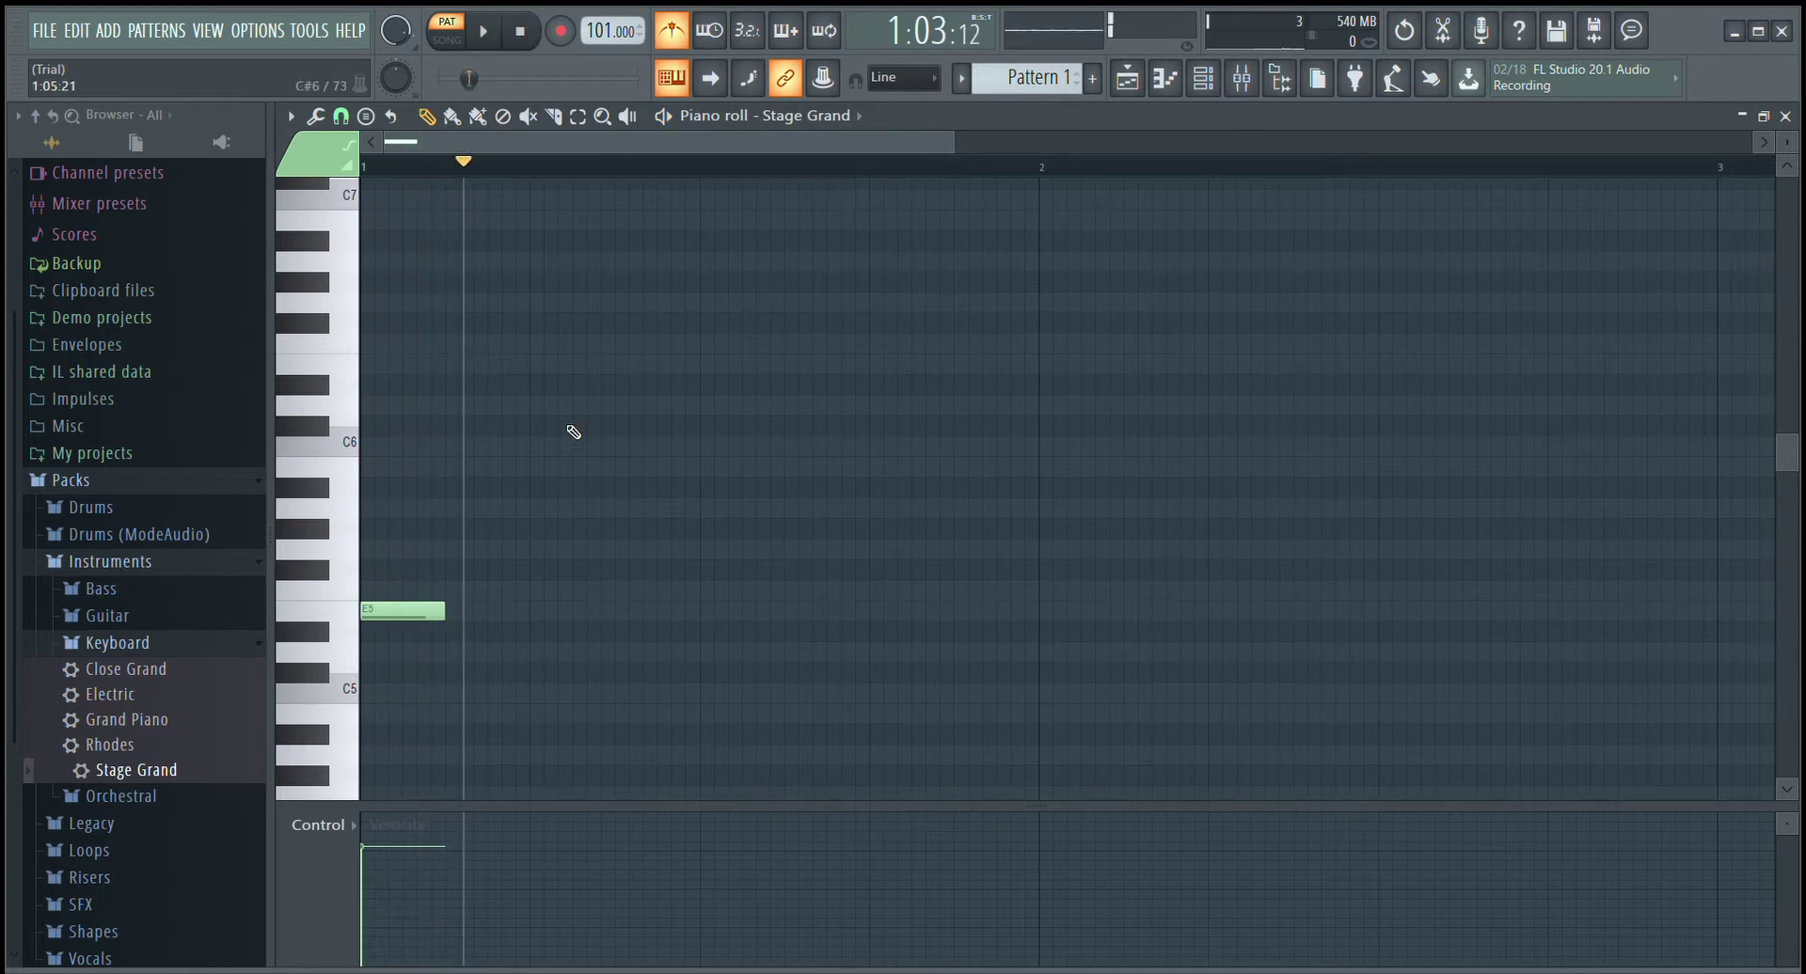
- Turn off the metronome and play the pattern briefly without it
{"action": "left_click", "coordinate": [696, 35]}
{"action": "key", "text": "space"}
{"action": "key", "text": "space"}
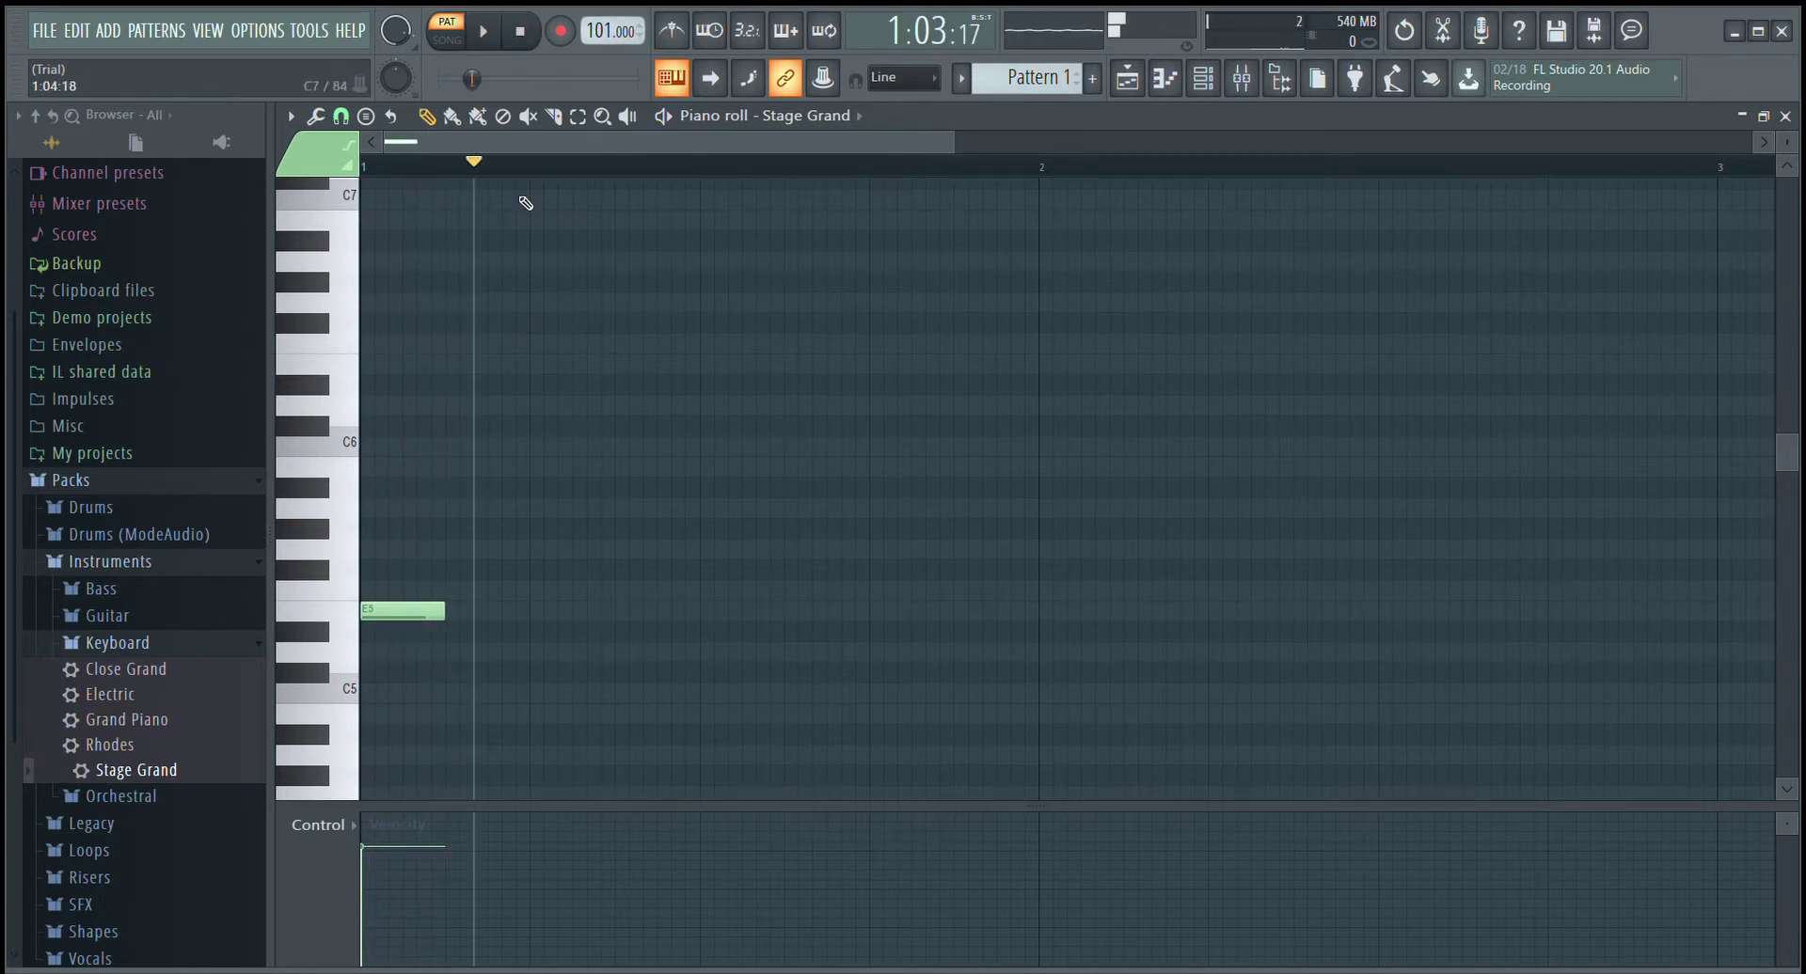
{"action": "left_click", "coordinate": [545, 616]}
{"action": "key", "text": "space"}
{"action": "key", "text": "space"}
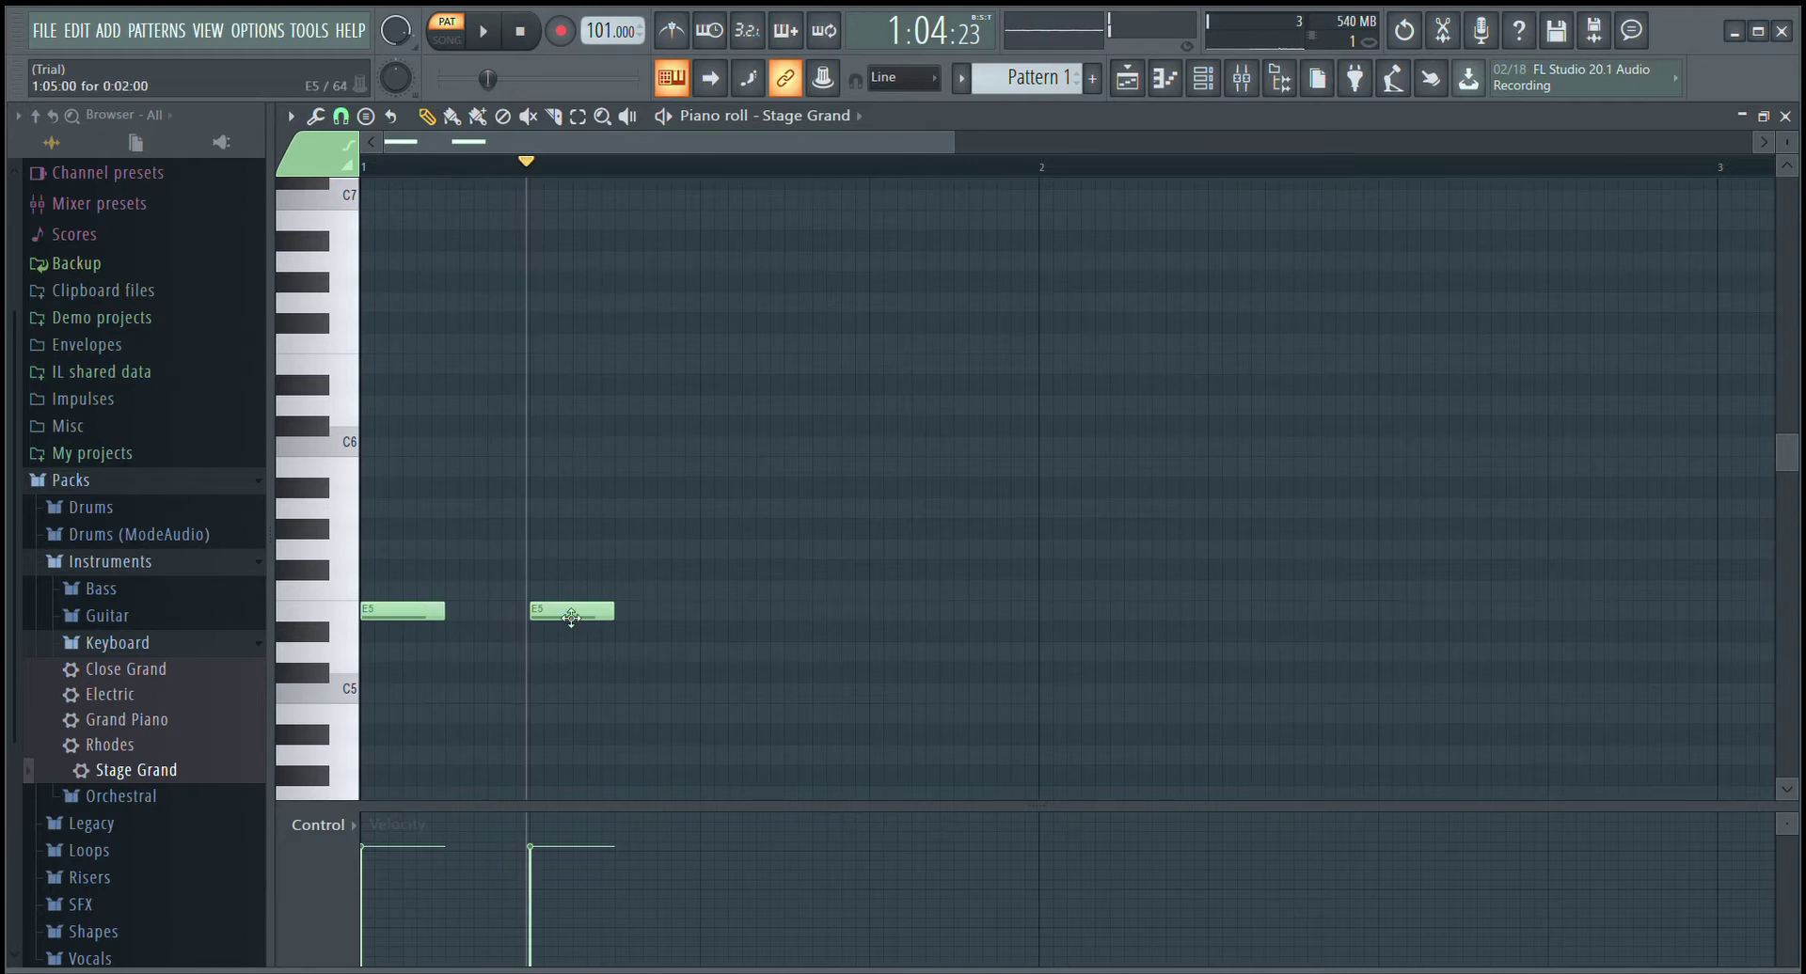
{"action": "right_click", "coordinate": [571, 617]}
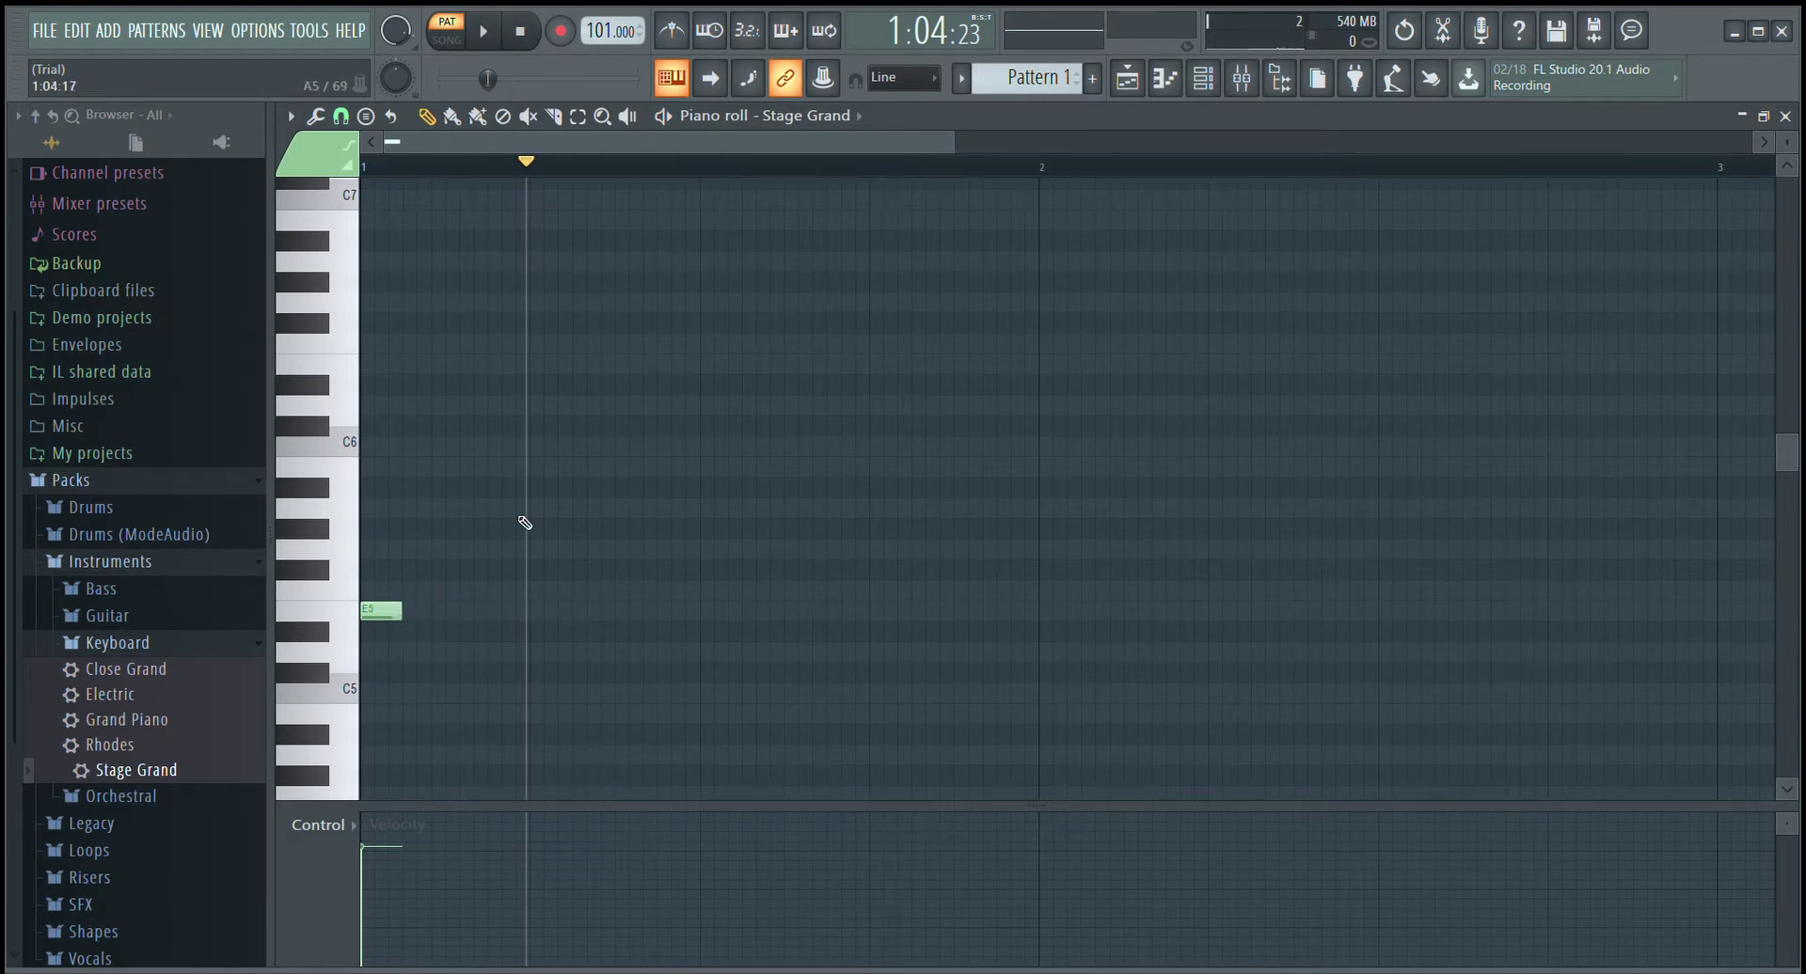
- Replace the E5 note at the start of bar 1 with one two steps long
{"action": "scroll", "coordinate": [524, 523], "scroll_direction": "down", "scroll_amount": 4}
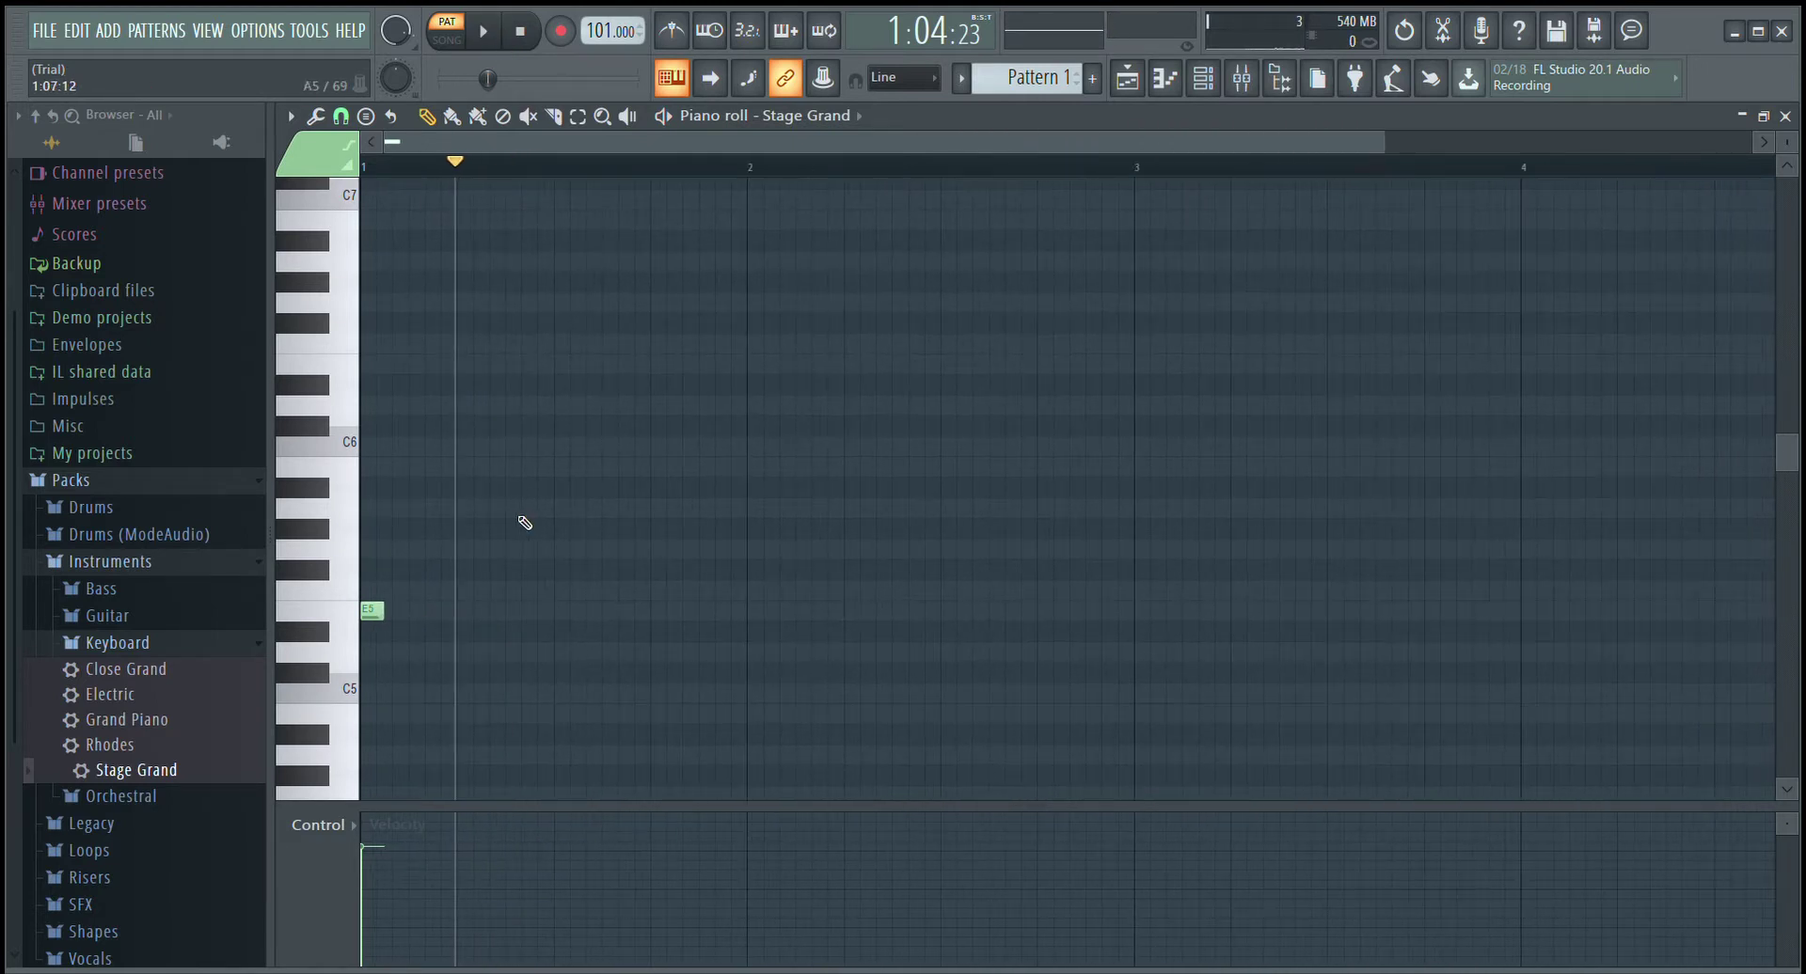
{"action": "left_click", "coordinate": [482, 31]}
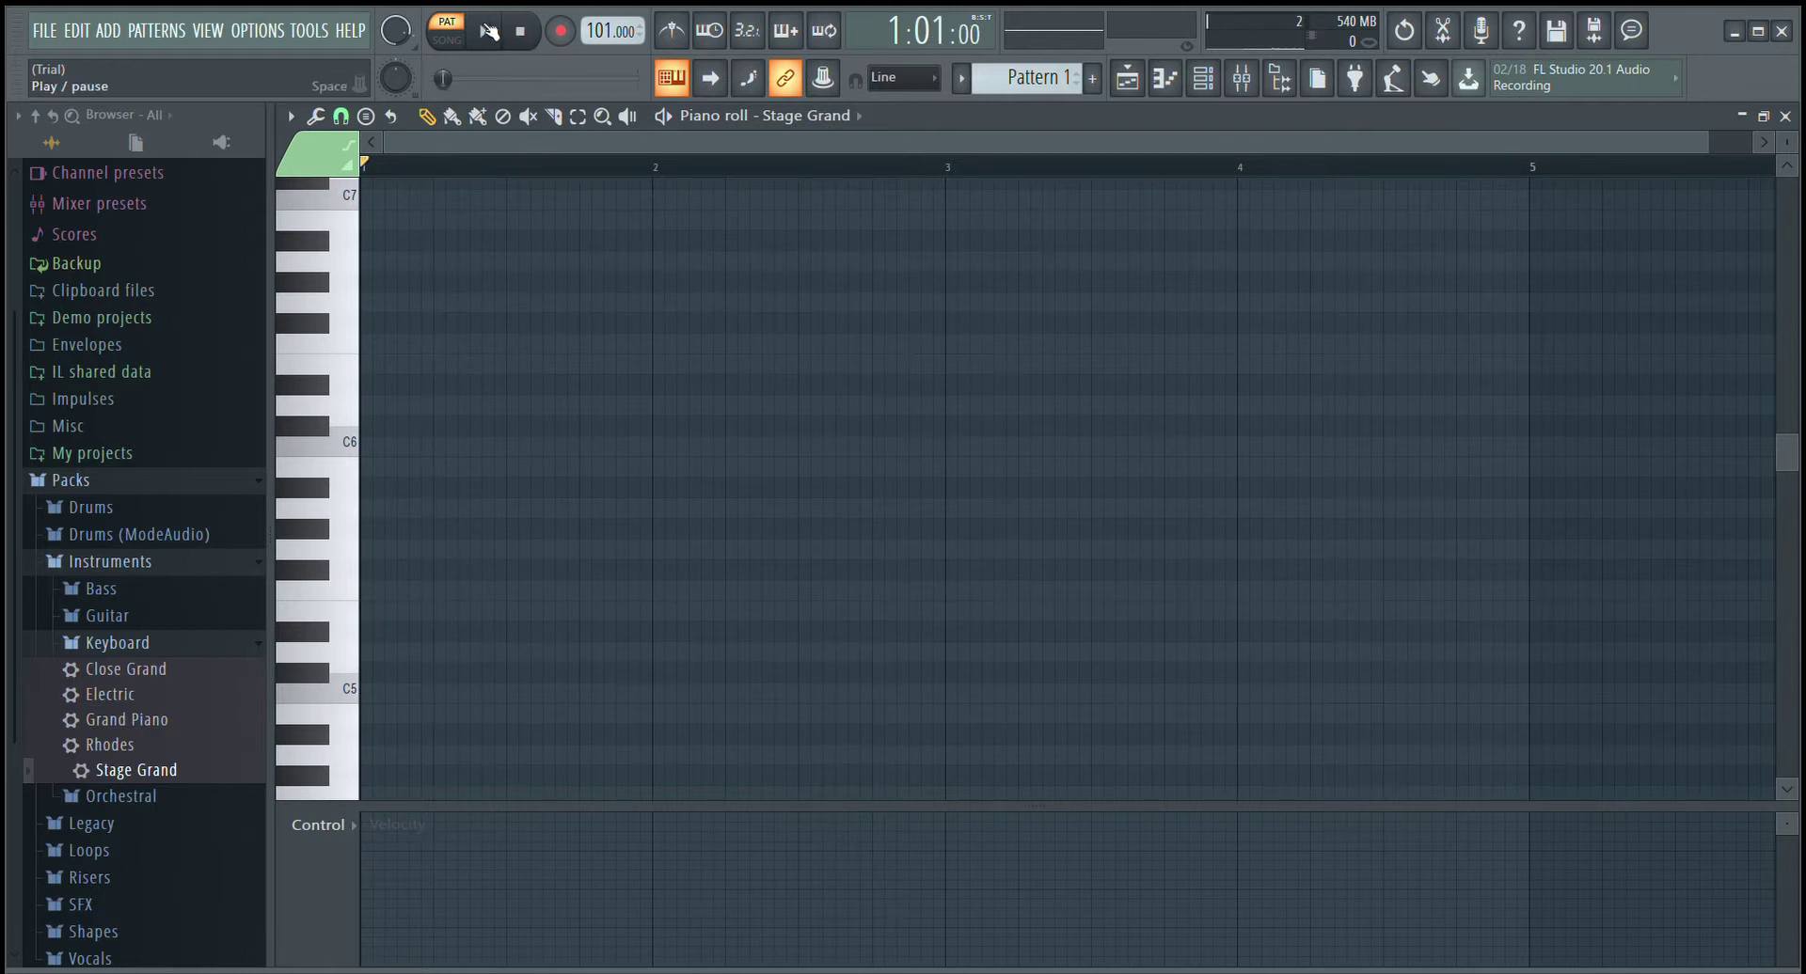
{"action": "left_click", "coordinate": [383, 617]}
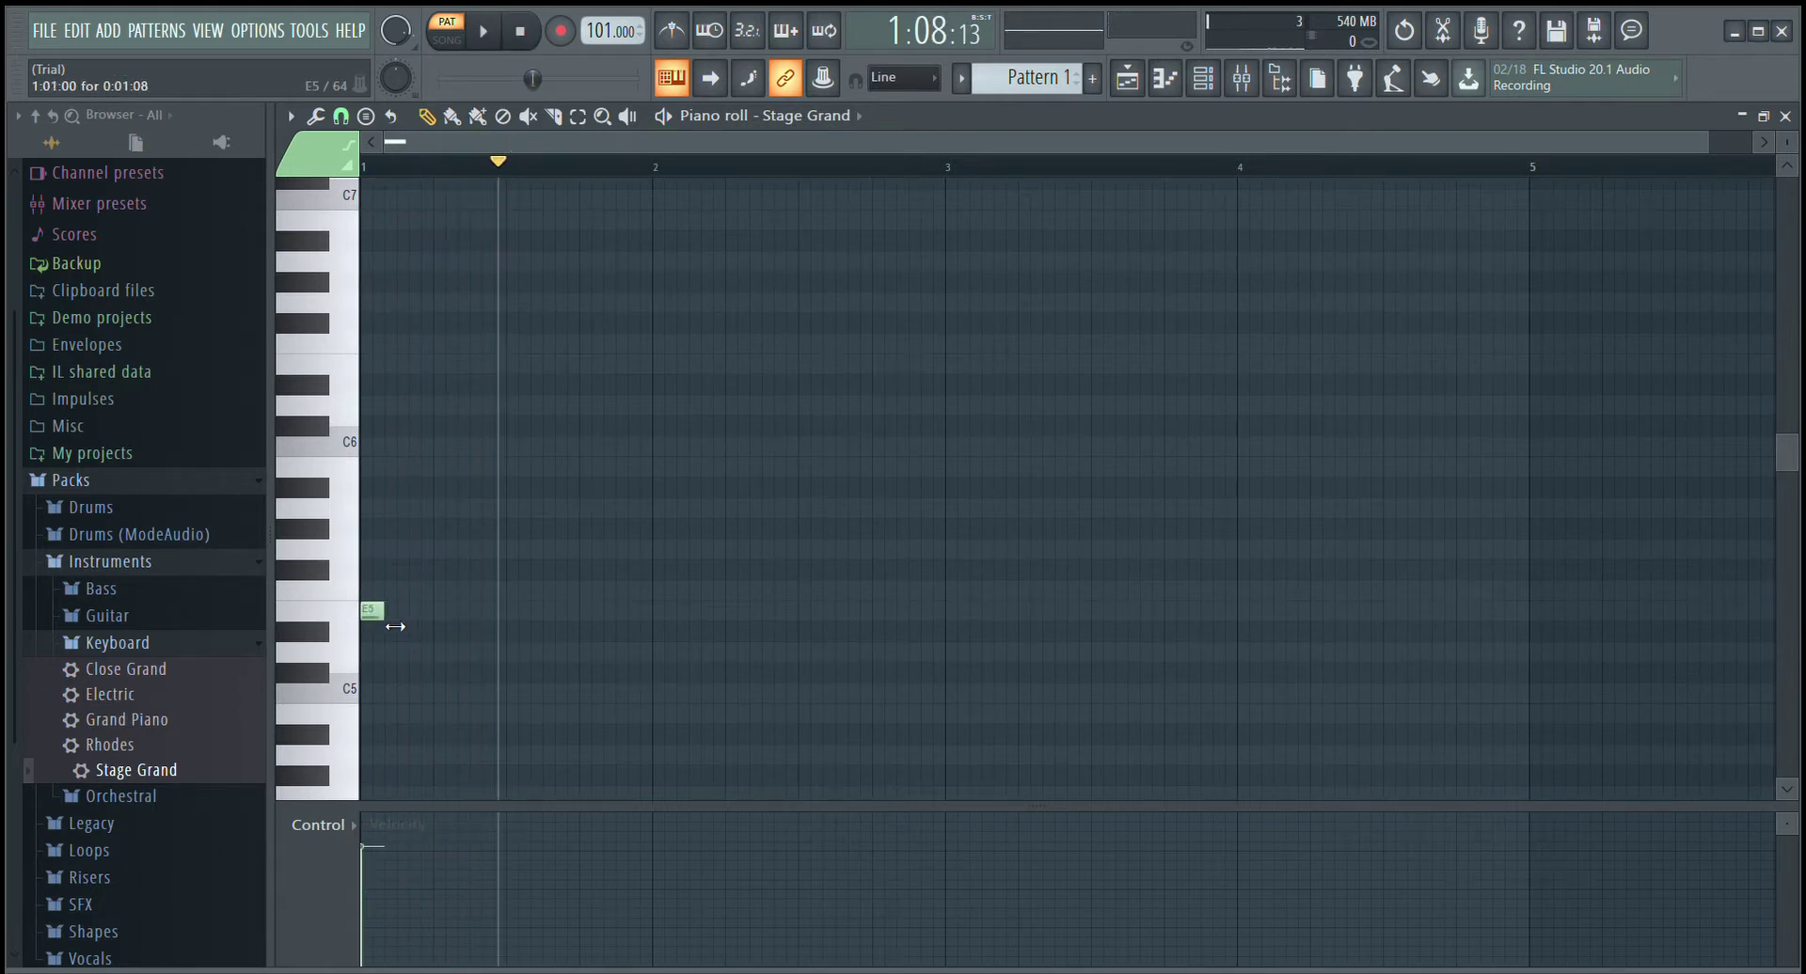
{"action": "scroll", "coordinate": [423, 616], "scroll_direction": "up", "scroll_amount": 4}
{"action": "key", "text": "ctrl+z"}
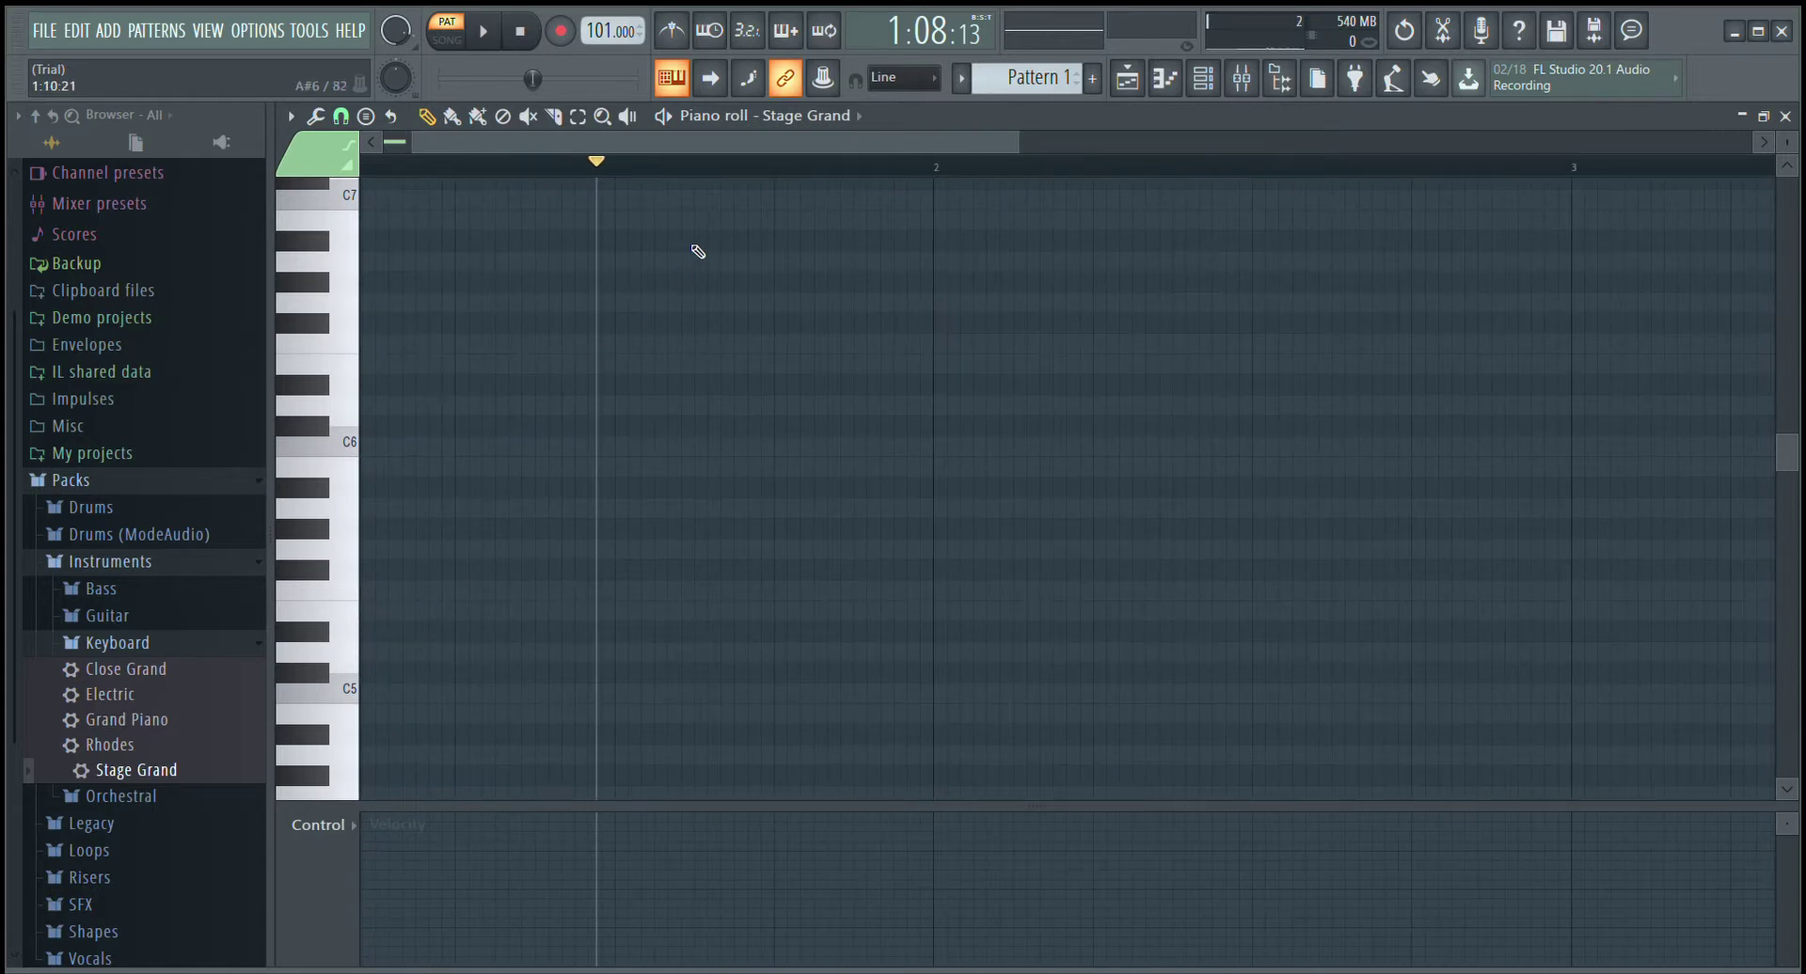
{"action": "left_click_drag", "start_coordinate": [729, 146], "coordinate": [433, 156]}
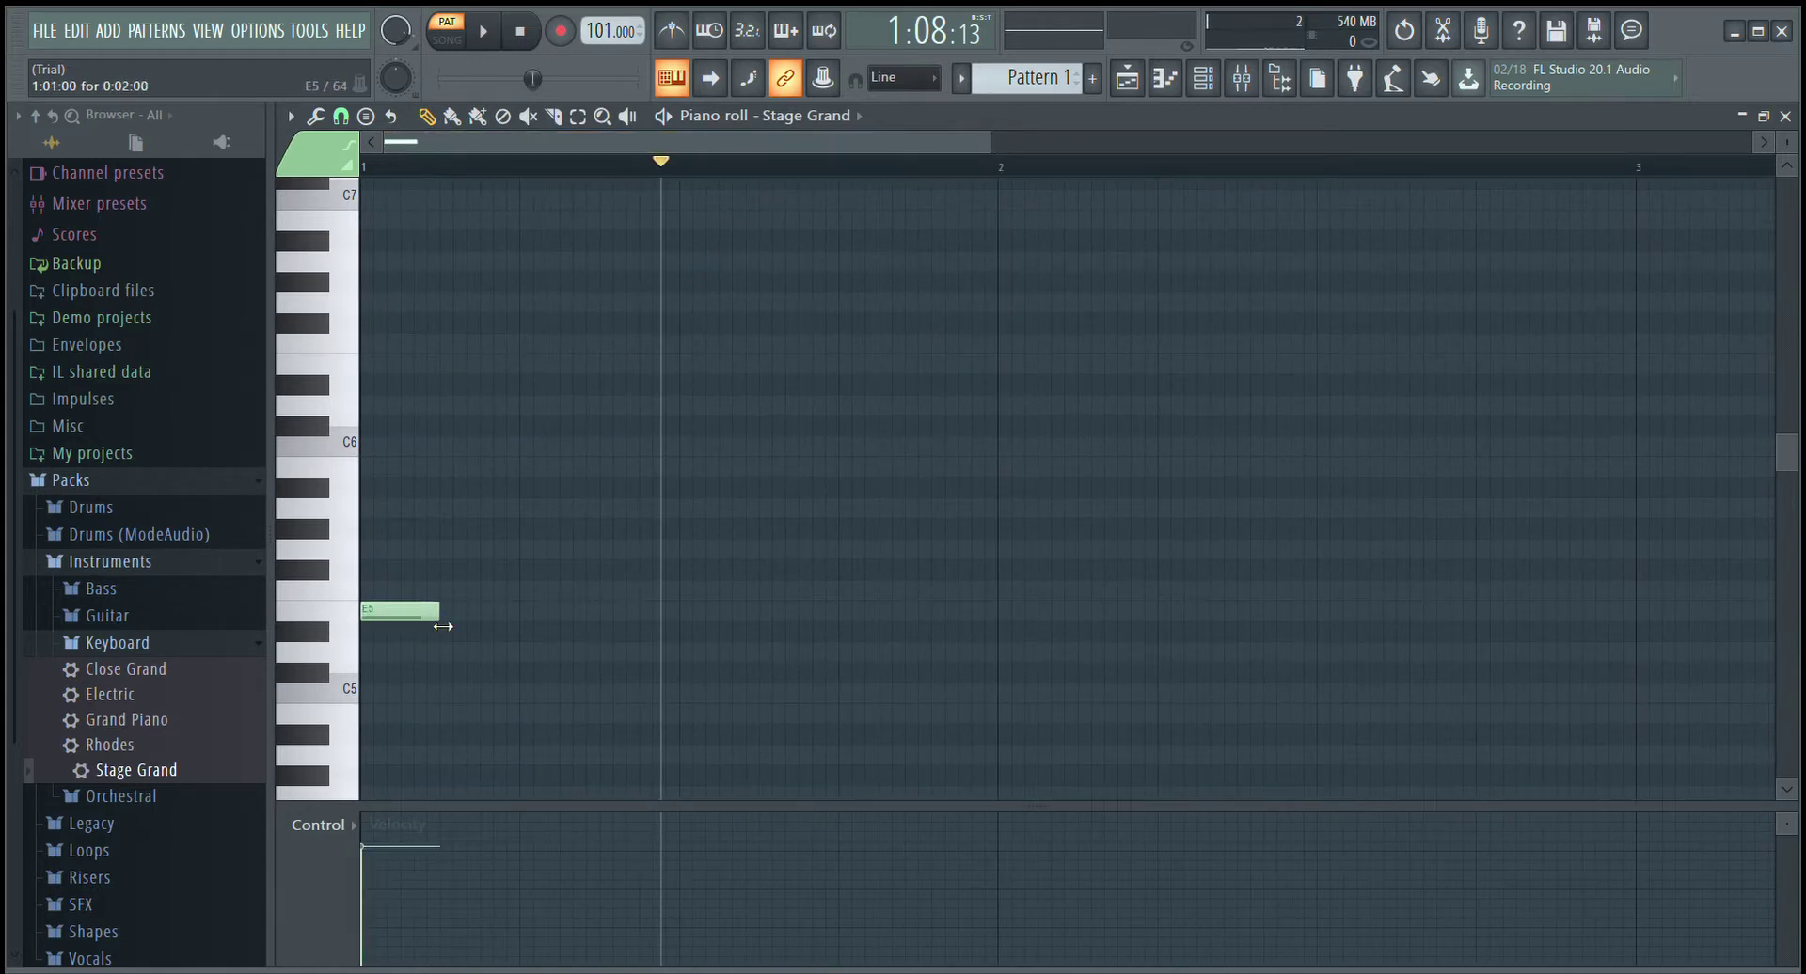
- Add two more E5 notes at steps 3 and 7 of bar 1, checking them by playback
{"action": "left_click", "coordinate": [450, 613]}
{"action": "left_click", "coordinate": [483, 31]}
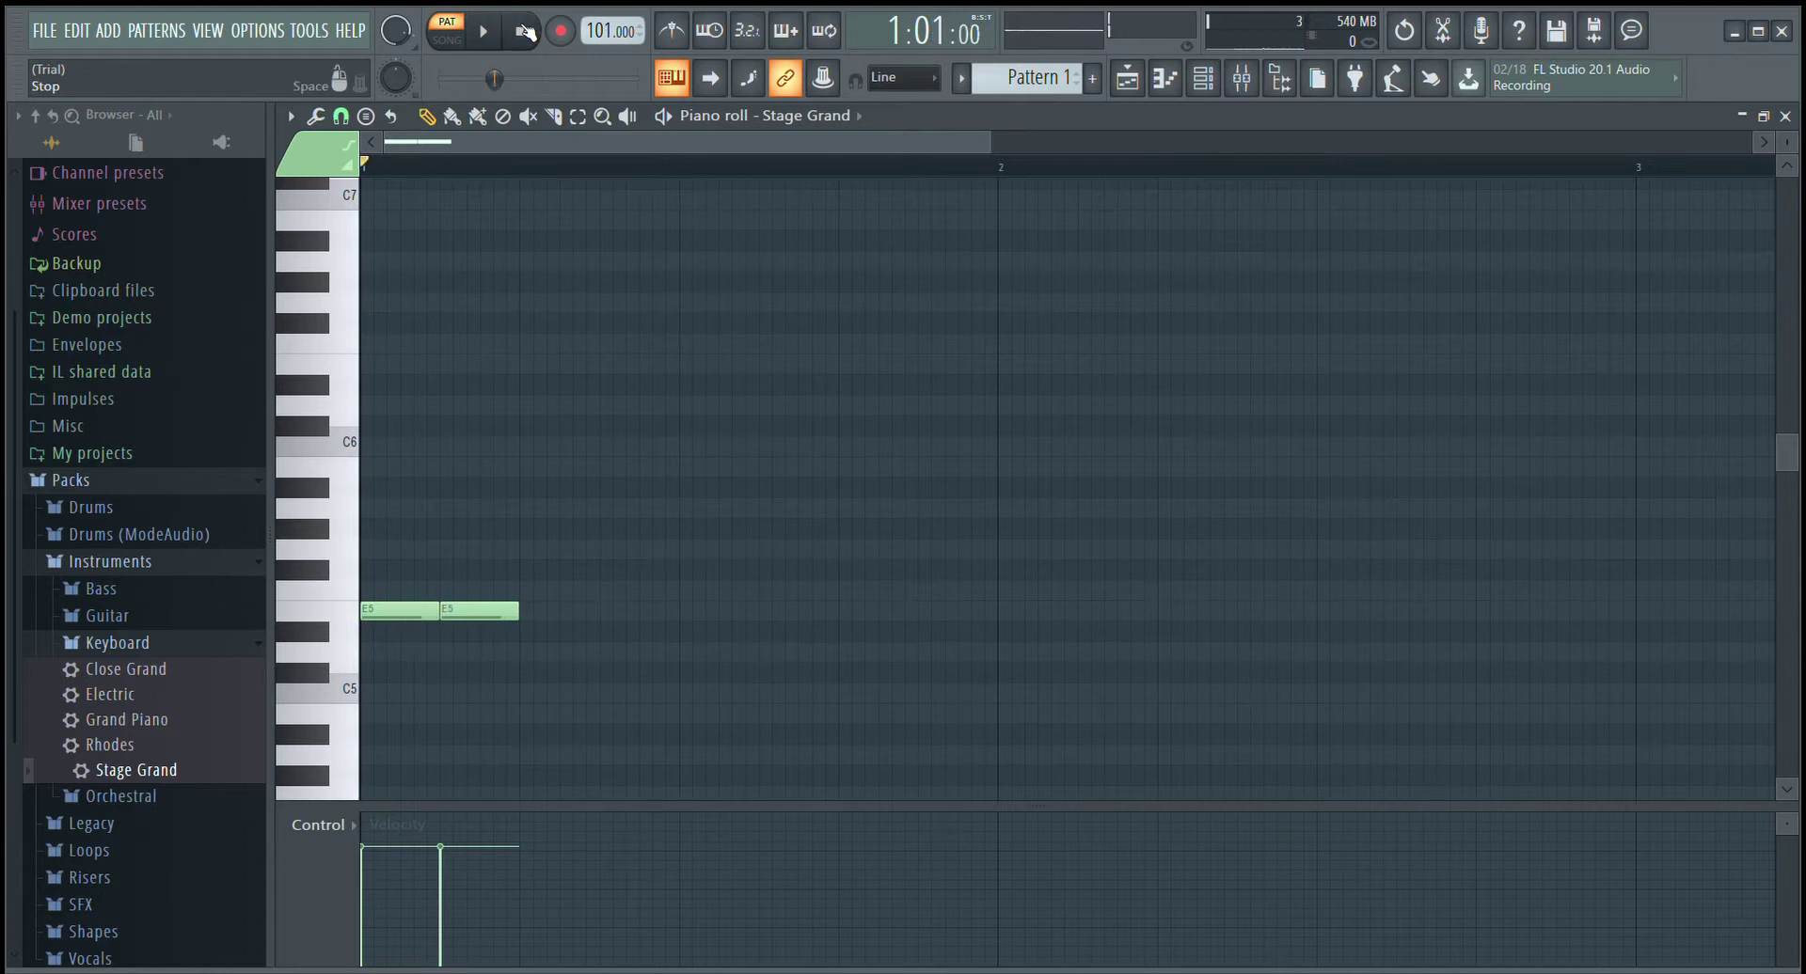
{"action": "left_click", "coordinate": [493, 33]}
{"action": "left_click_drag", "start_coordinate": [645, 614], "coordinate": [605, 614]}
{"action": "key", "text": "space"}
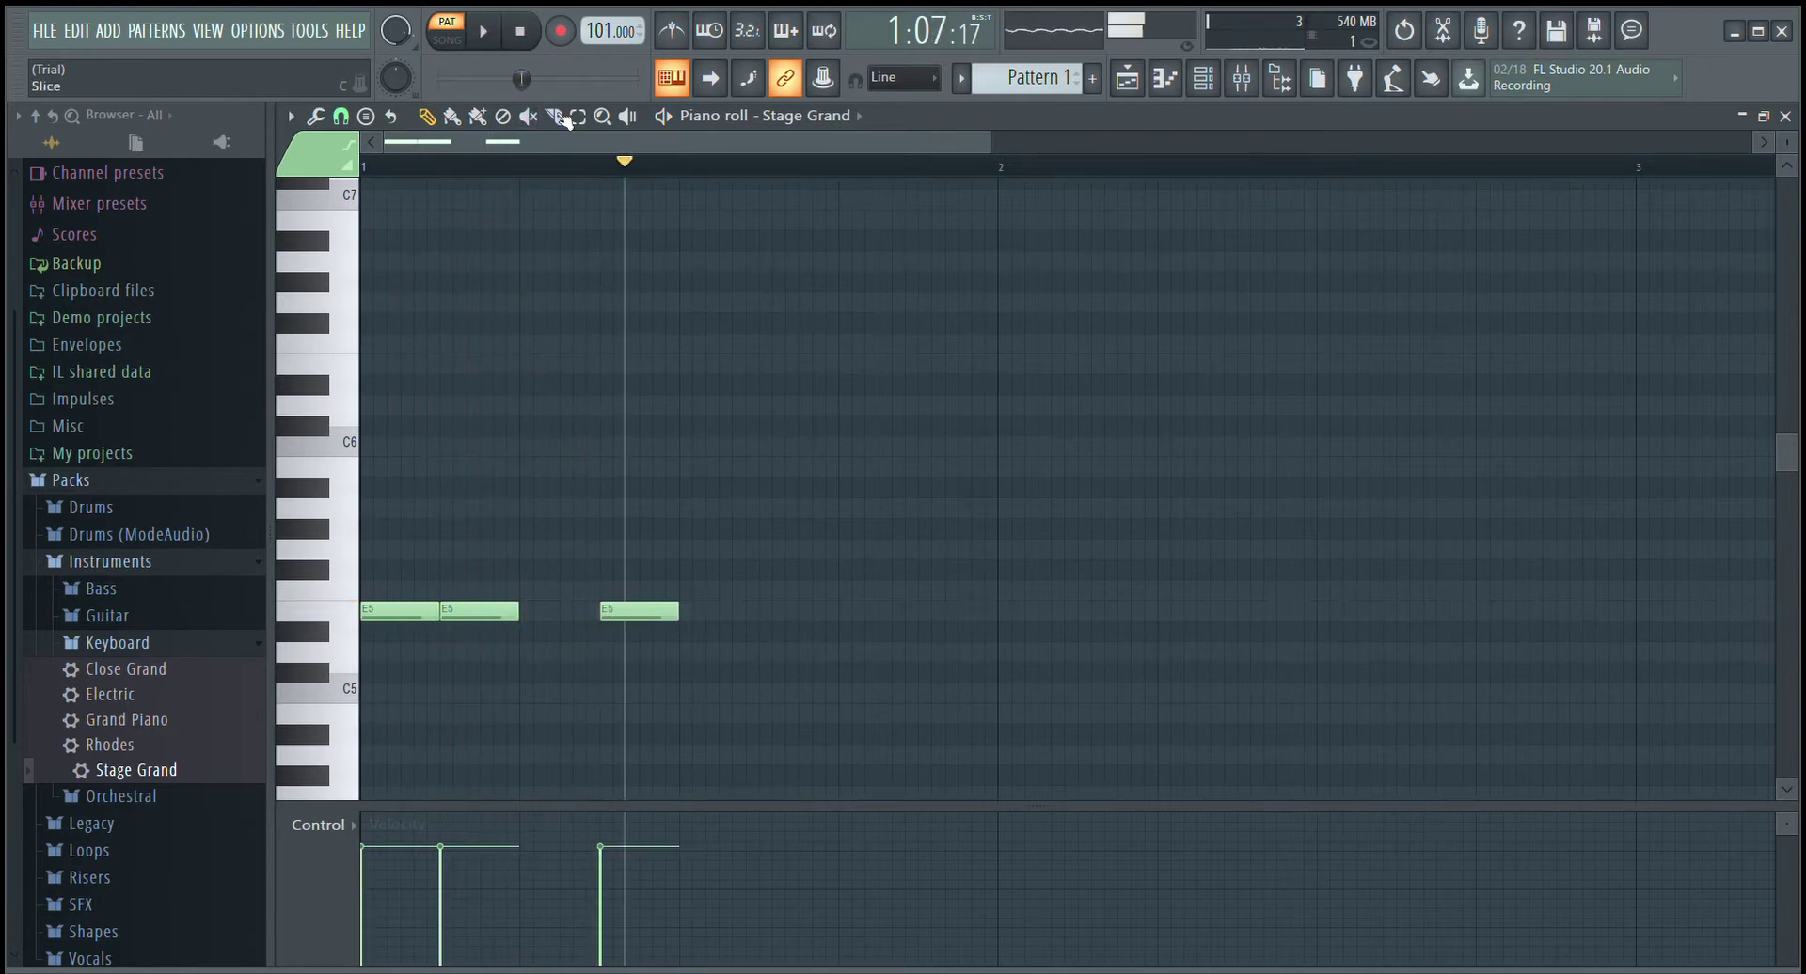
- Add a C5 note at step 11 and an E5 note at step 13 of bar 1, then play the pattern
{"action": "left_click", "coordinate": [764, 694]}
{"action": "left_click", "coordinate": [837, 612]}
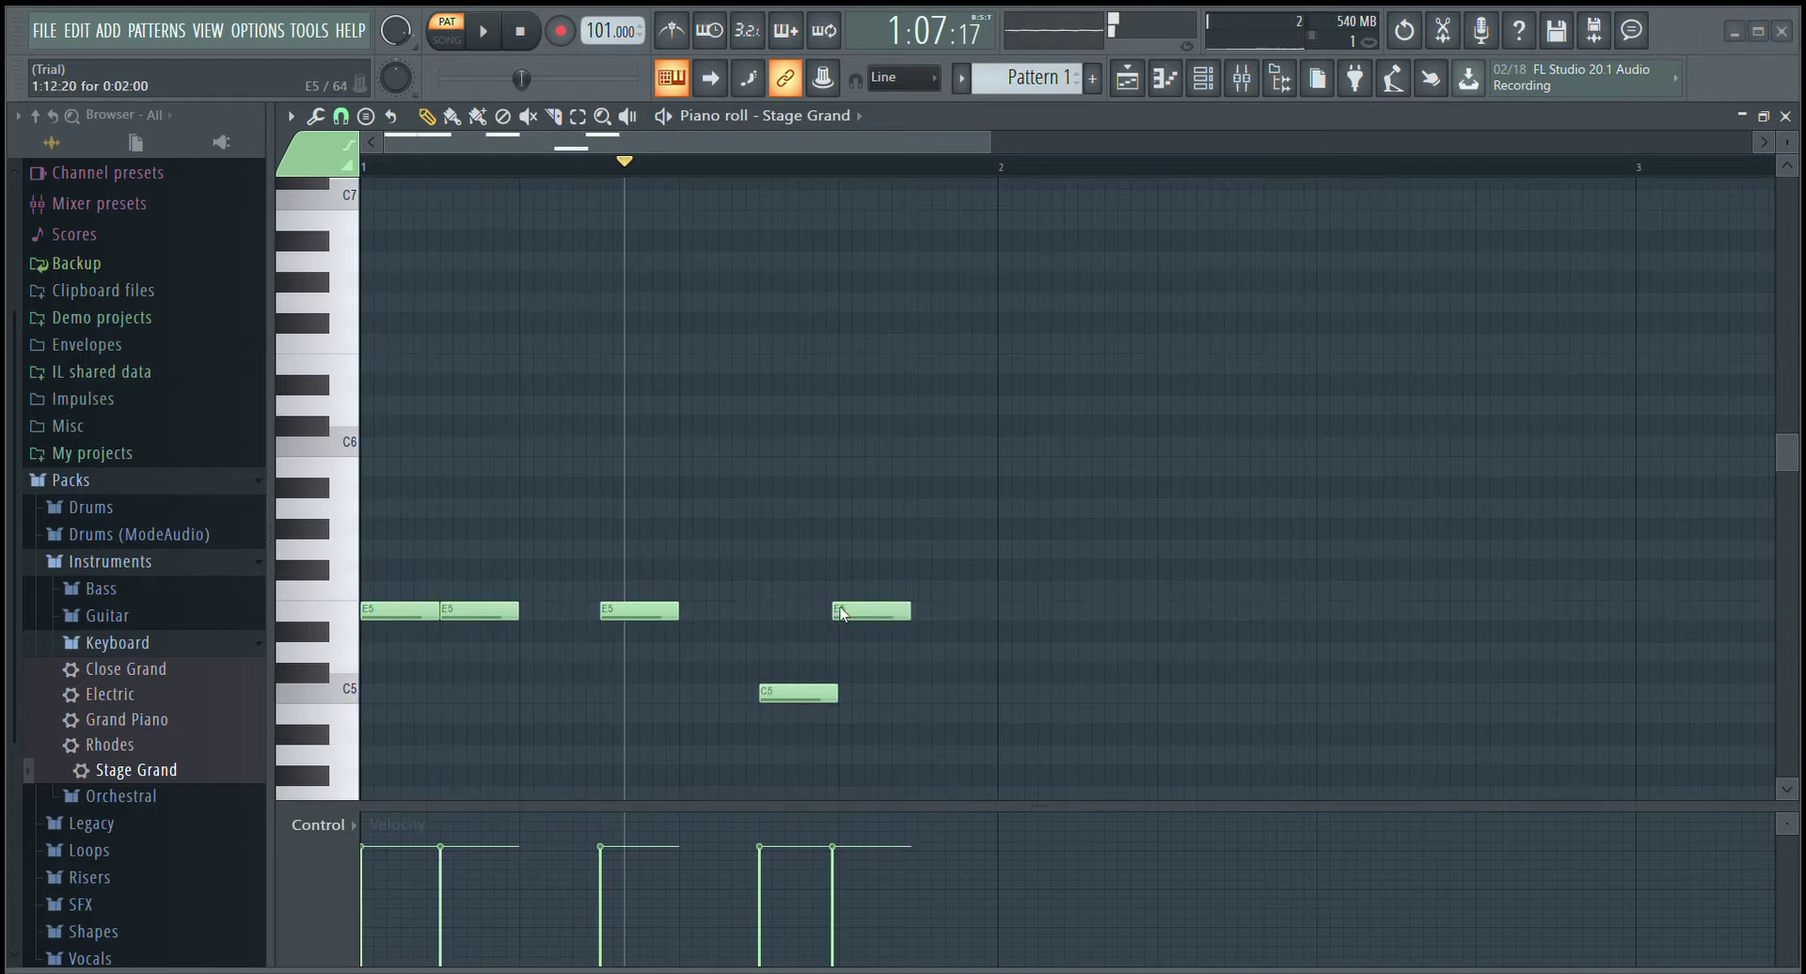
{"action": "left_click_drag", "start_coordinate": [886, 613], "coordinate": [892, 612]}
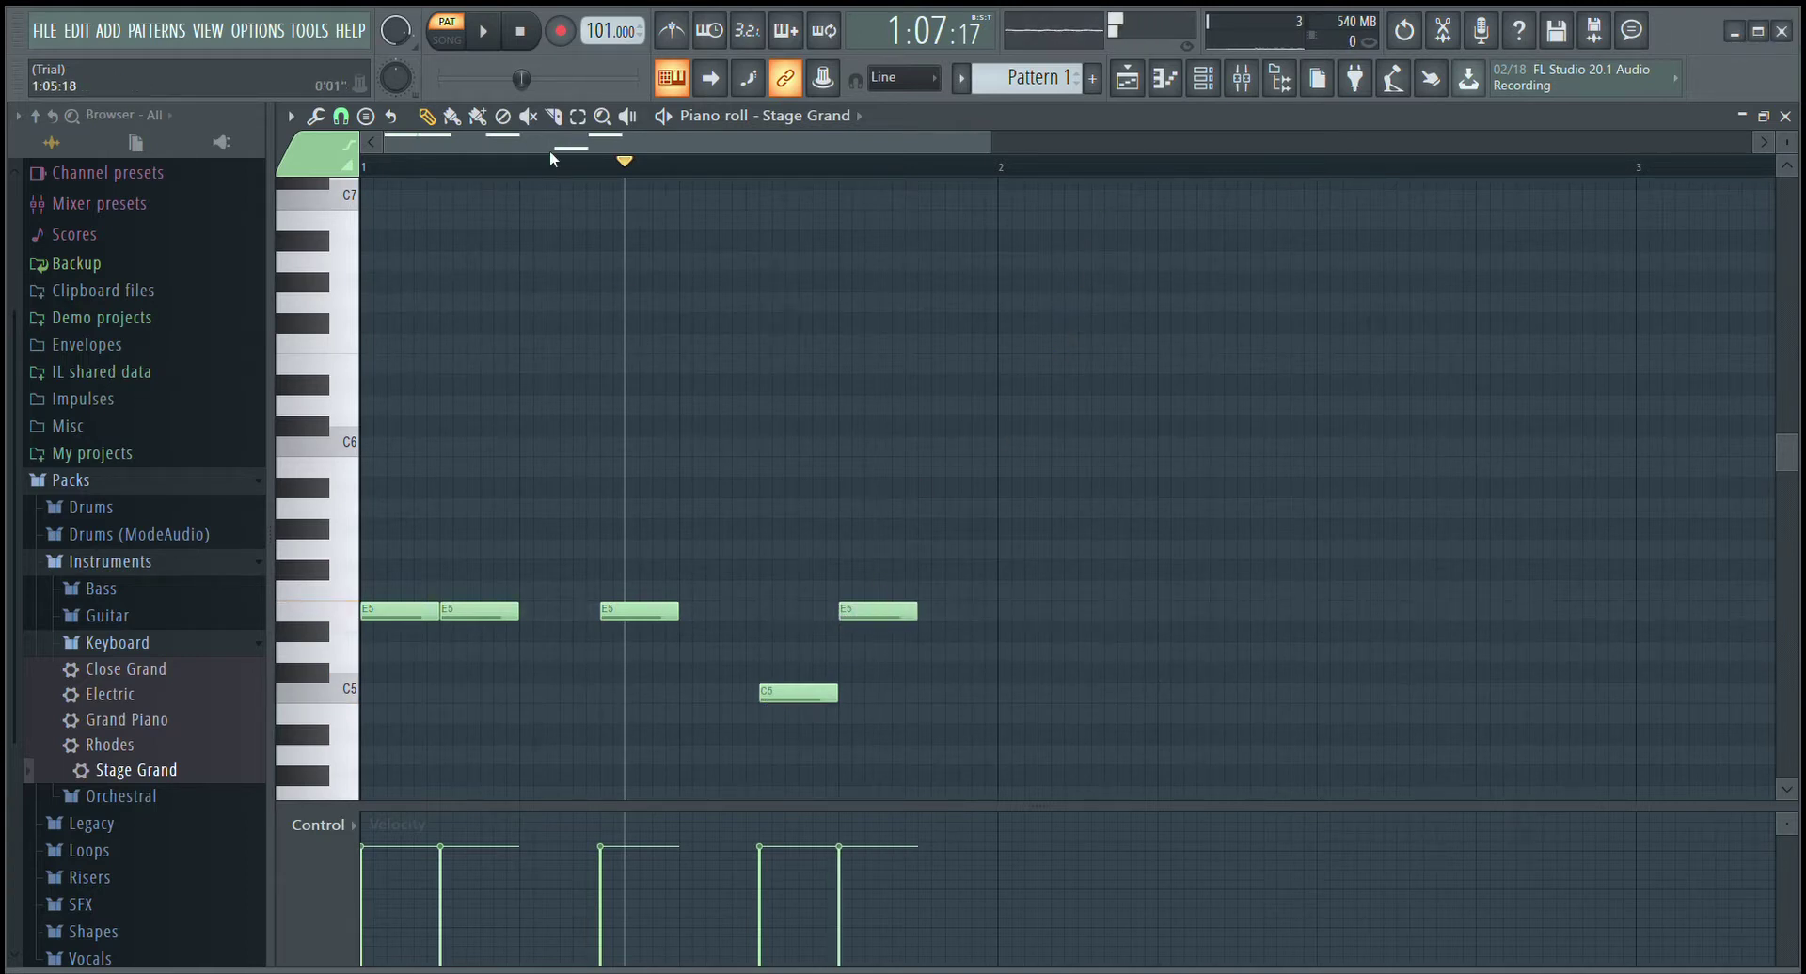
{"action": "left_click", "coordinate": [490, 33]}
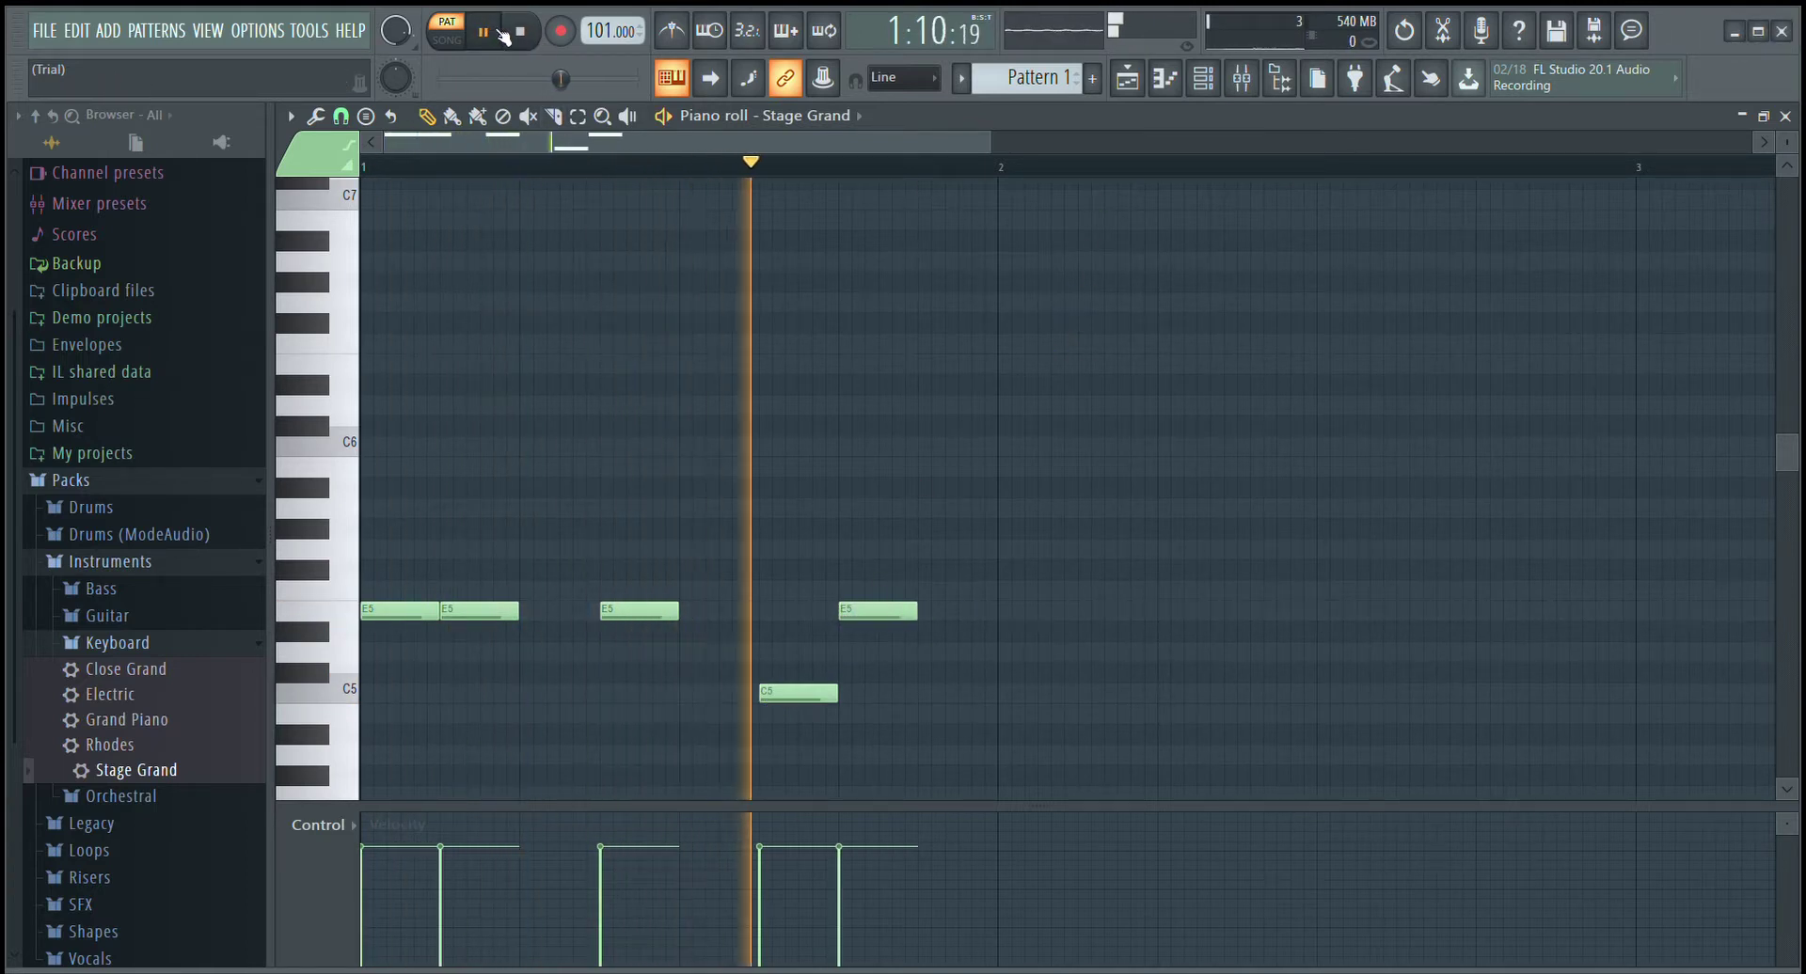
{"action": "key", "text": "space"}
- Add a G5 note at the start of bar 2 and a G4 note at step 9 of bar 2 while playing the pattern
{"action": "left_click", "coordinate": [1009, 508]}
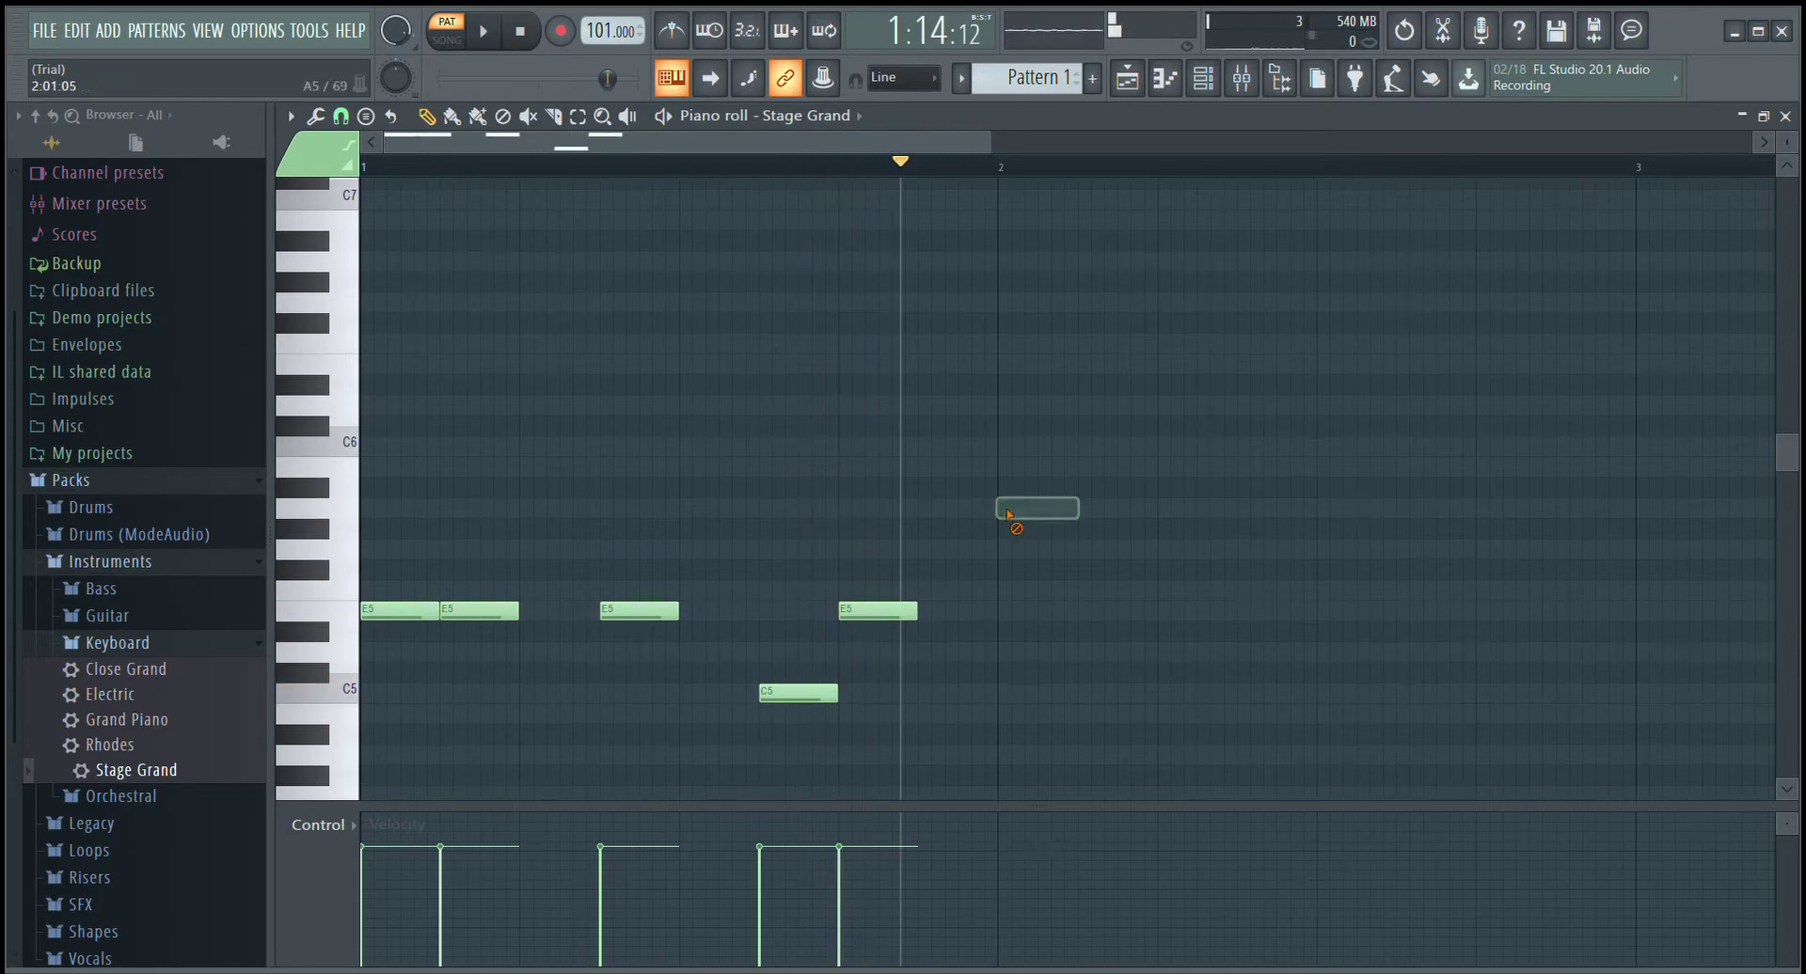
{"action": "left_click_drag", "start_coordinate": [1010, 519], "coordinate": [1010, 561]}
{"action": "left_click", "coordinate": [493, 34]}
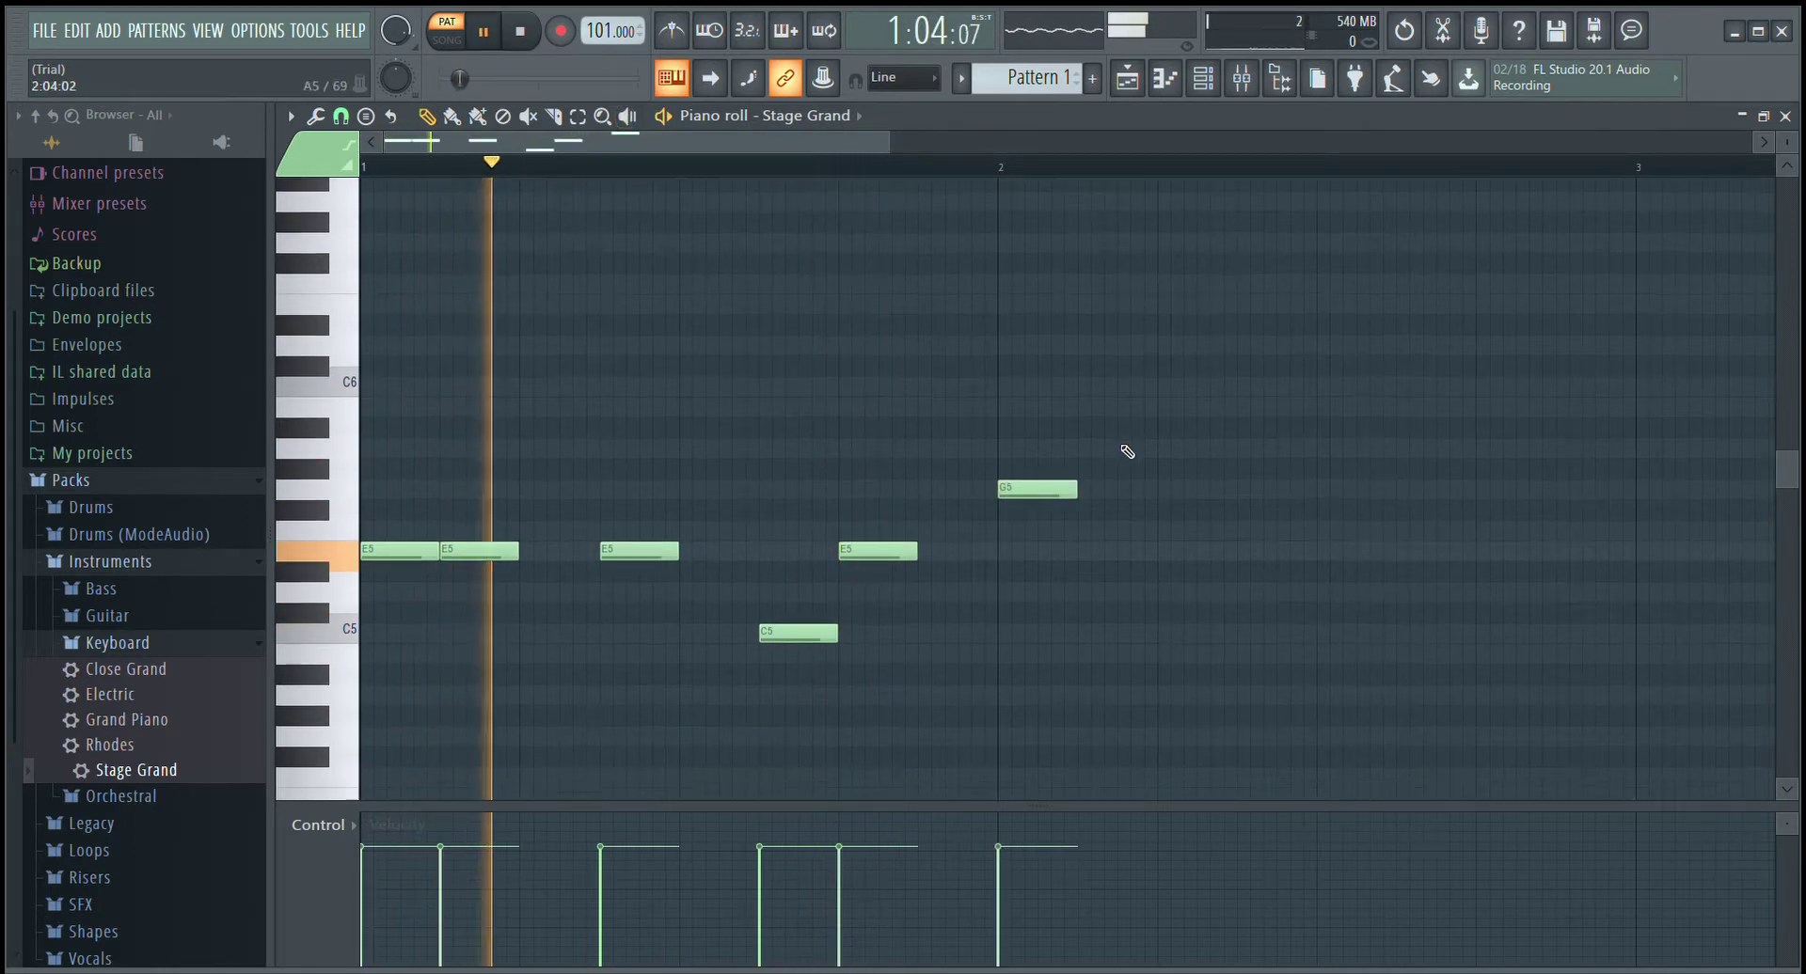
{"action": "left_click_drag", "start_coordinate": [751, 147], "coordinate": [824, 155]}
{"action": "left_click", "coordinate": [1125, 735]}
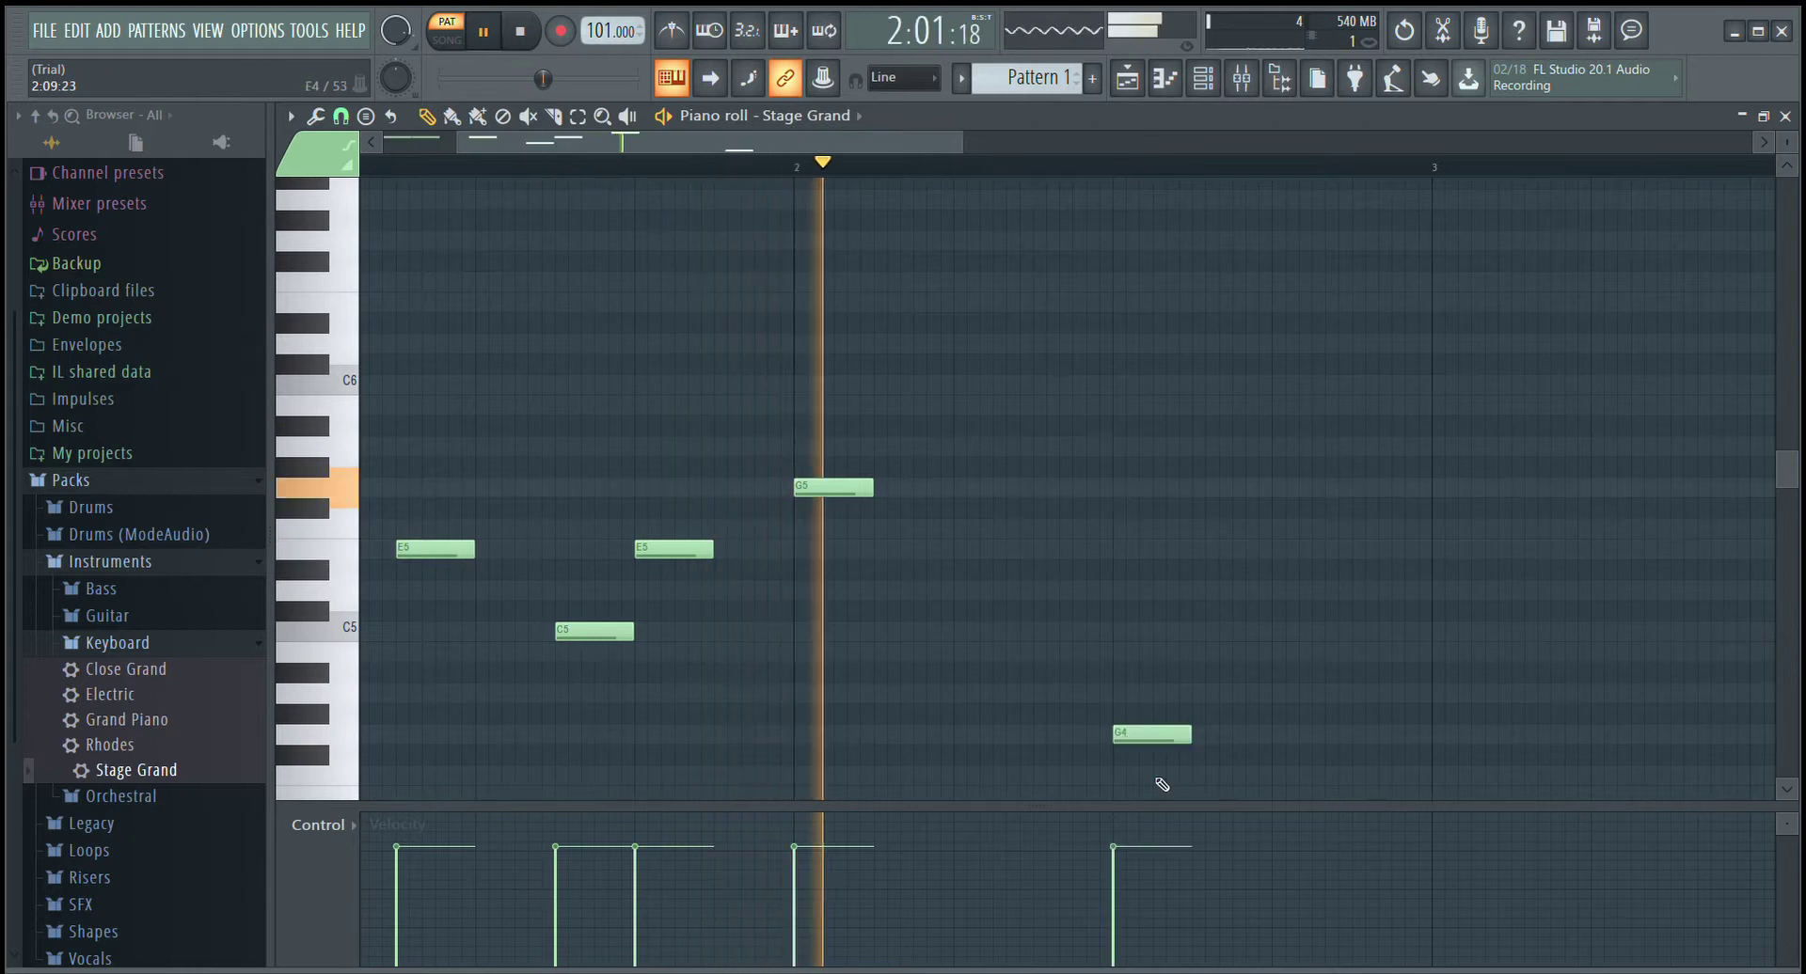
- Add a C5 note at about the start of bar 3
{"action": "scroll", "coordinate": [1223, 659], "scroll_direction": "right", "scroll_amount": 2}
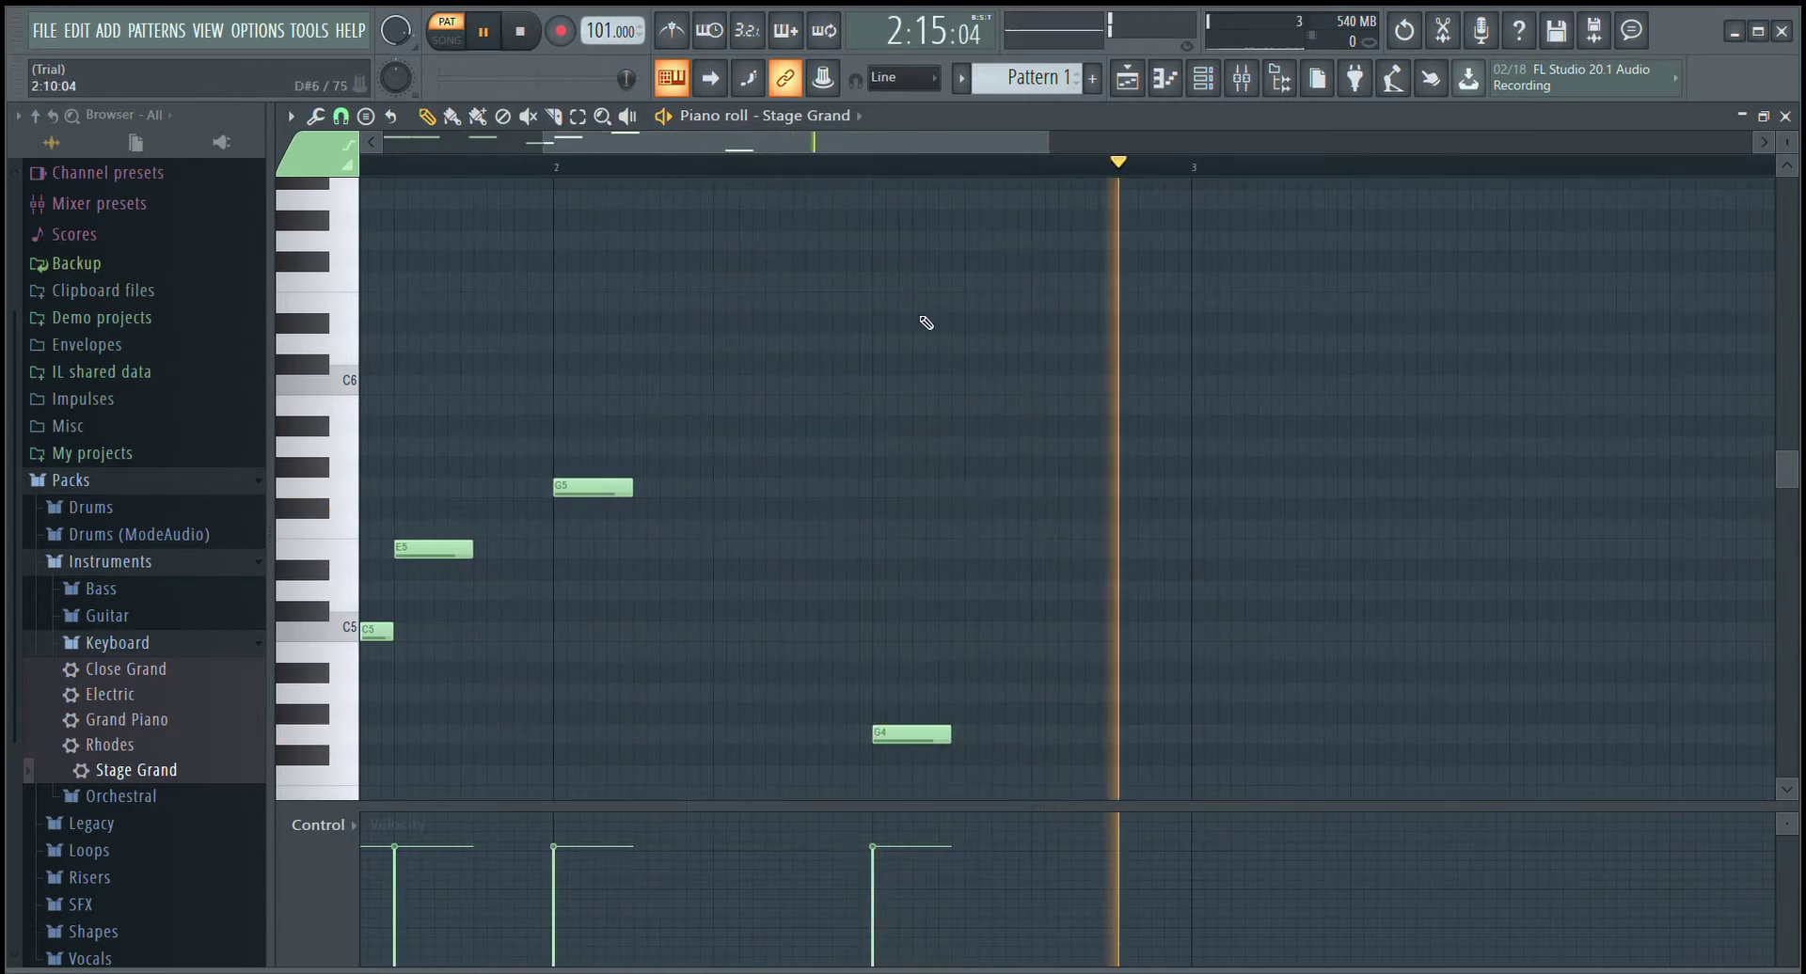
{"action": "scroll", "coordinate": [927, 323], "scroll_direction": "down", "scroll_amount": 2}
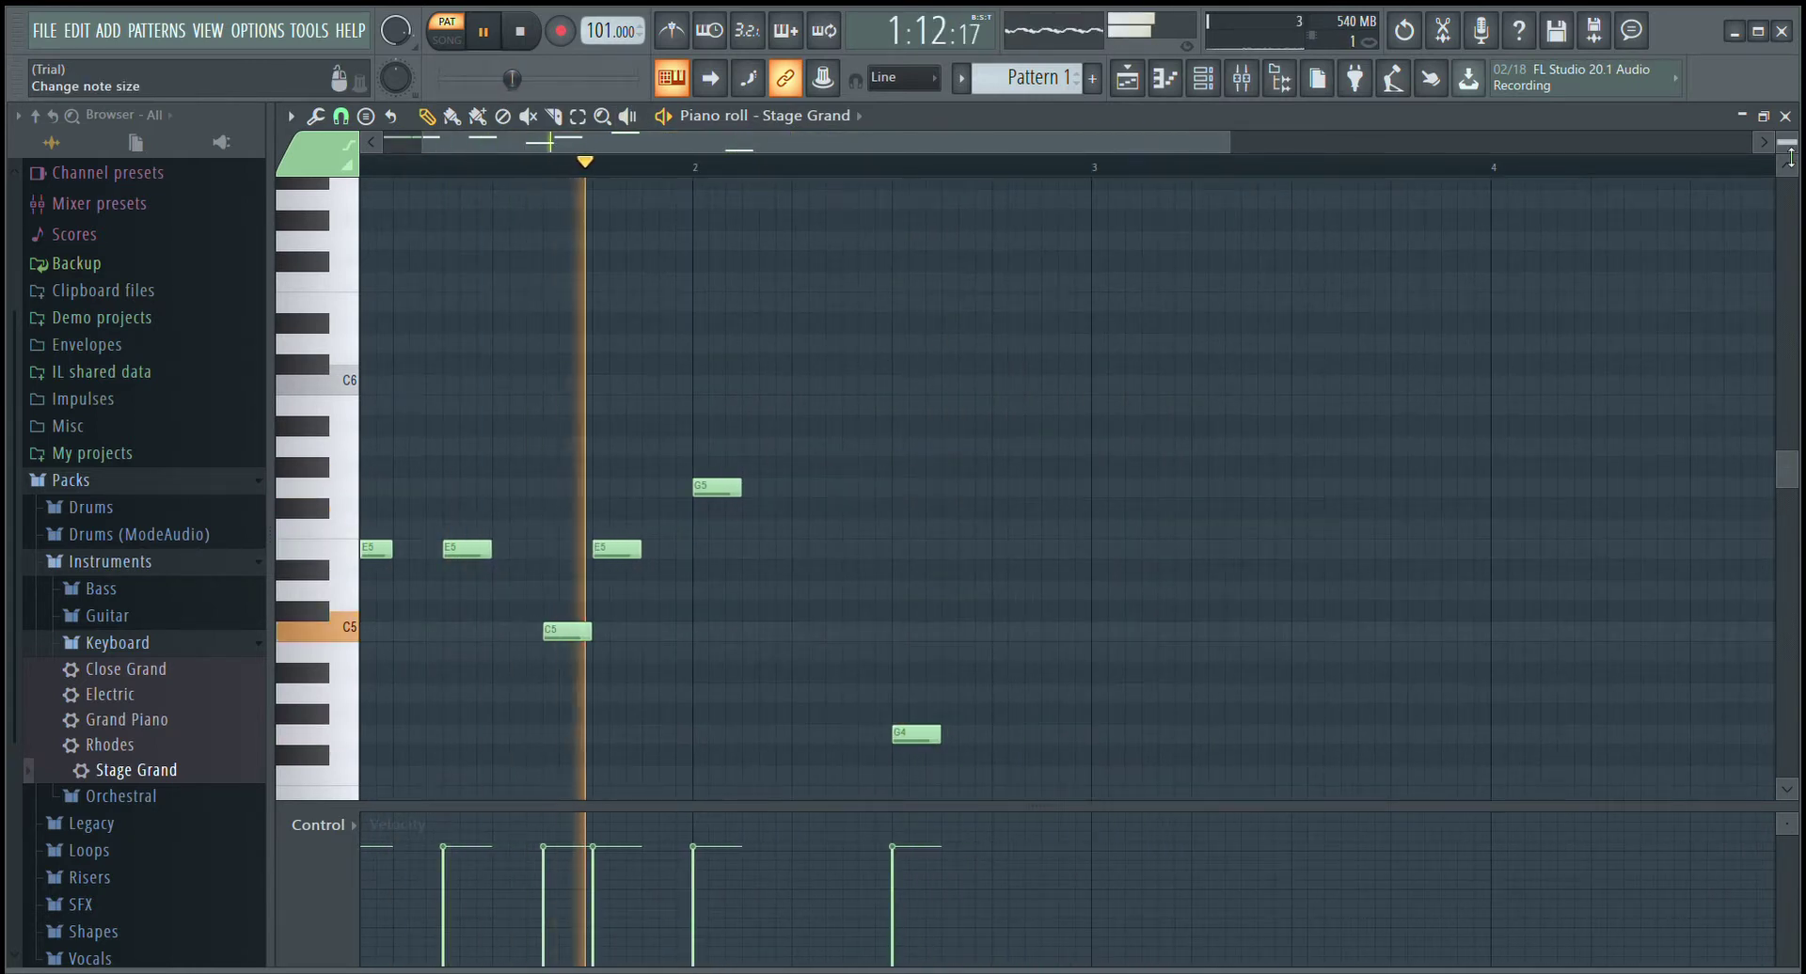
{"action": "left_click_drag", "start_coordinate": [1786, 142], "coordinate": [1786, 156]}
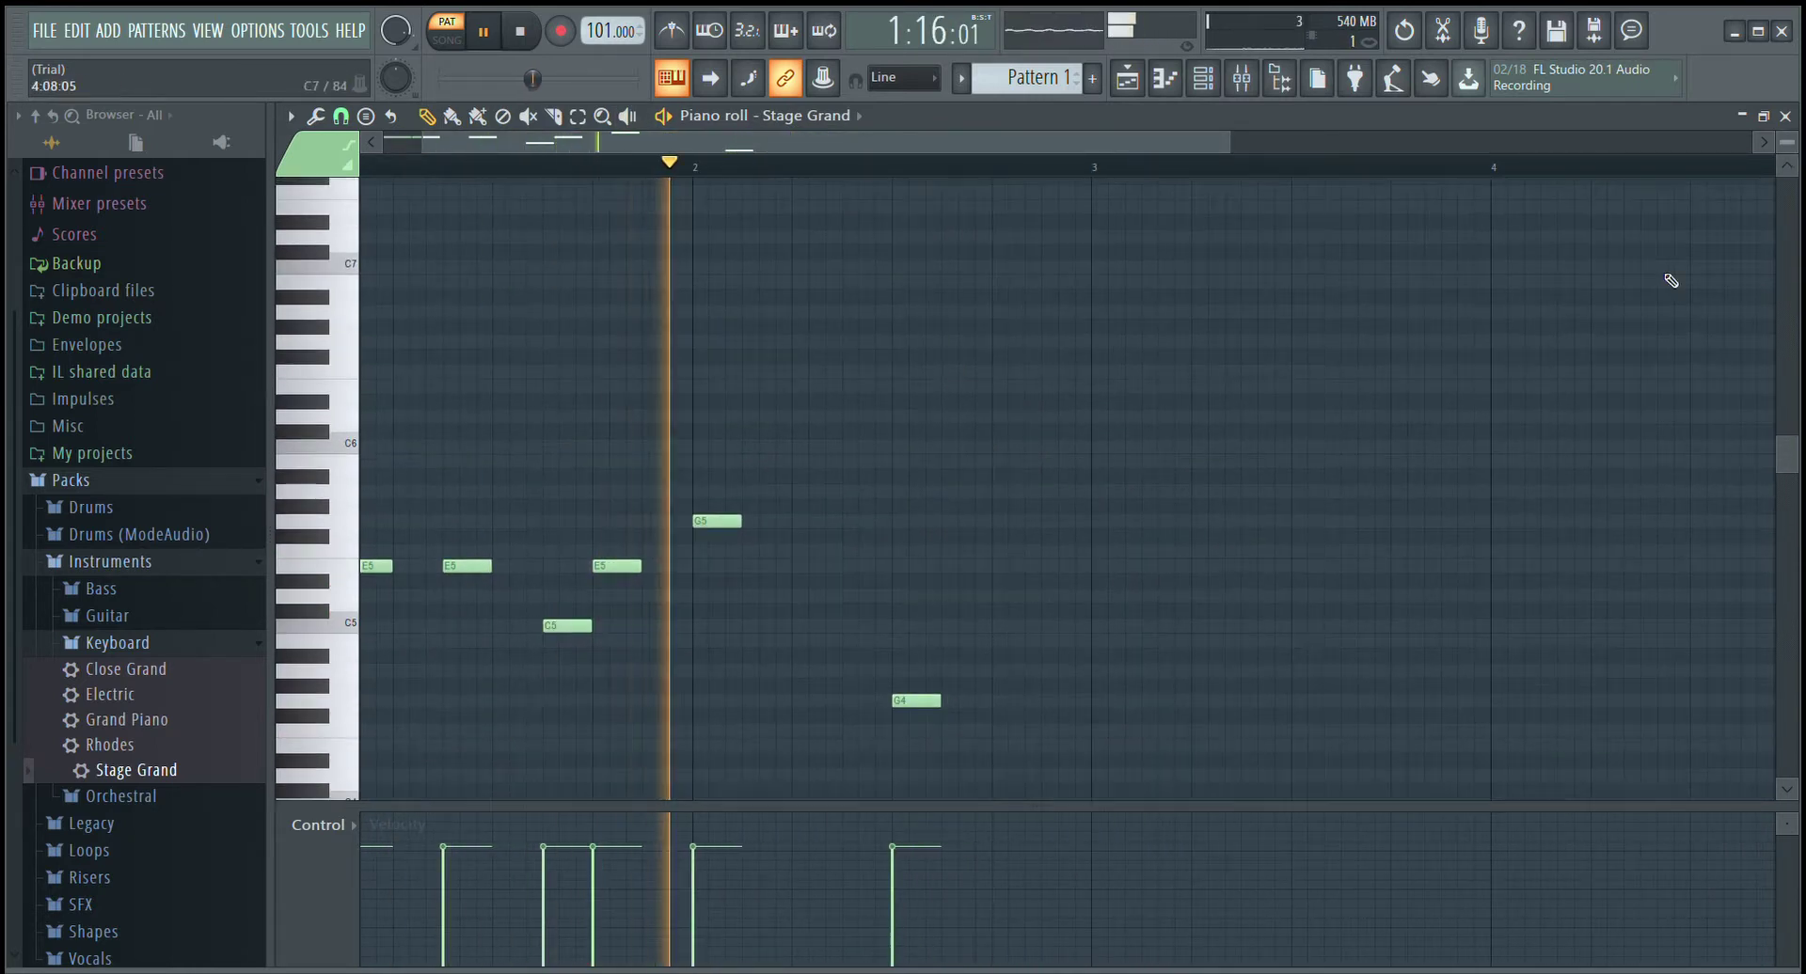
{"action": "left_click", "coordinate": [1097, 624]}
{"action": "scroll", "coordinate": [934, 338], "scroll_direction": "right", "scroll_amount": 1}
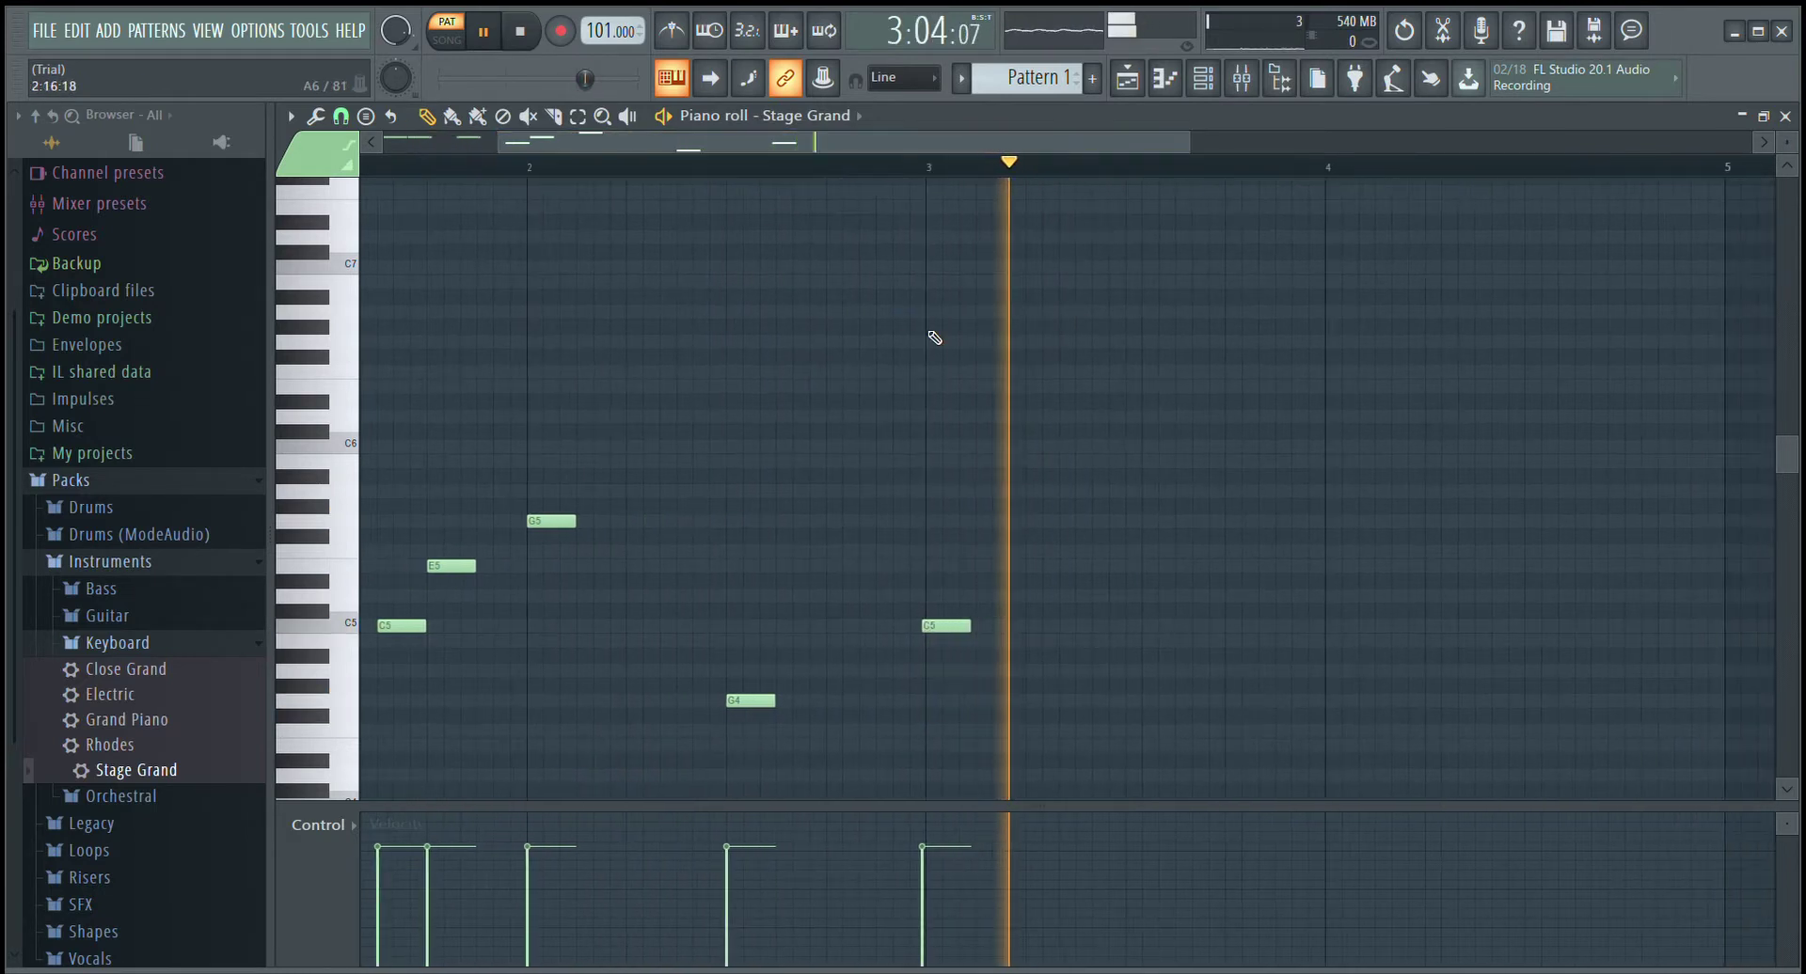
{"action": "left_click", "coordinate": [1040, 701]}
{"action": "scroll", "coordinate": [1185, 745], "scroll_direction": "down", "scroll_amount": 1}
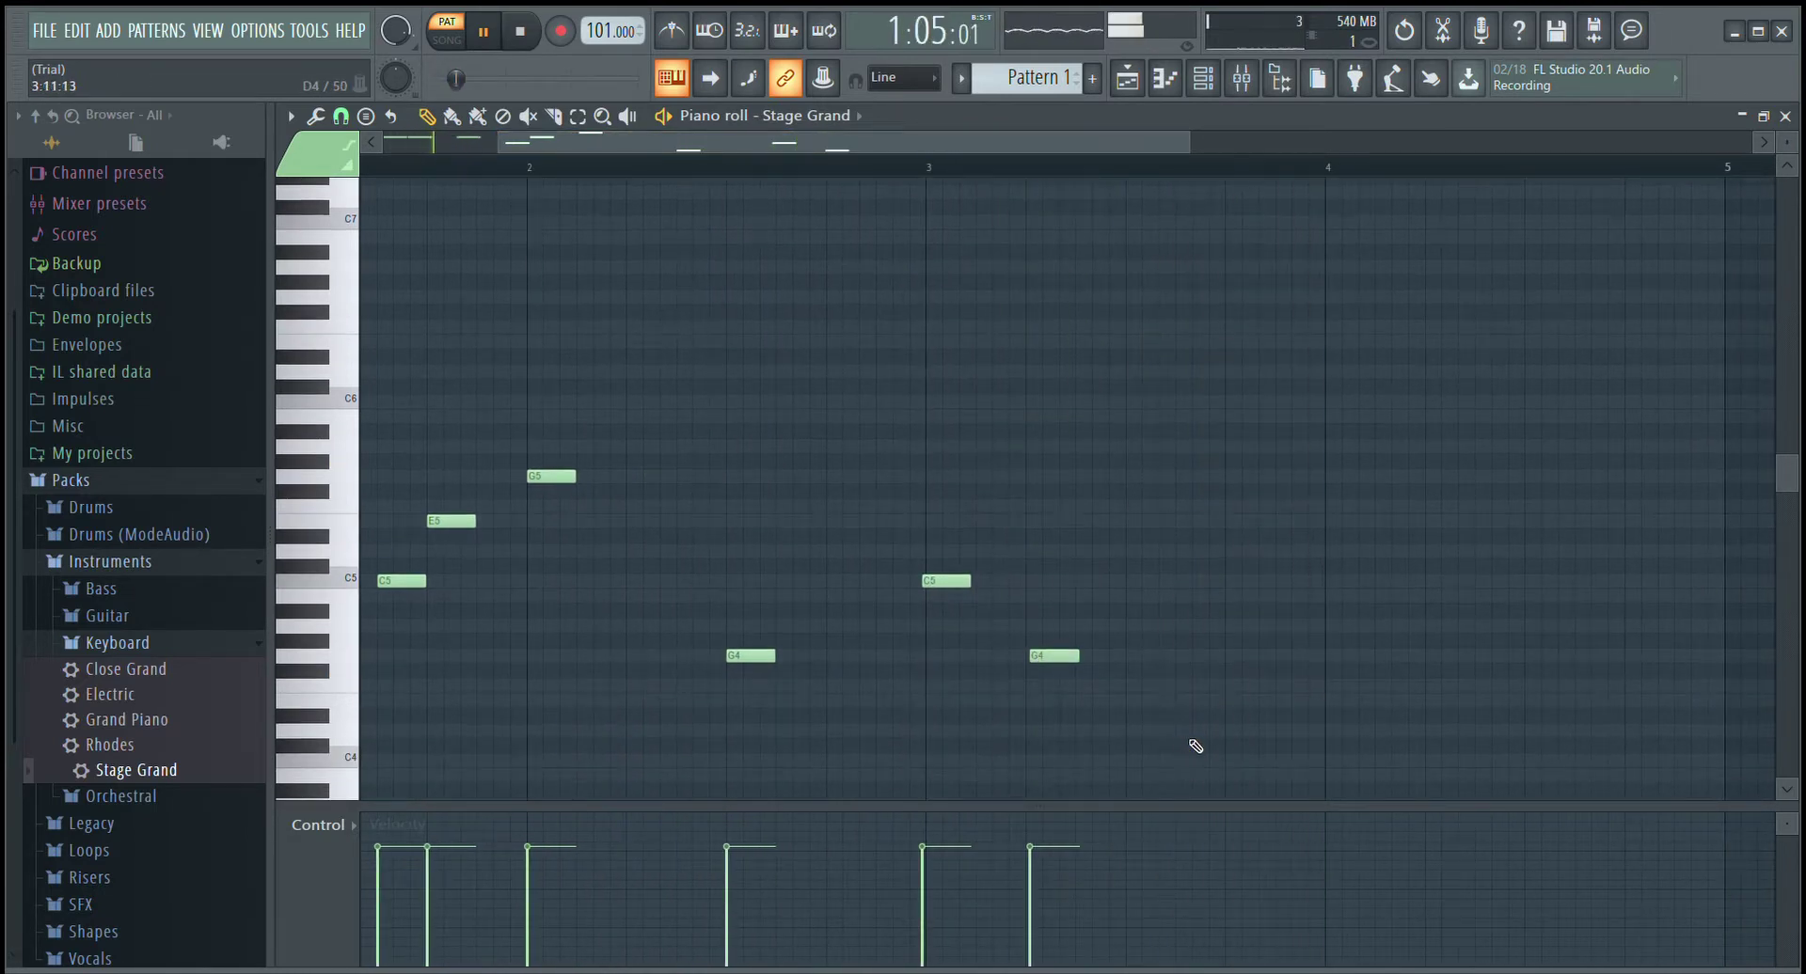
{"action": "left_click_drag", "start_coordinate": [1060, 659], "coordinate": [1056, 659]}
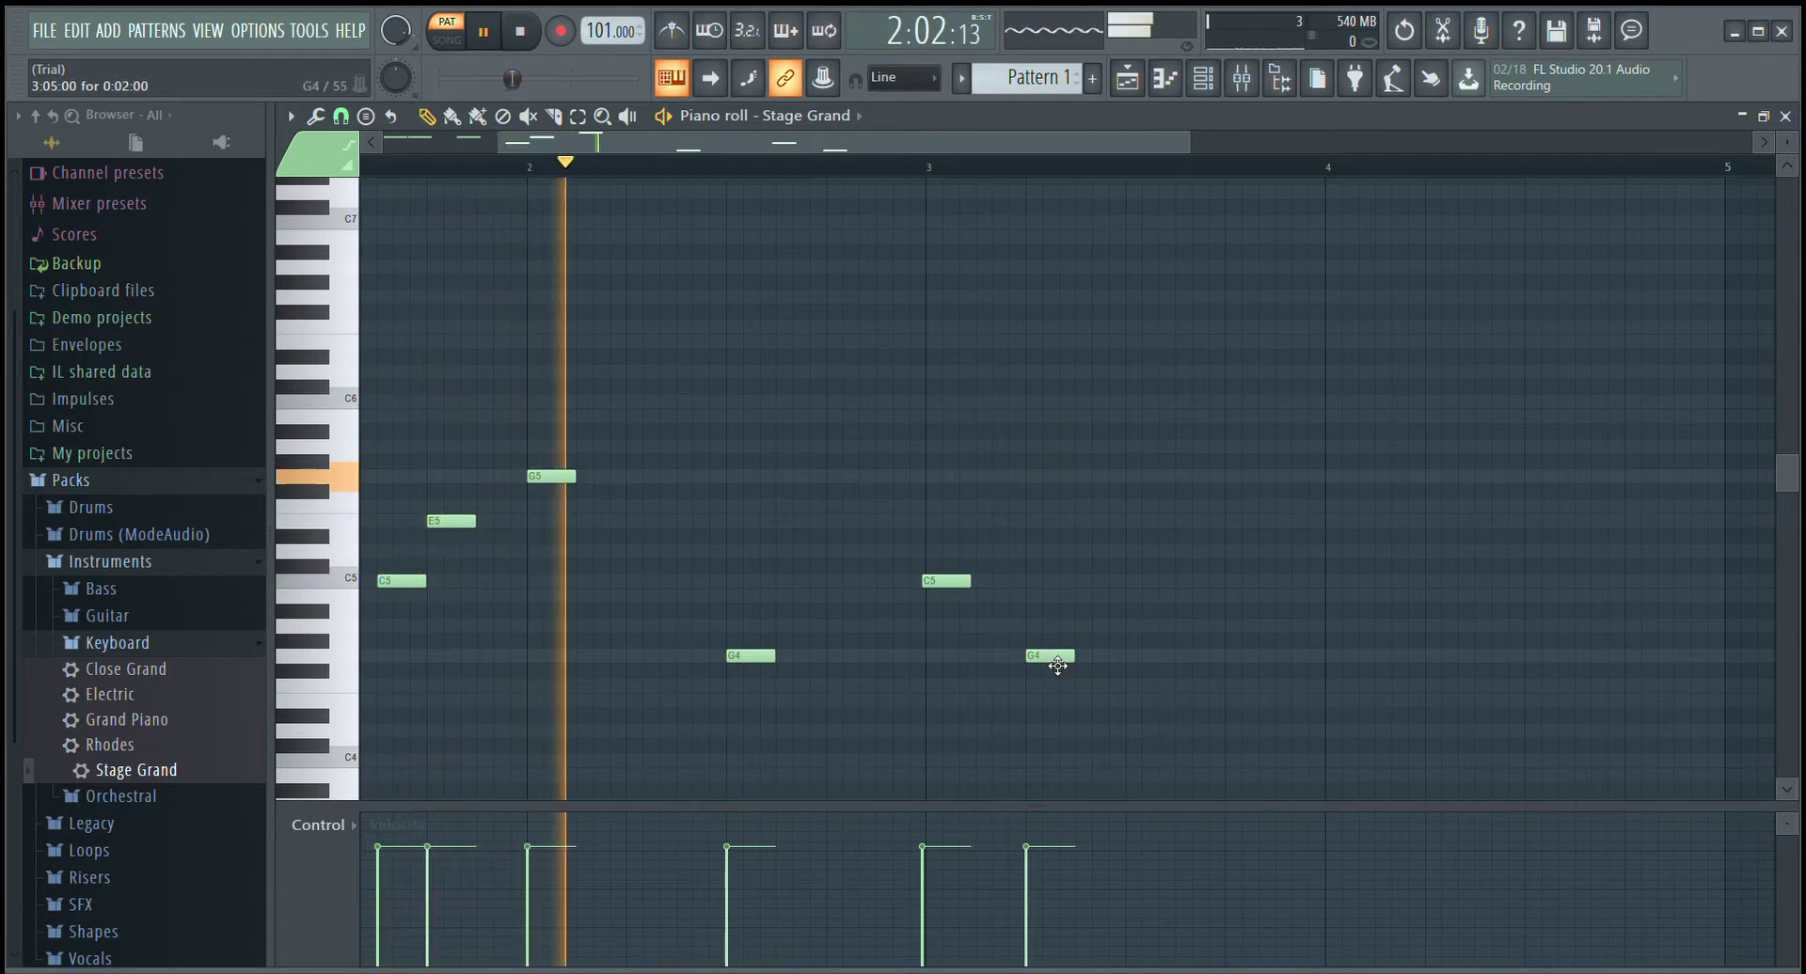
{"action": "left_click", "coordinate": [1138, 700]}
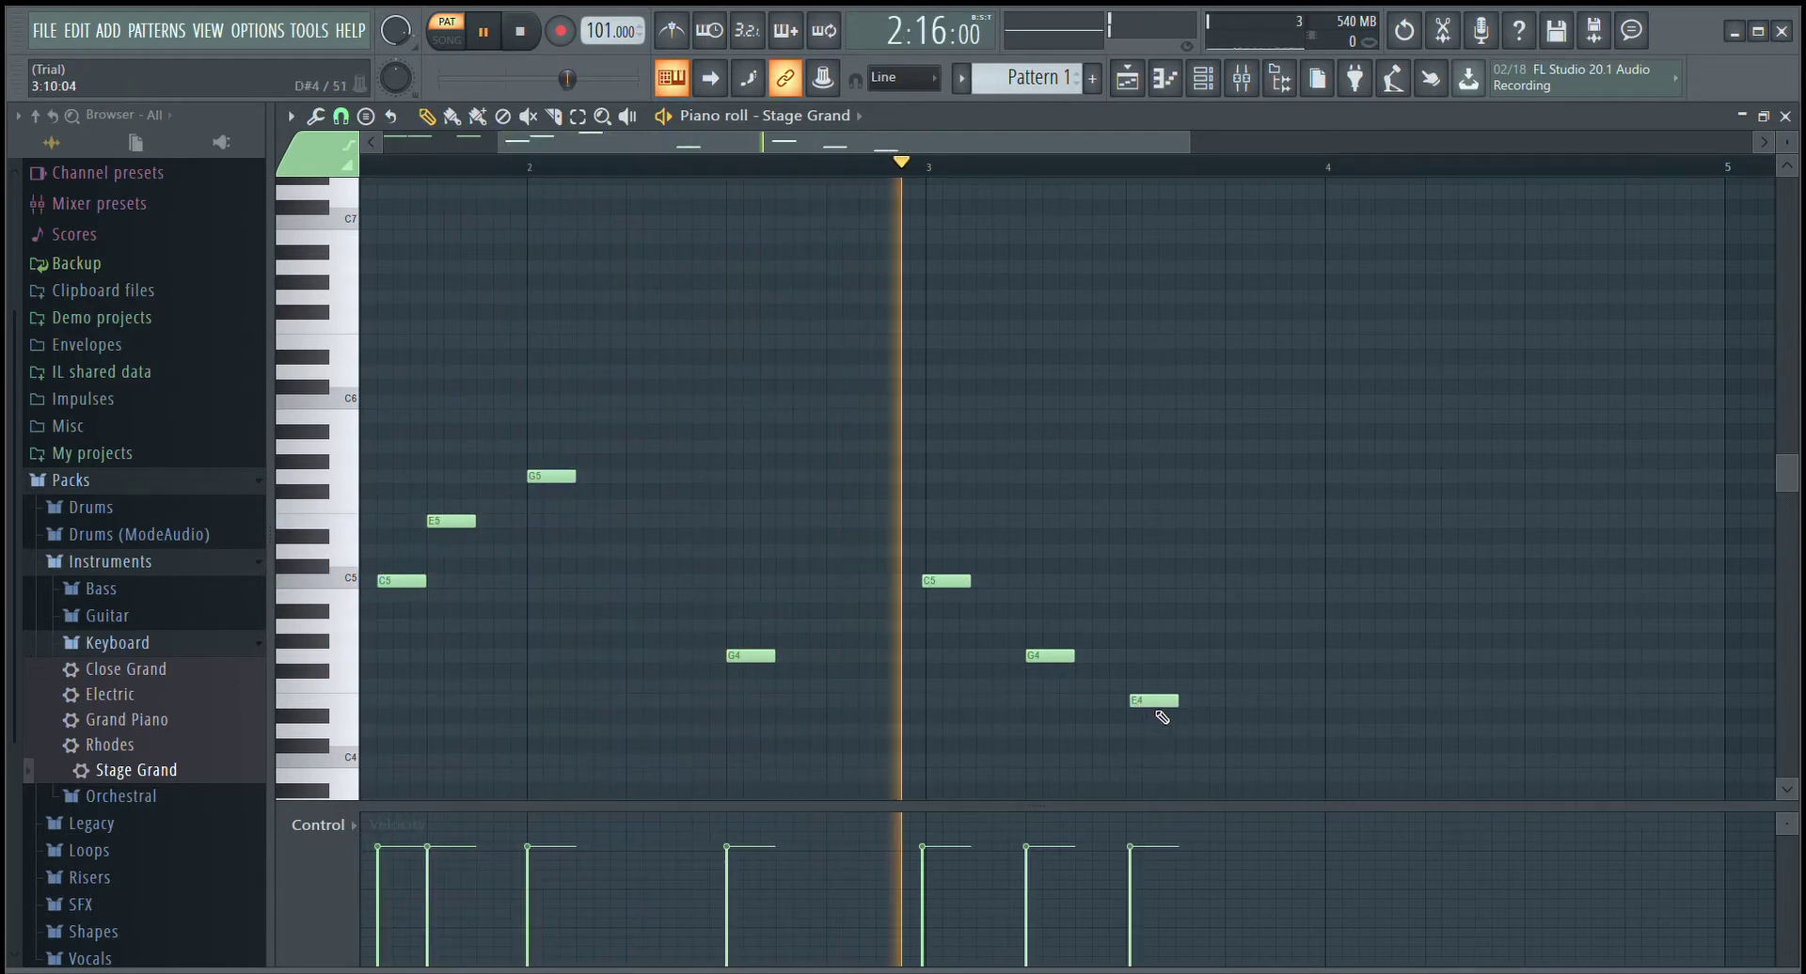
{"action": "right_click", "coordinate": [1153, 702]}
{"action": "right_click", "coordinate": [1069, 657]}
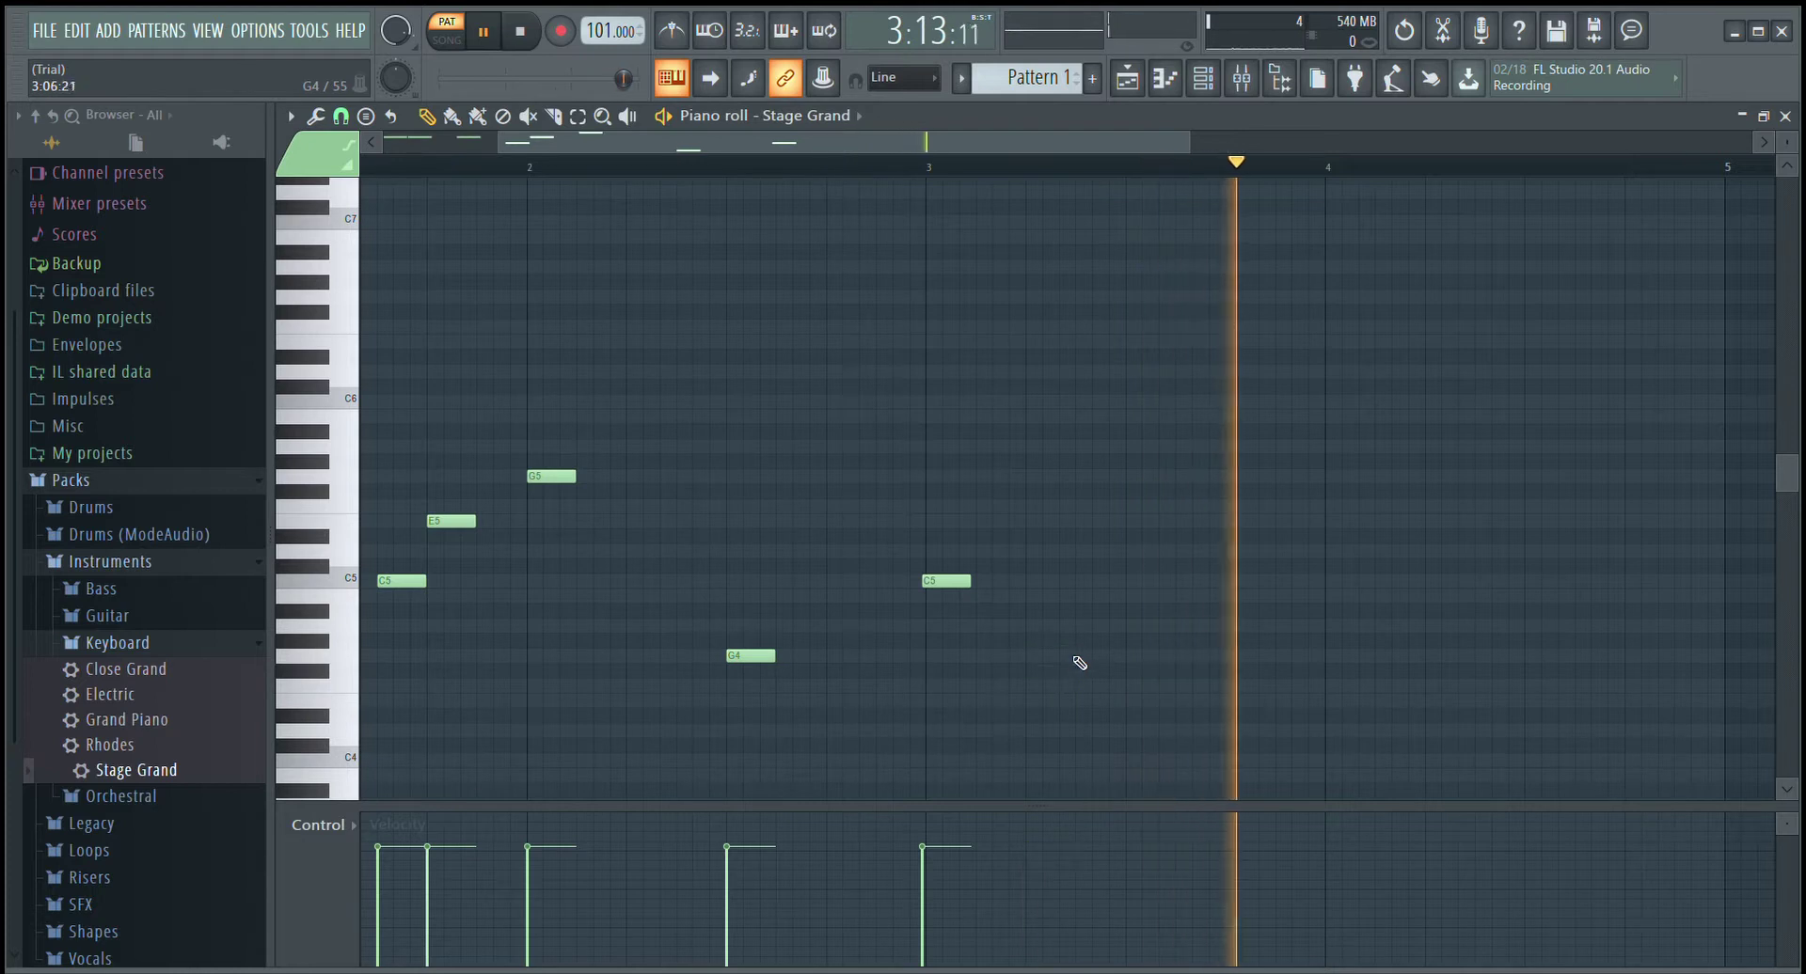
- Add a G4 note at step 7 and an E4 note at step 13 of bar 3
{"action": "left_click", "coordinate": [1082, 660]}
{"action": "left_click_drag", "start_coordinate": [1083, 663], "coordinate": [1087, 663]}
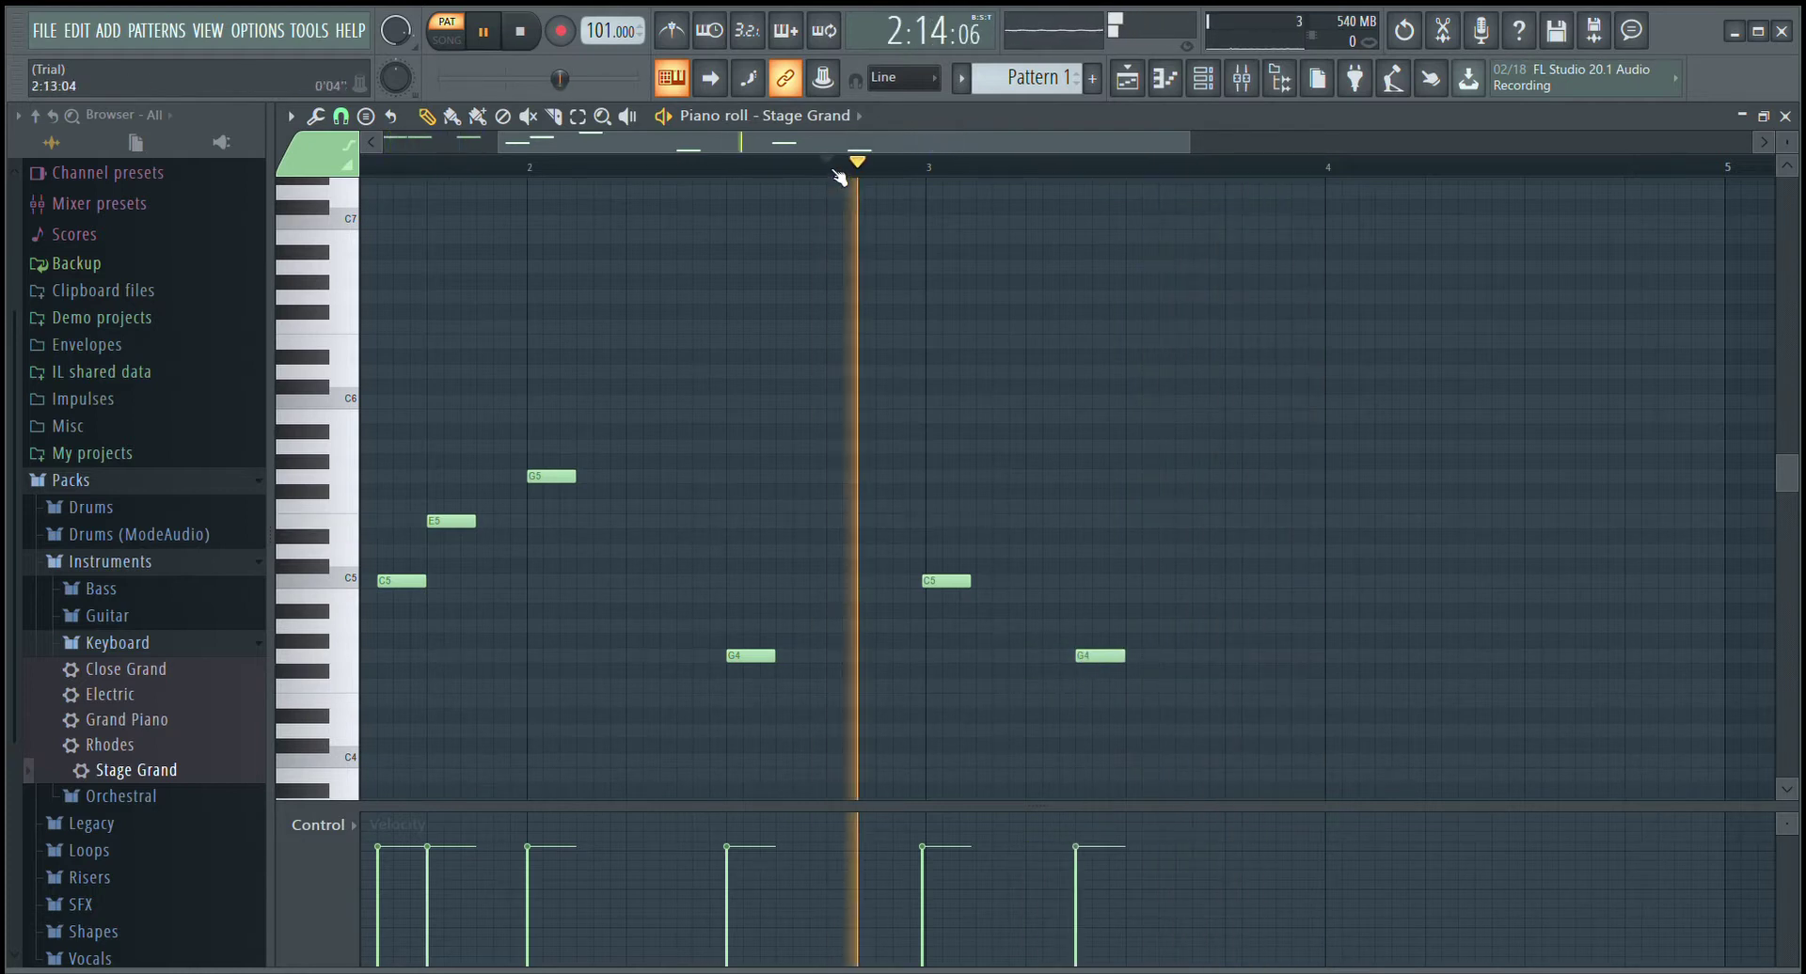
{"action": "left_click", "coordinate": [1232, 701]}
{"action": "left_click_drag", "start_coordinate": [1245, 701], "coordinate": [1249, 702]}
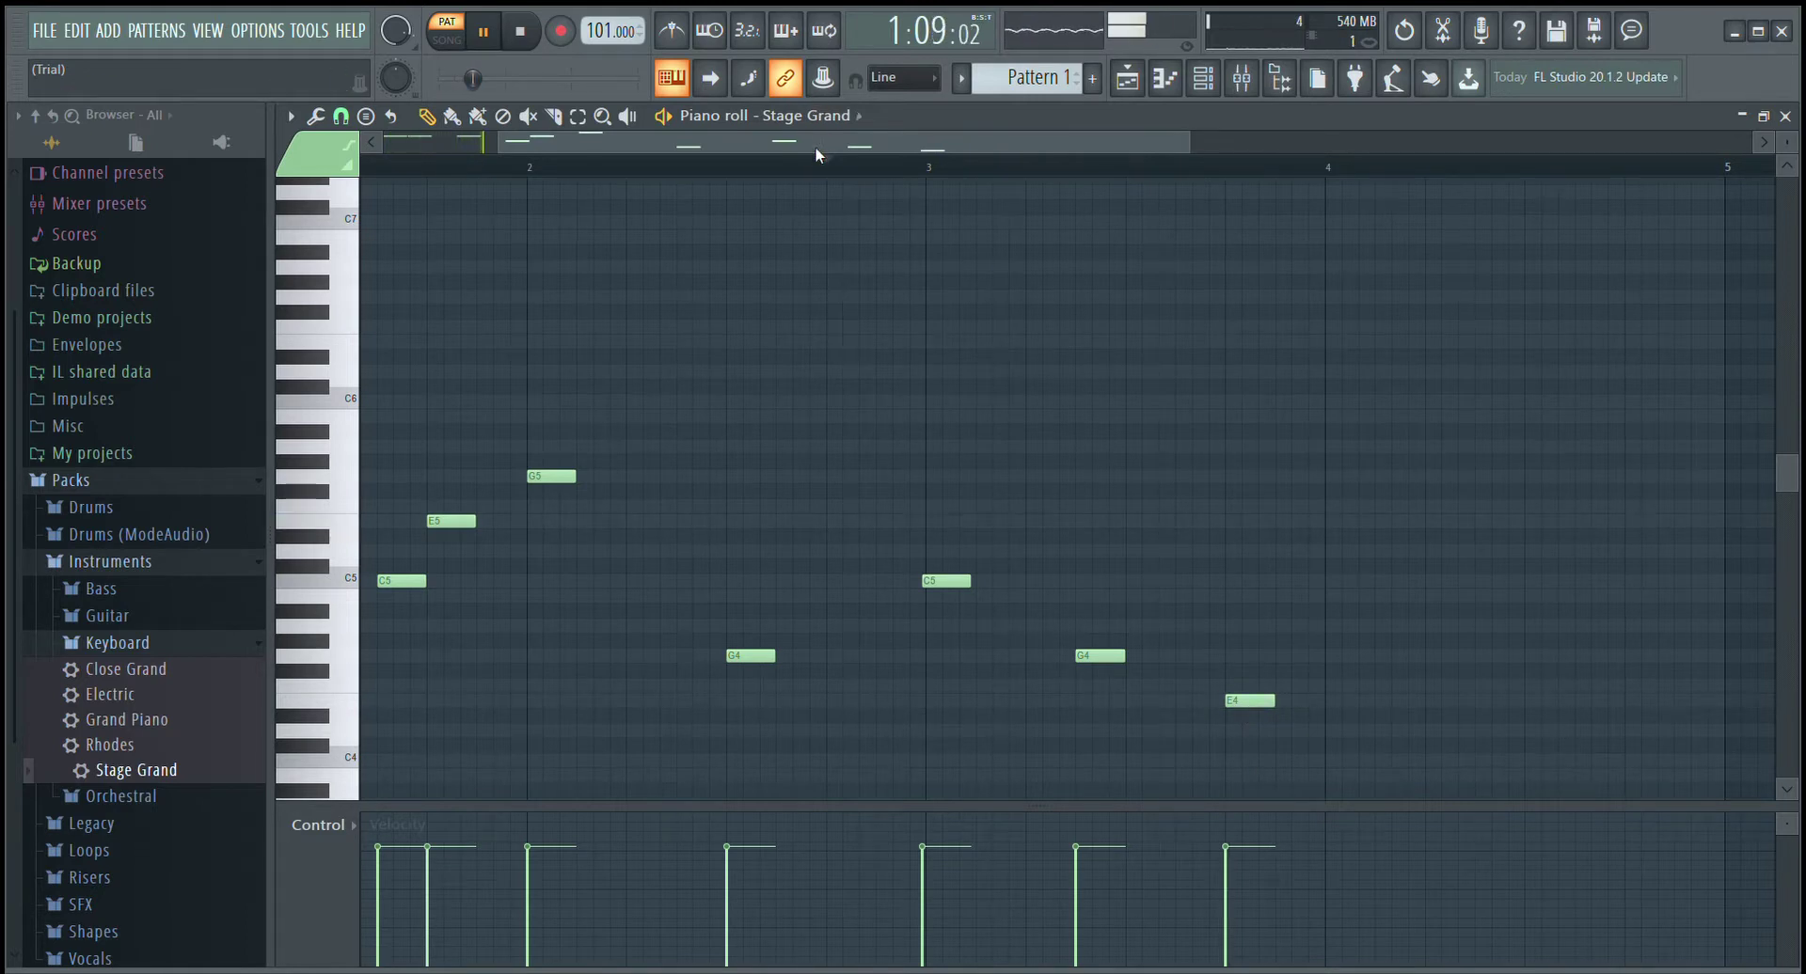
- Add an A4 note at step 3 of bar 4 and play the pattern from bar 3
{"action": "left_click", "coordinate": [1380, 628]}
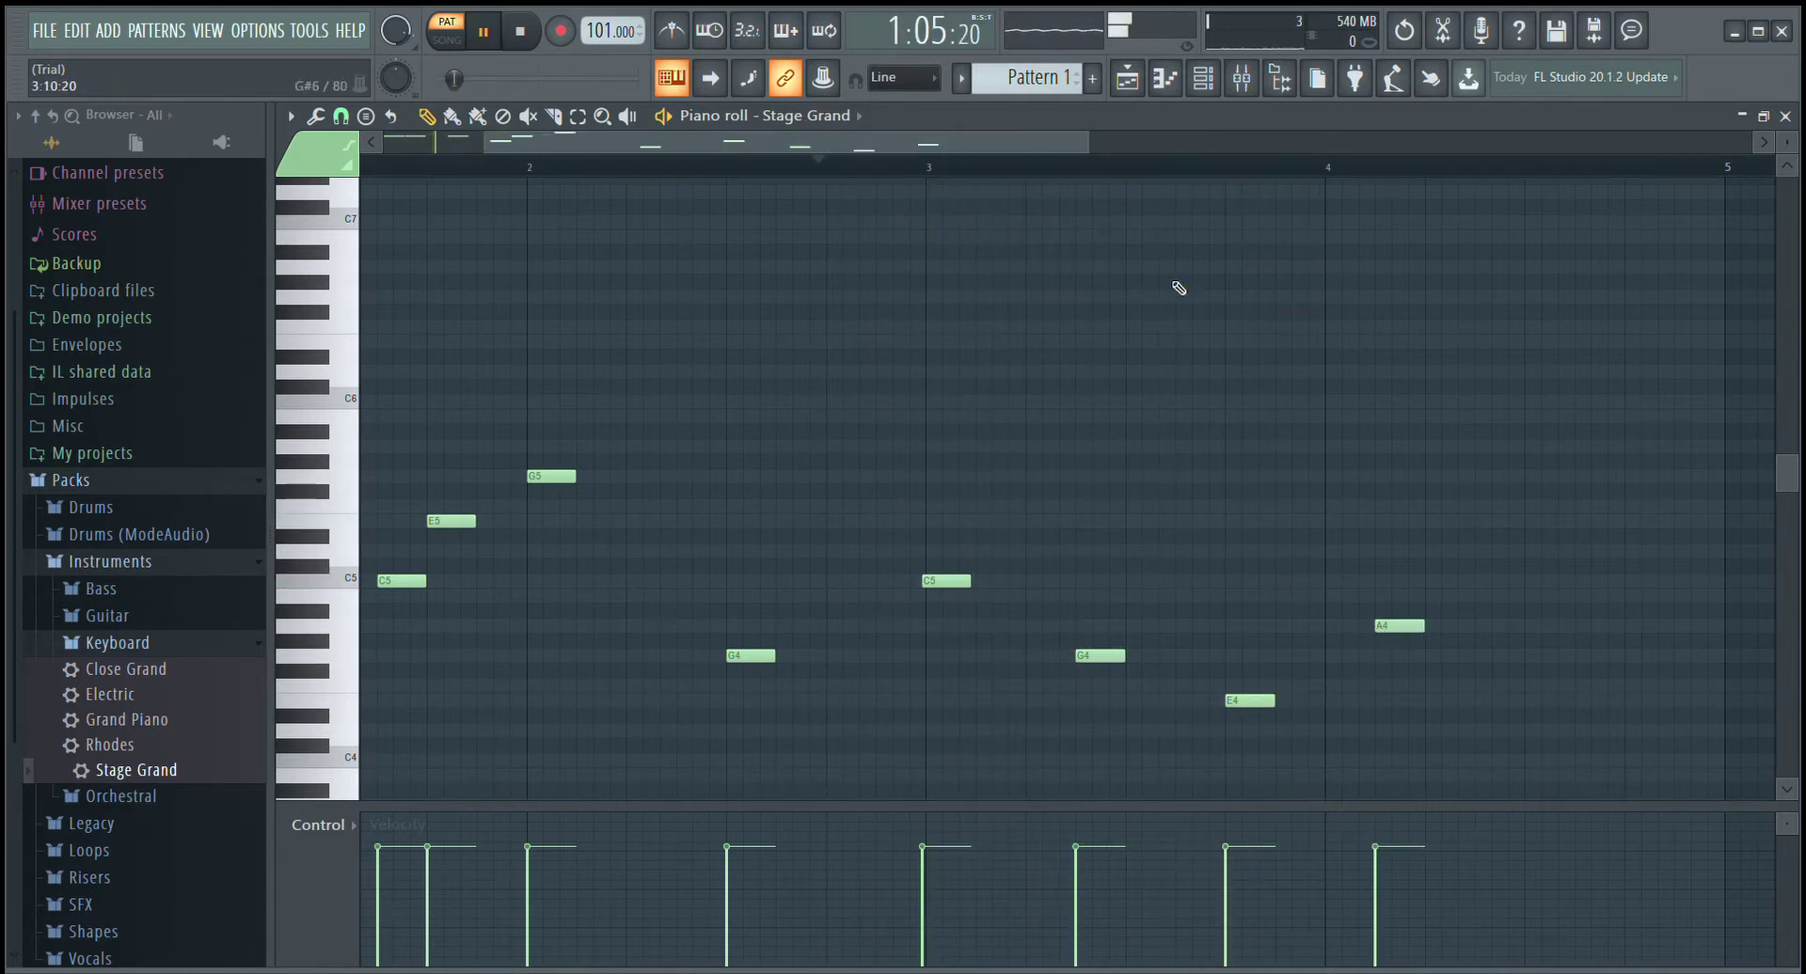
{"action": "left_click", "coordinate": [484, 34]}
{"action": "left_click_drag", "start_coordinate": [992, 149], "coordinate": [1058, 150]}
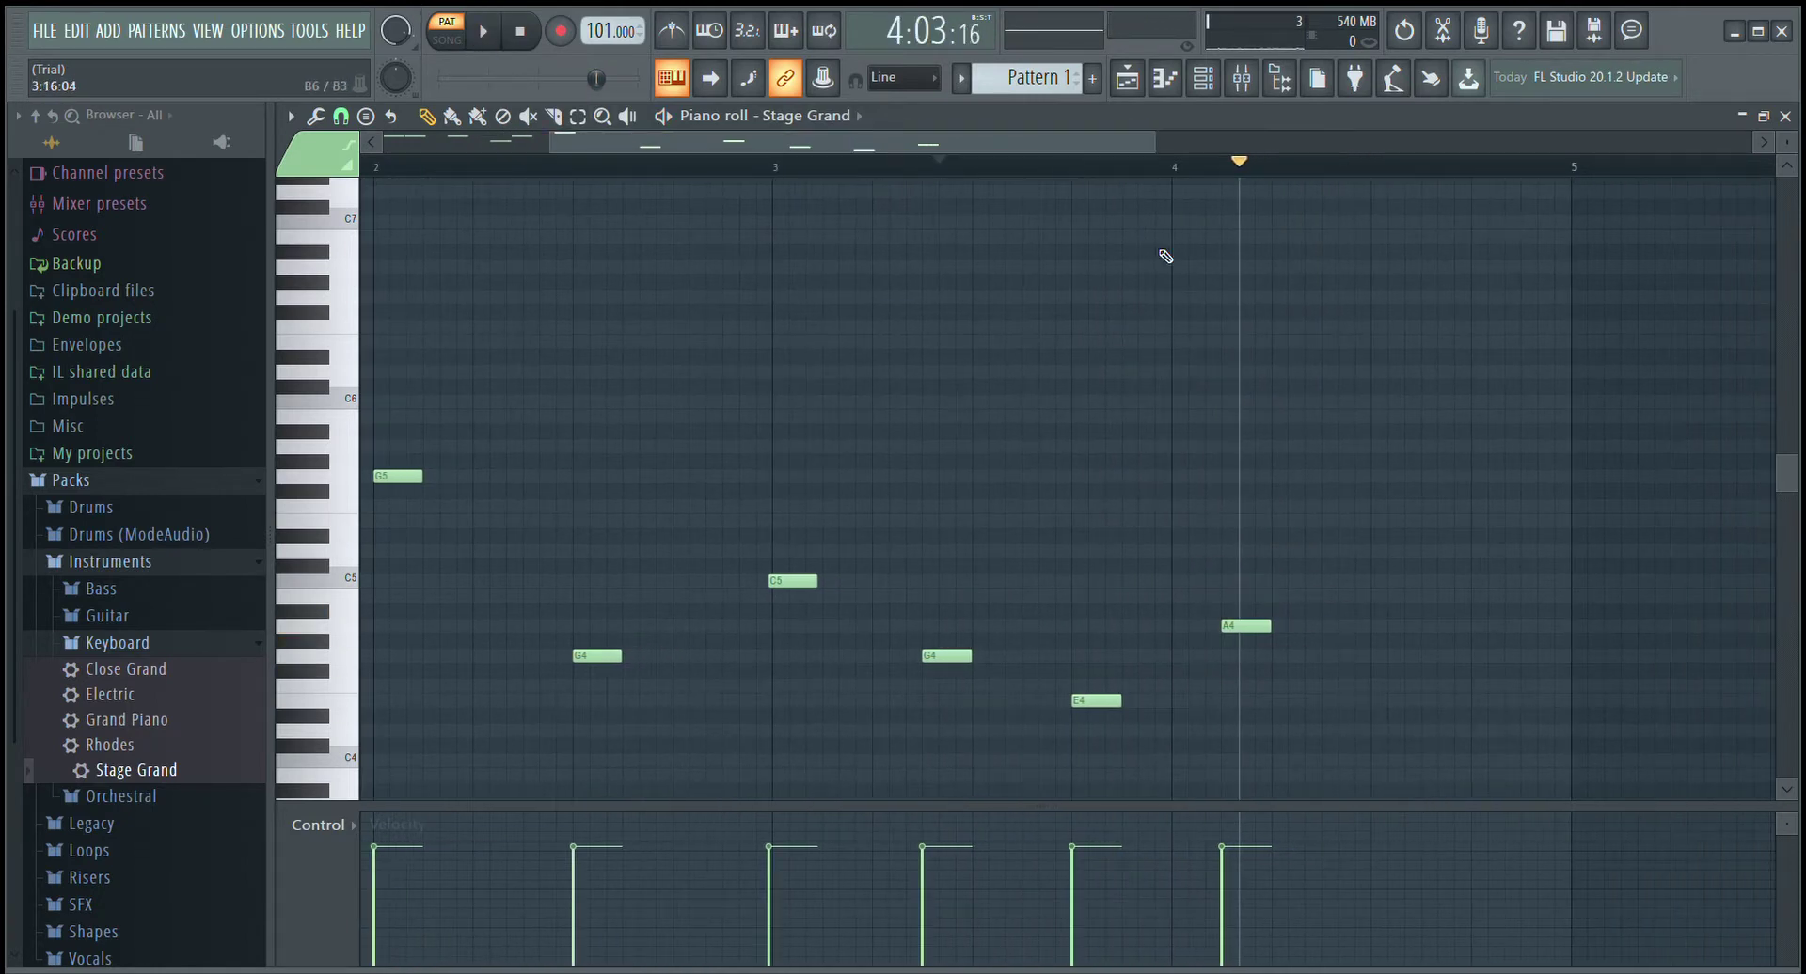
{"action": "left_click", "coordinate": [766, 170]}
{"action": "left_click", "coordinate": [485, 32]}
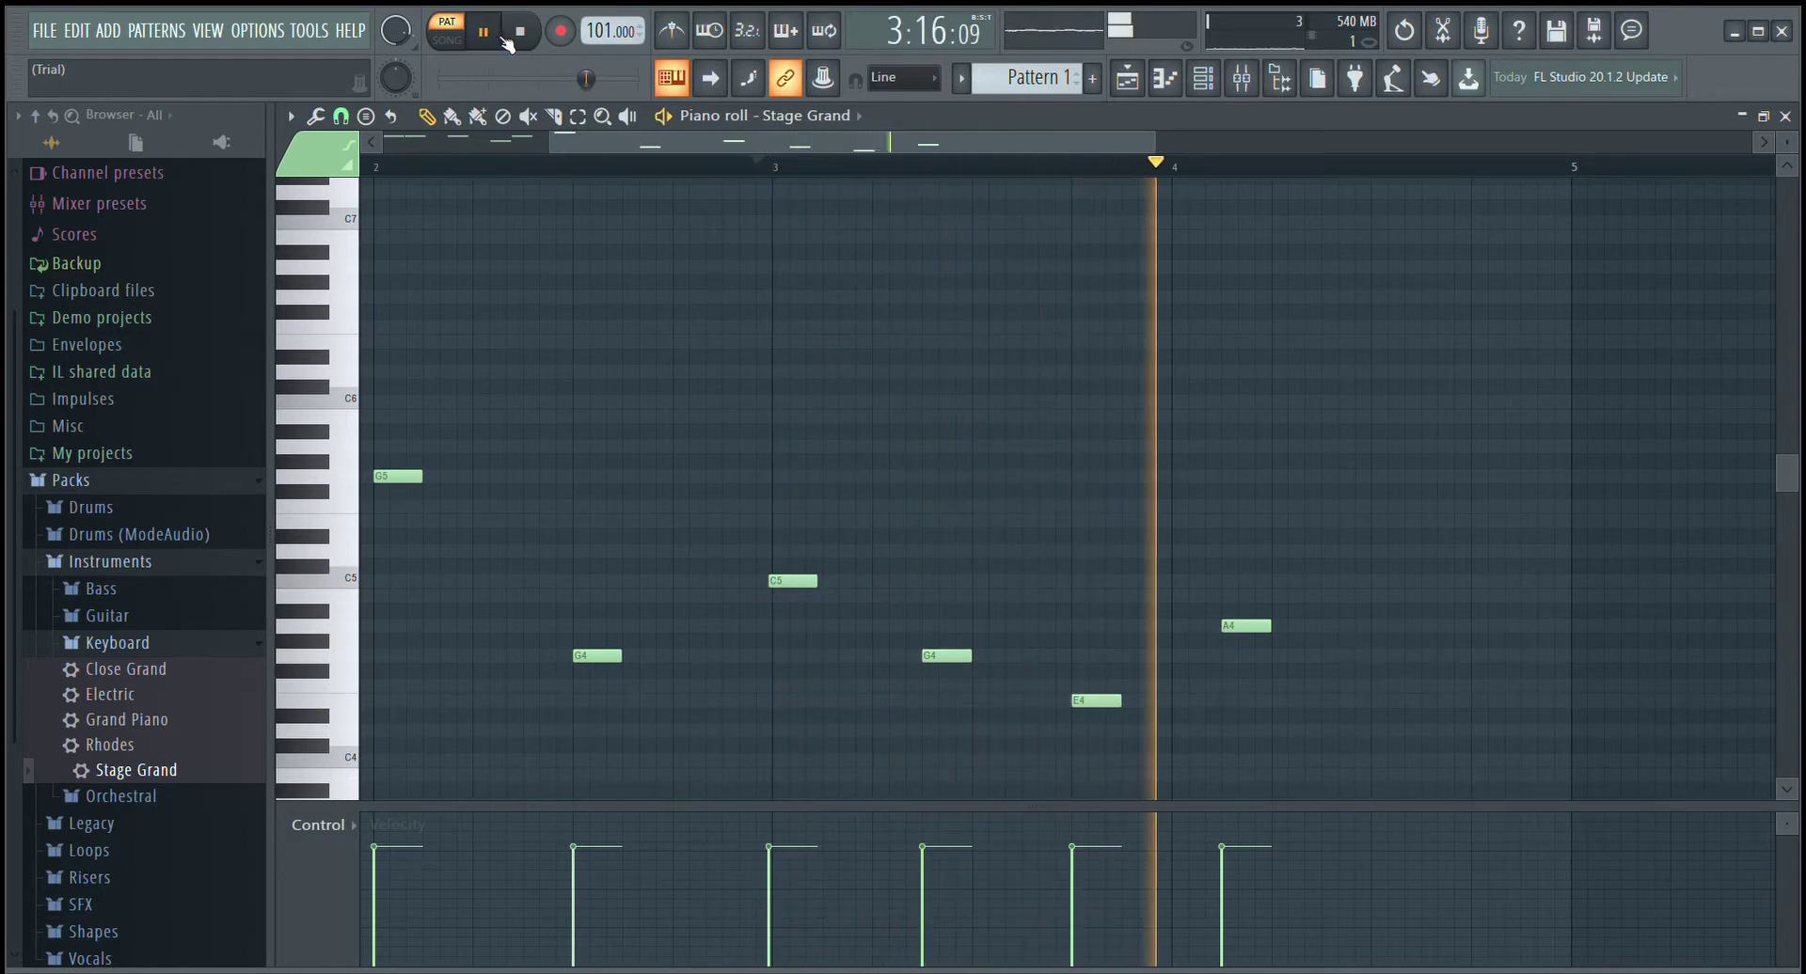
{"action": "left_click", "coordinate": [498, 38]}
{"action": "left_click", "coordinate": [1336, 597]}
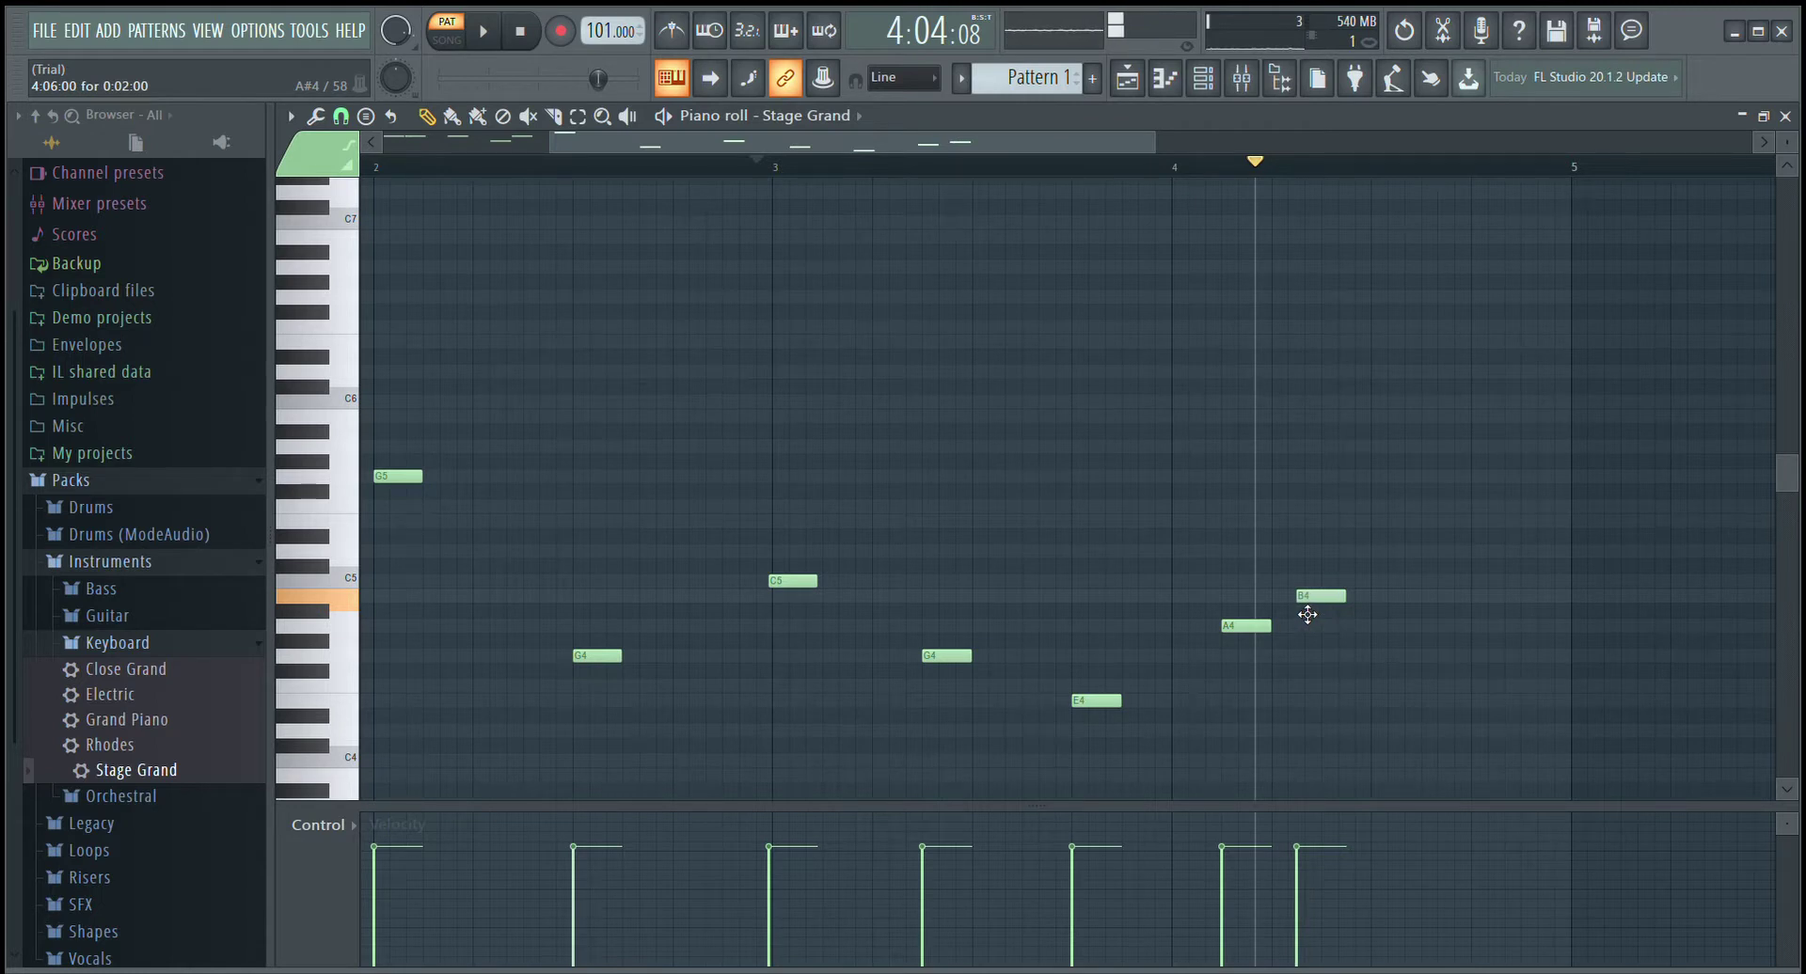
{"action": "left_click", "coordinate": [1309, 614]}
{"action": "right_click", "coordinate": [1315, 613]}
{"action": "right_click", "coordinate": [1315, 598]}
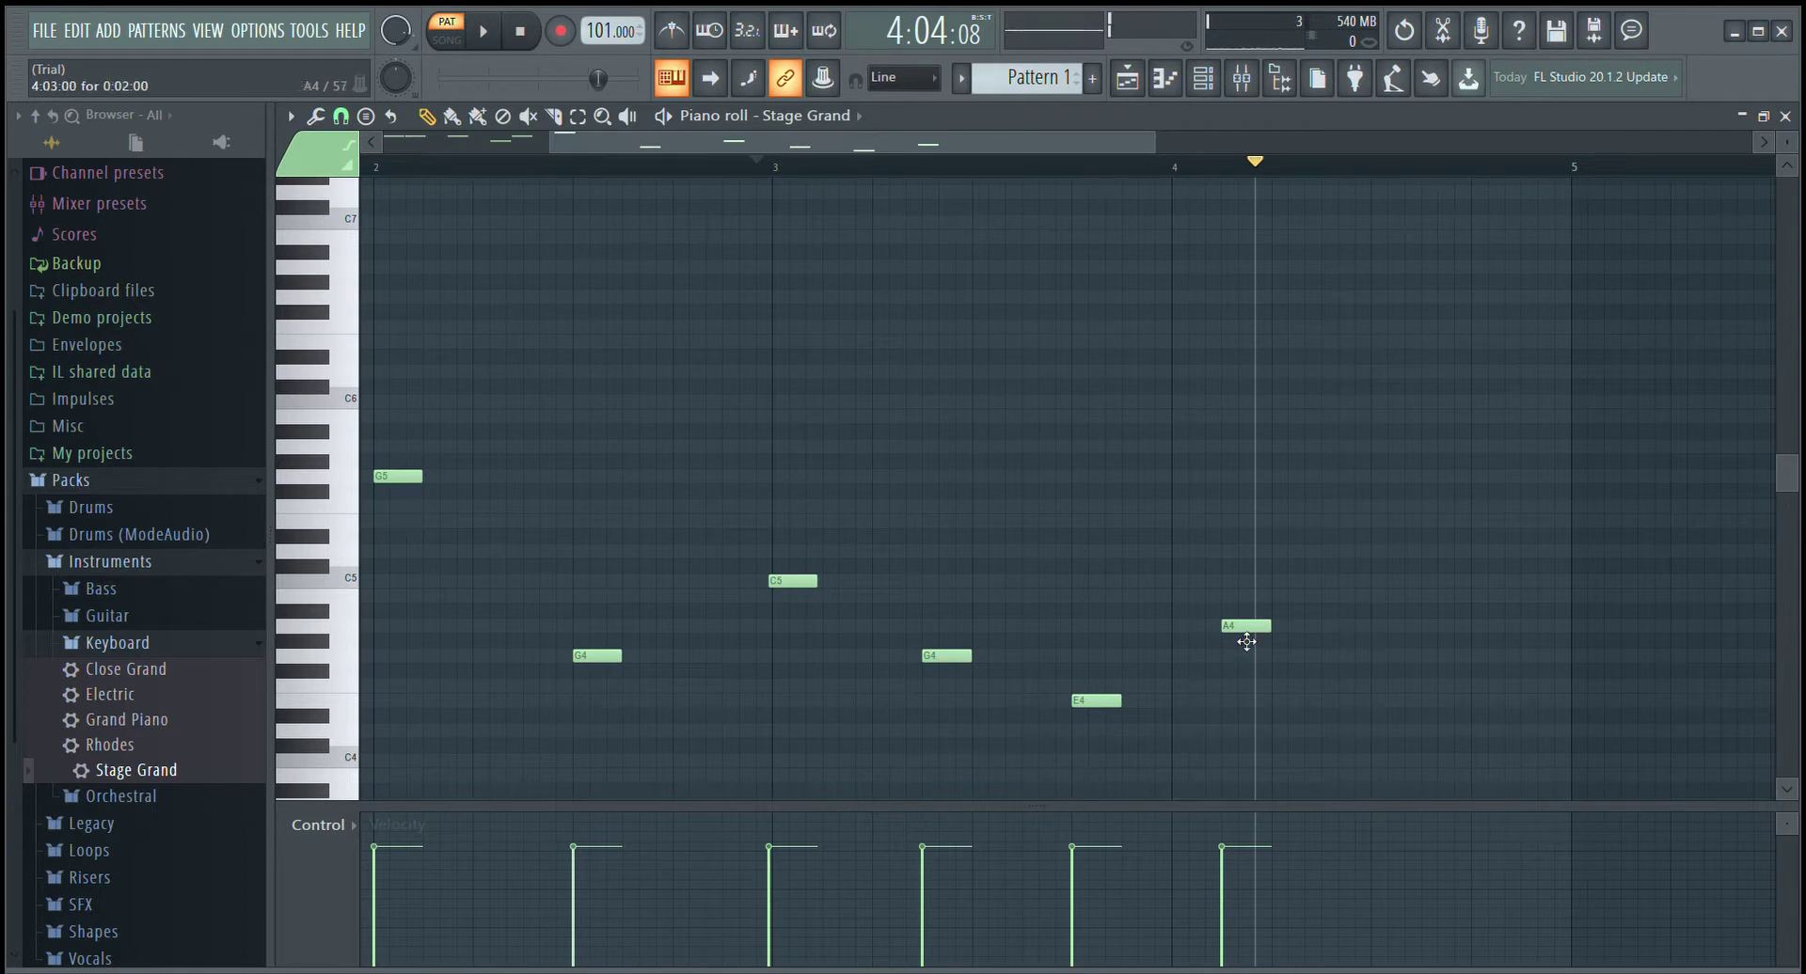
{"action": "left_click", "coordinate": [1270, 596]}
{"action": "left_click", "coordinate": [1298, 612]}
{"action": "left_click", "coordinate": [1334, 640]}
{"action": "right_click", "coordinate": [1337, 642]}
{"action": "left_click", "coordinate": [1334, 626]}
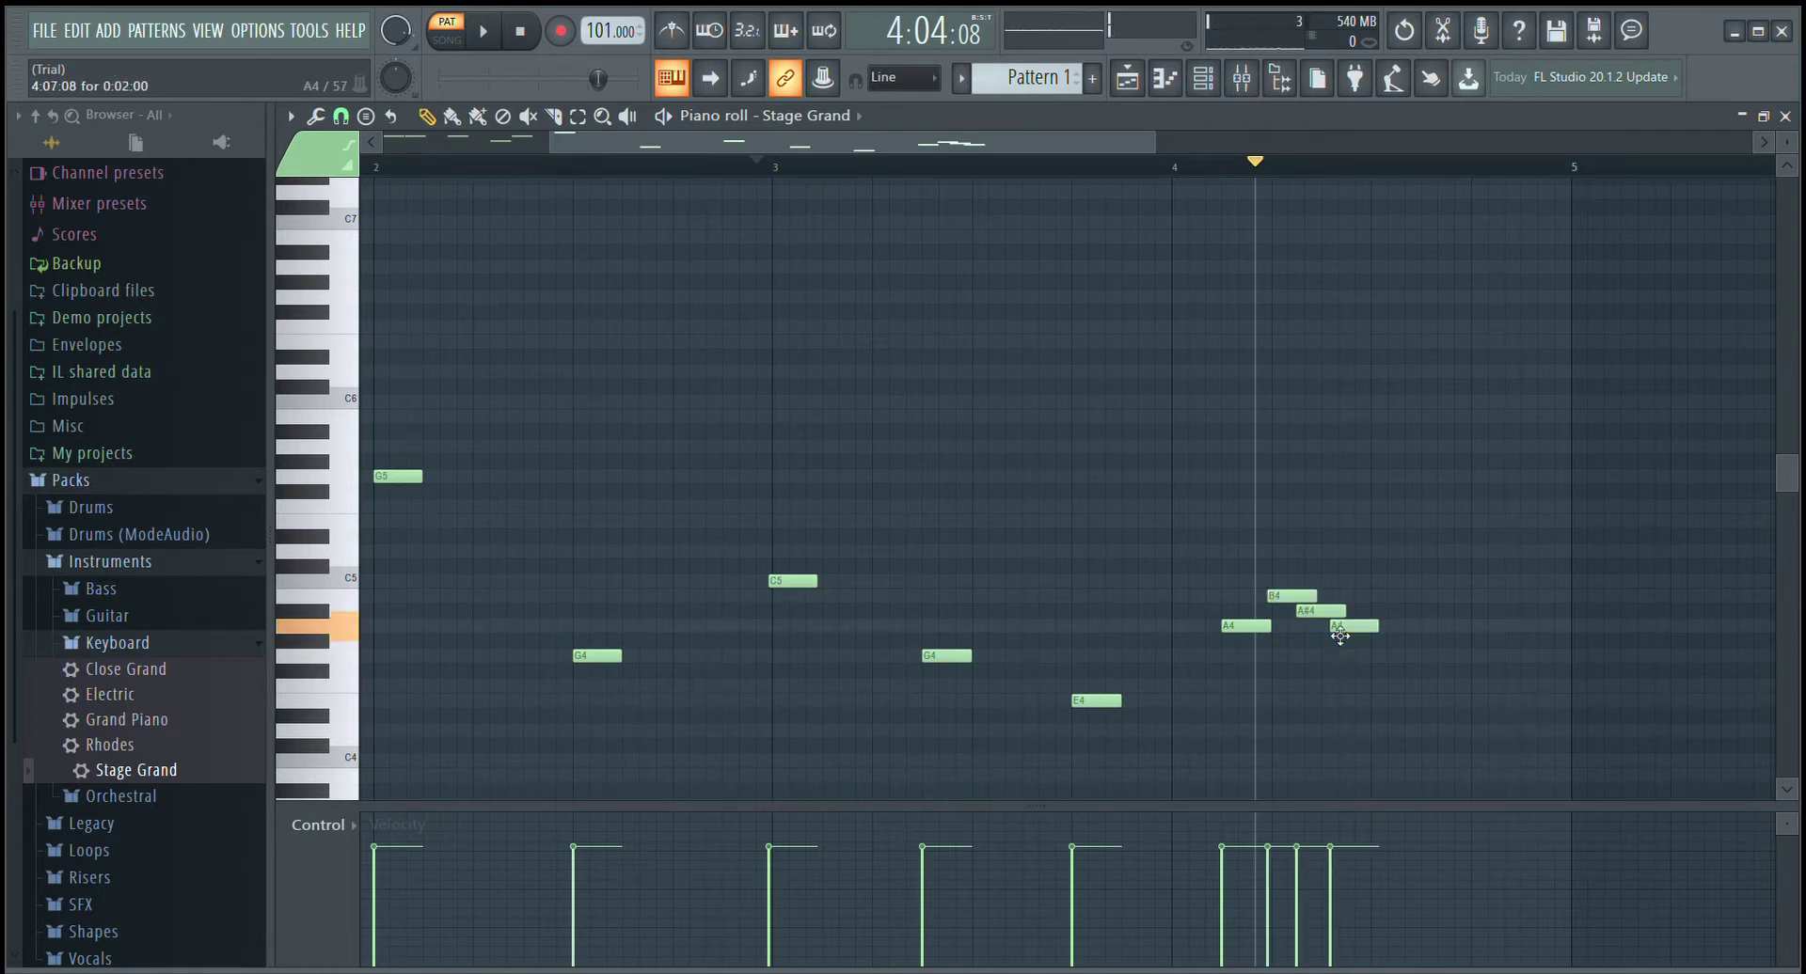
{"action": "right_click", "coordinate": [1336, 627]}
- Play the pattern from bar 3, then place a B4 note at step 7 and an A#4 note at step 9 of bar 4
{"action": "left_click", "coordinate": [1008, 167]}
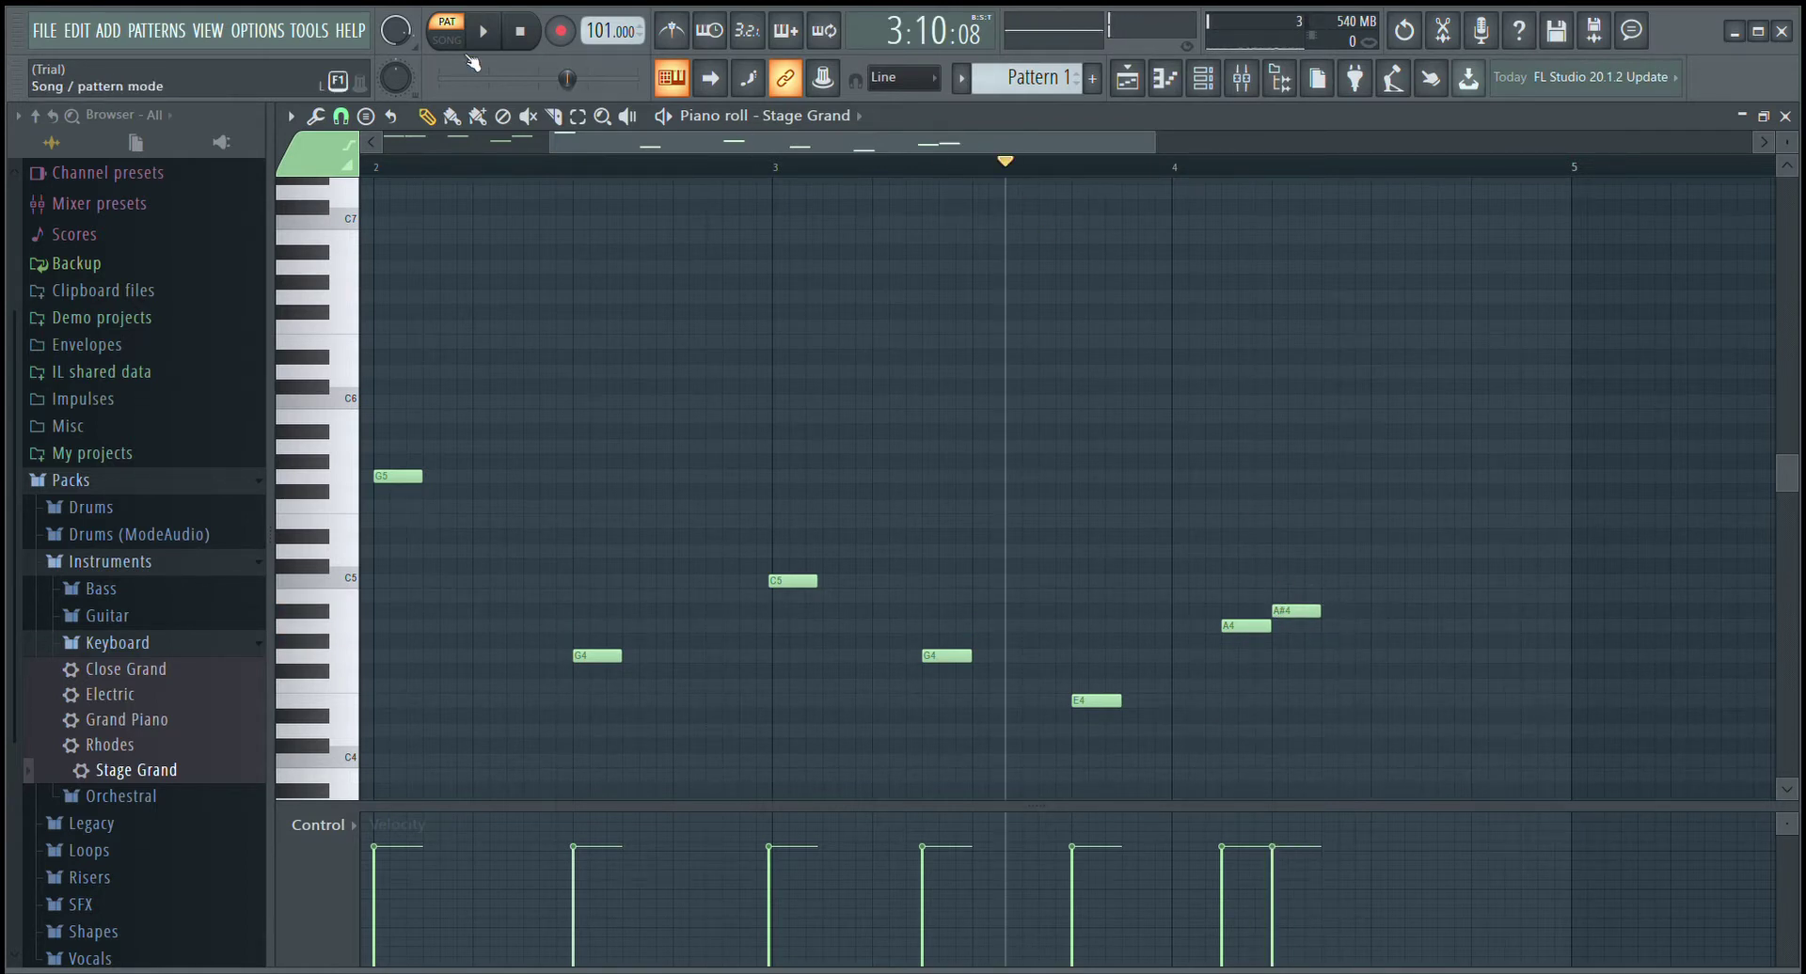
{"action": "key", "text": "space"}
{"action": "left_click", "coordinate": [1293, 596]}
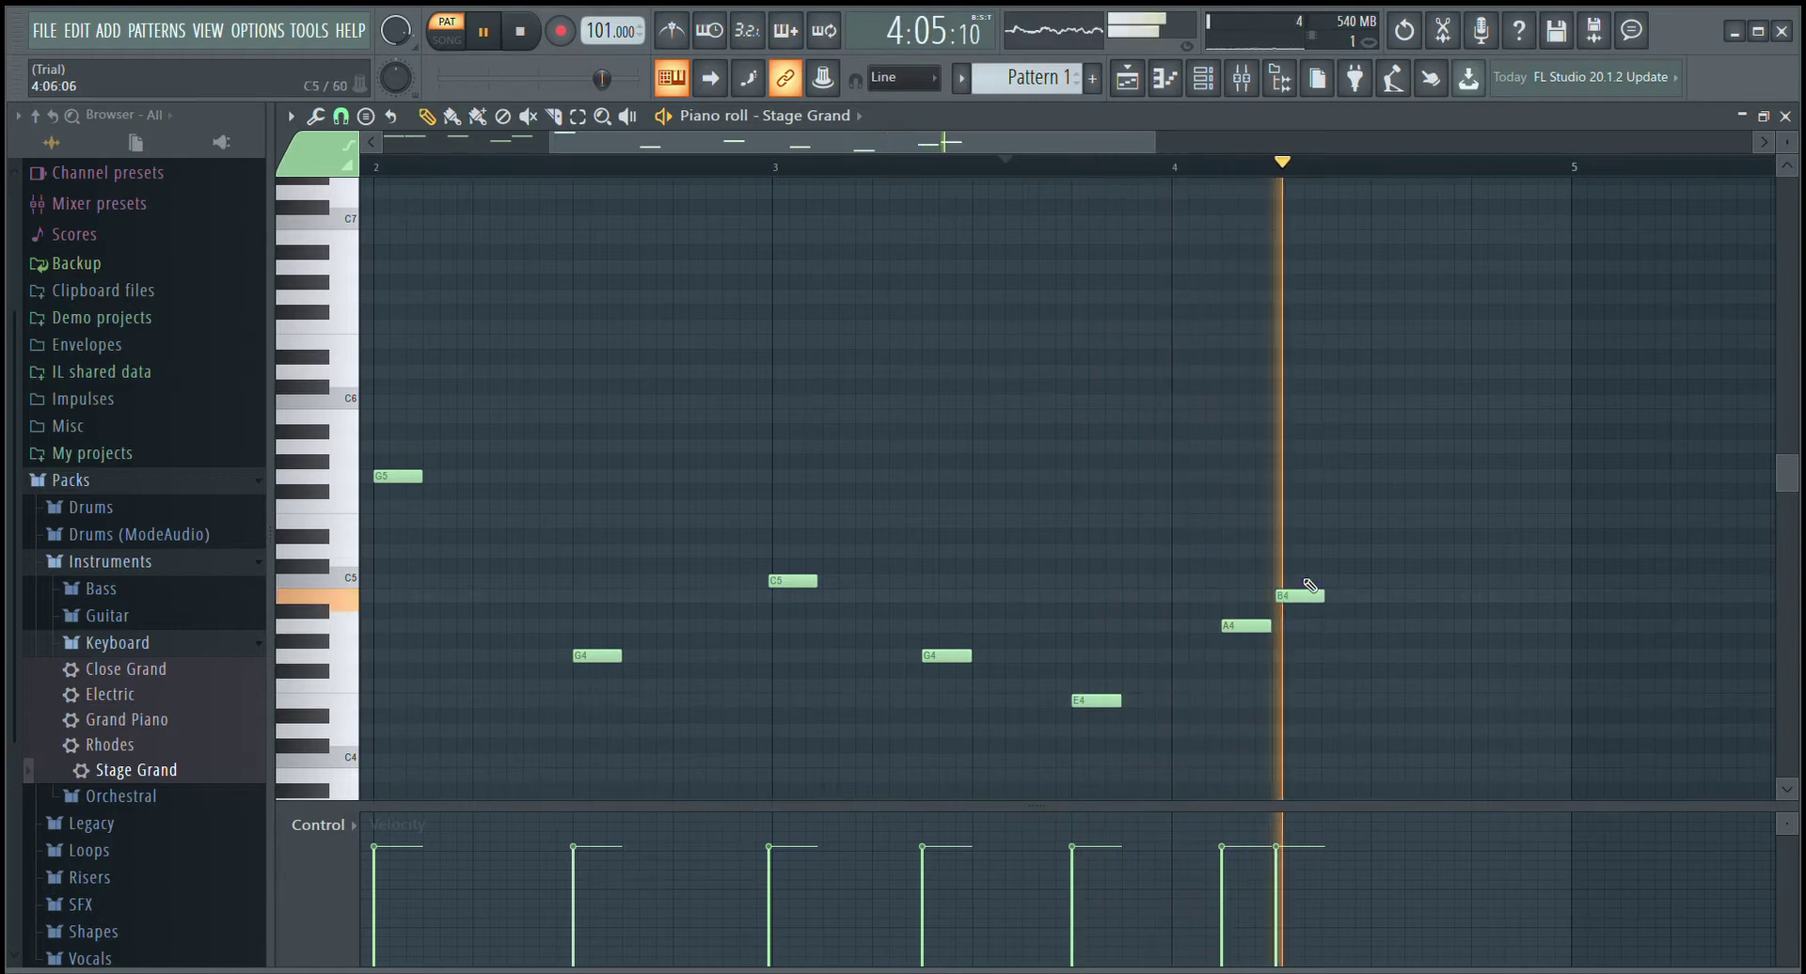
{"action": "left_click", "coordinate": [1055, 168]}
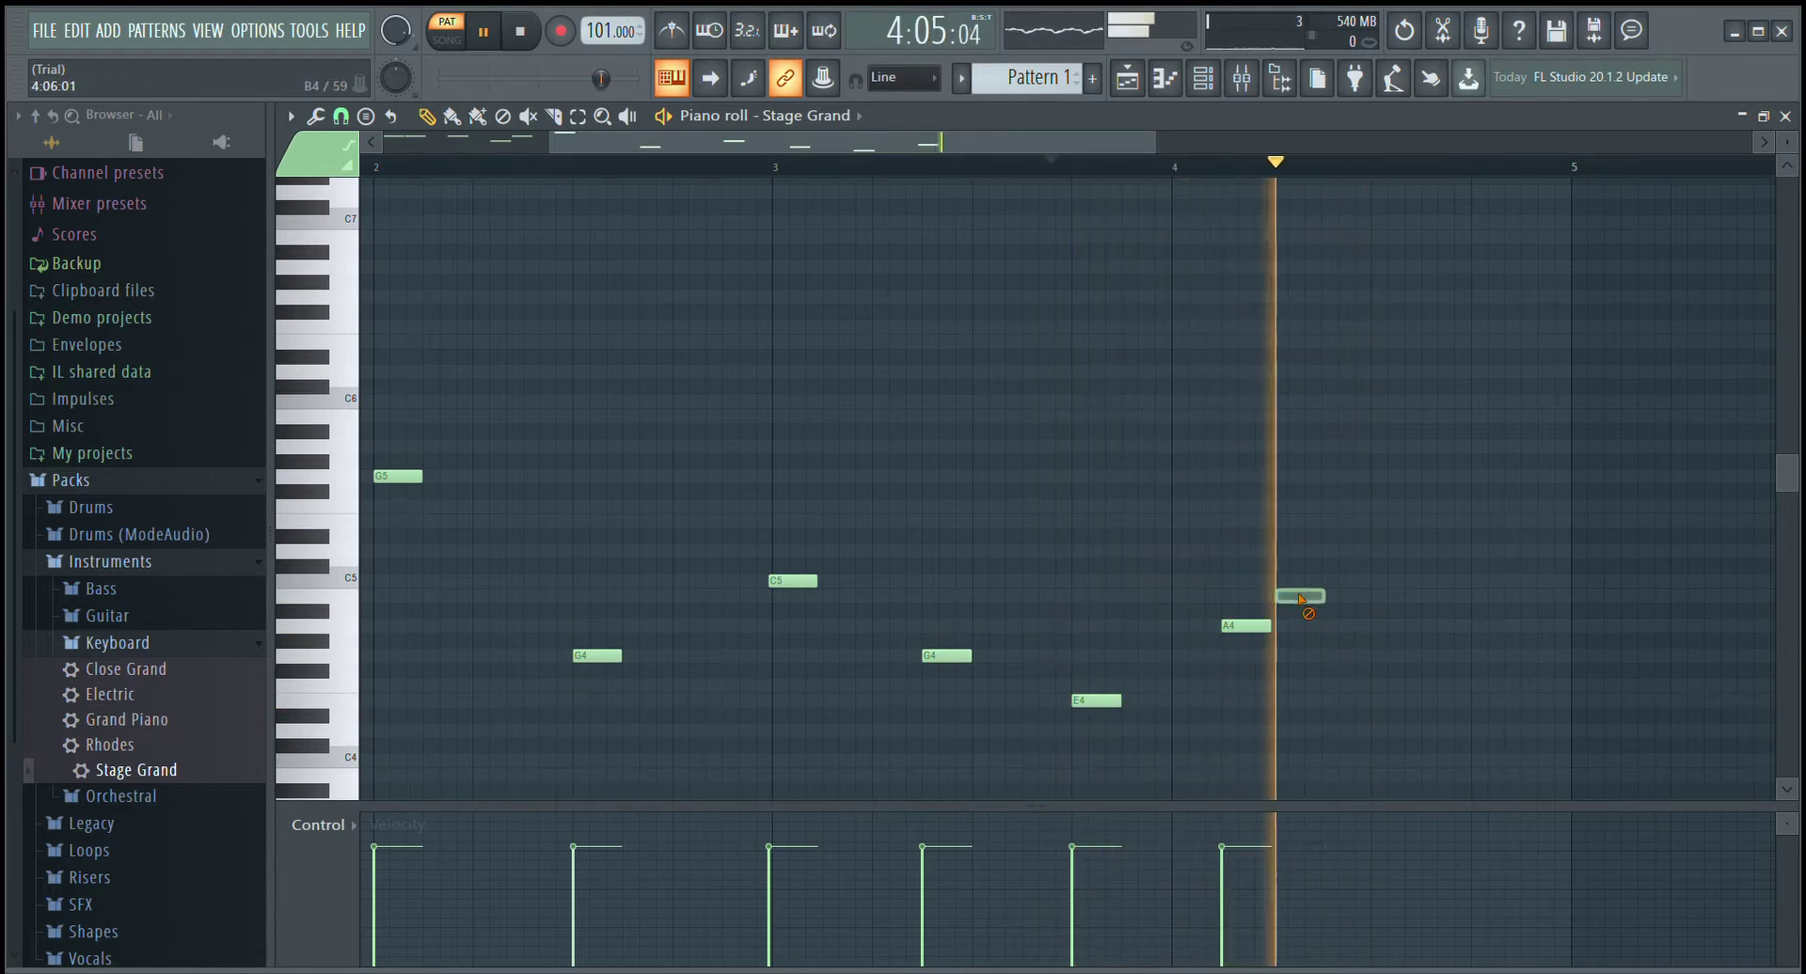
{"action": "left_click_drag", "start_coordinate": [1286, 594], "coordinate": [1366, 602]}
{"action": "left_click", "coordinate": [1383, 614]}
- Play the pattern from bar 2 and raise the tempo to 148 BPM
{"action": "left_click", "coordinate": [682, 167]}
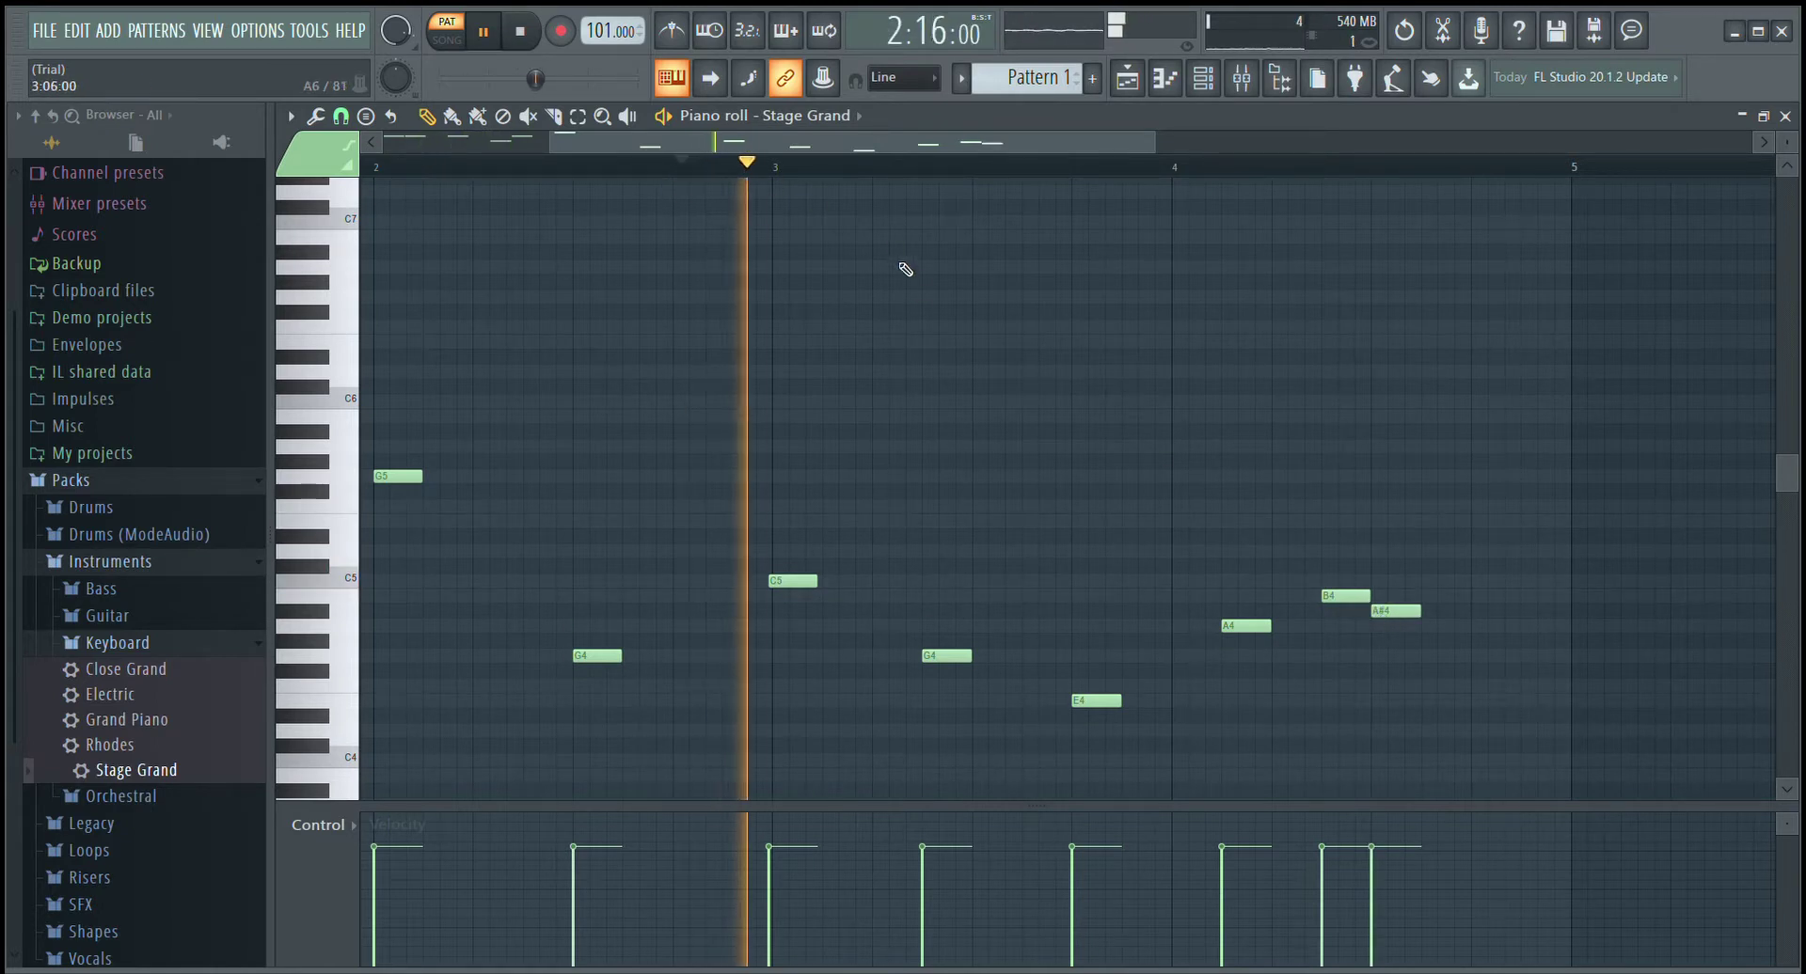
{"action": "left_click_drag", "start_coordinate": [605, 32], "coordinate": [604, 2]}
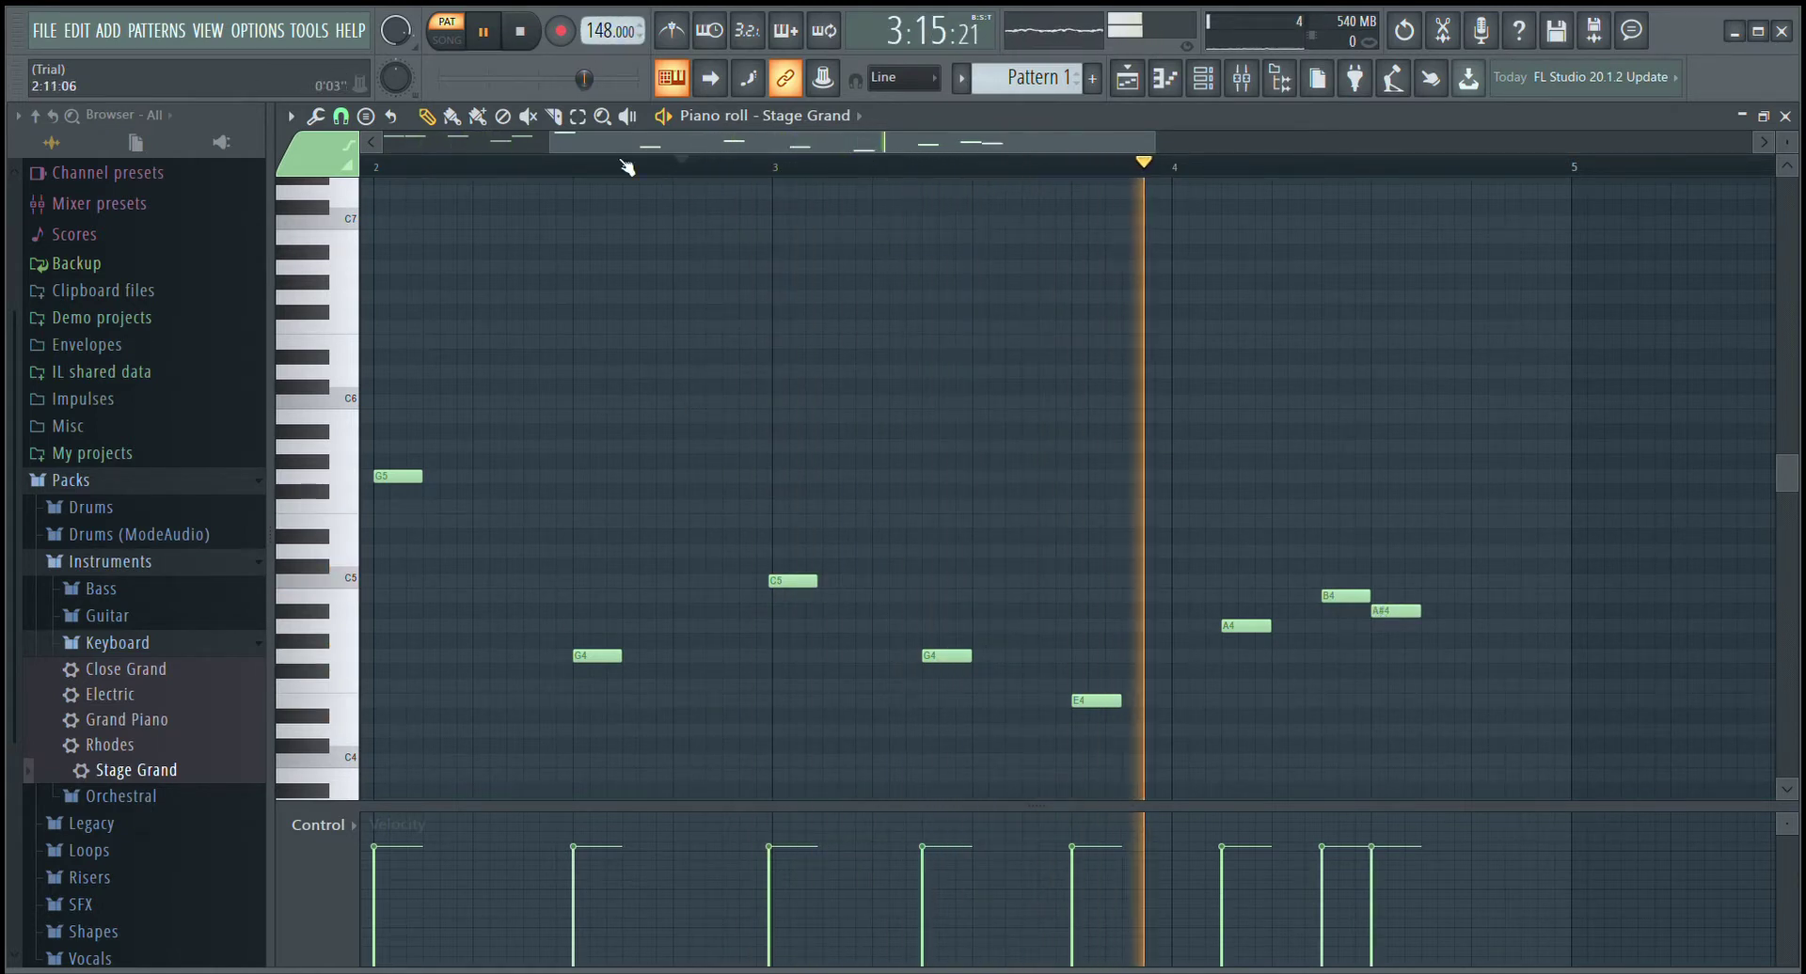
{"action": "left_click", "coordinate": [484, 32]}
- Move the A#4 note to step 11 of bar 4, add an A4 note at step 13, and play the pattern
{"action": "left_click_drag", "start_coordinate": [1399, 617], "coordinate": [1427, 622]}
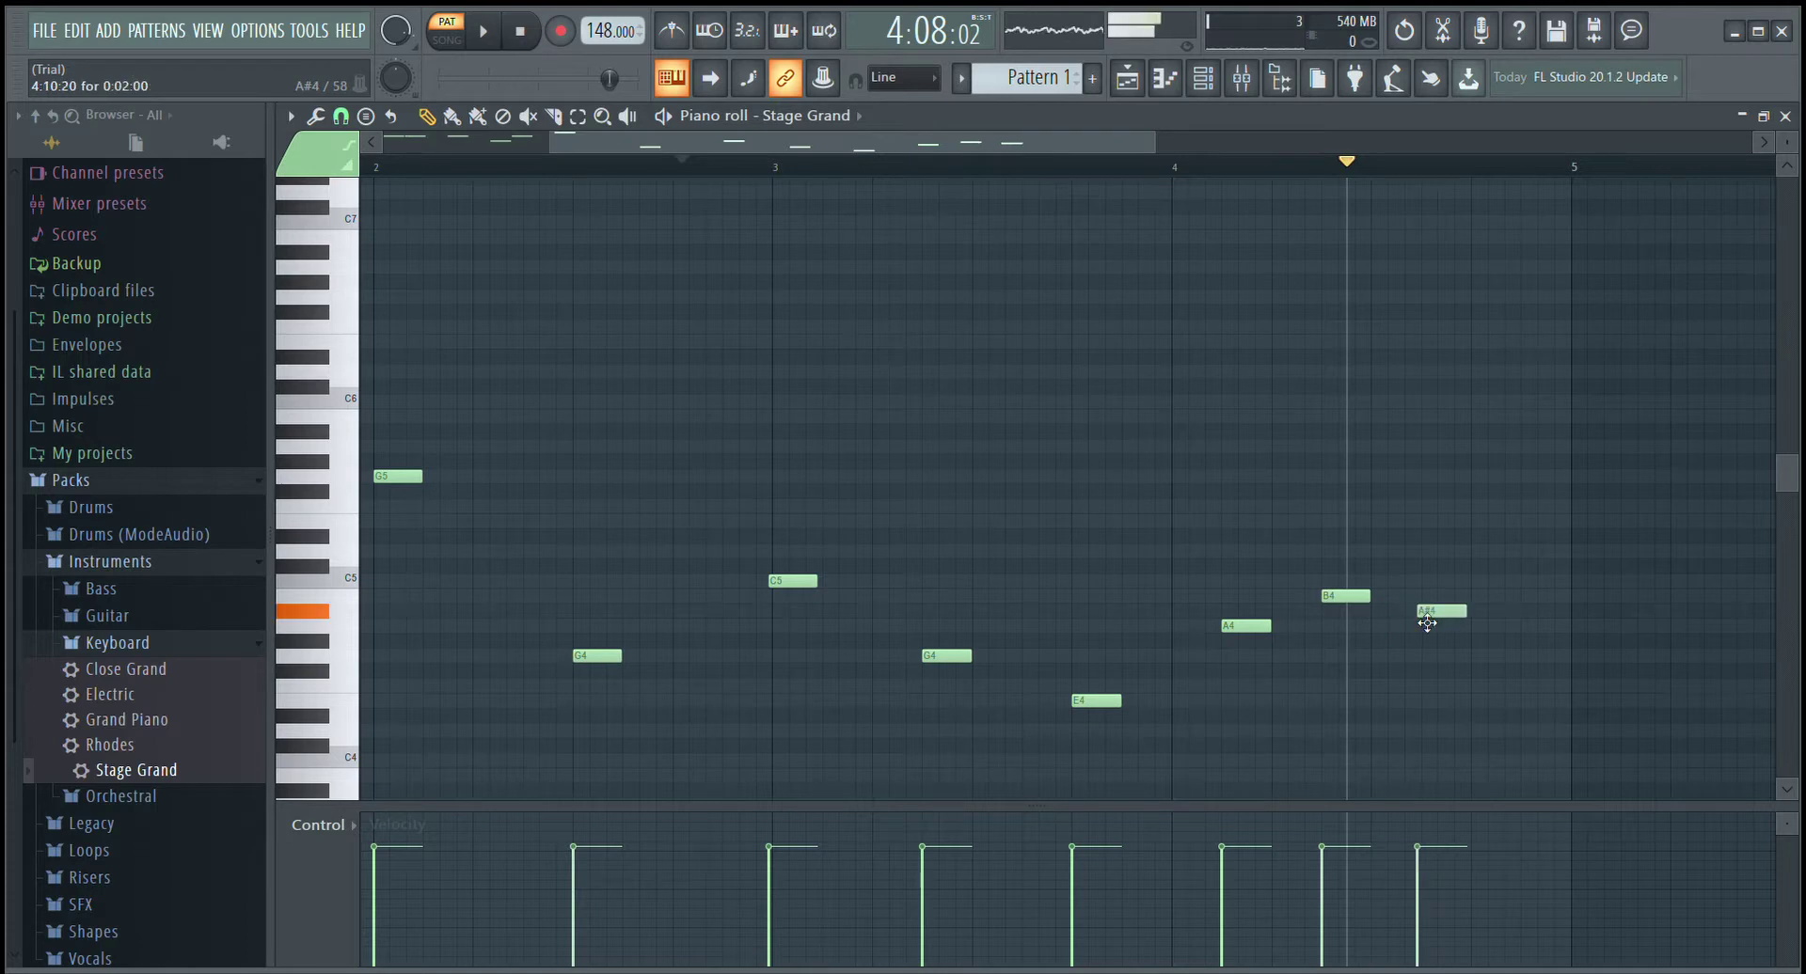
{"action": "left_click", "coordinate": [1474, 627]}
{"action": "key", "text": "space"}
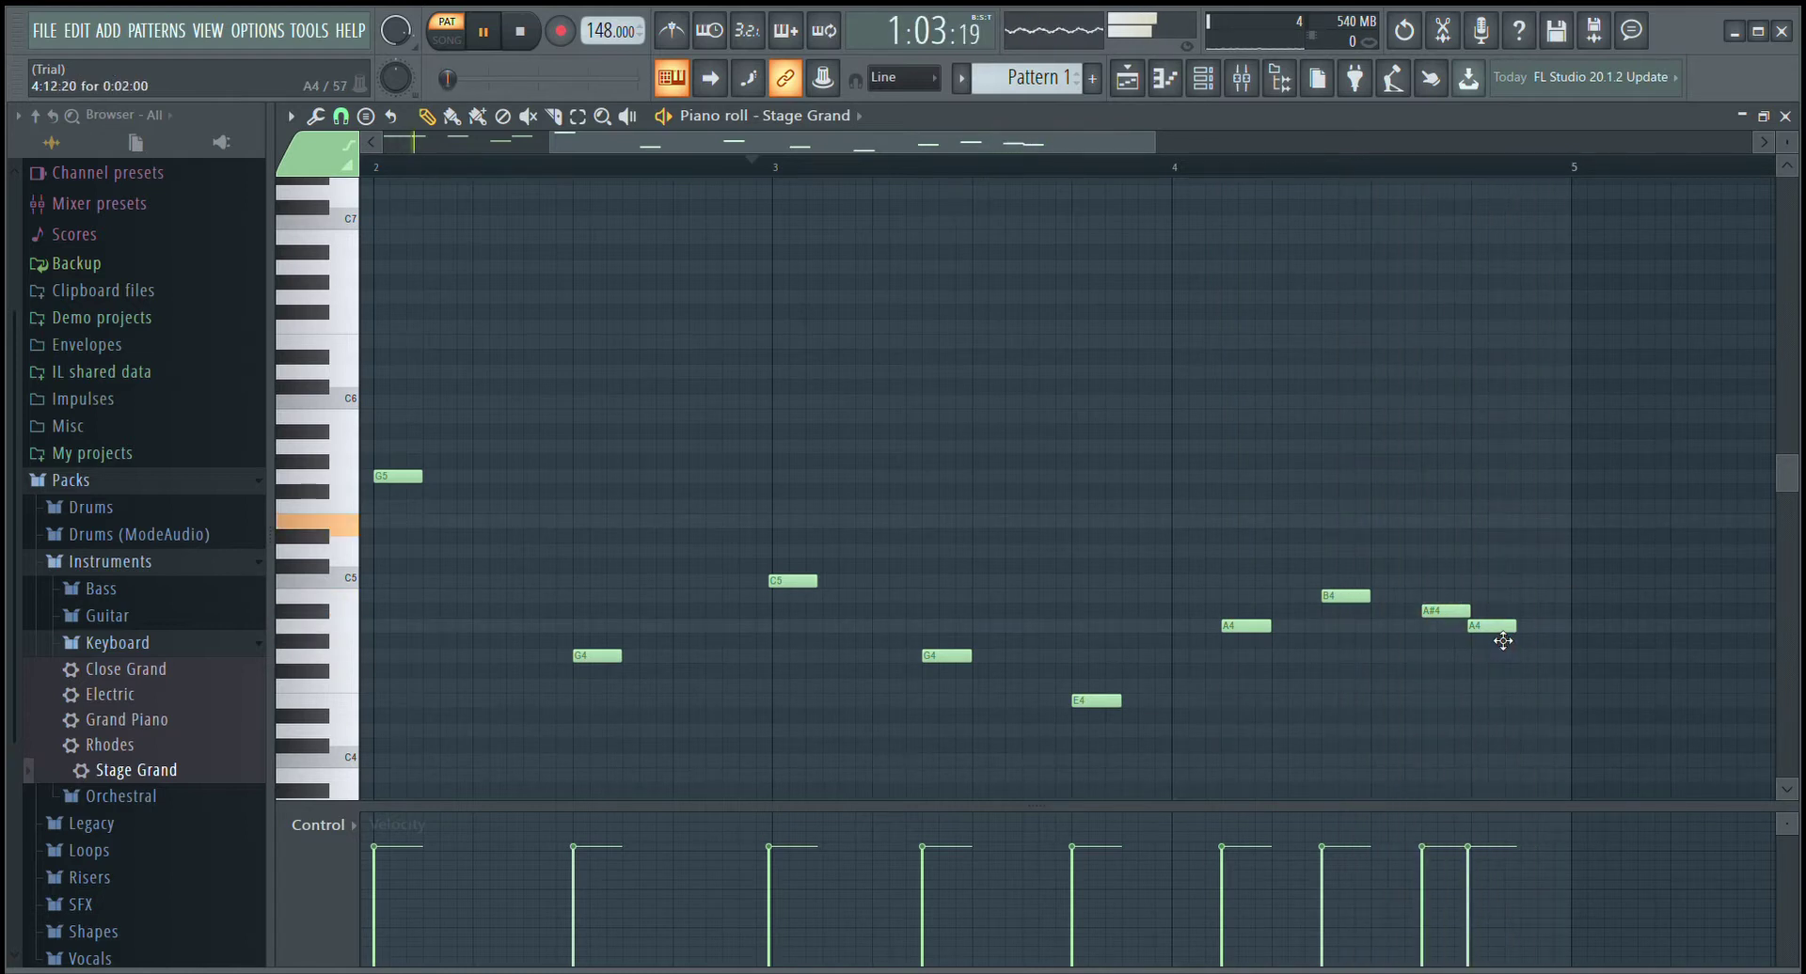
{"action": "left_click_drag", "start_coordinate": [1500, 626], "coordinate": [1503, 627]}
{"action": "left_click", "coordinate": [498, 35]}
- Add a G4 note at the start of bar 5 and play the pattern from the middle of bar 4
{"action": "left_click_drag", "start_coordinate": [681, 147], "coordinate": [1132, 414]}
{"action": "left_click", "coordinate": [1155, 660]}
{"action": "left_click", "coordinate": [1132, 581]}
{"action": "right_click", "coordinate": [1138, 583]}
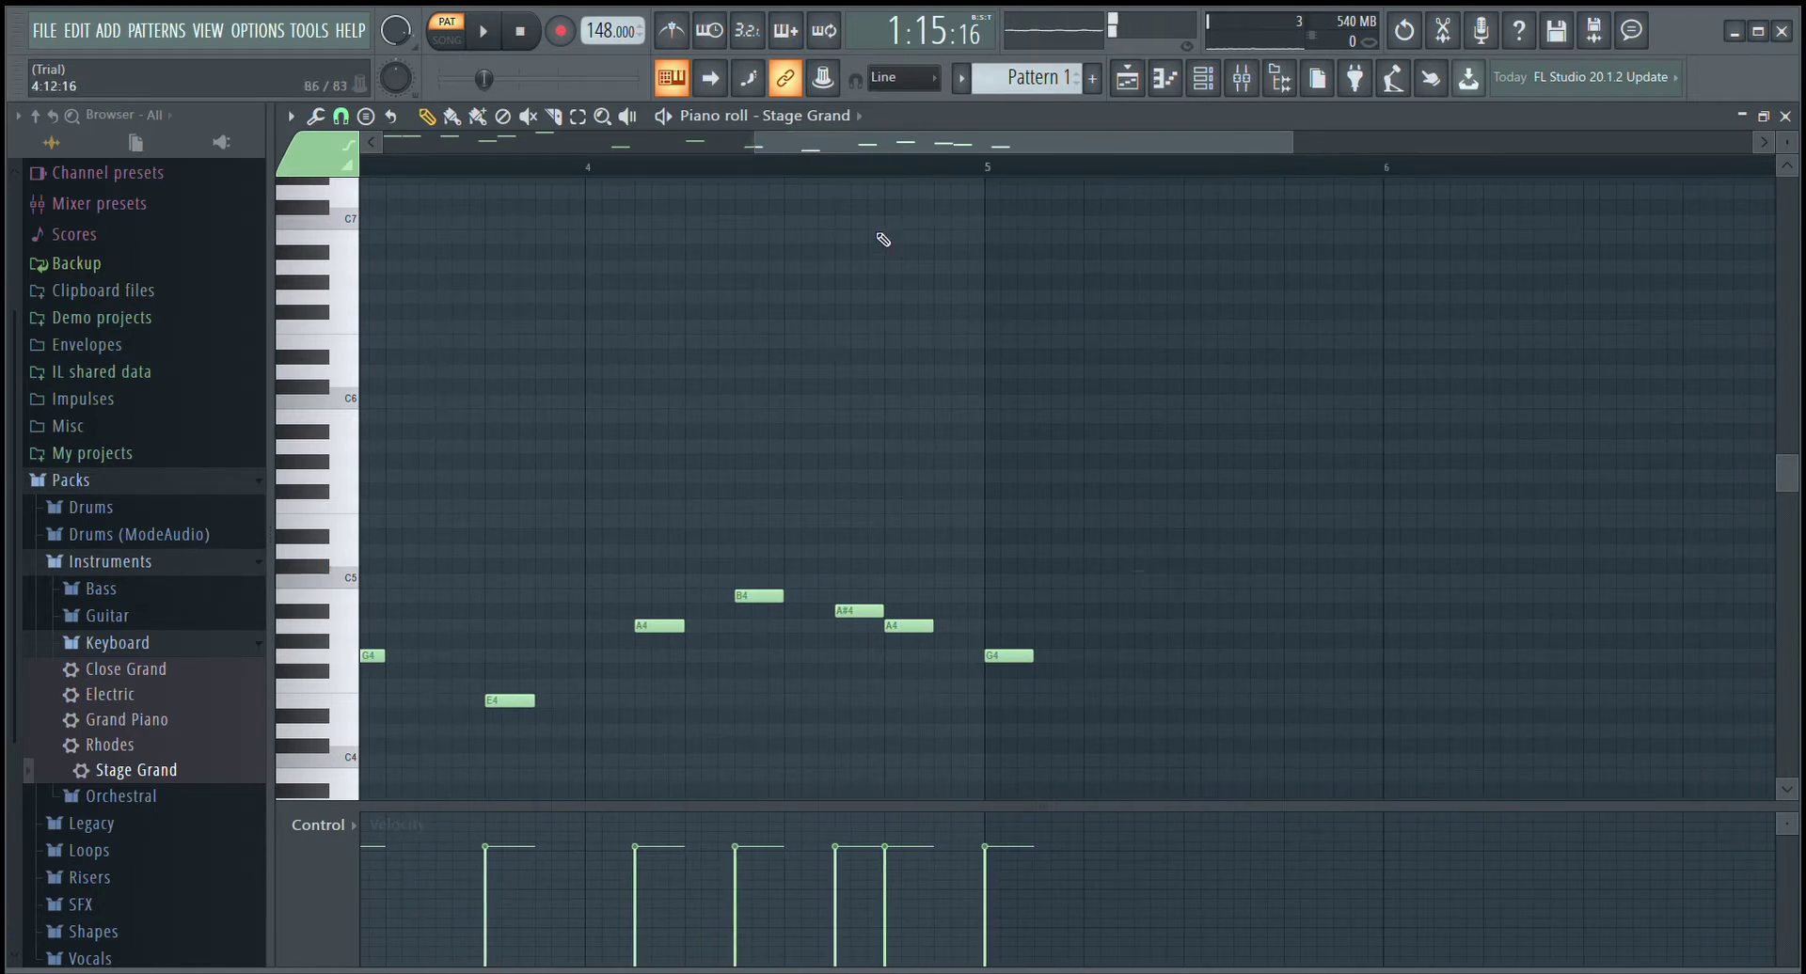
{"action": "left_click", "coordinate": [818, 166]}
{"action": "left_click", "coordinate": [484, 33]}
{"action": "key", "text": "space"}
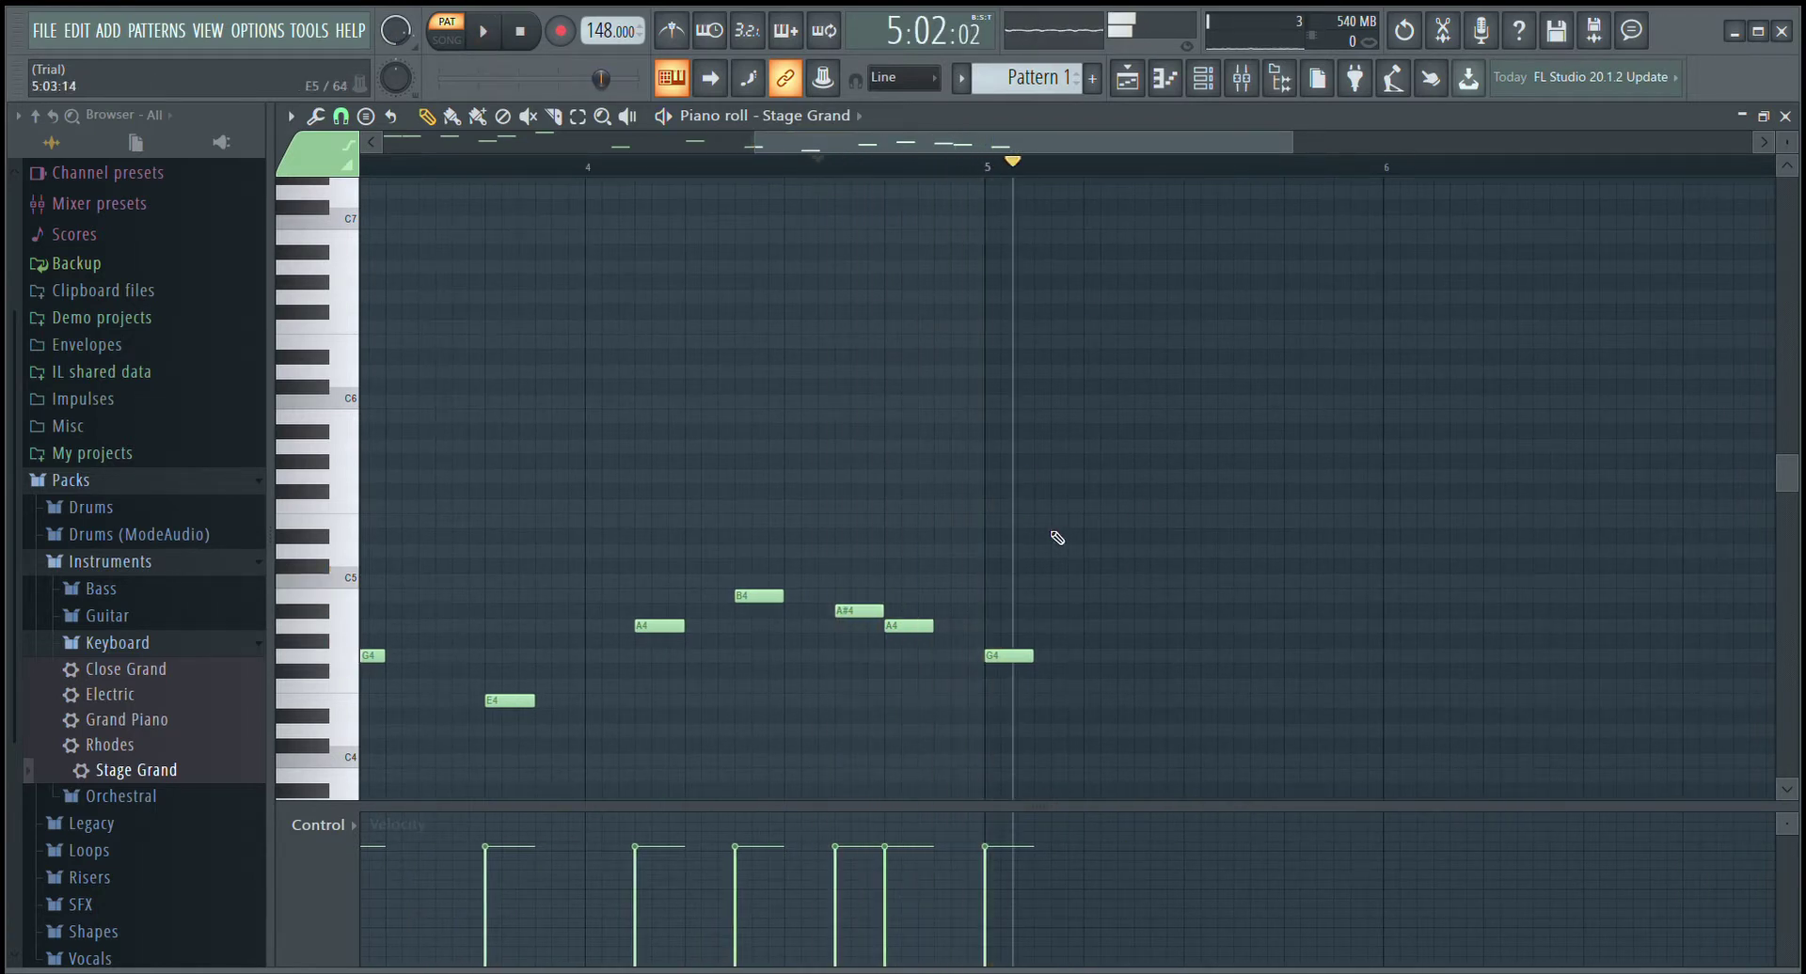
{"action": "left_click", "coordinate": [1096, 581]}
{"action": "left_click", "coordinate": [1088, 530]}
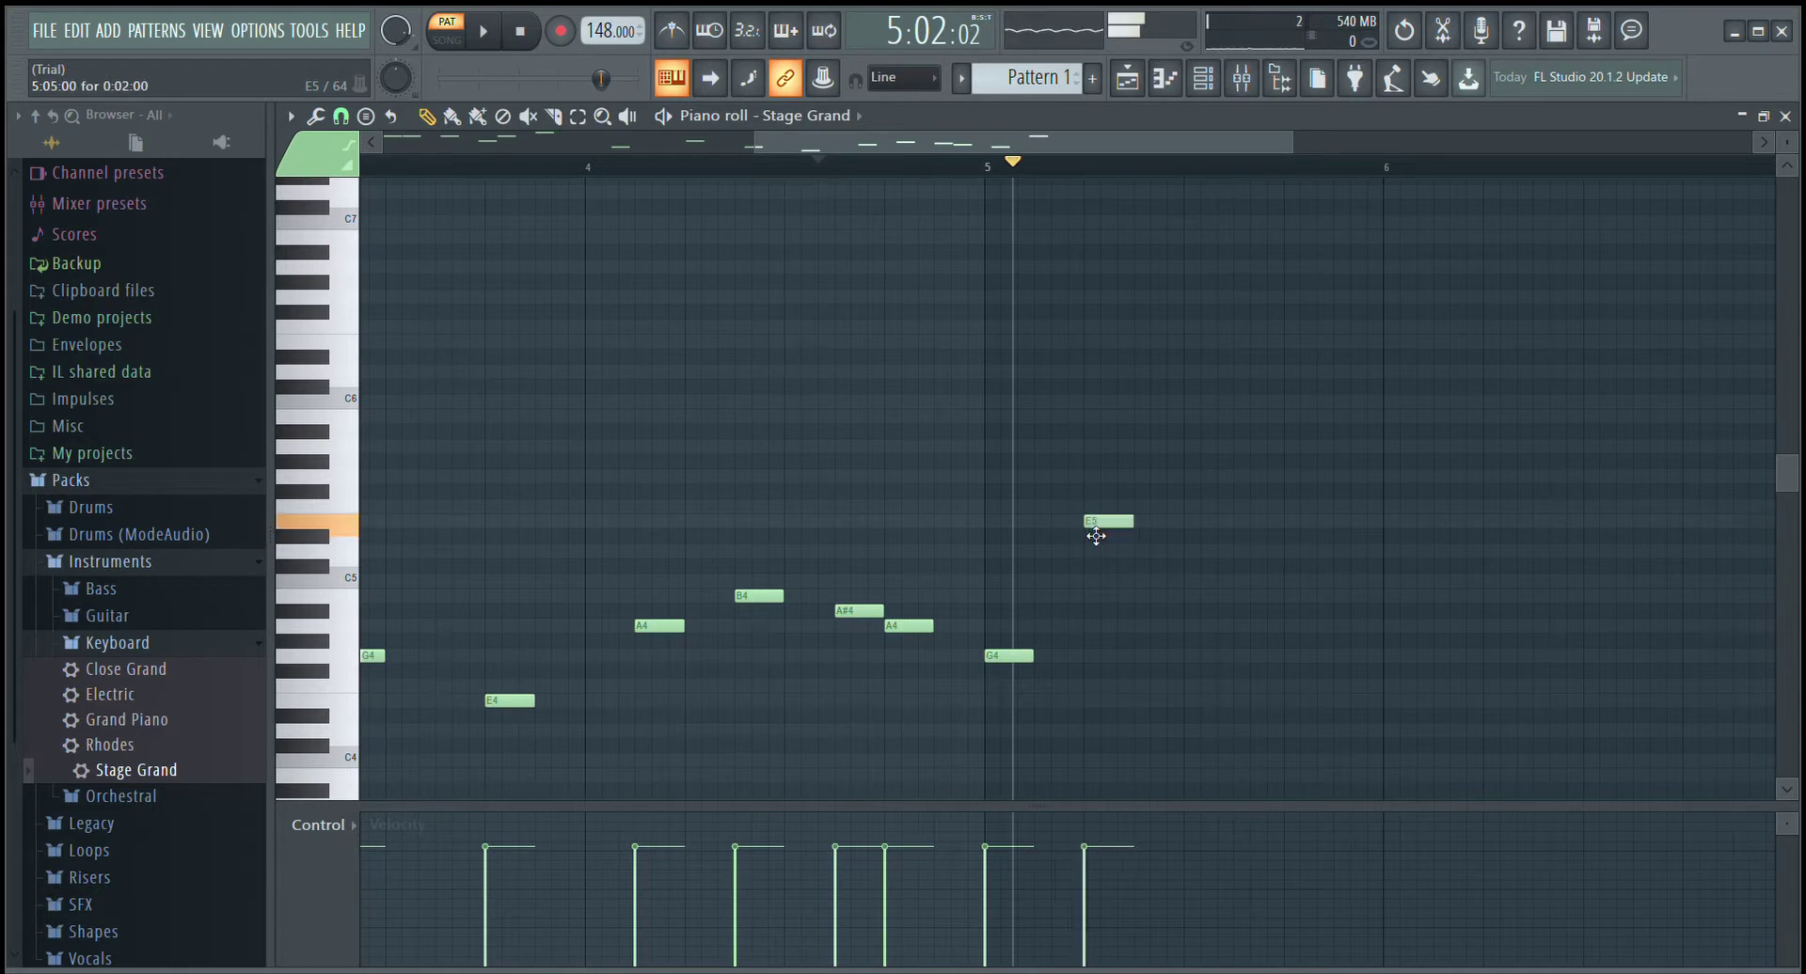
{"action": "left_click_drag", "start_coordinate": [765, 147], "coordinate": [762, 146]}
{"action": "left_click", "coordinate": [671, 165]}
{"action": "left_click", "coordinate": [484, 31]}
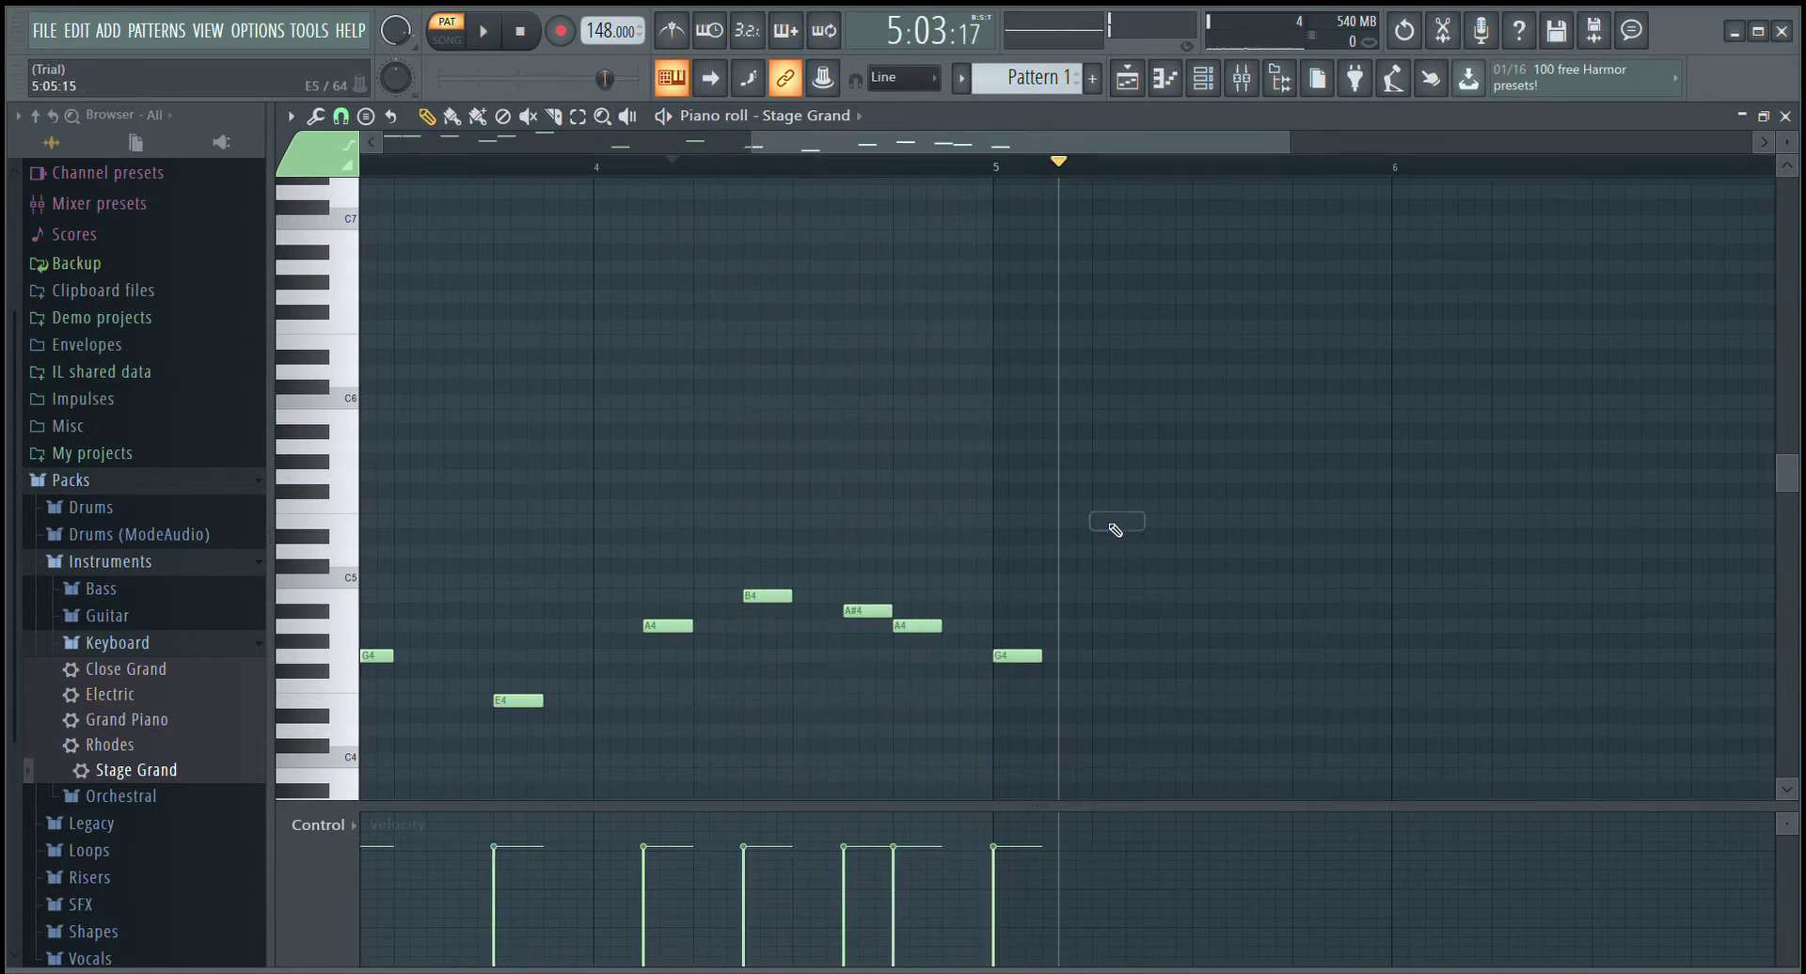
- Add E5, G5 and A5 notes at steps 3, 7 and 9 of bar 5 and play them back
{"action": "left_click", "coordinate": [1066, 524]}
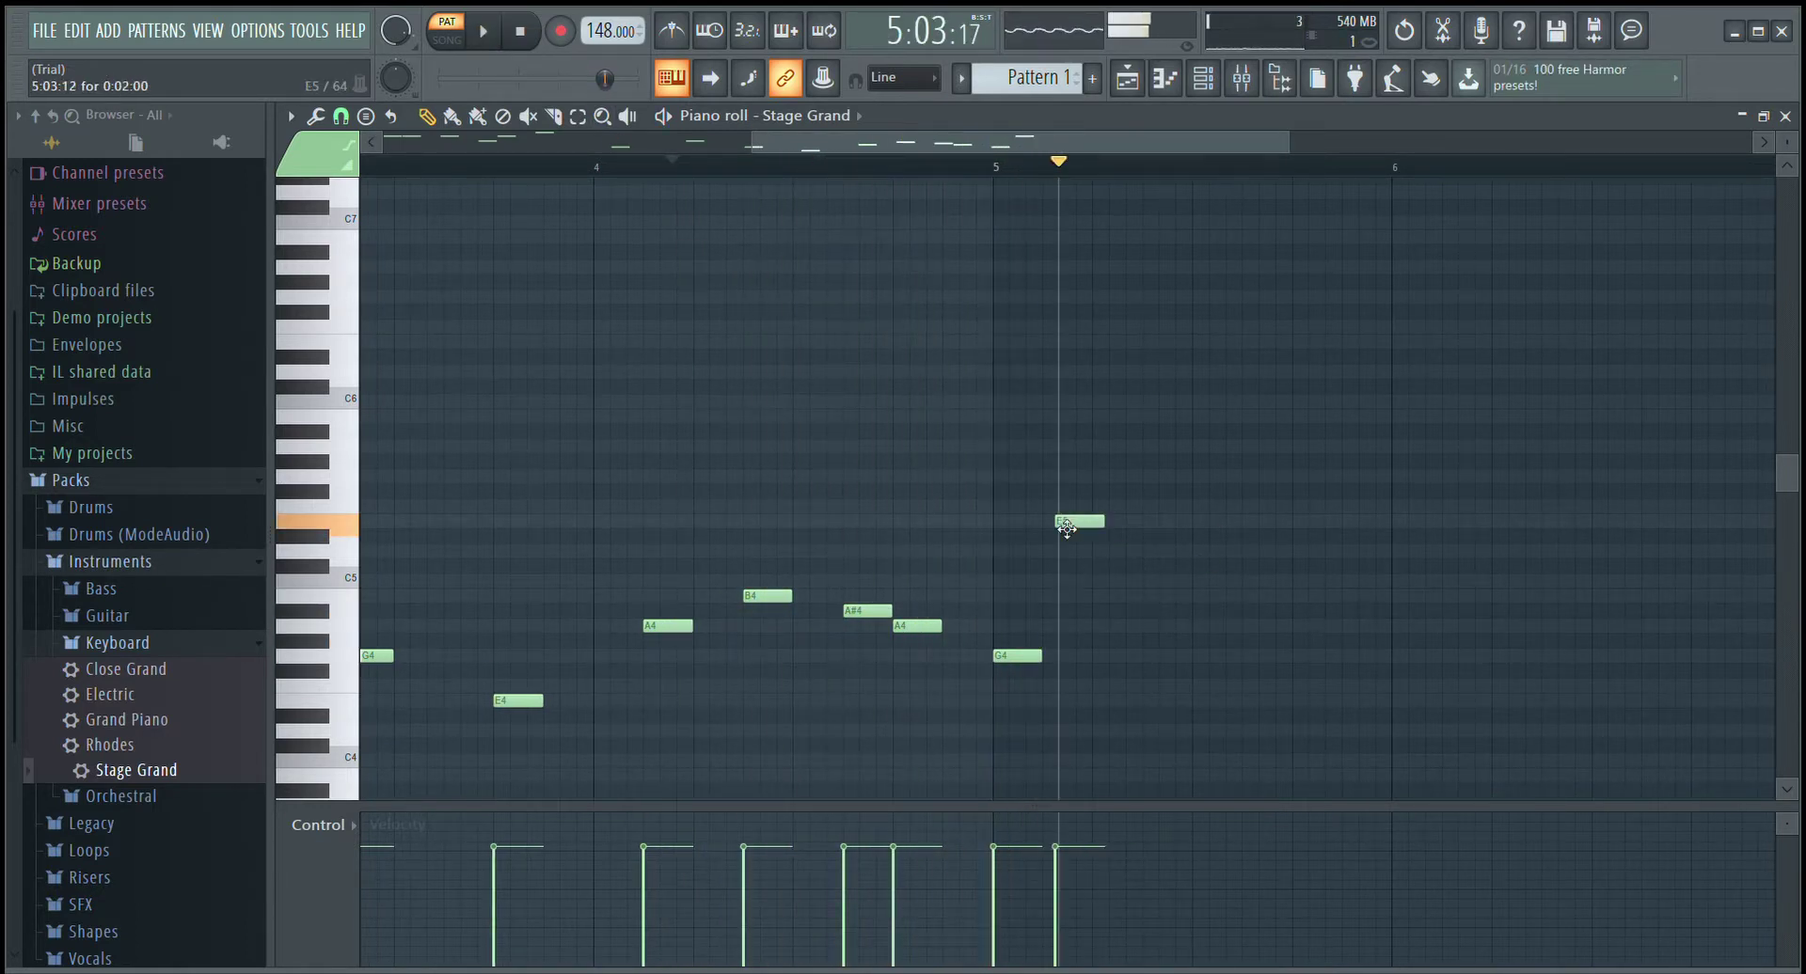
{"action": "left_click", "coordinate": [1145, 448]}
{"action": "left_click_drag", "start_coordinate": [1156, 453], "coordinate": [1156, 481]}
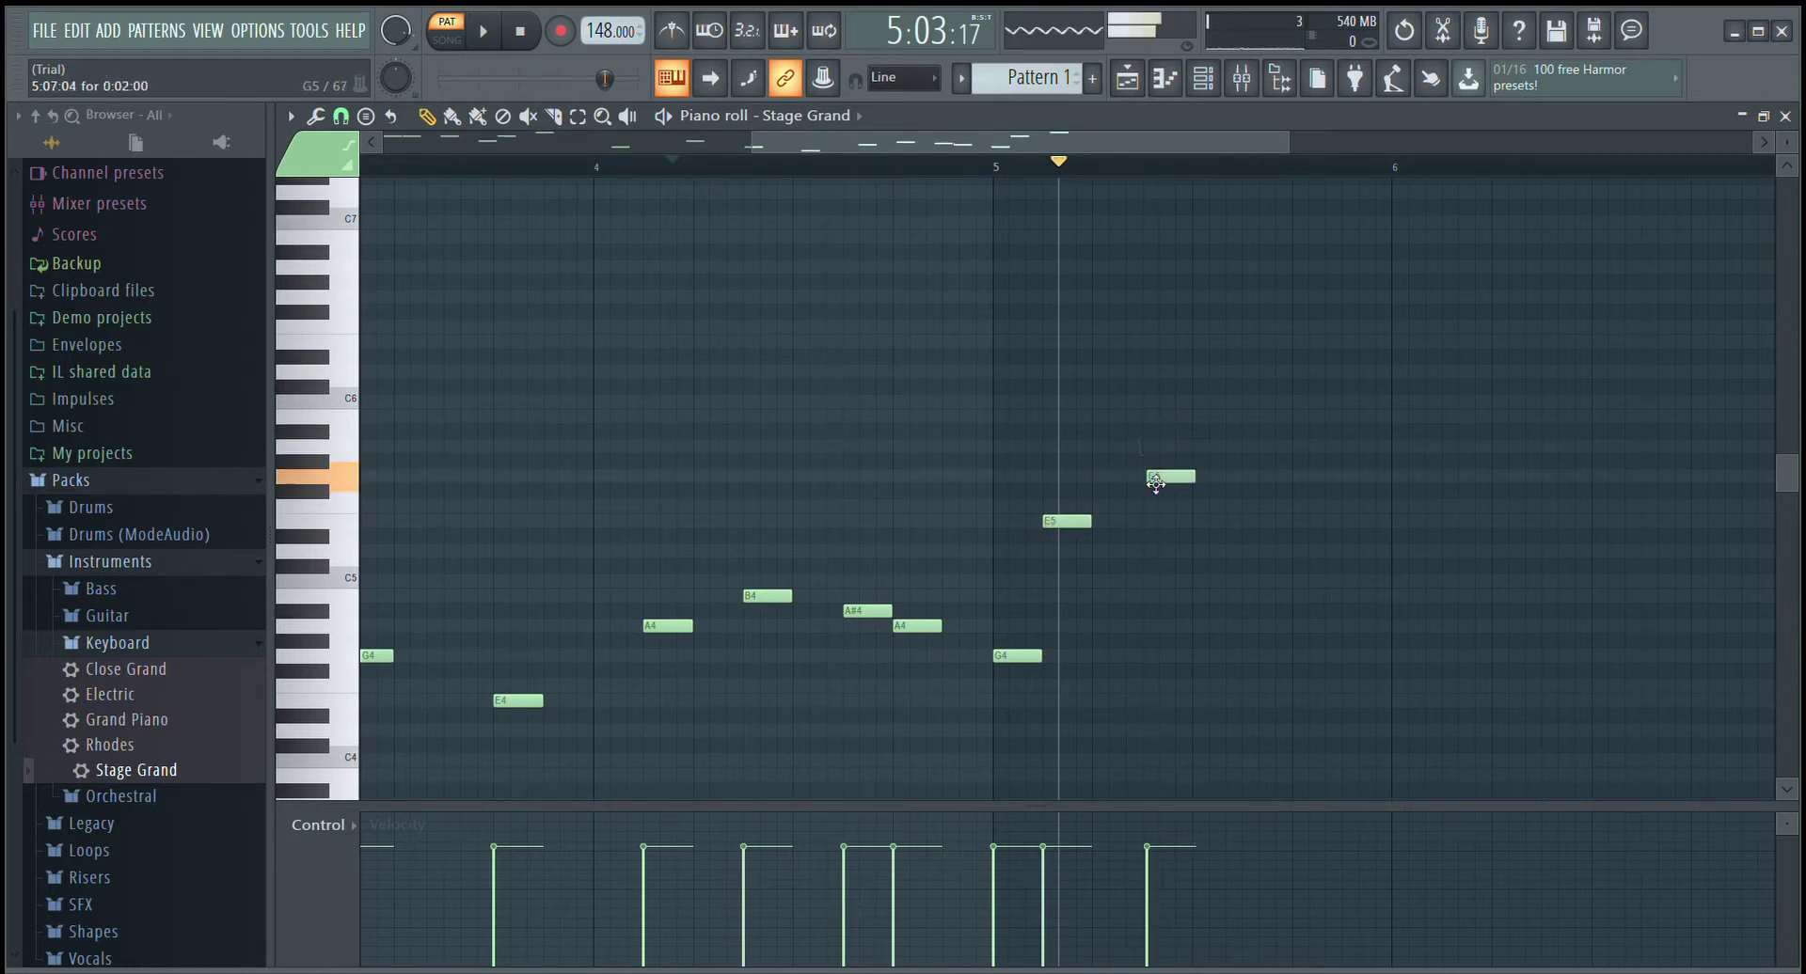
{"action": "left_click", "coordinate": [1203, 448]}
{"action": "left_click", "coordinate": [483, 31]}
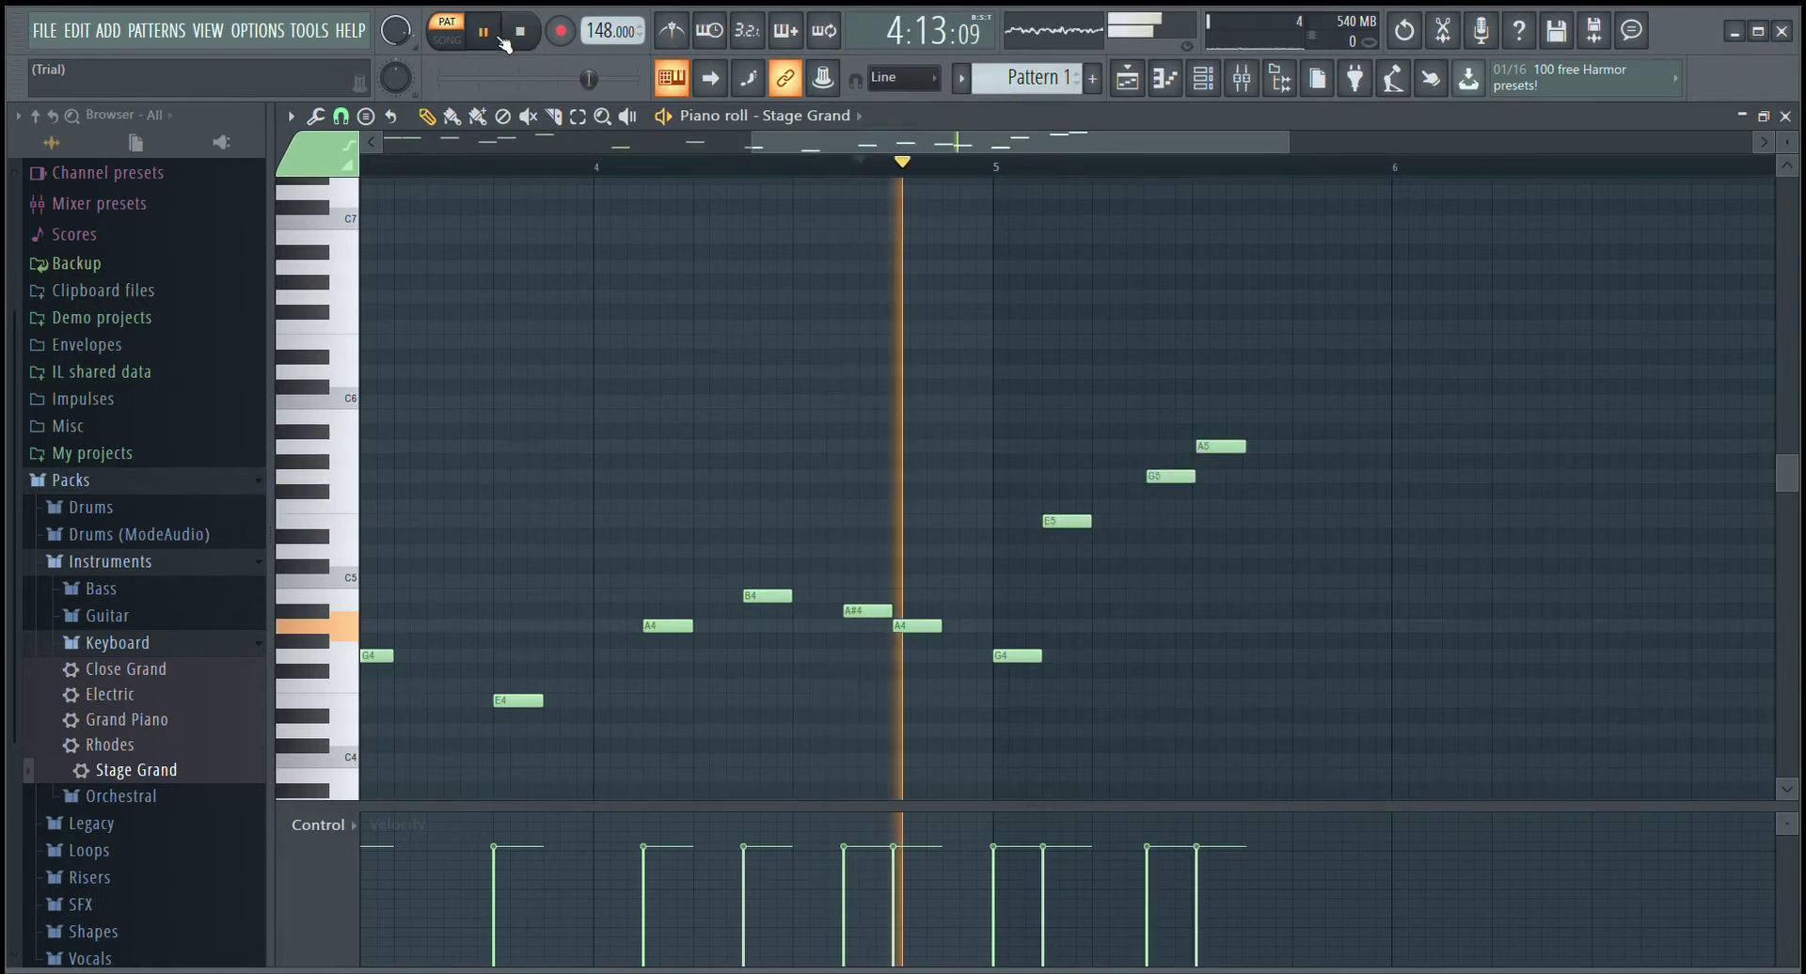
{"action": "left_click", "coordinate": [497, 35]}
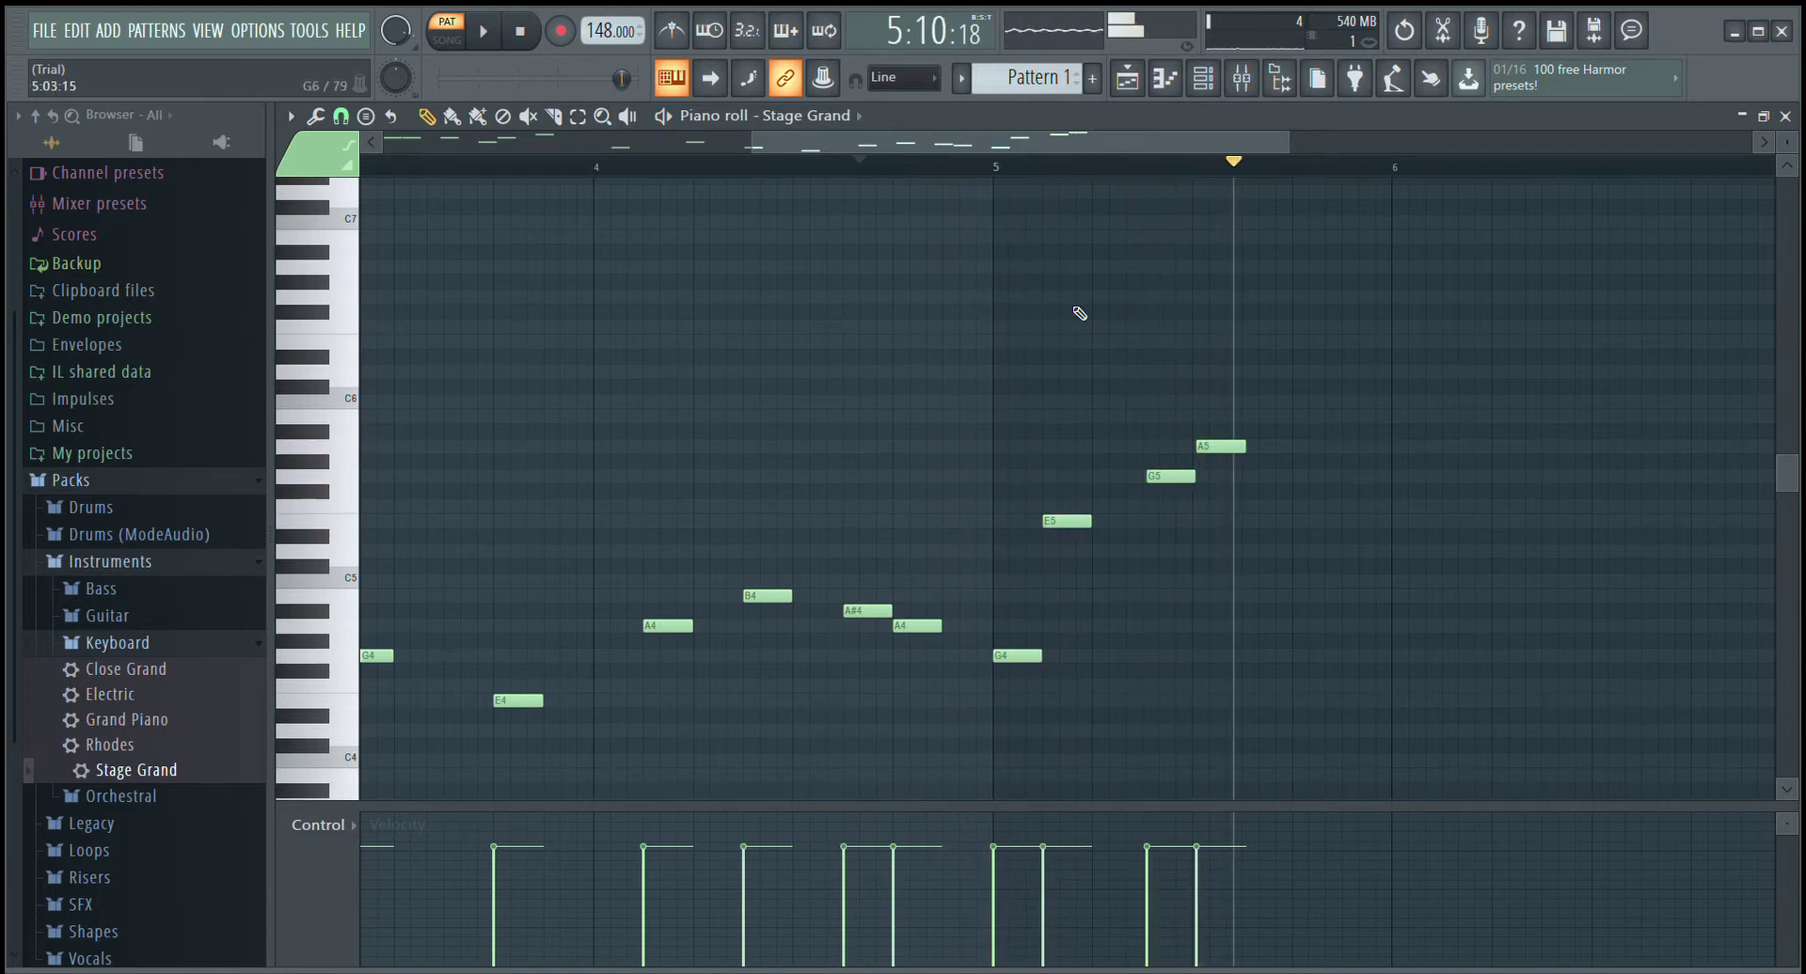
- Add an F5 note at step 15 of bar 5 and a G5 note at the start of bar 6, then play from late bar 4
{"action": "left_click", "coordinate": [1347, 509]}
{"action": "left_click", "coordinate": [1402, 477]}
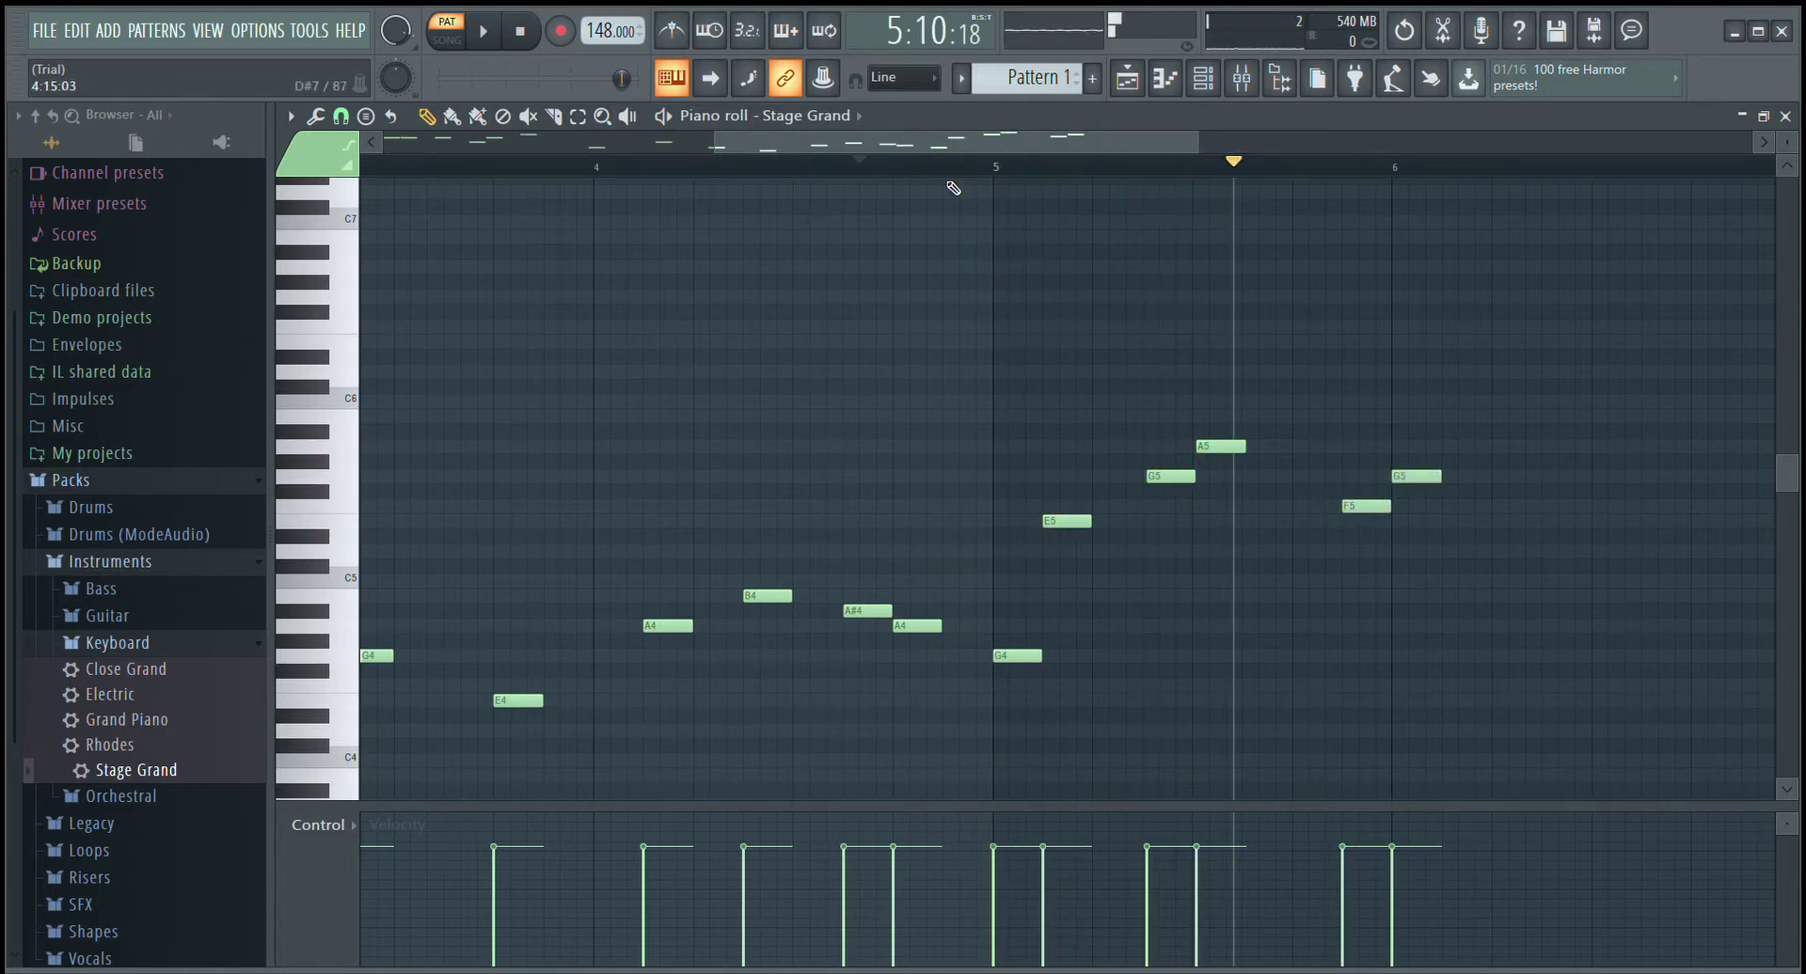
{"action": "left_click", "coordinate": [937, 168]}
{"action": "left_click", "coordinate": [483, 31]}
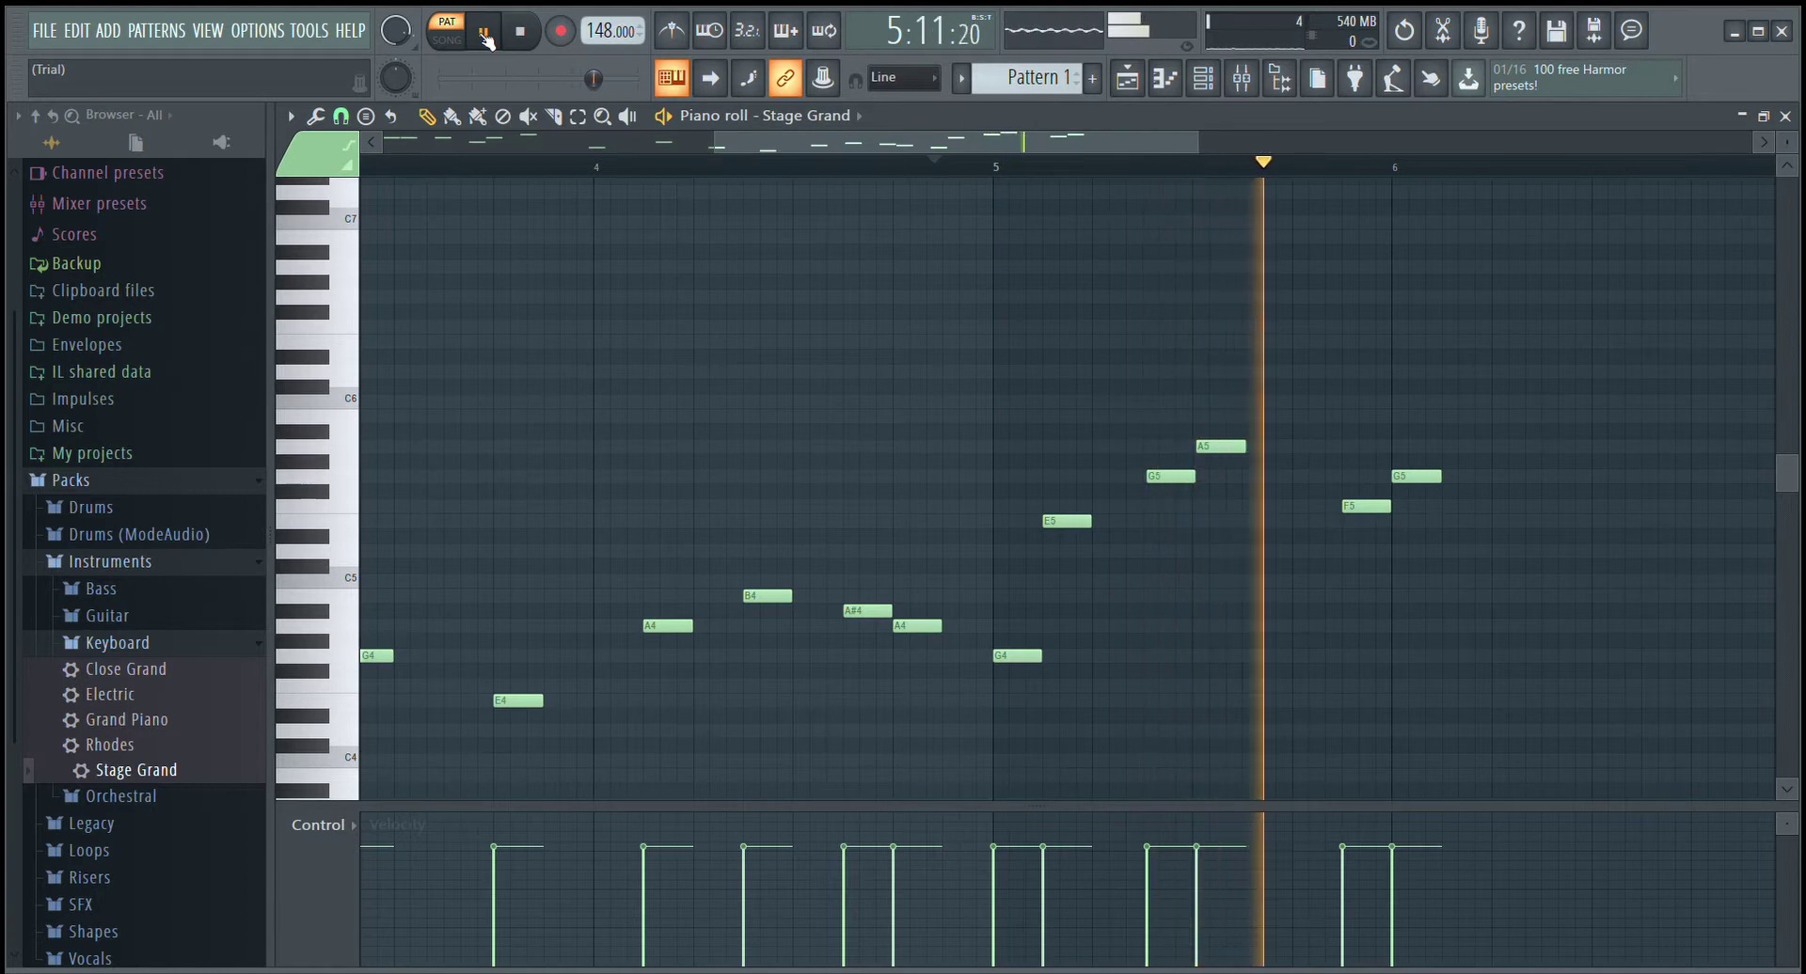
{"action": "key", "text": "space"}
- Move the last F5 note to step 13 and the last G5 note to step 15 of bar 5, and play from the end of bar 4
{"action": "left_click", "coordinate": [1304, 509]}
{"action": "left_click_drag", "start_coordinate": [1402, 480], "coordinate": [1360, 487]}
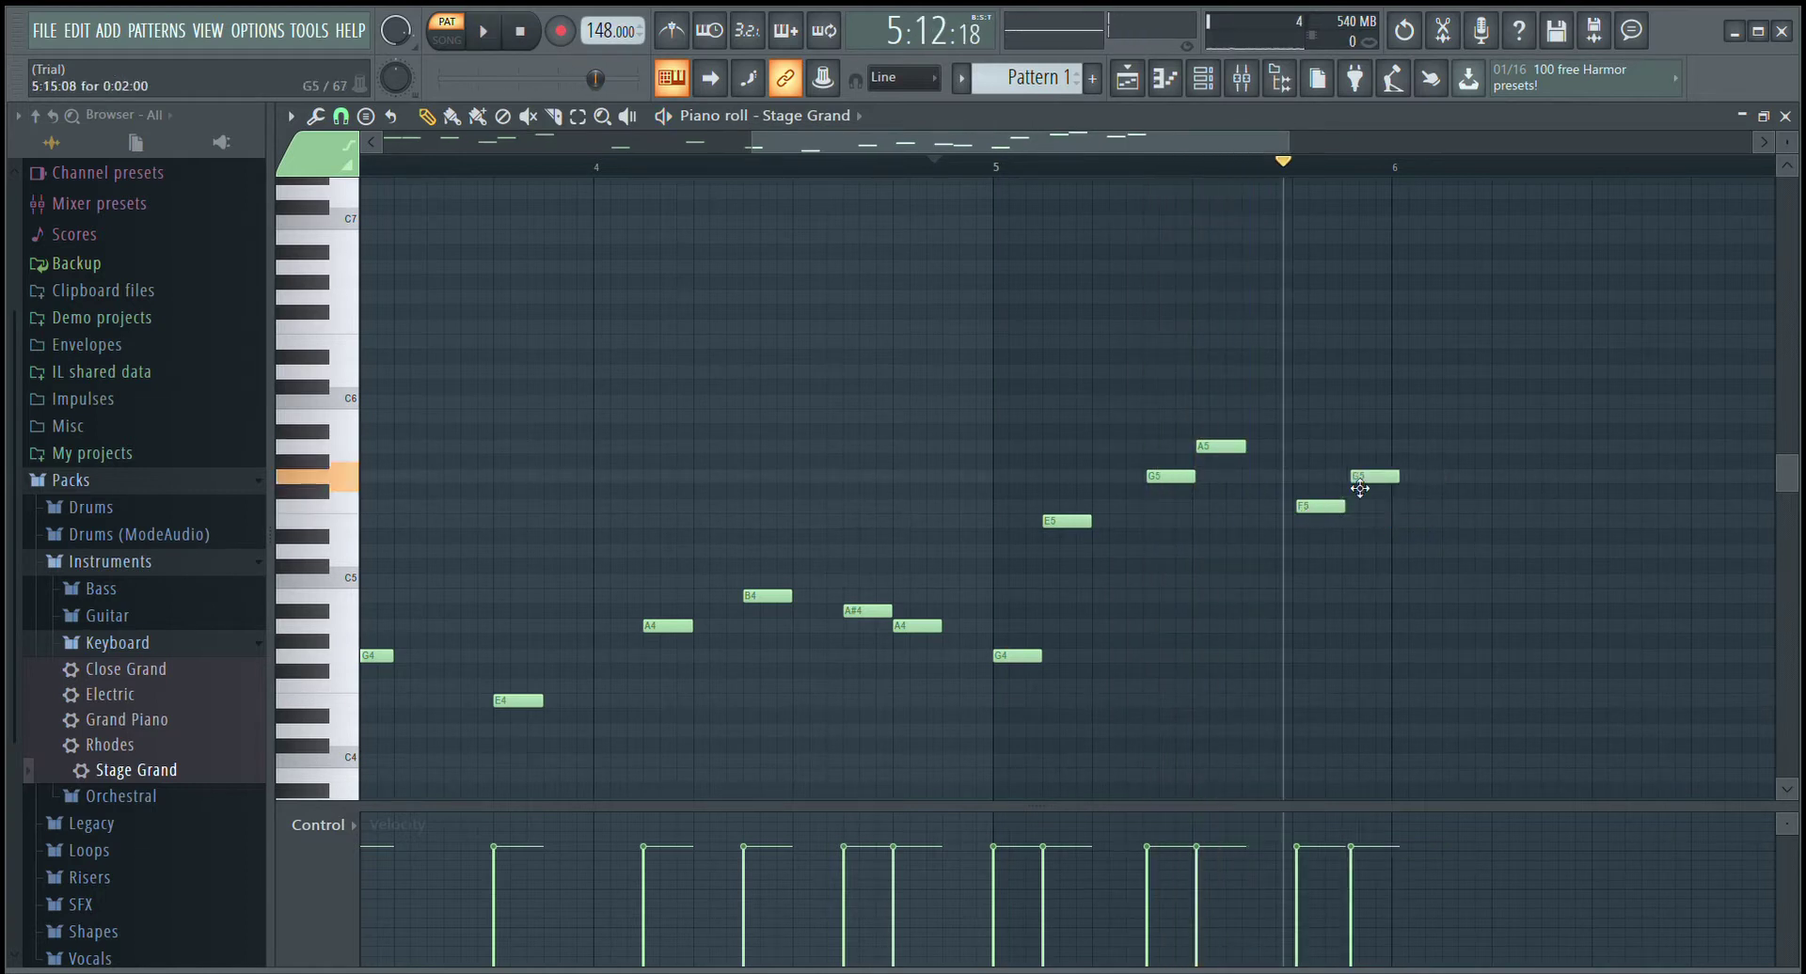
{"action": "left_click", "coordinate": [983, 168]}
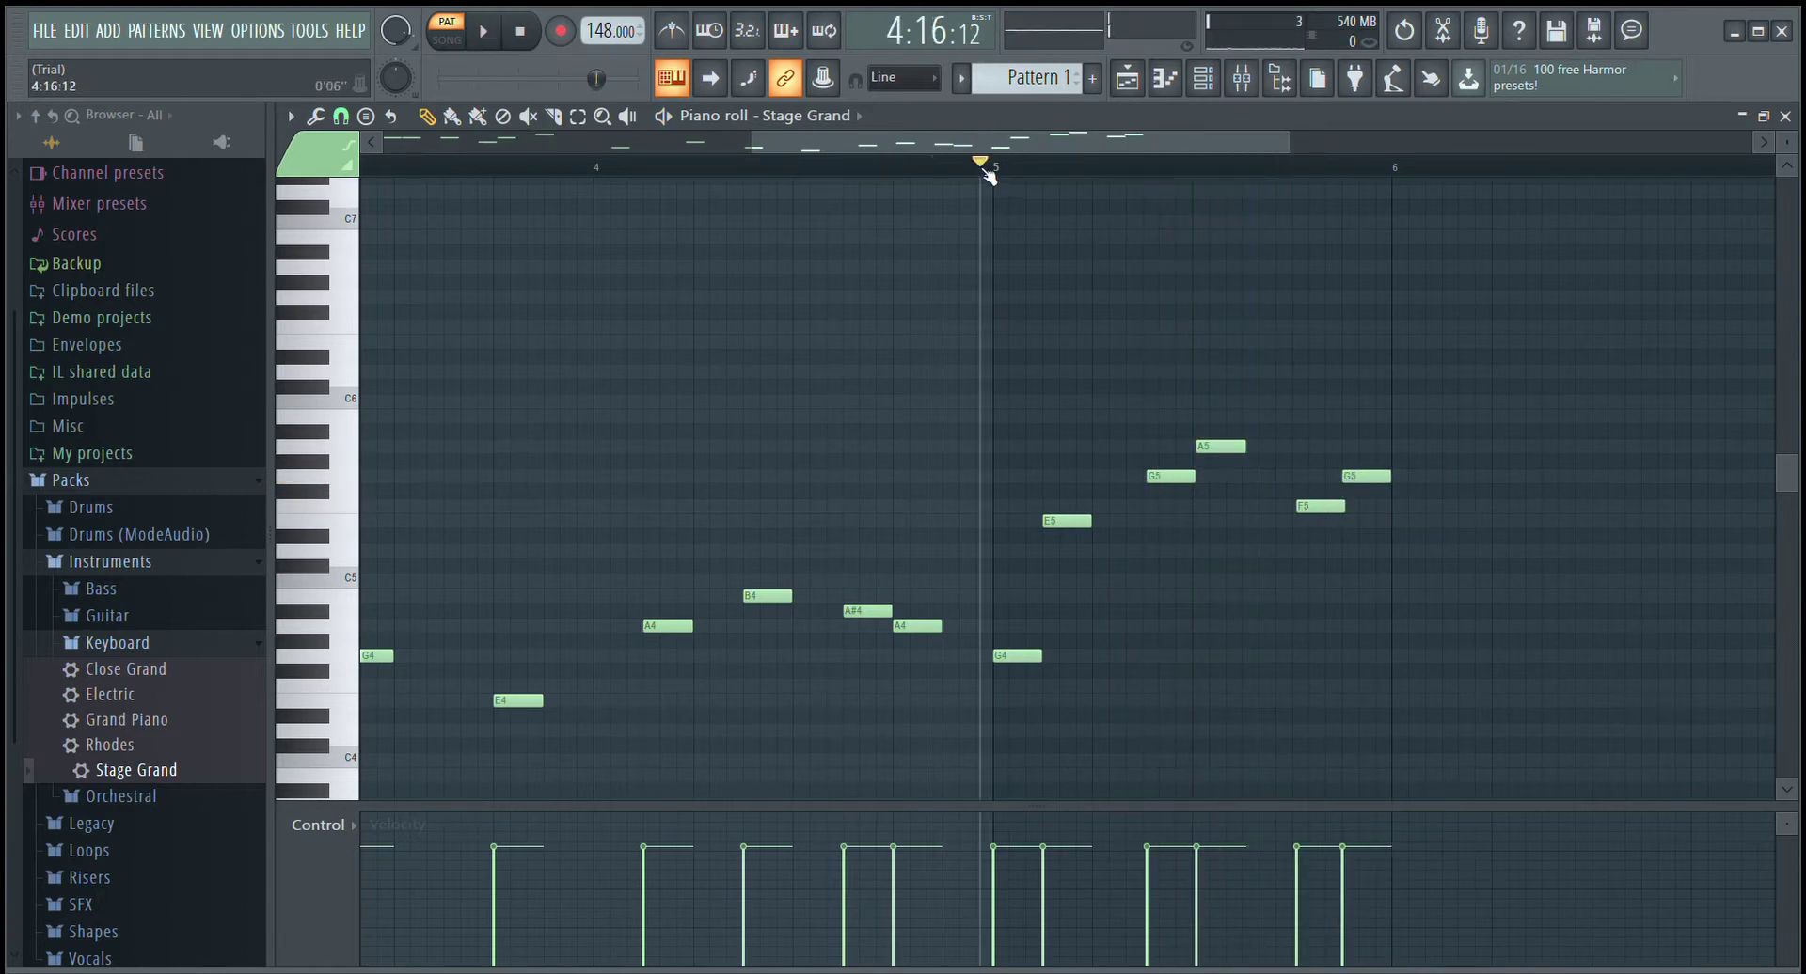
{"action": "key", "text": "space"}
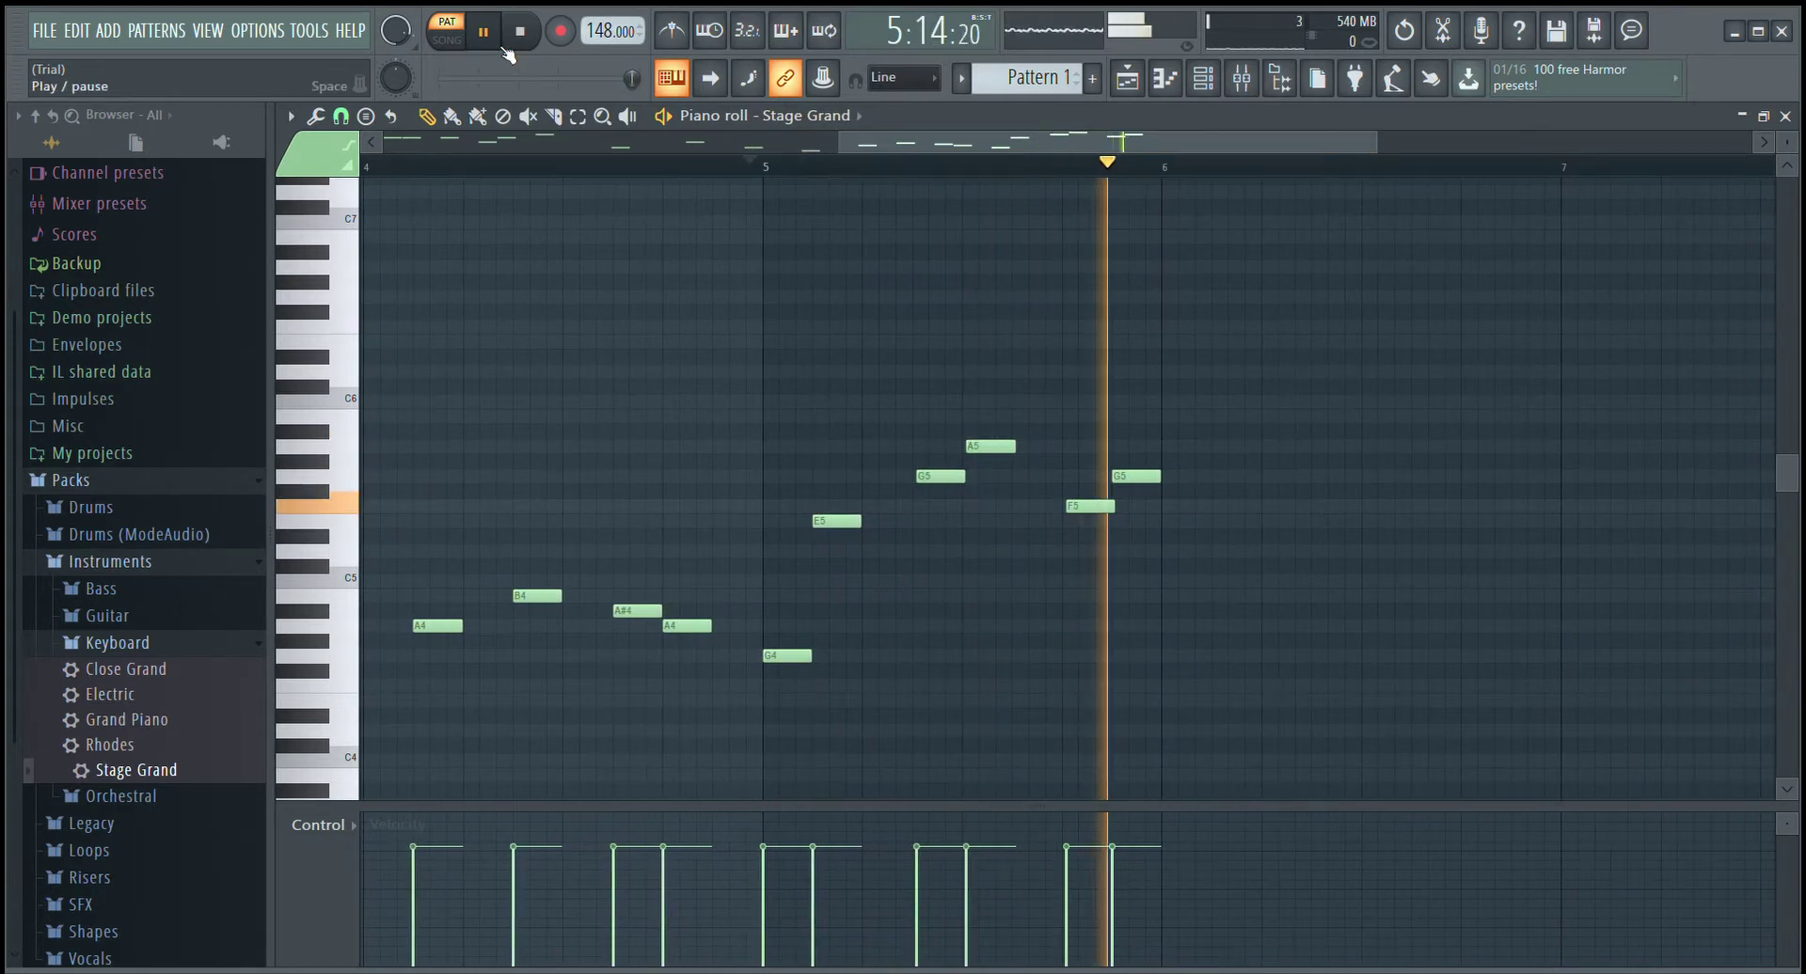
- Add an E5 note at step 3 of bar 6 and play the pattern from the end of bar 4
{"action": "left_click", "coordinate": [1218, 506]}
{"action": "right_click", "coordinate": [1223, 508]}
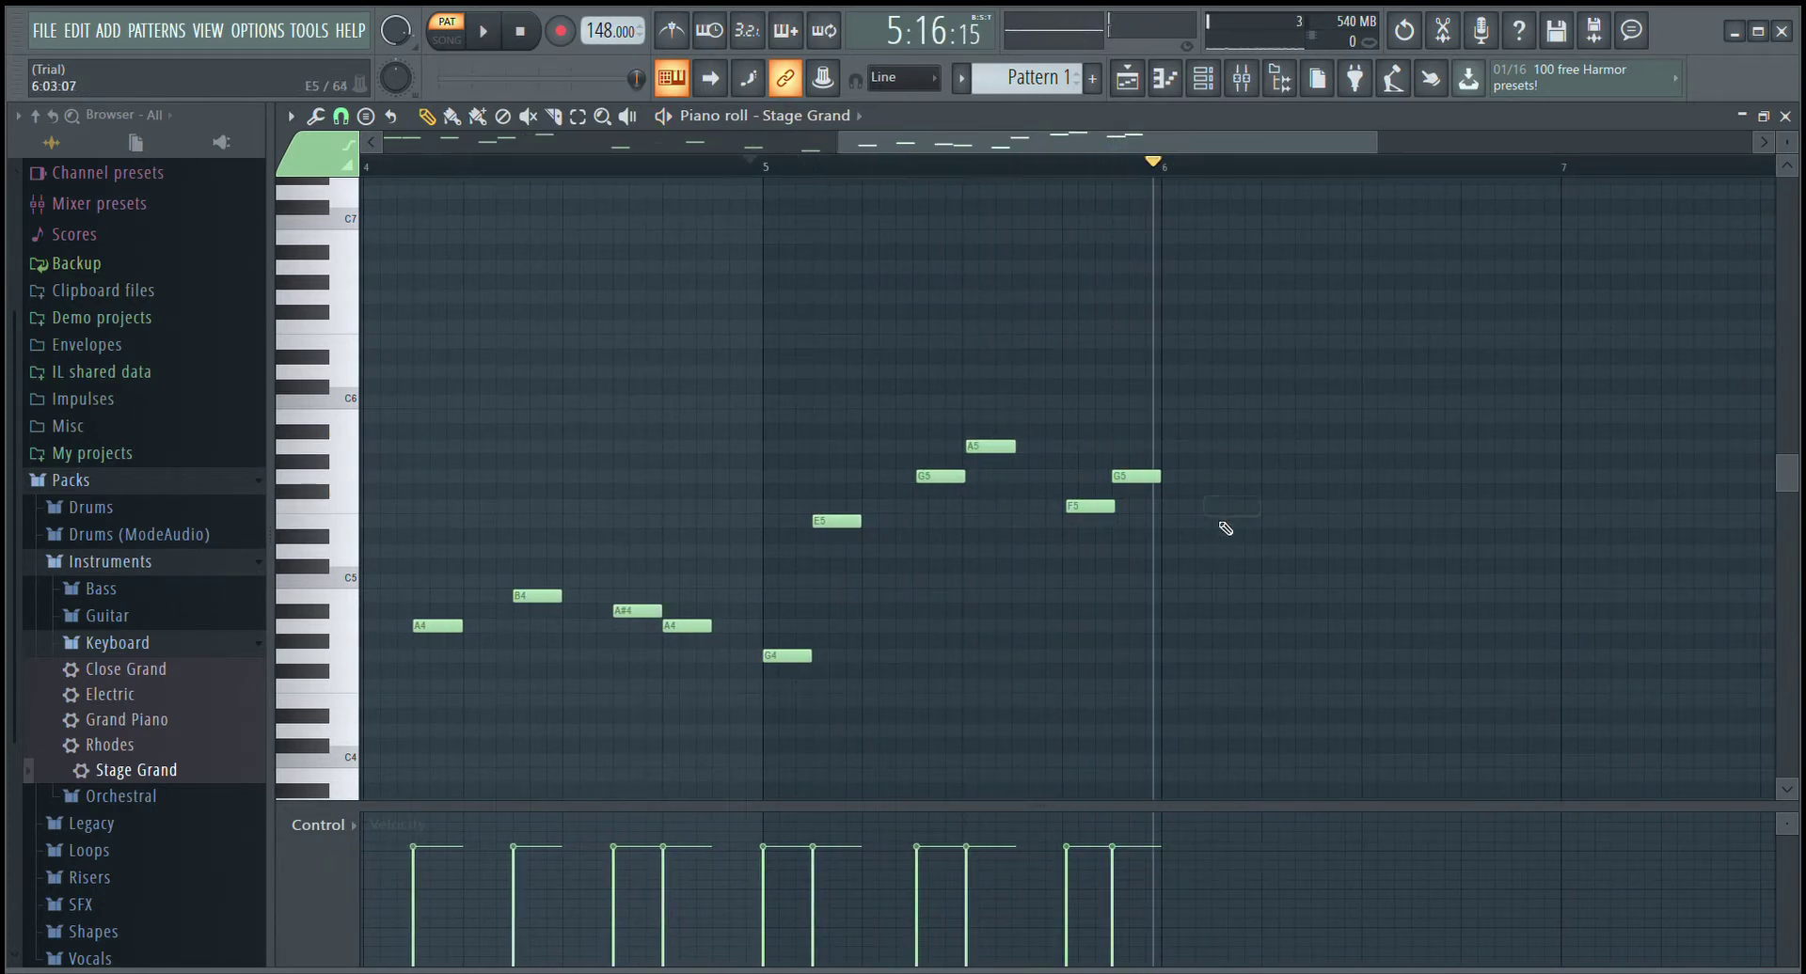
{"action": "left_click", "coordinate": [1219, 521]}
{"action": "left_click", "coordinate": [483, 31]}
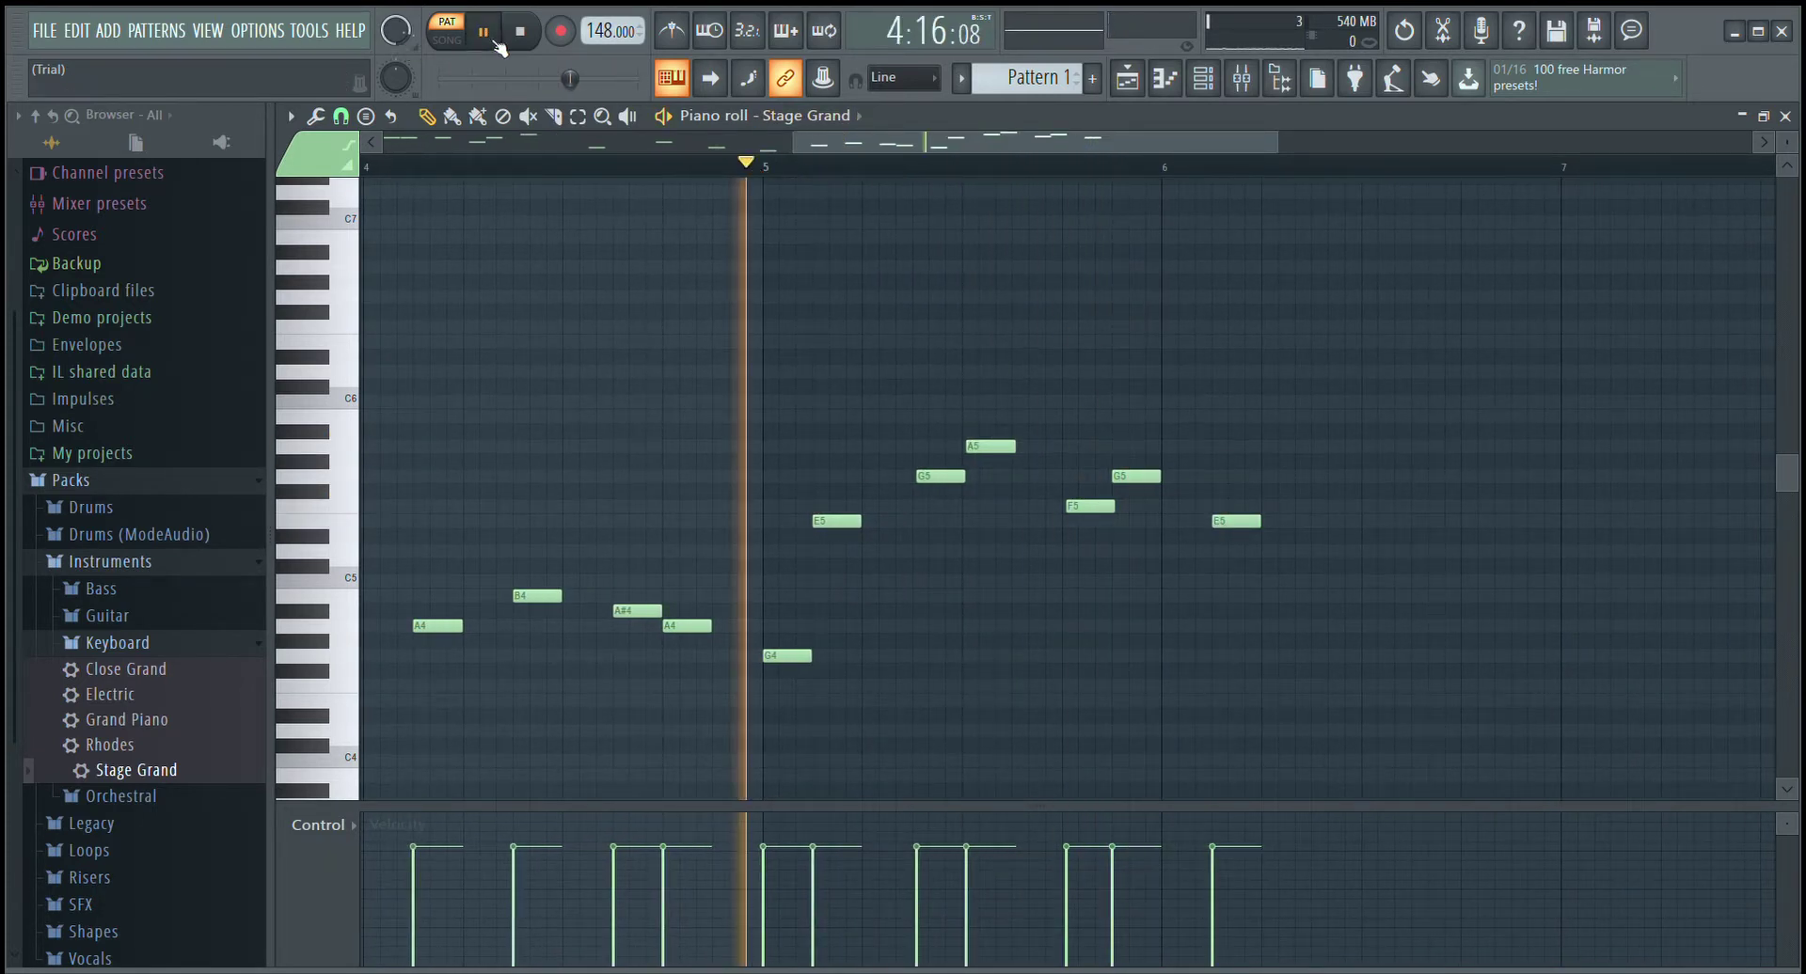
{"action": "left_click", "coordinate": [493, 42]}
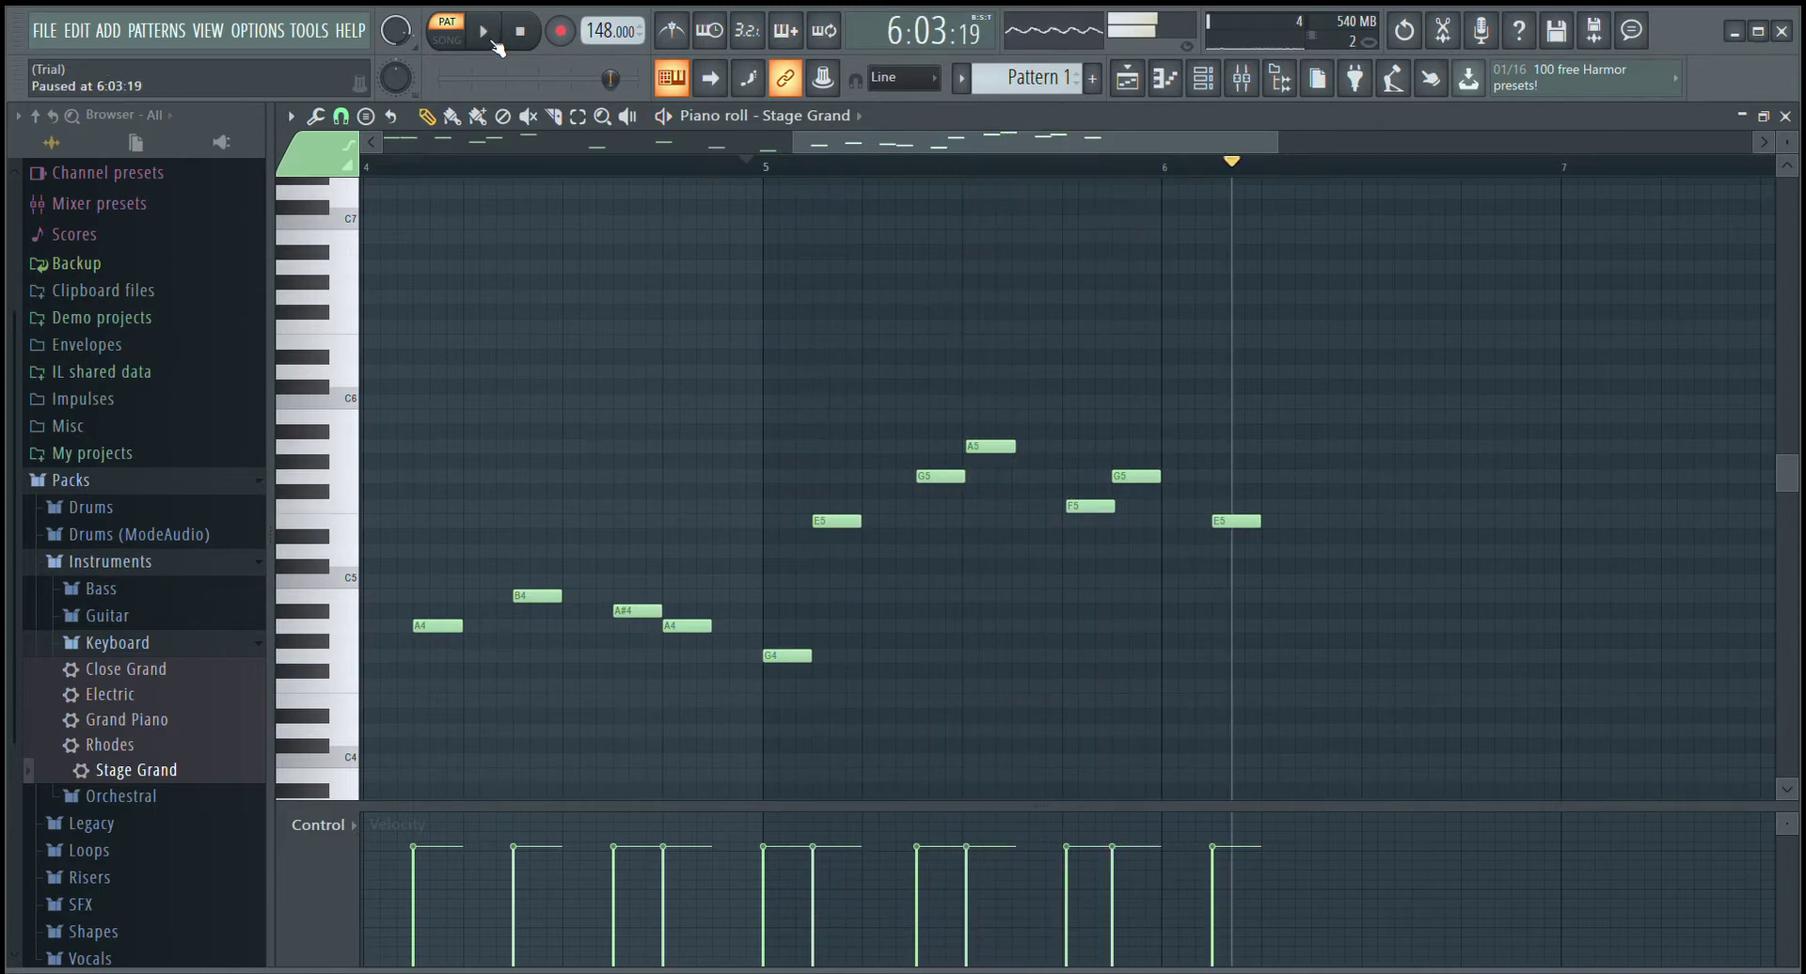
- Add C5, D5 and B4 notes at steps 7, 9 and 11 of bar 6 and play from just before bar 5
{"action": "left_click", "coordinate": [1326, 552]}
{"action": "right_click", "coordinate": [1325, 554]}
{"action": "left_click", "coordinate": [1335, 581]}
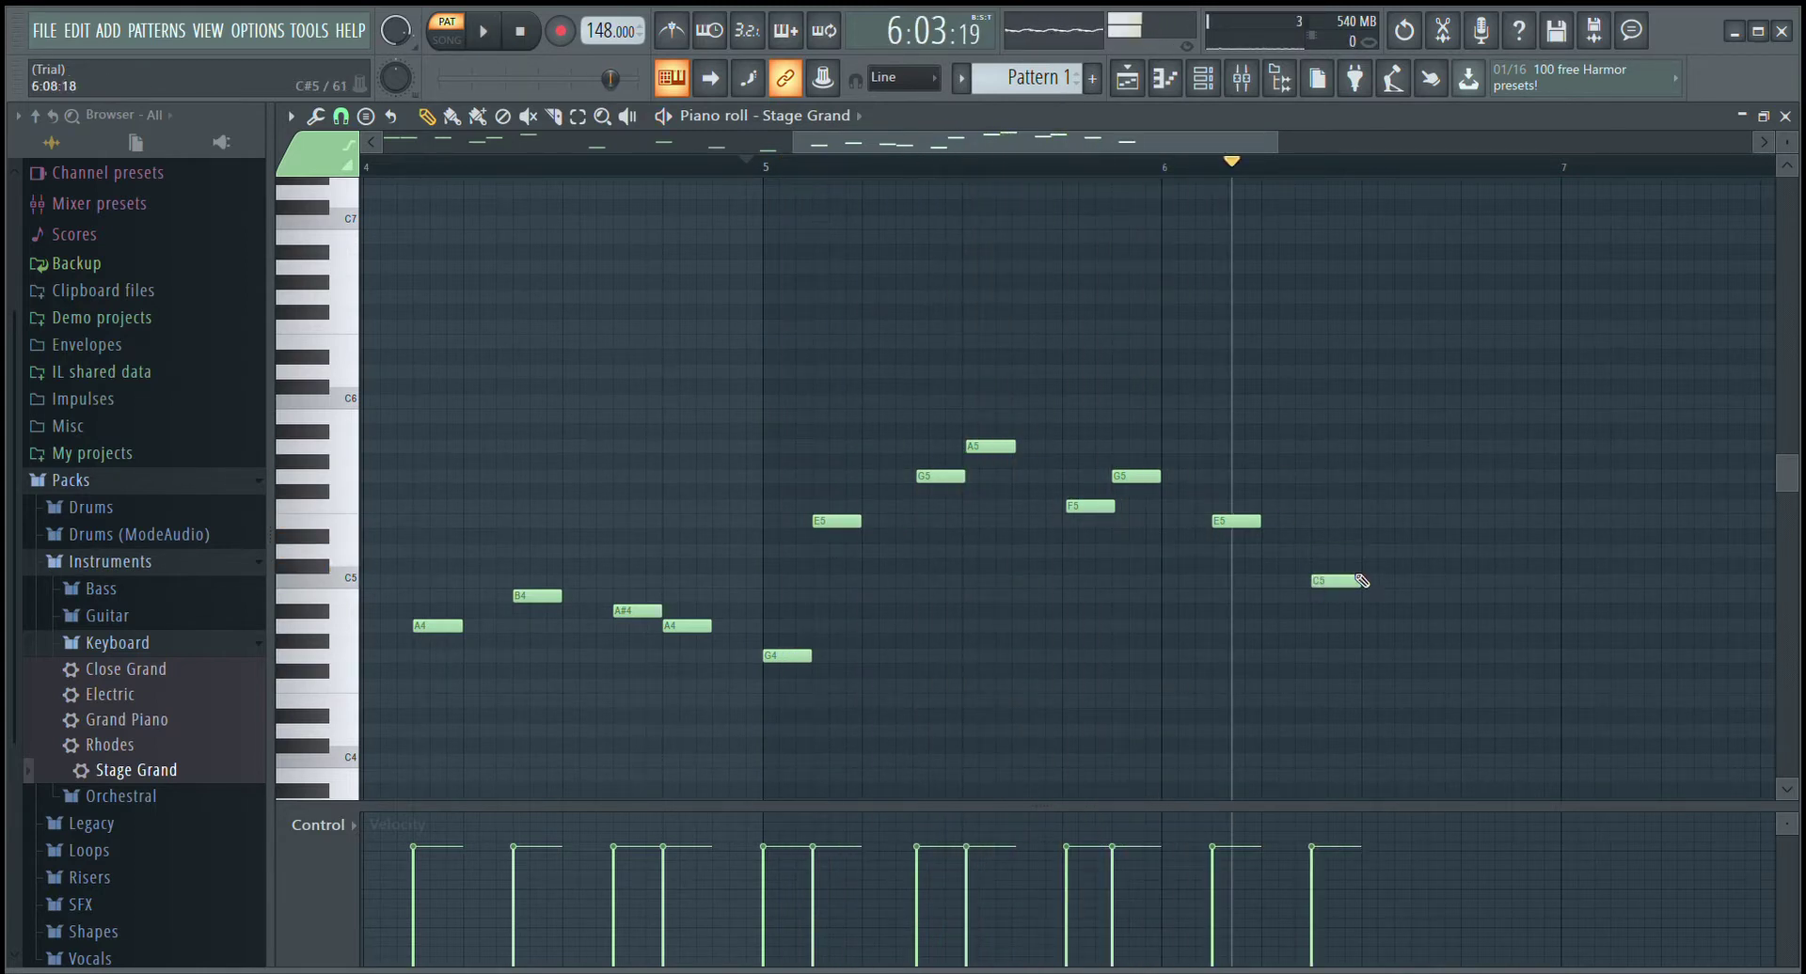
{"action": "left_click", "coordinate": [1373, 551]}
{"action": "left_click", "coordinate": [1430, 596]}
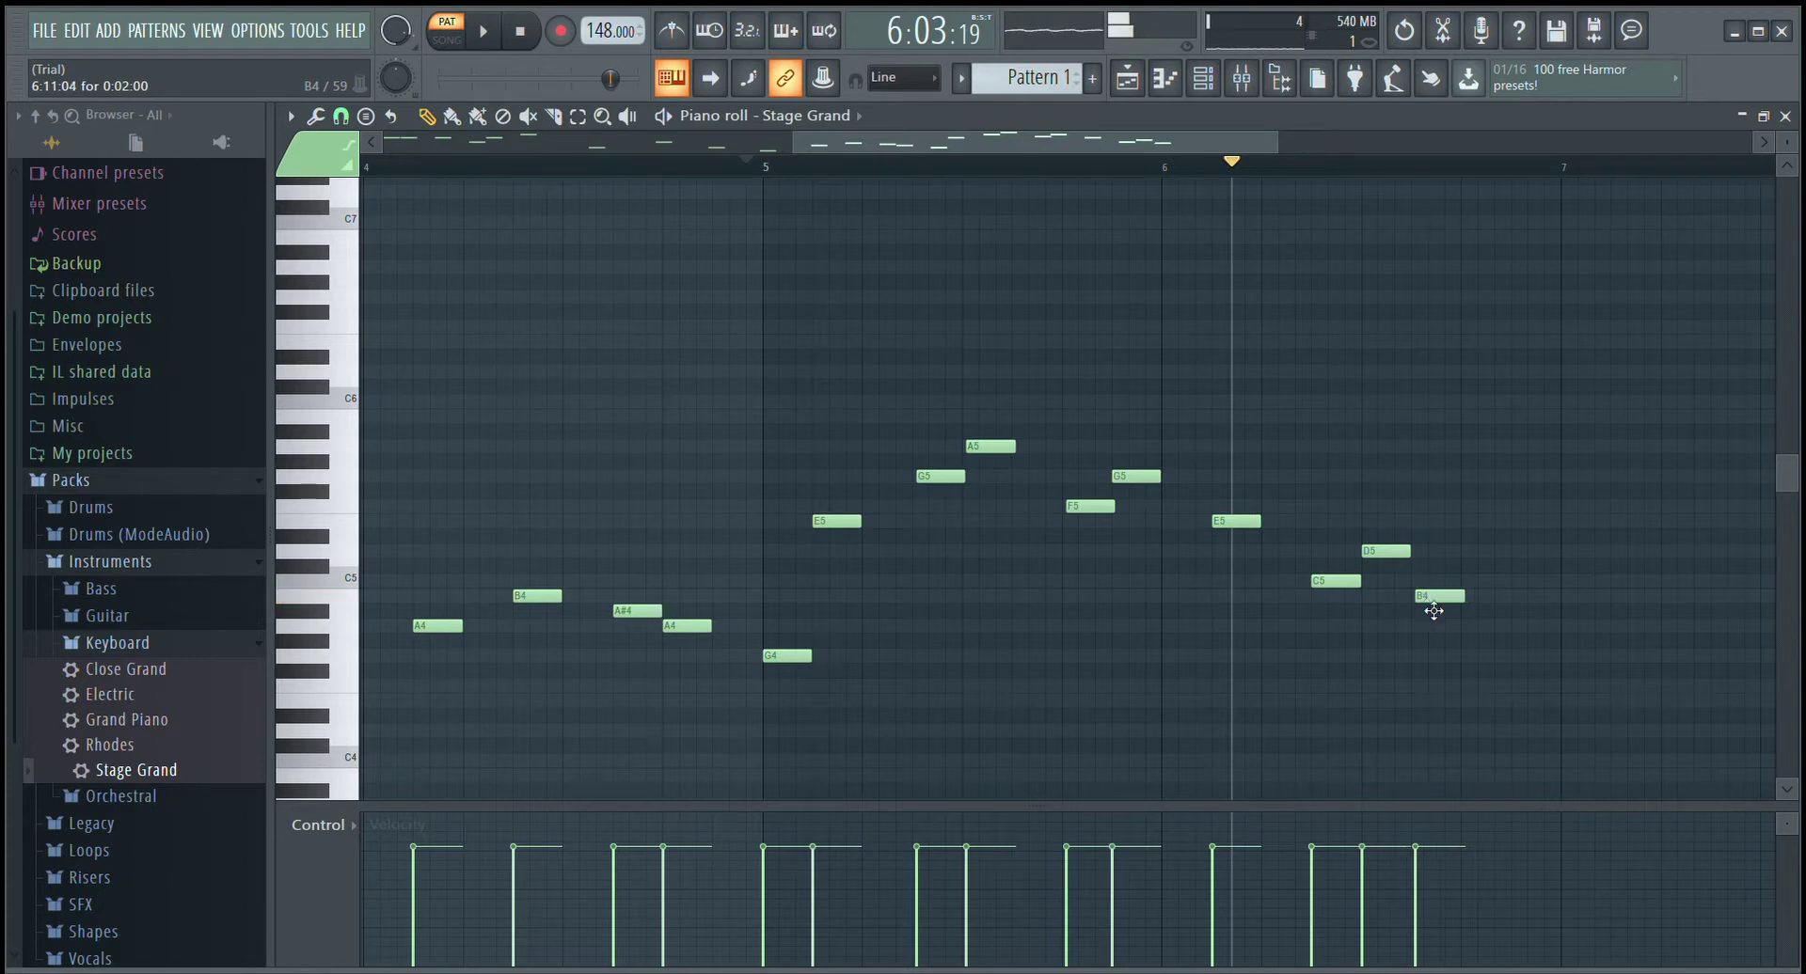
{"action": "left_click", "coordinate": [756, 166]}
{"action": "left_click", "coordinate": [482, 31]}
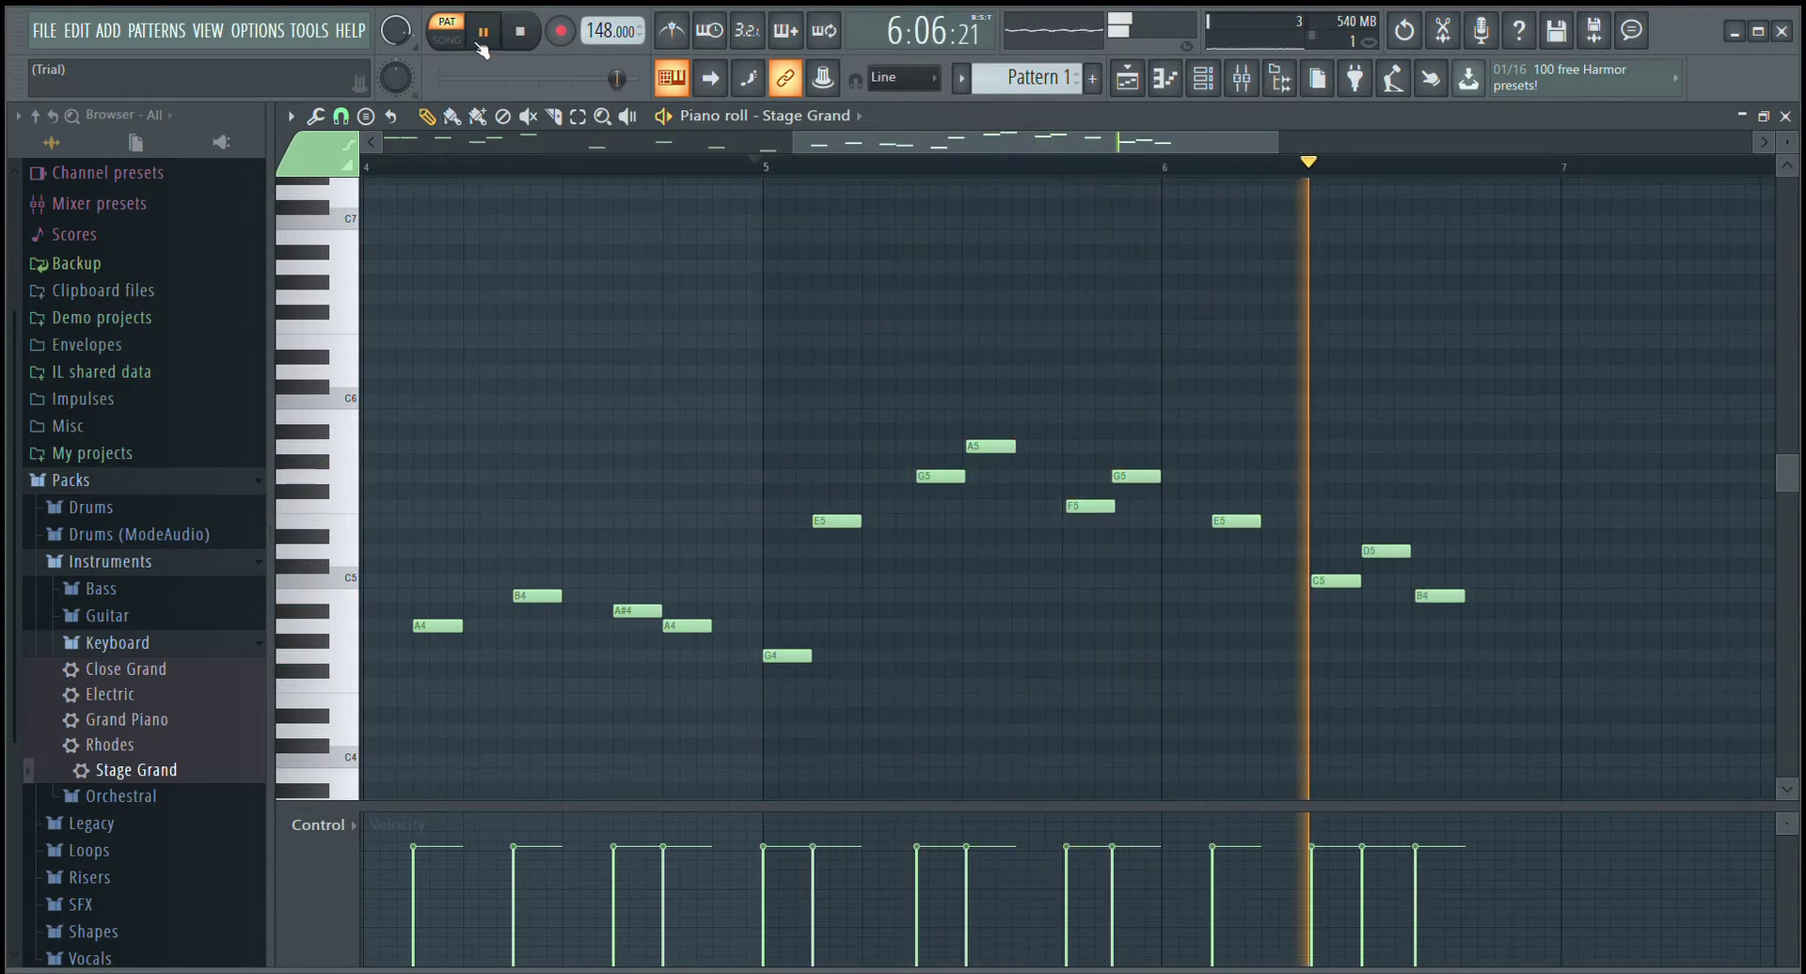
{"action": "key", "text": "space"}
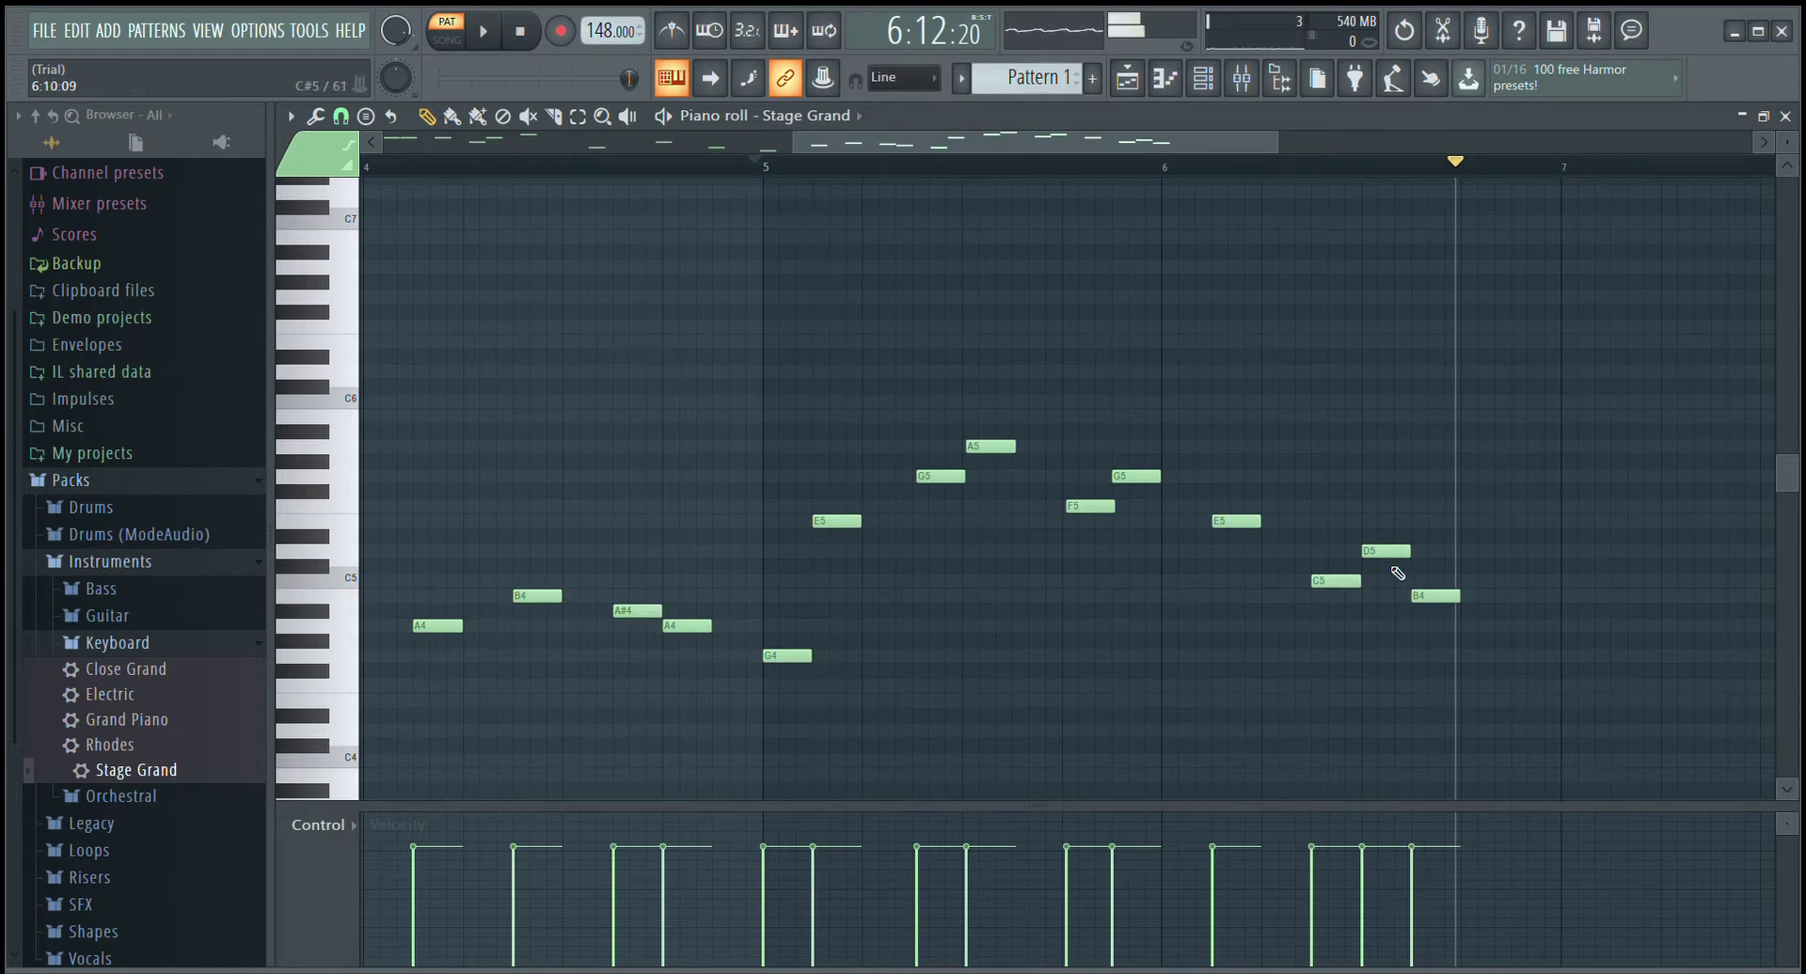
{"action": "left_click_drag", "start_coordinate": [939, 147], "coordinate": [526, 150]}
{"action": "scroll", "coordinate": [411, 532], "scroll_direction": "down", "scroll_amount": 2}
{"action": "scroll", "coordinate": [411, 532], "scroll_direction": "down", "scroll_amount": 1}
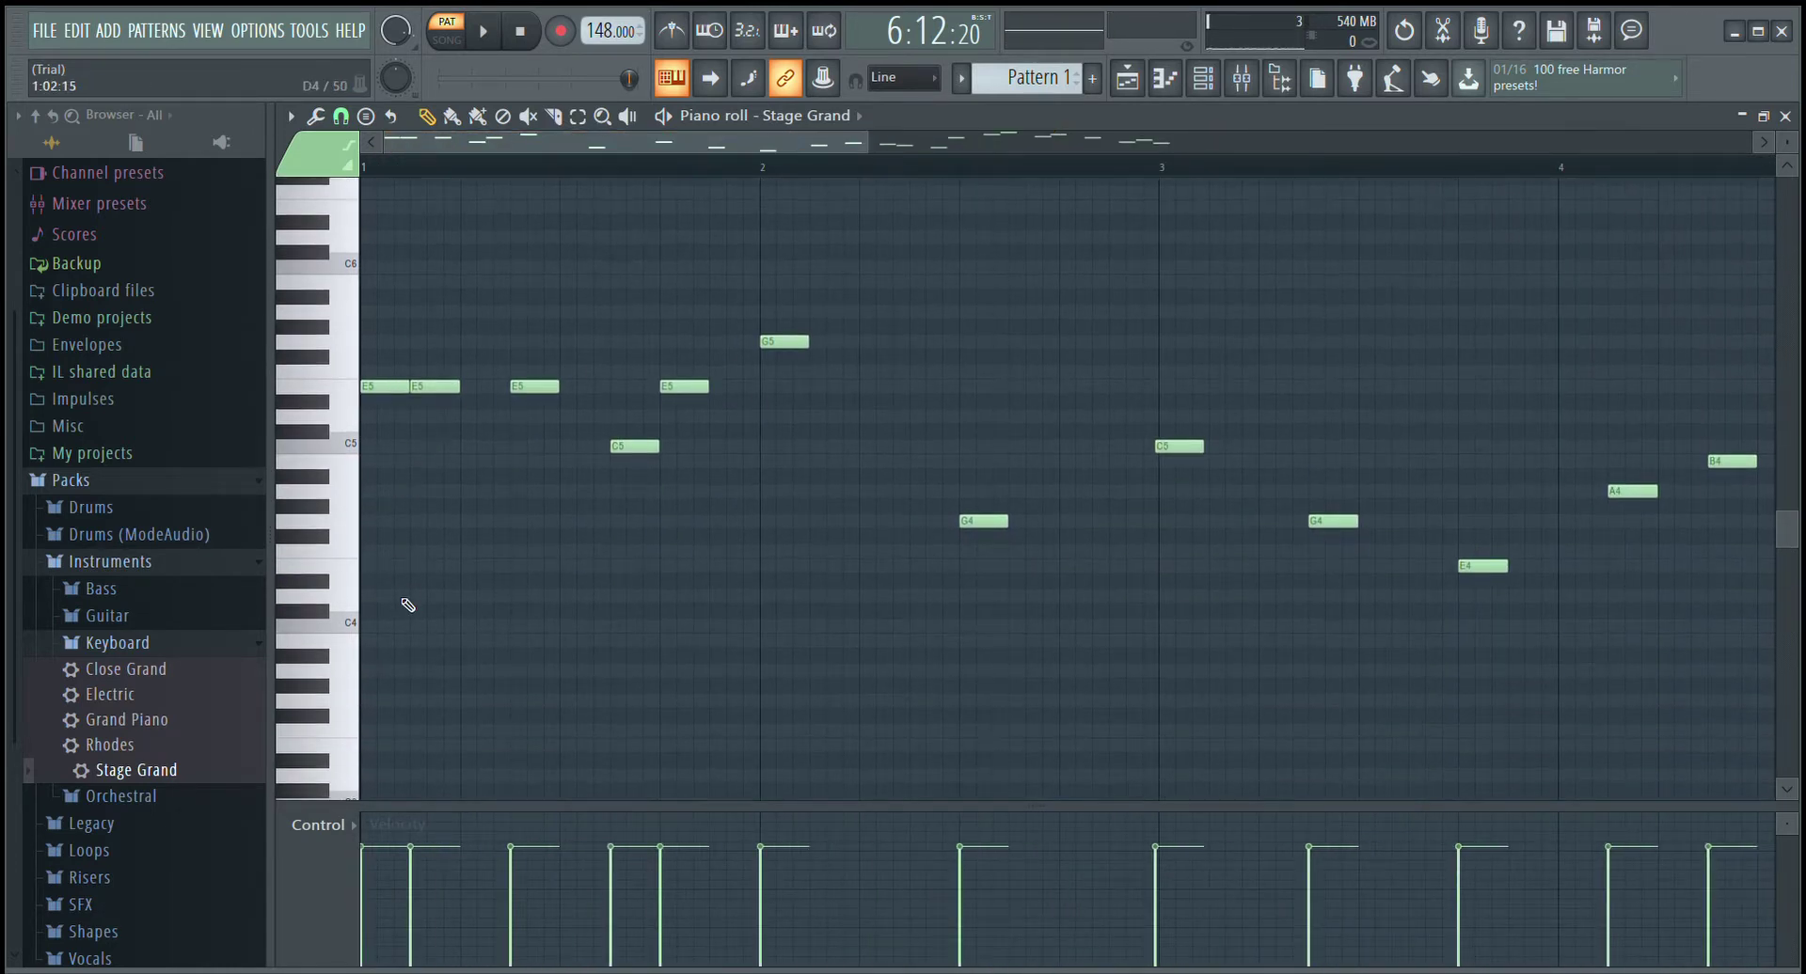
{"action": "left_click", "coordinate": [376, 537]}
{"action": "left_click", "coordinate": [378, 569]}
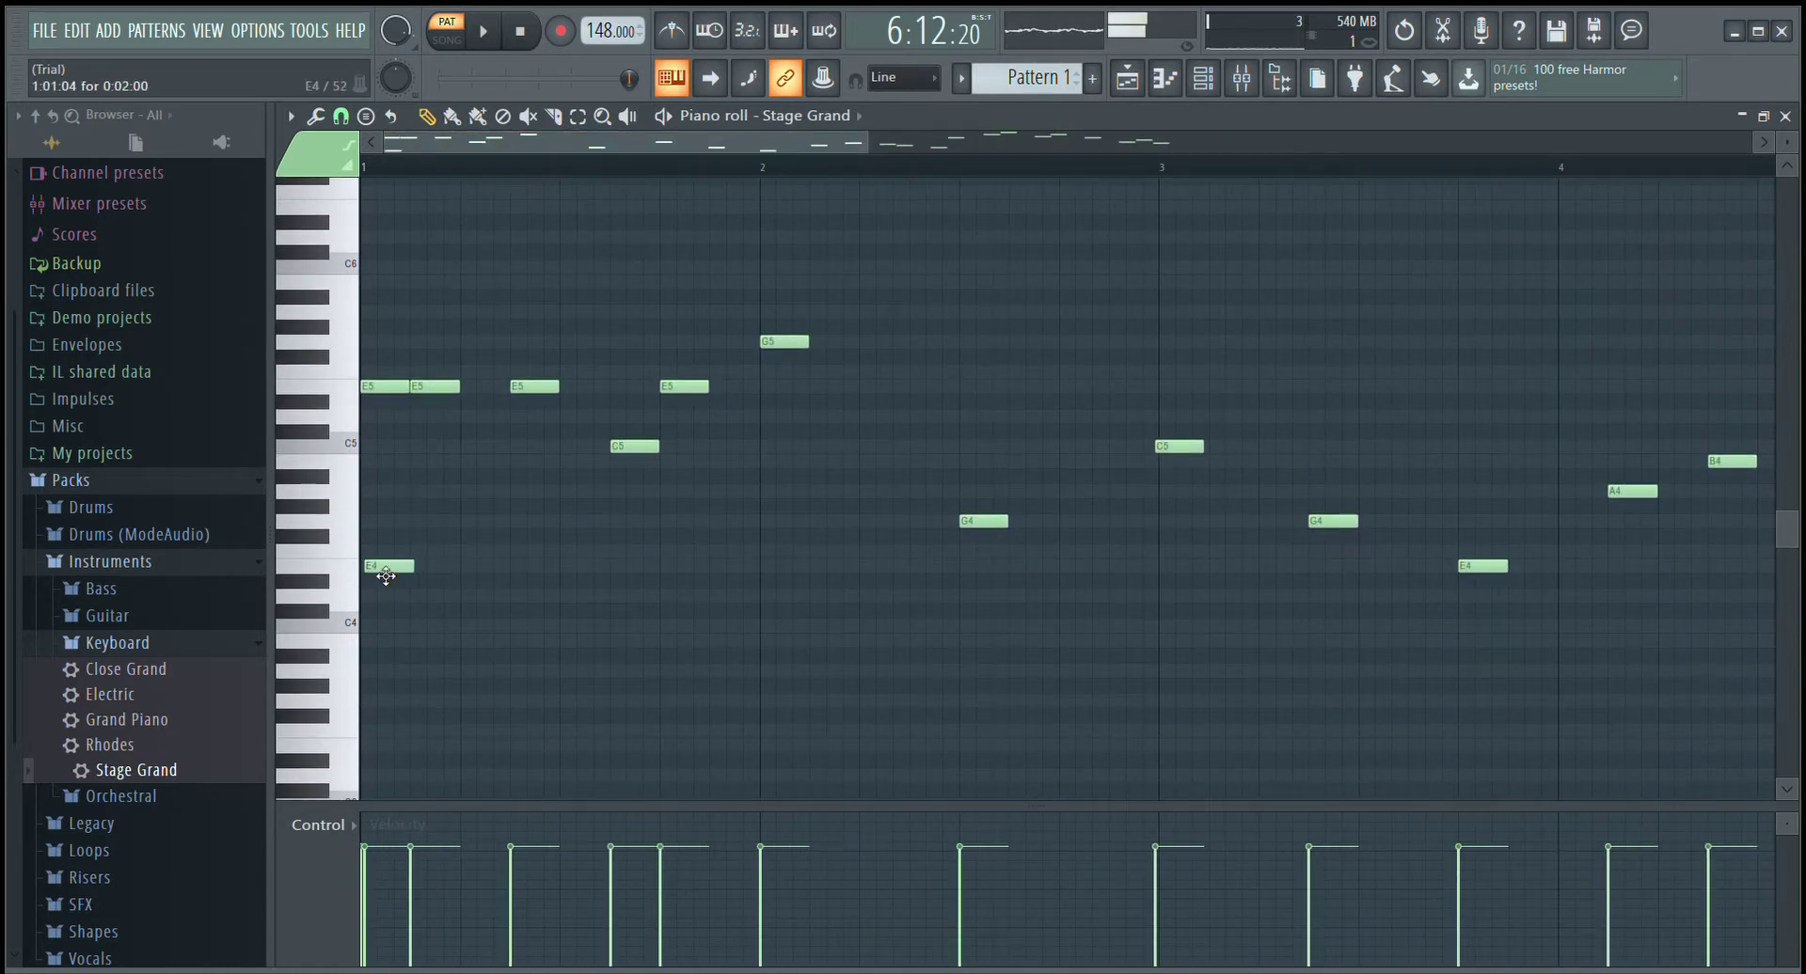
{"action": "right_click", "coordinate": [378, 569]}
- Select the notes from bar 2 through bar 6 and paste a copy of them, undoing a stray added note
{"action": "scroll", "coordinate": [722, 502], "scroll_direction": "down", "scroll_amount": 3}
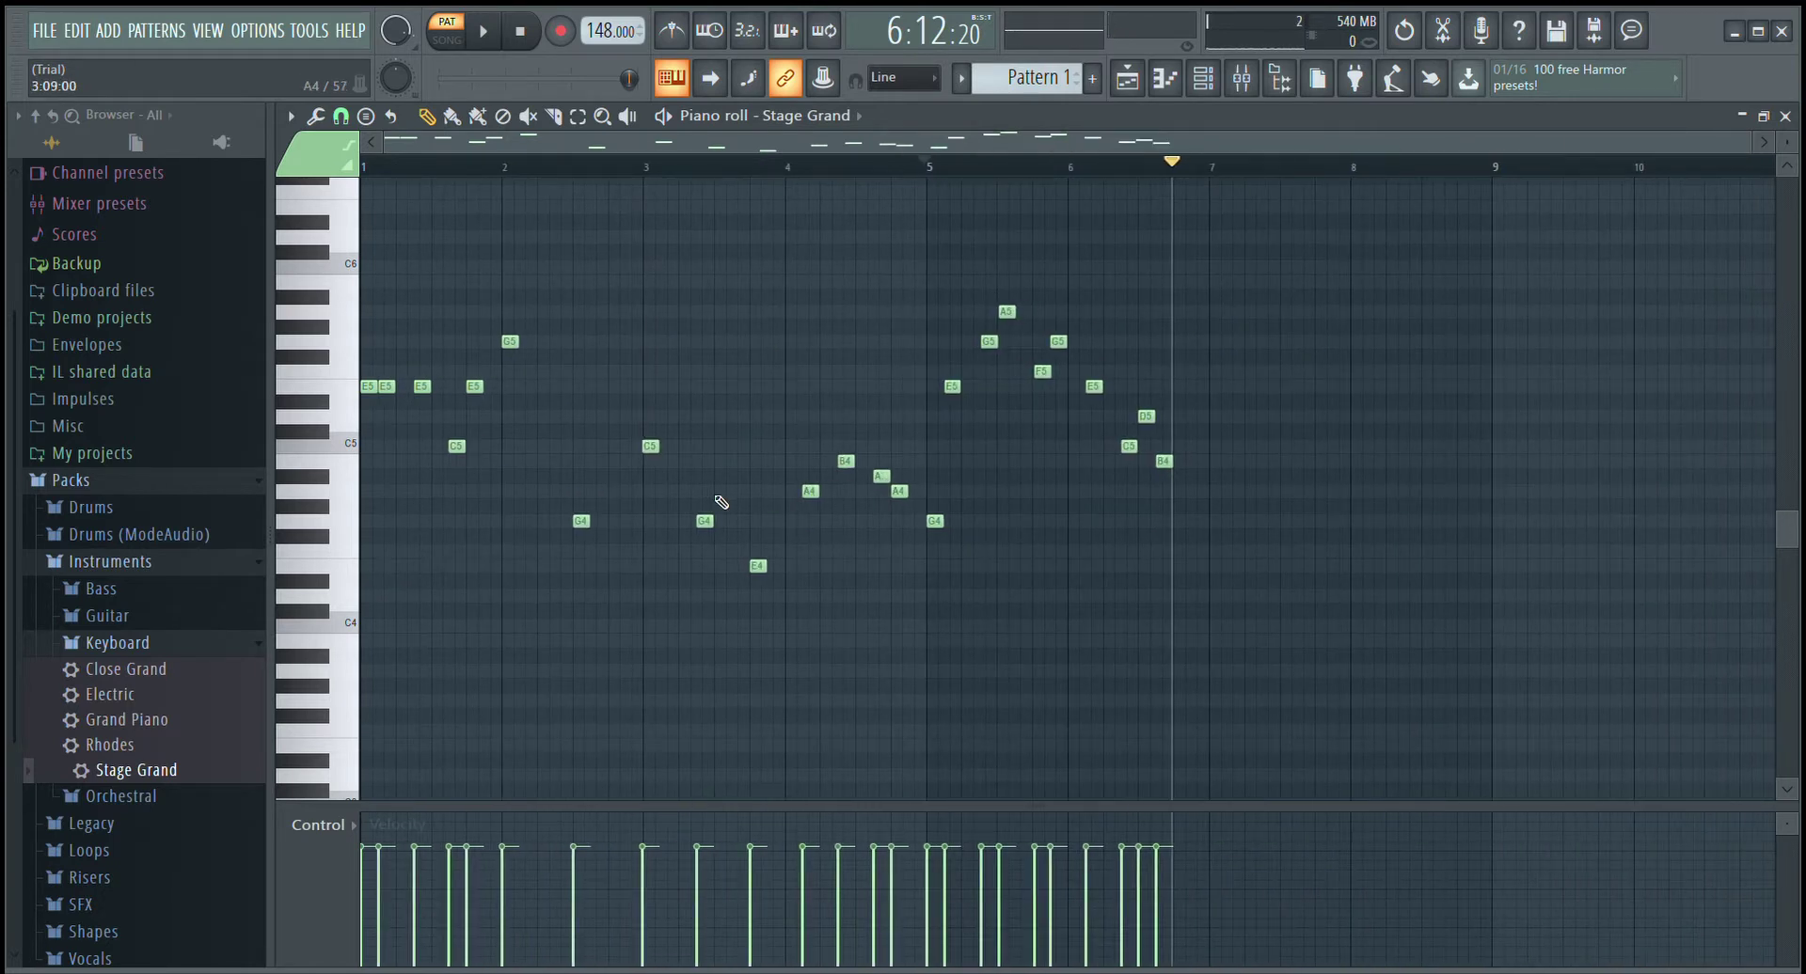
{"action": "left_click_drag", "start_coordinate": [1794, 157], "coordinate": [1792, 198]}
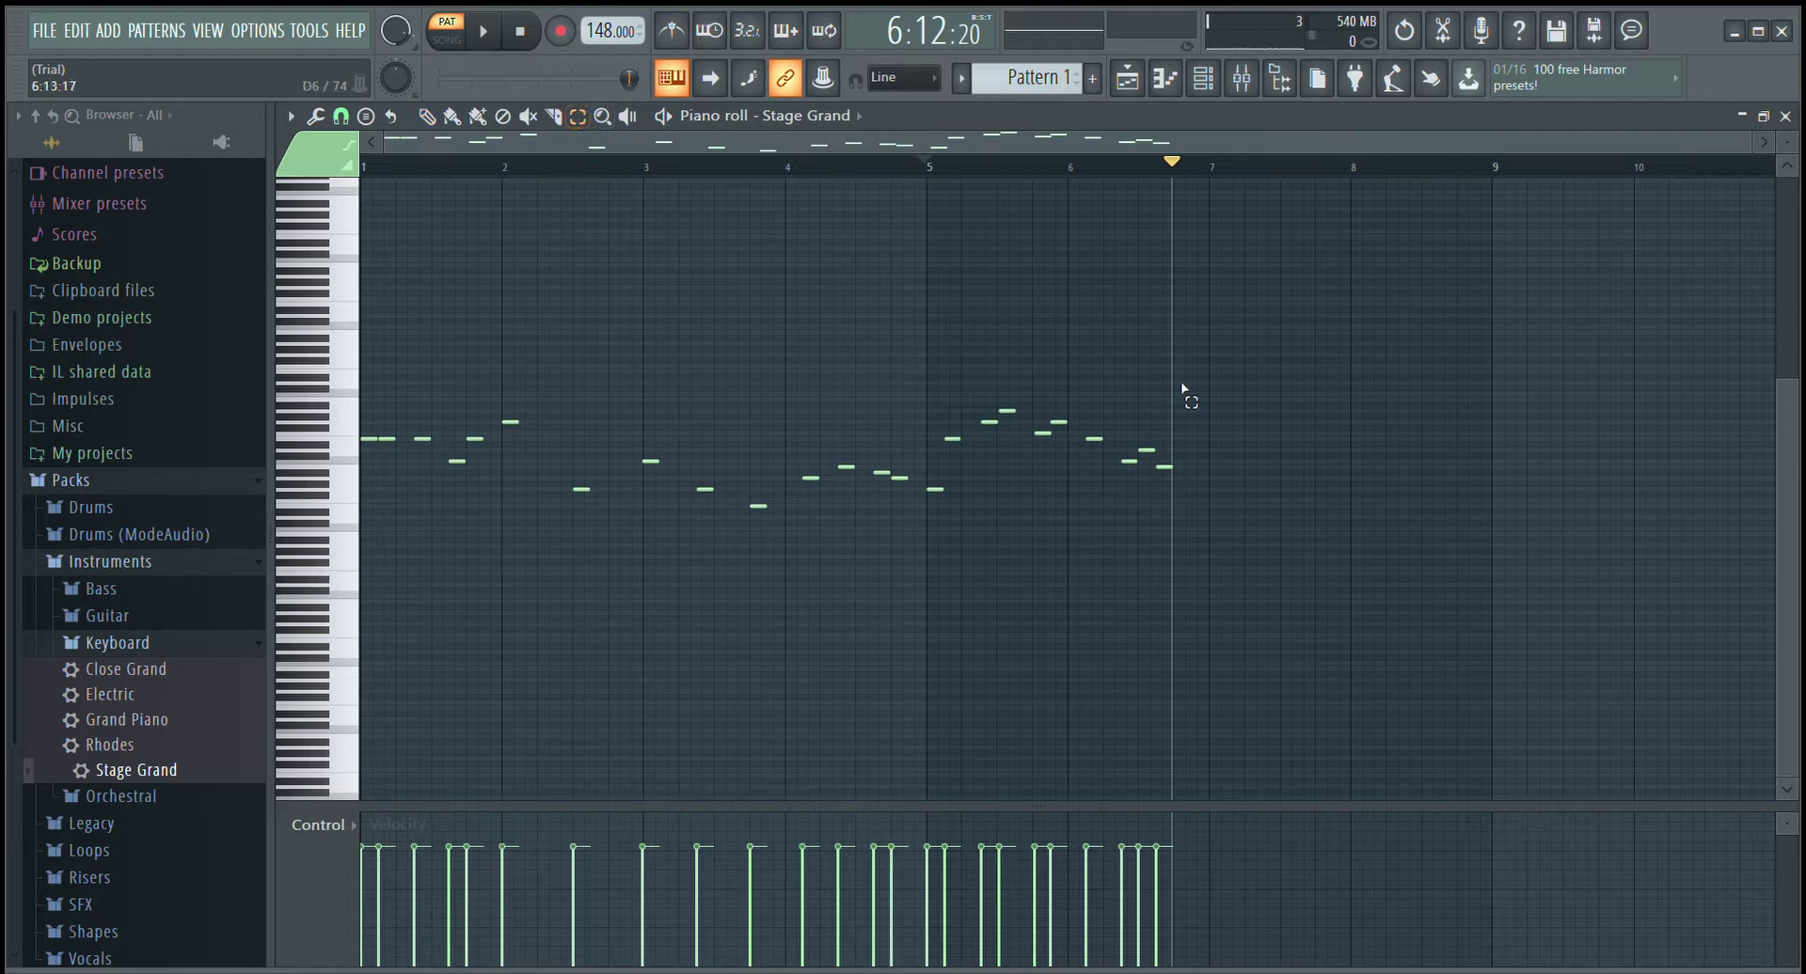
{"action": "left_click_drag", "start_coordinate": [1217, 318], "coordinate": [508, 724]}
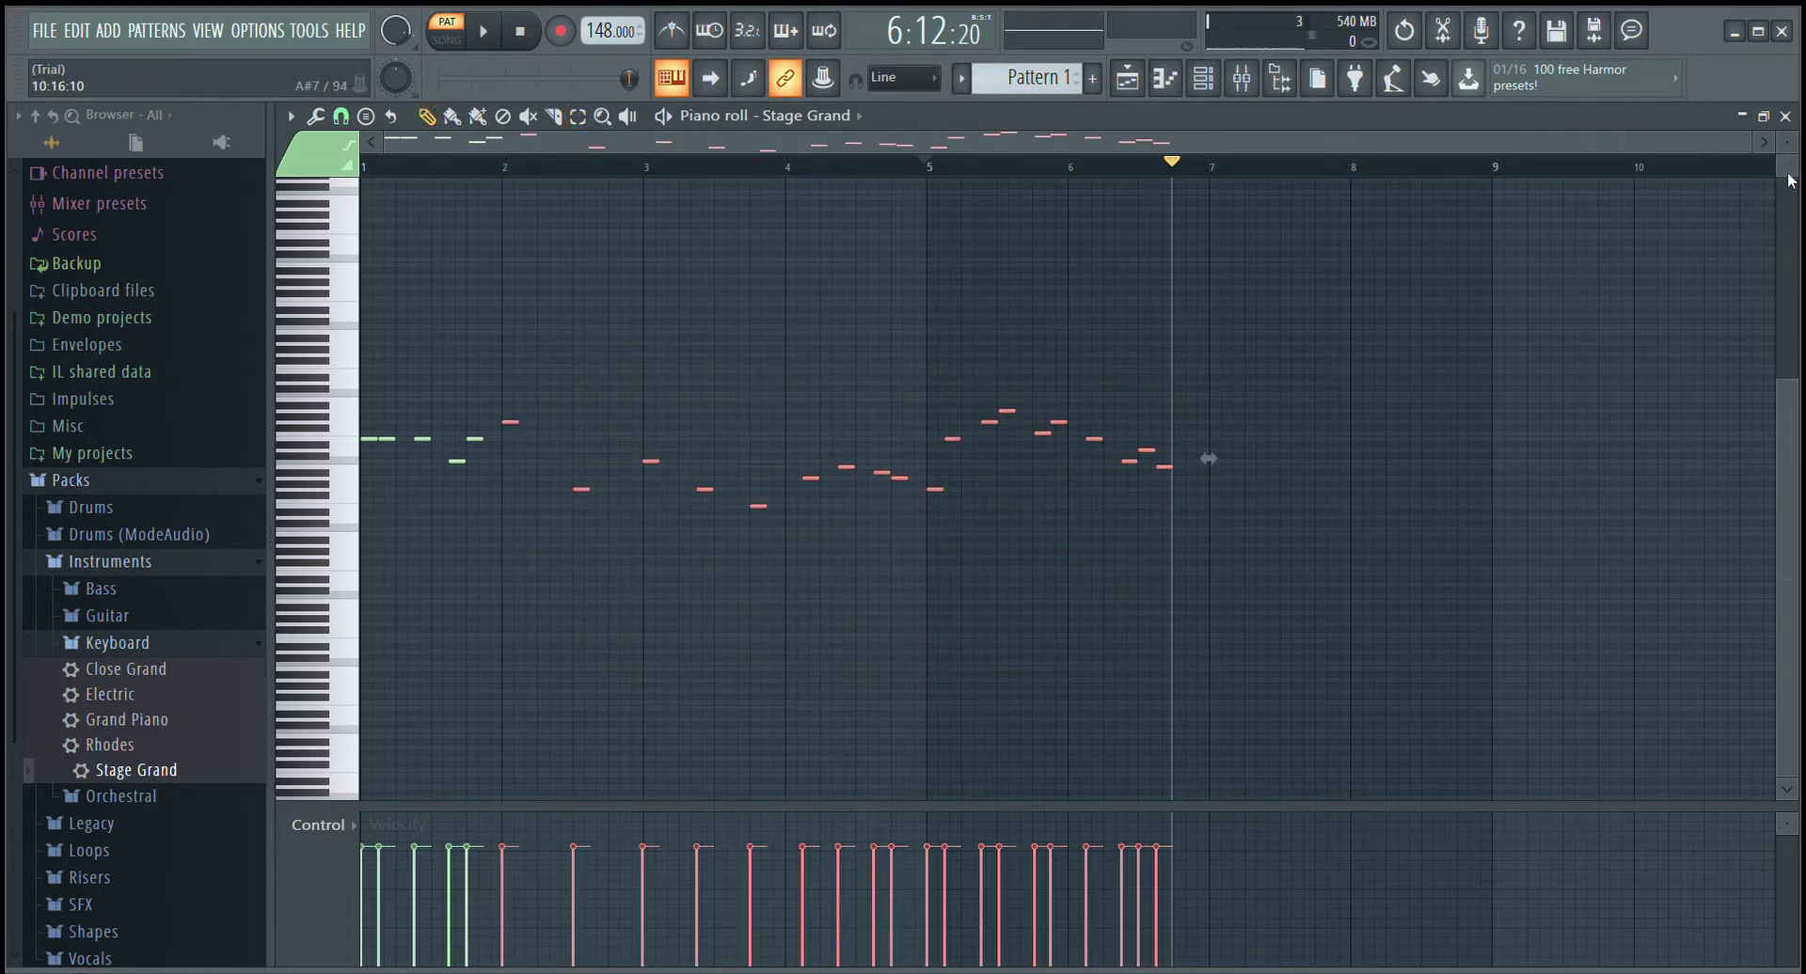
{"action": "left_click_drag", "start_coordinate": [1788, 171], "coordinate": [1788, 137]}
{"action": "key", "text": "ctrl+v"}
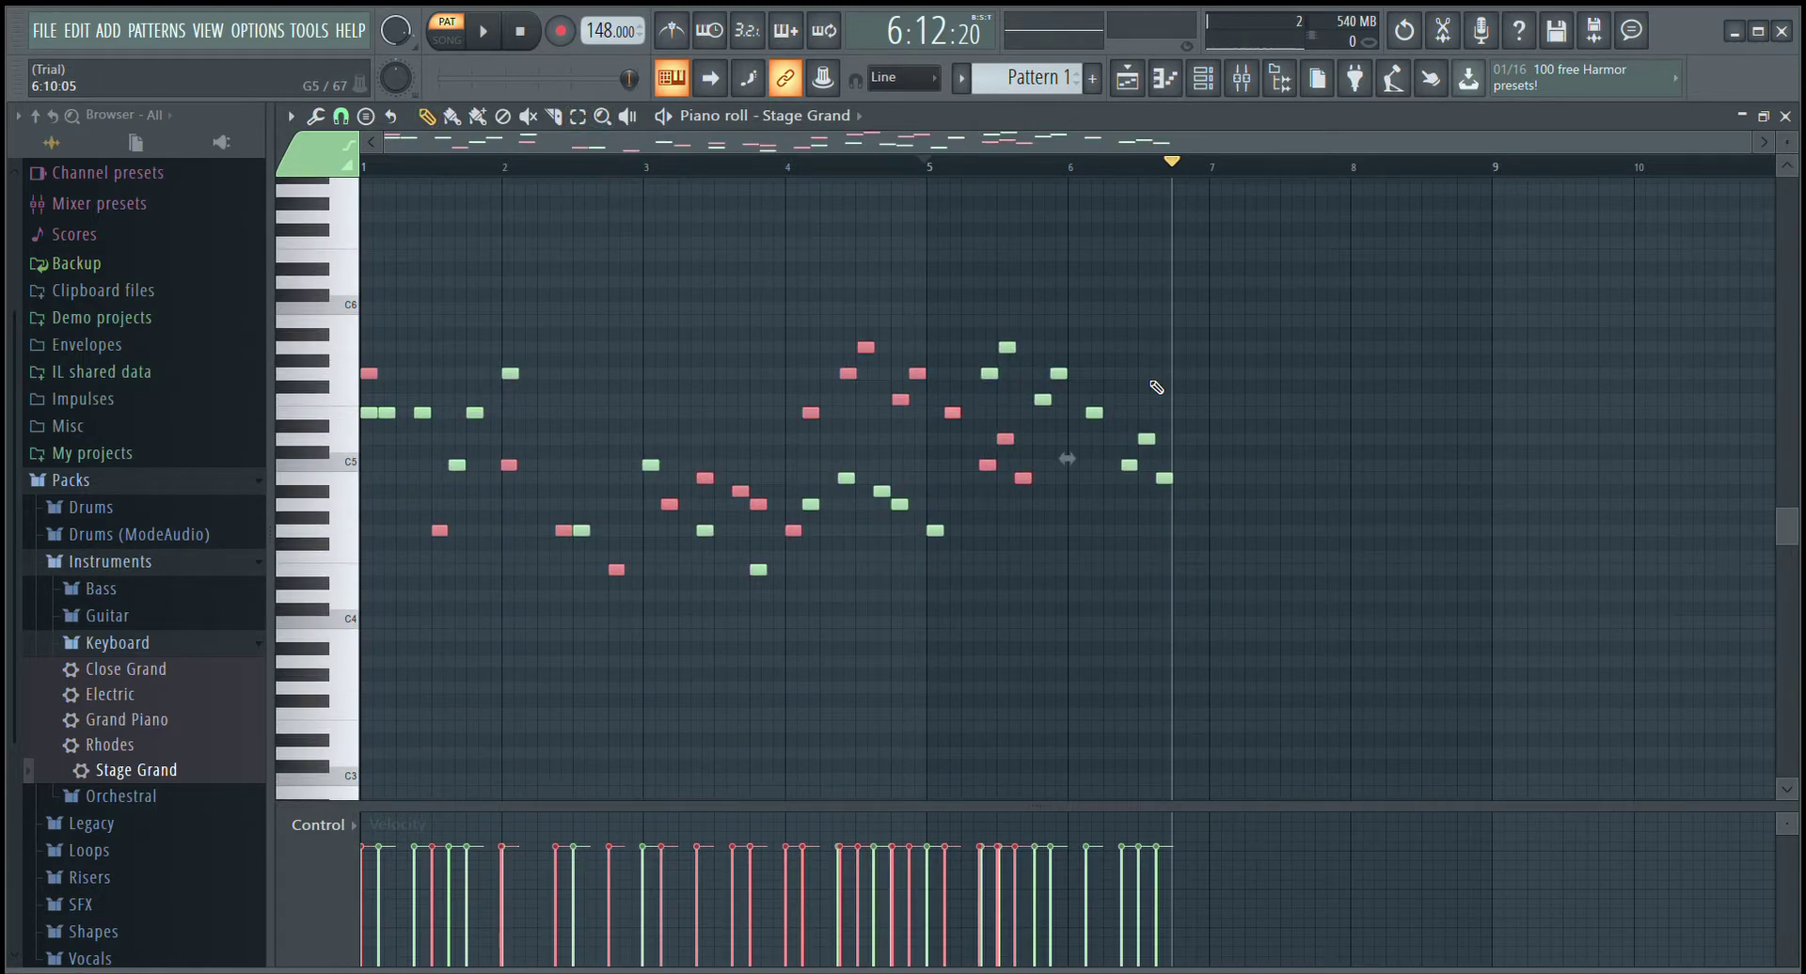
{"action": "left_click", "coordinate": [428, 400]}
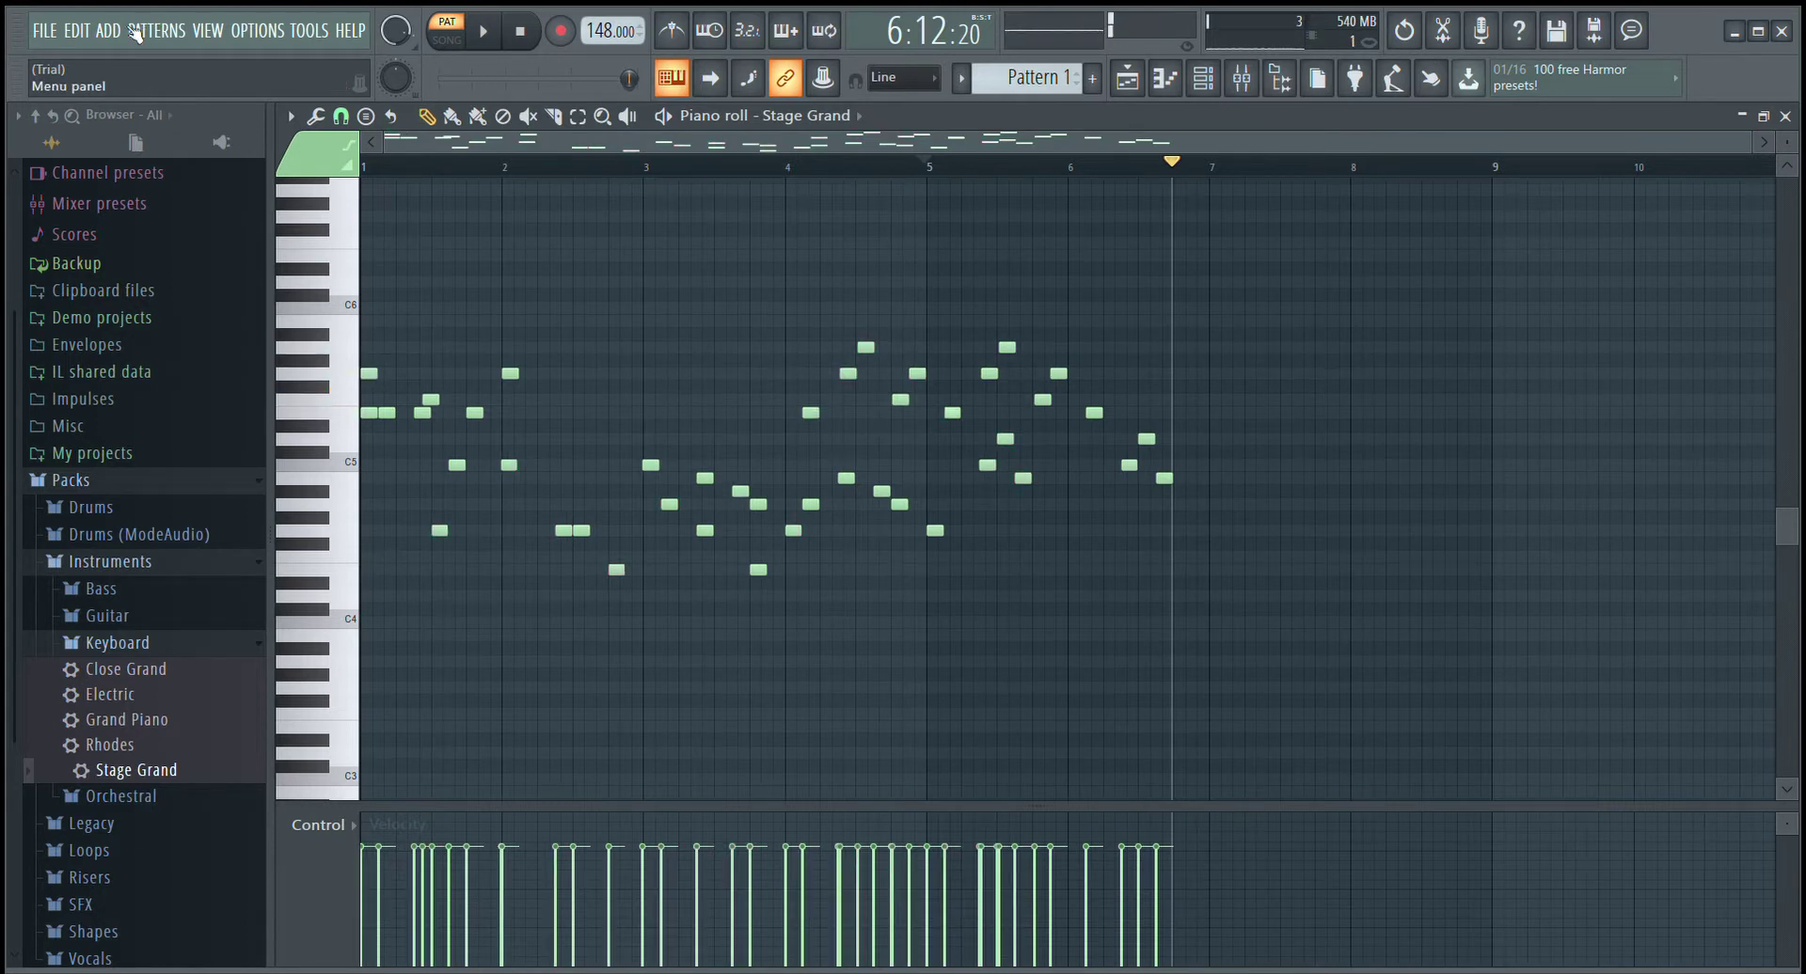
{"action": "key", "text": "ctrl+z"}
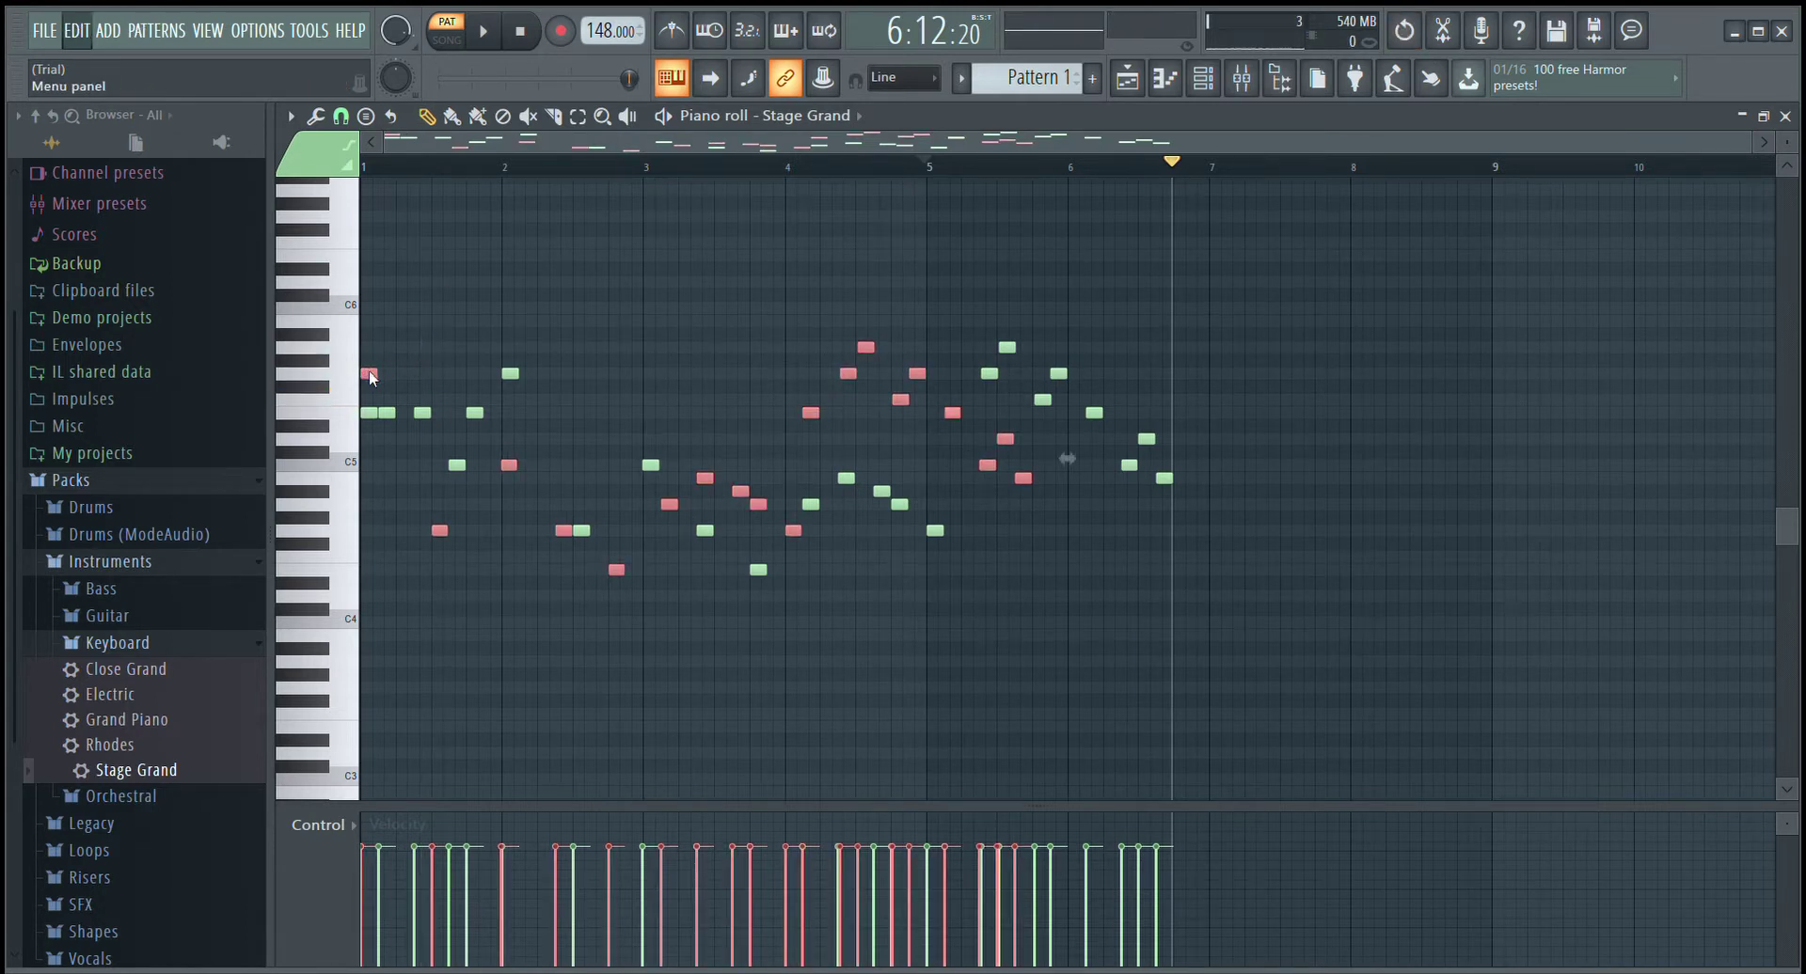
- Move the pasted notes so they begin with E5 at the start of bar 2, and play from the end of bar 1
{"action": "left_click_drag", "start_coordinate": [371, 377], "coordinate": [527, 445]}
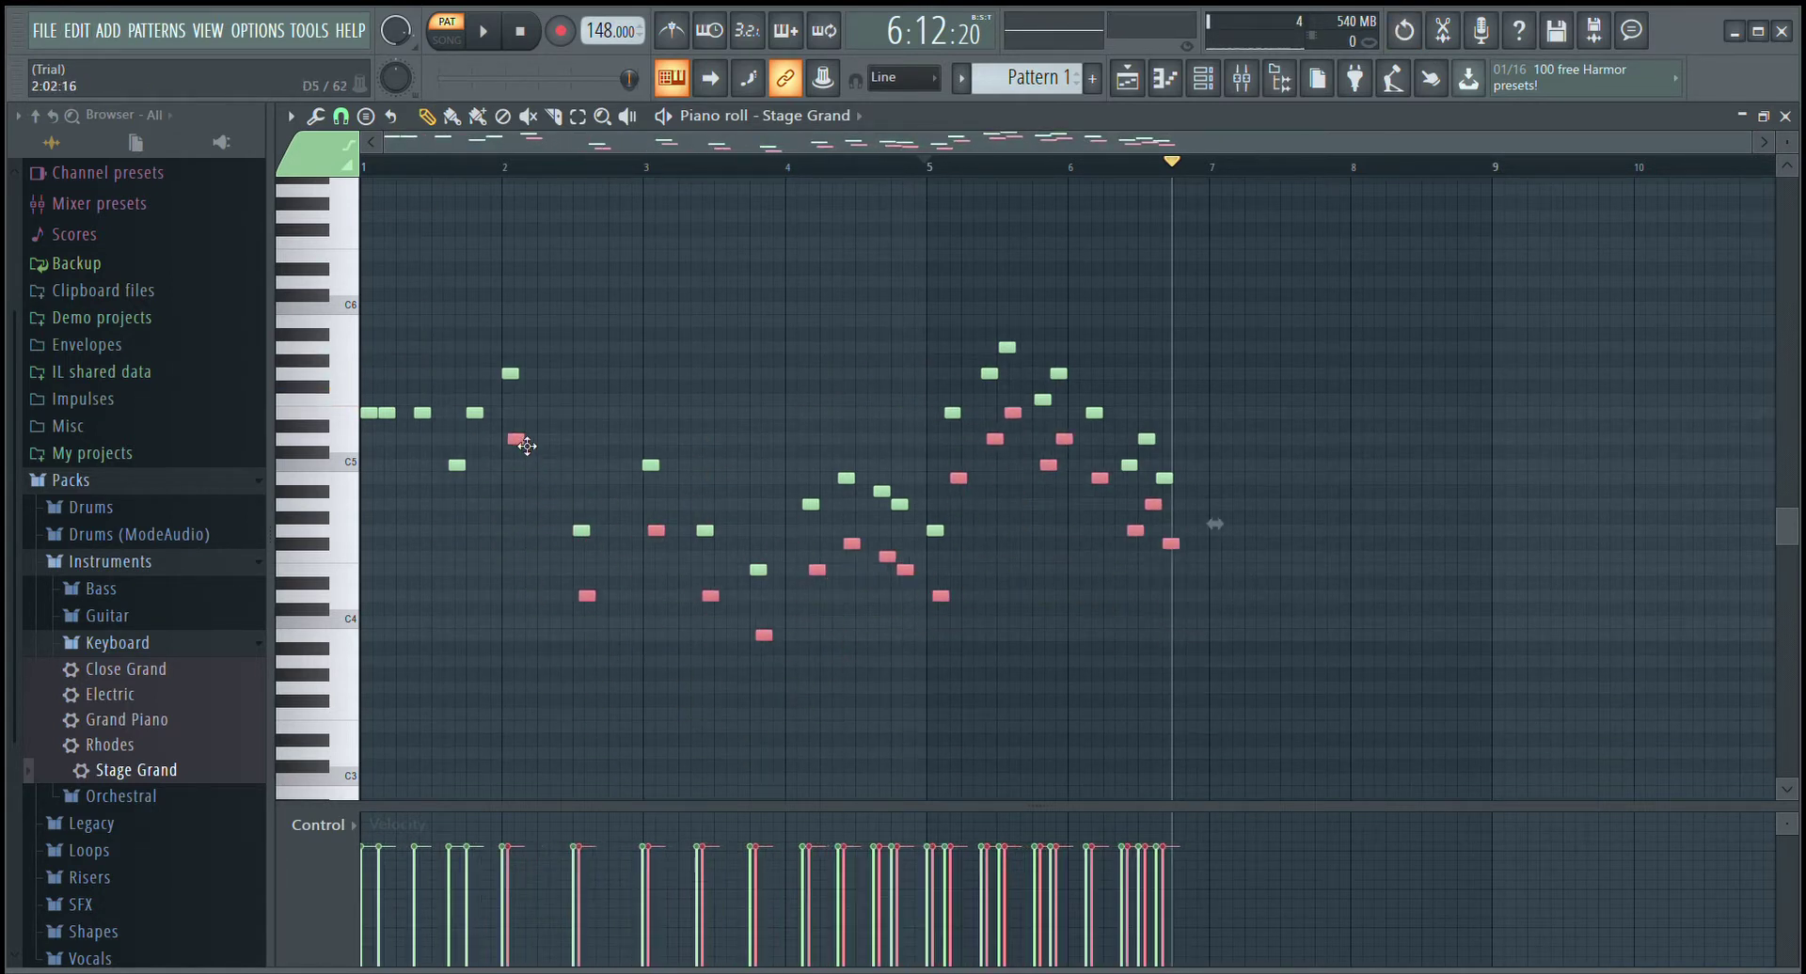
{"action": "scroll", "coordinate": [548, 423], "scroll_direction": "up", "scroll_amount": 2, "text": "ctrl"}
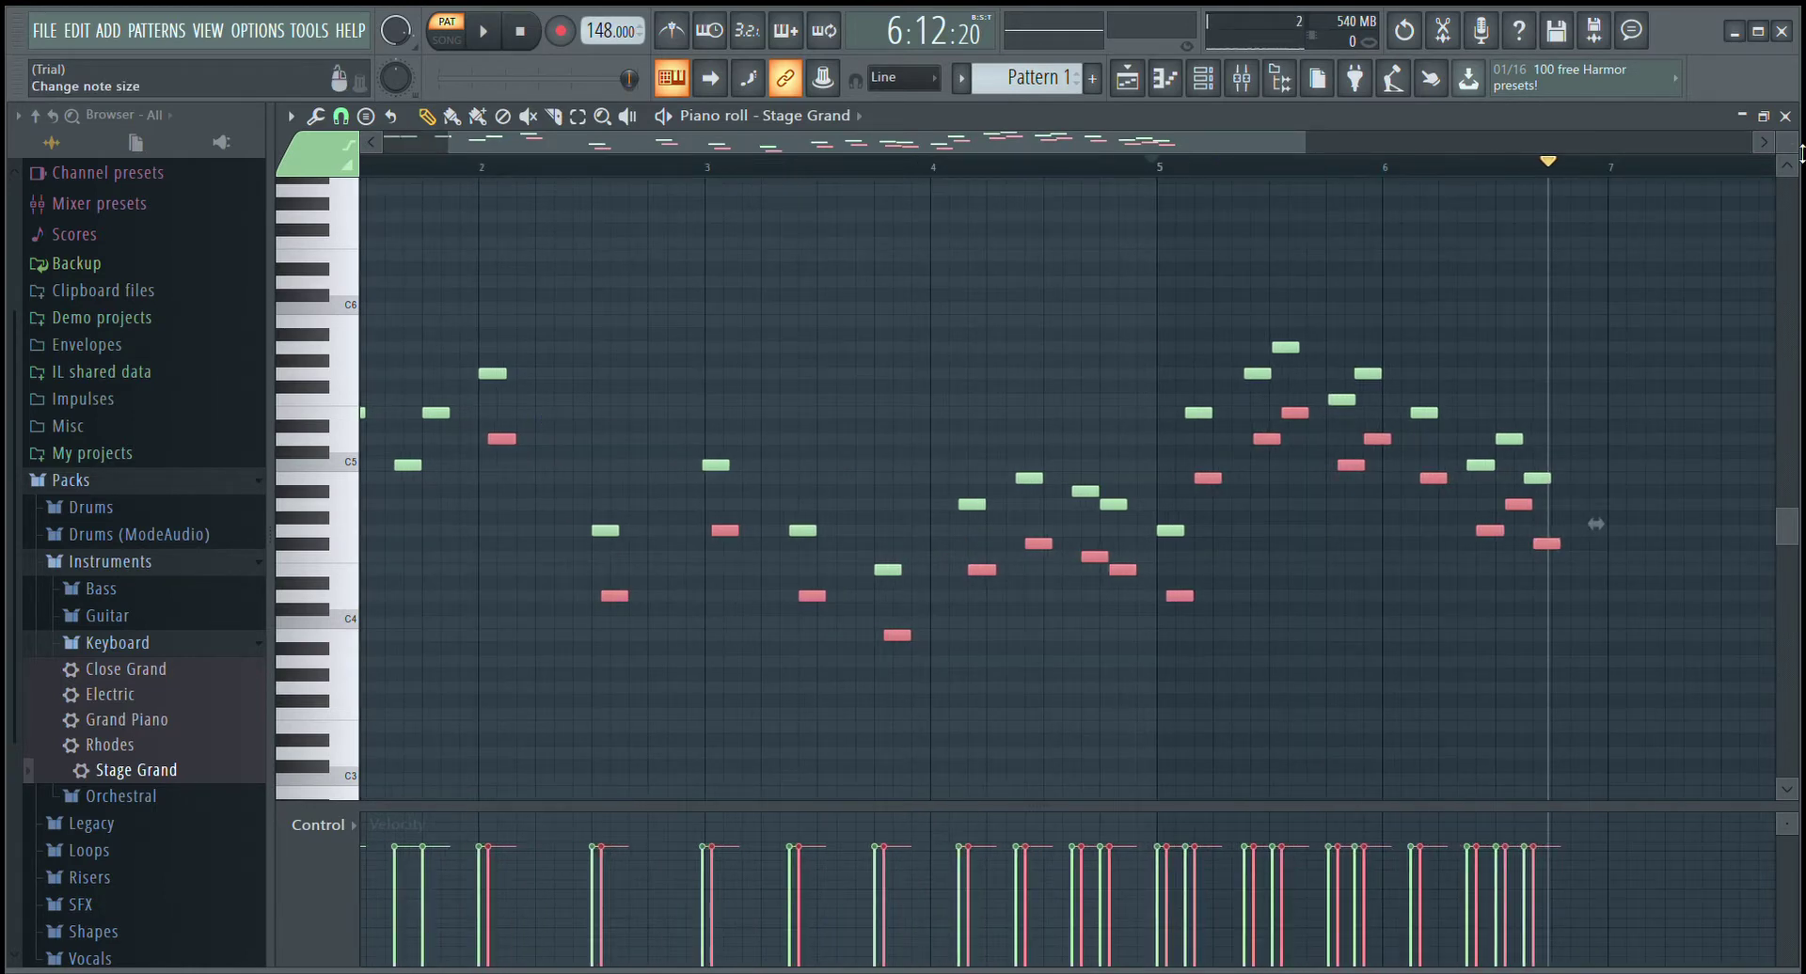
{"action": "left_click_drag", "start_coordinate": [1802, 153], "coordinate": [1802, 183]}
{"action": "scroll", "coordinate": [714, 535], "scroll_direction": "up", "scroll_amount": 2}
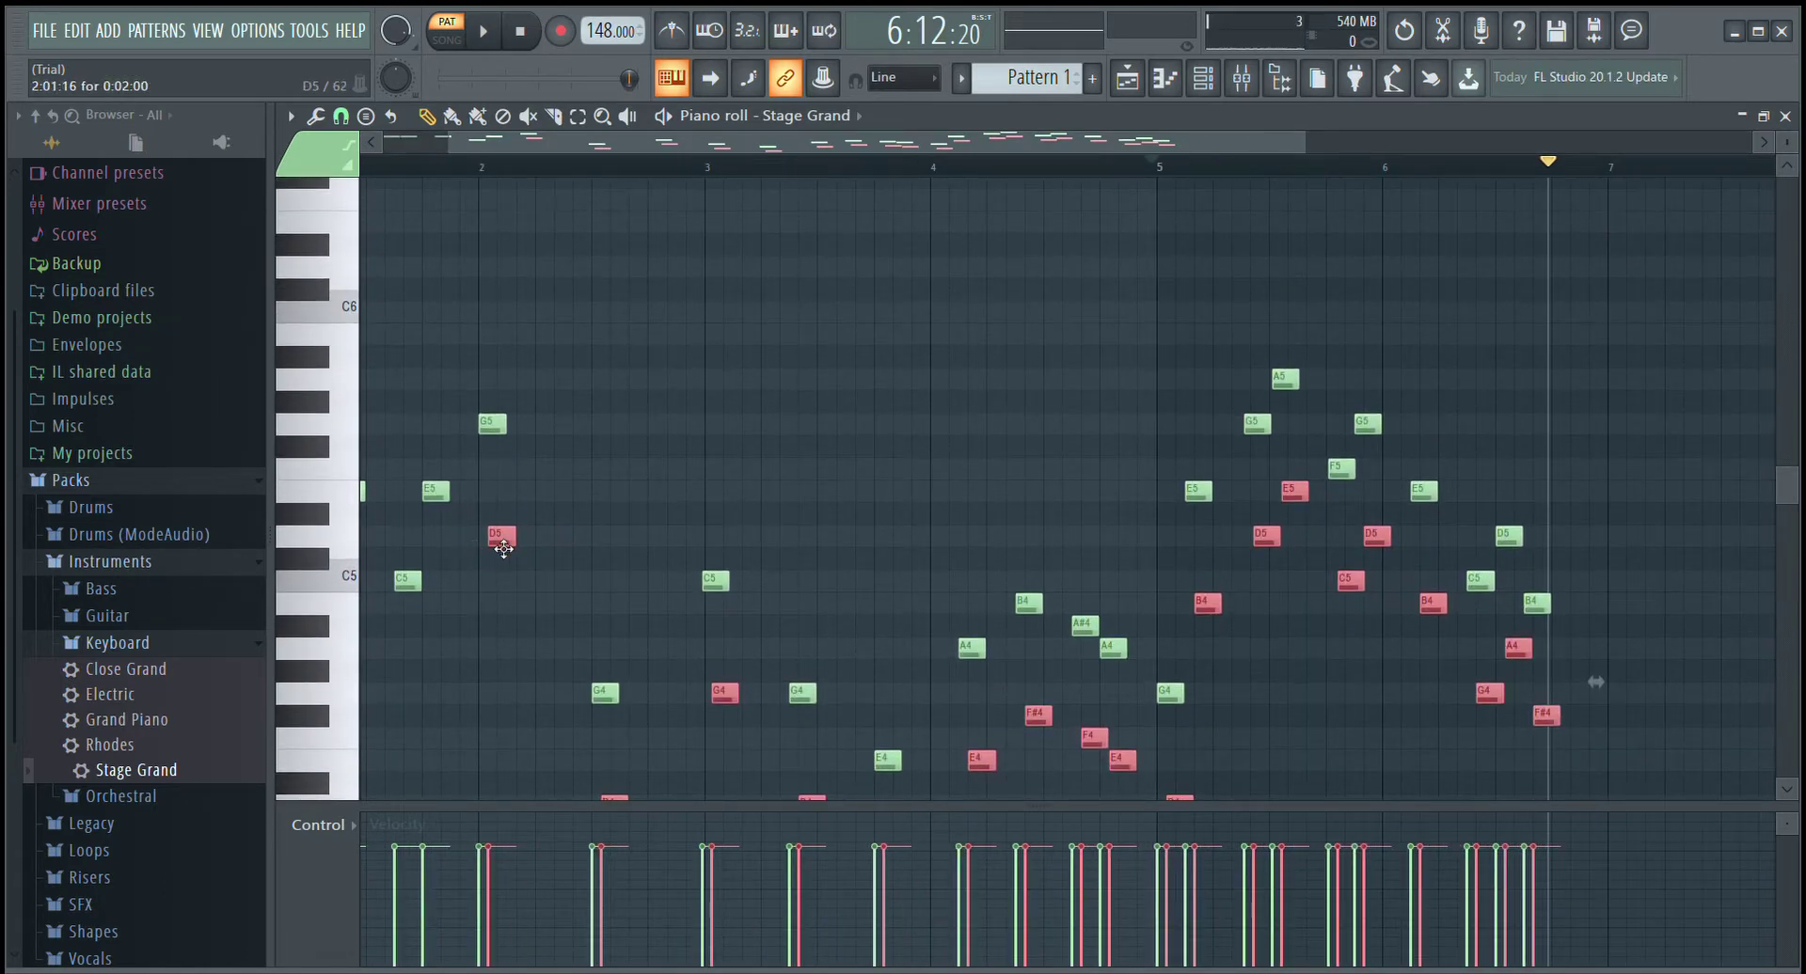
{"action": "left_click_drag", "start_coordinate": [504, 550], "coordinate": [500, 491]}
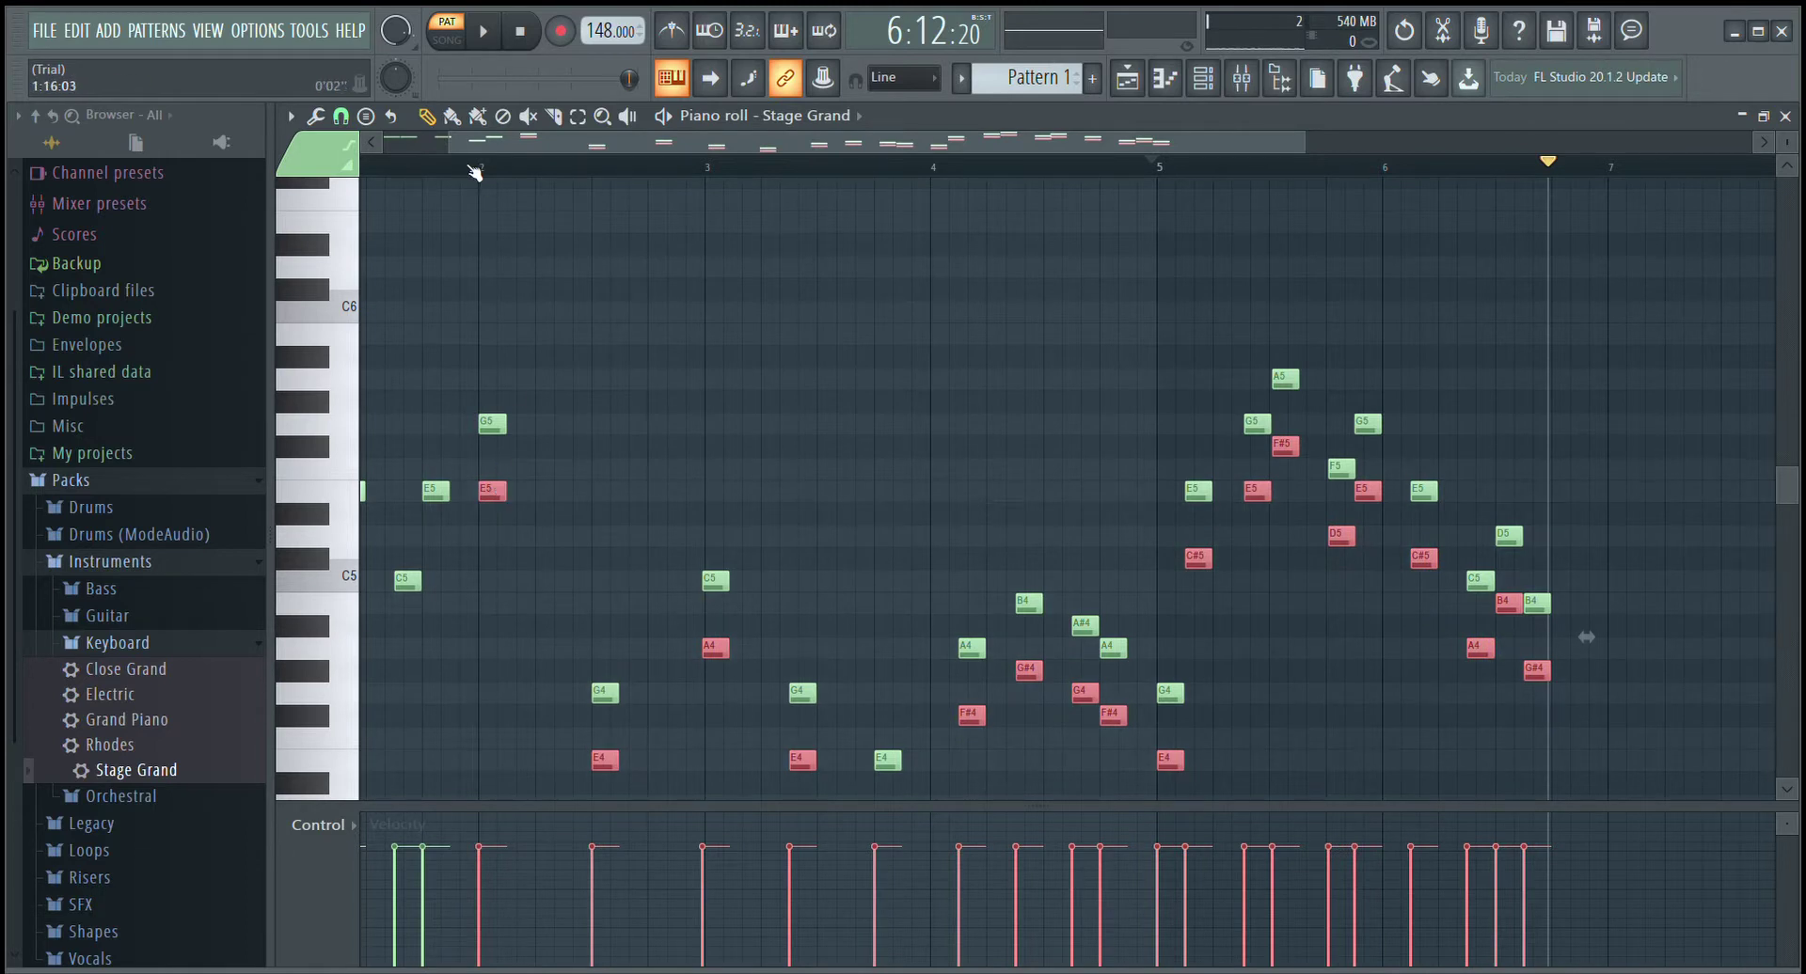
{"action": "left_click", "coordinate": [482, 31]}
{"action": "scroll", "coordinate": [714, 418], "scroll_direction": "down", "scroll_amount": 3}
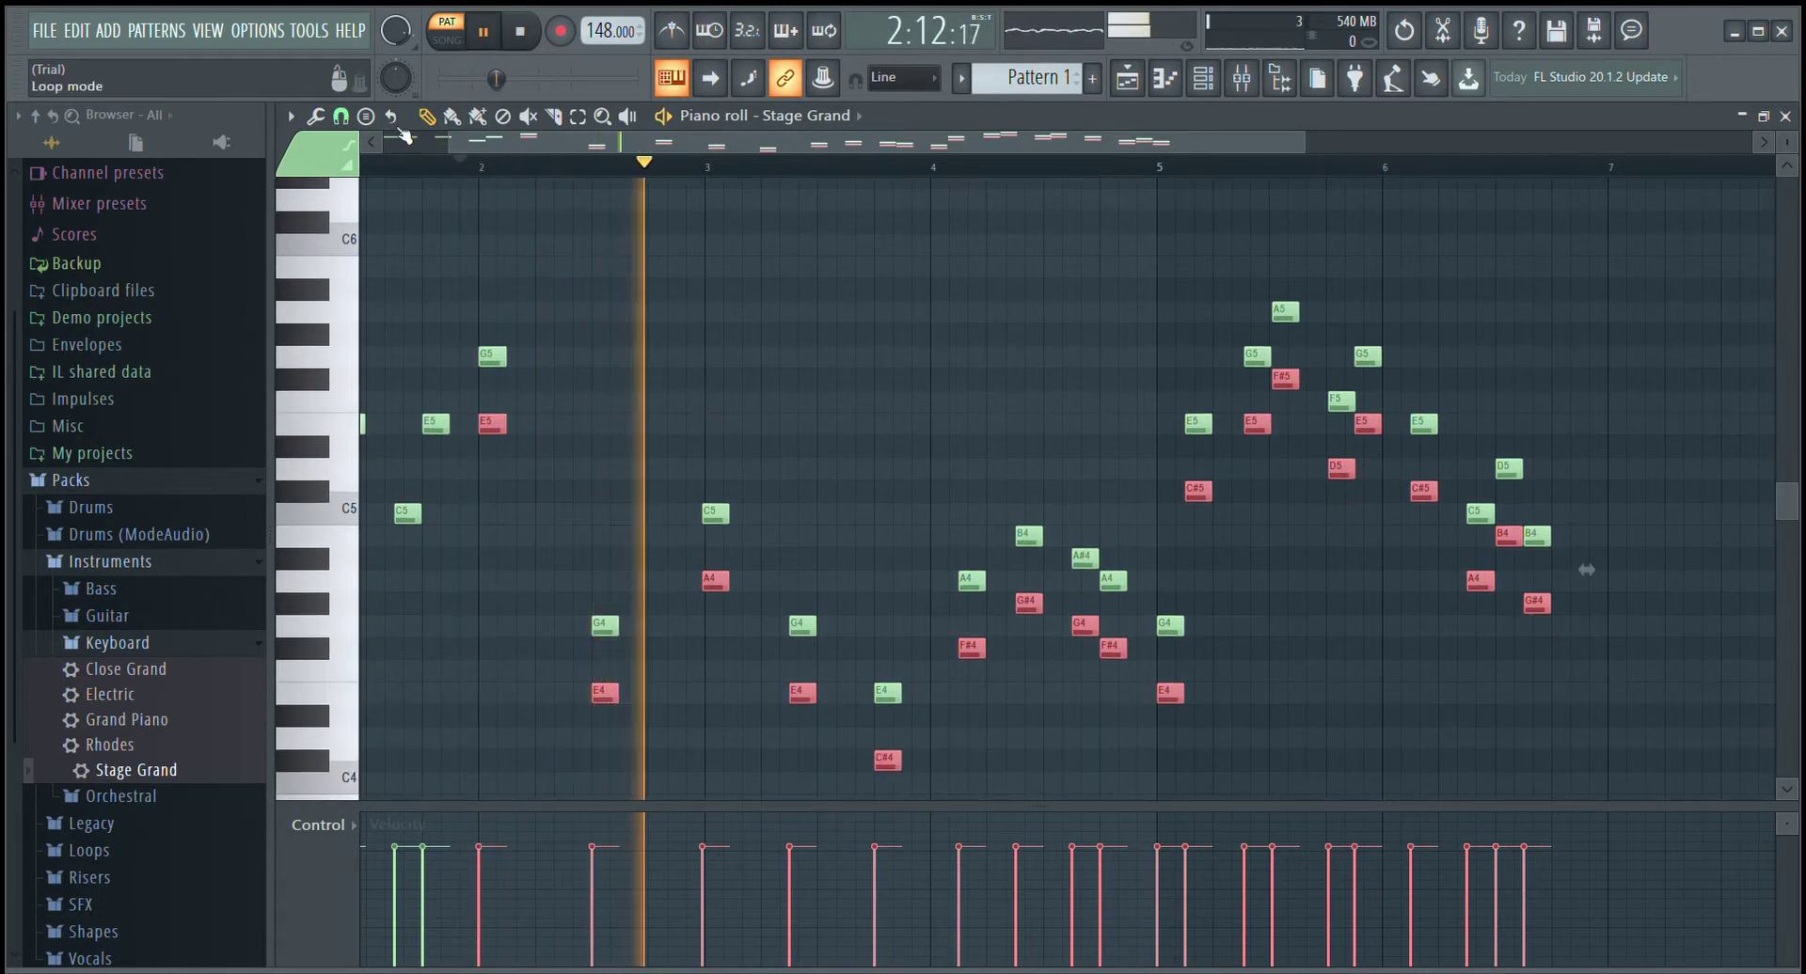
{"action": "left_click", "coordinate": [482, 31]}
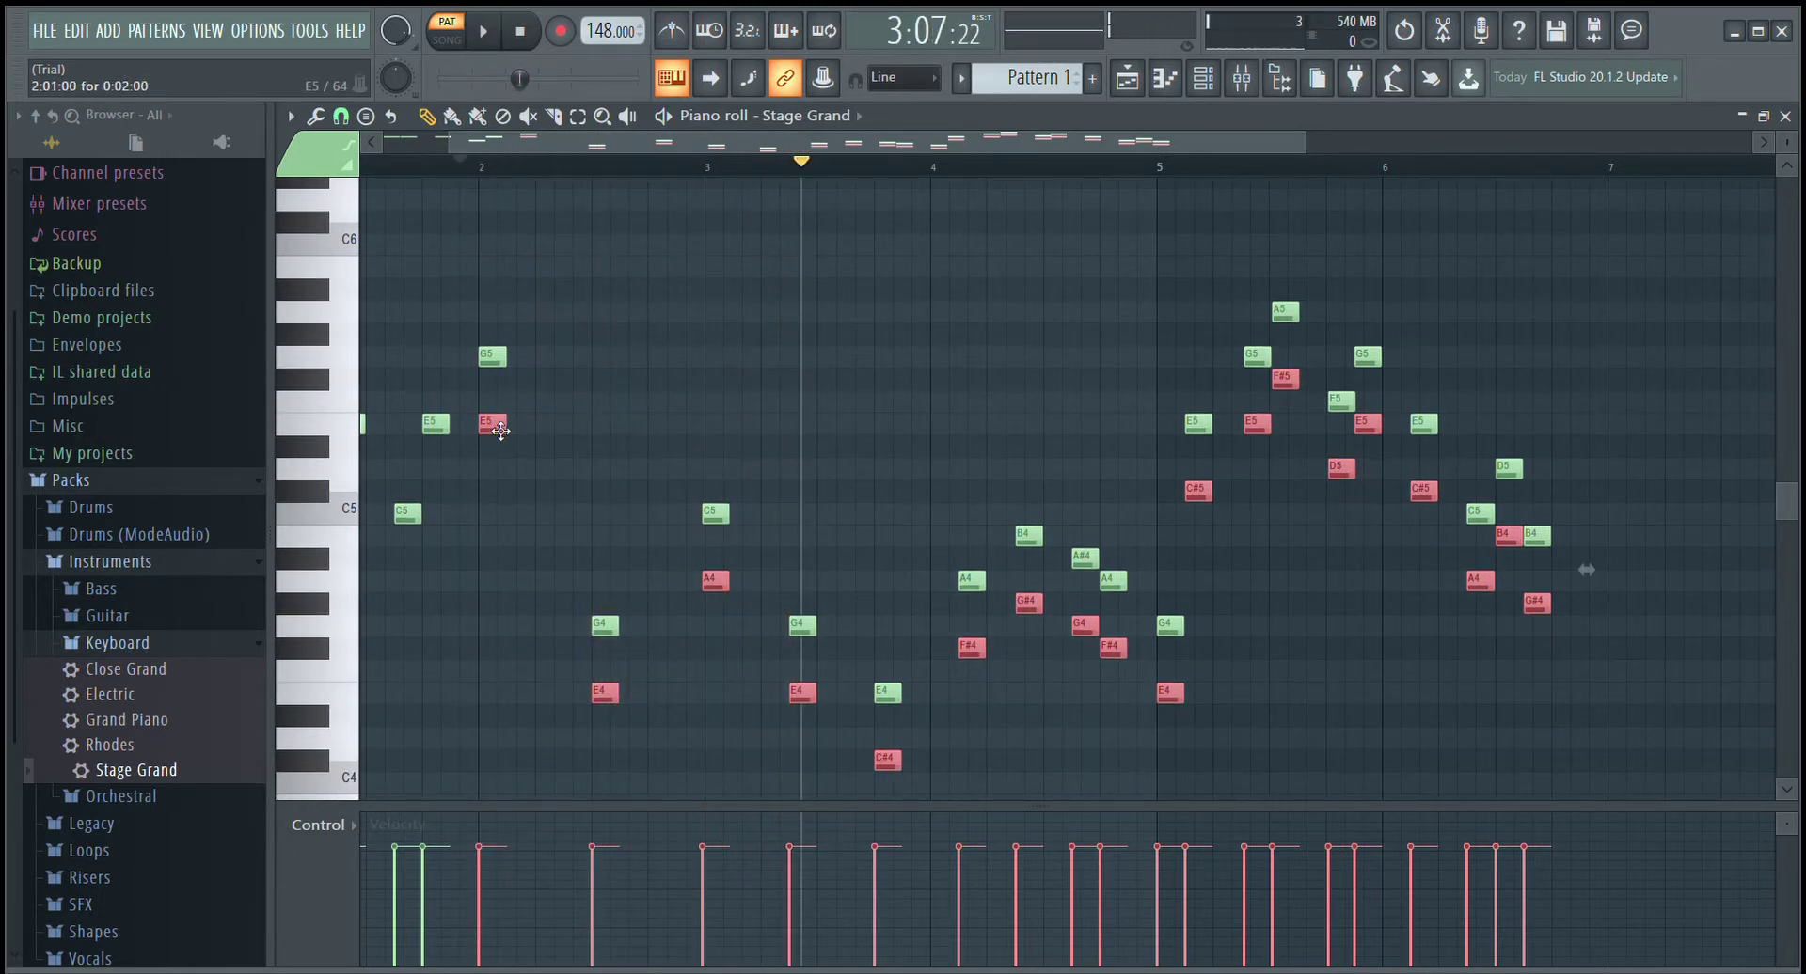
- Shift the pasted notes so they begin with E5 at the start of bar 3, and play from the end of bar 2
{"action": "left_click_drag", "start_coordinate": [500, 431], "coordinate": [723, 409]}
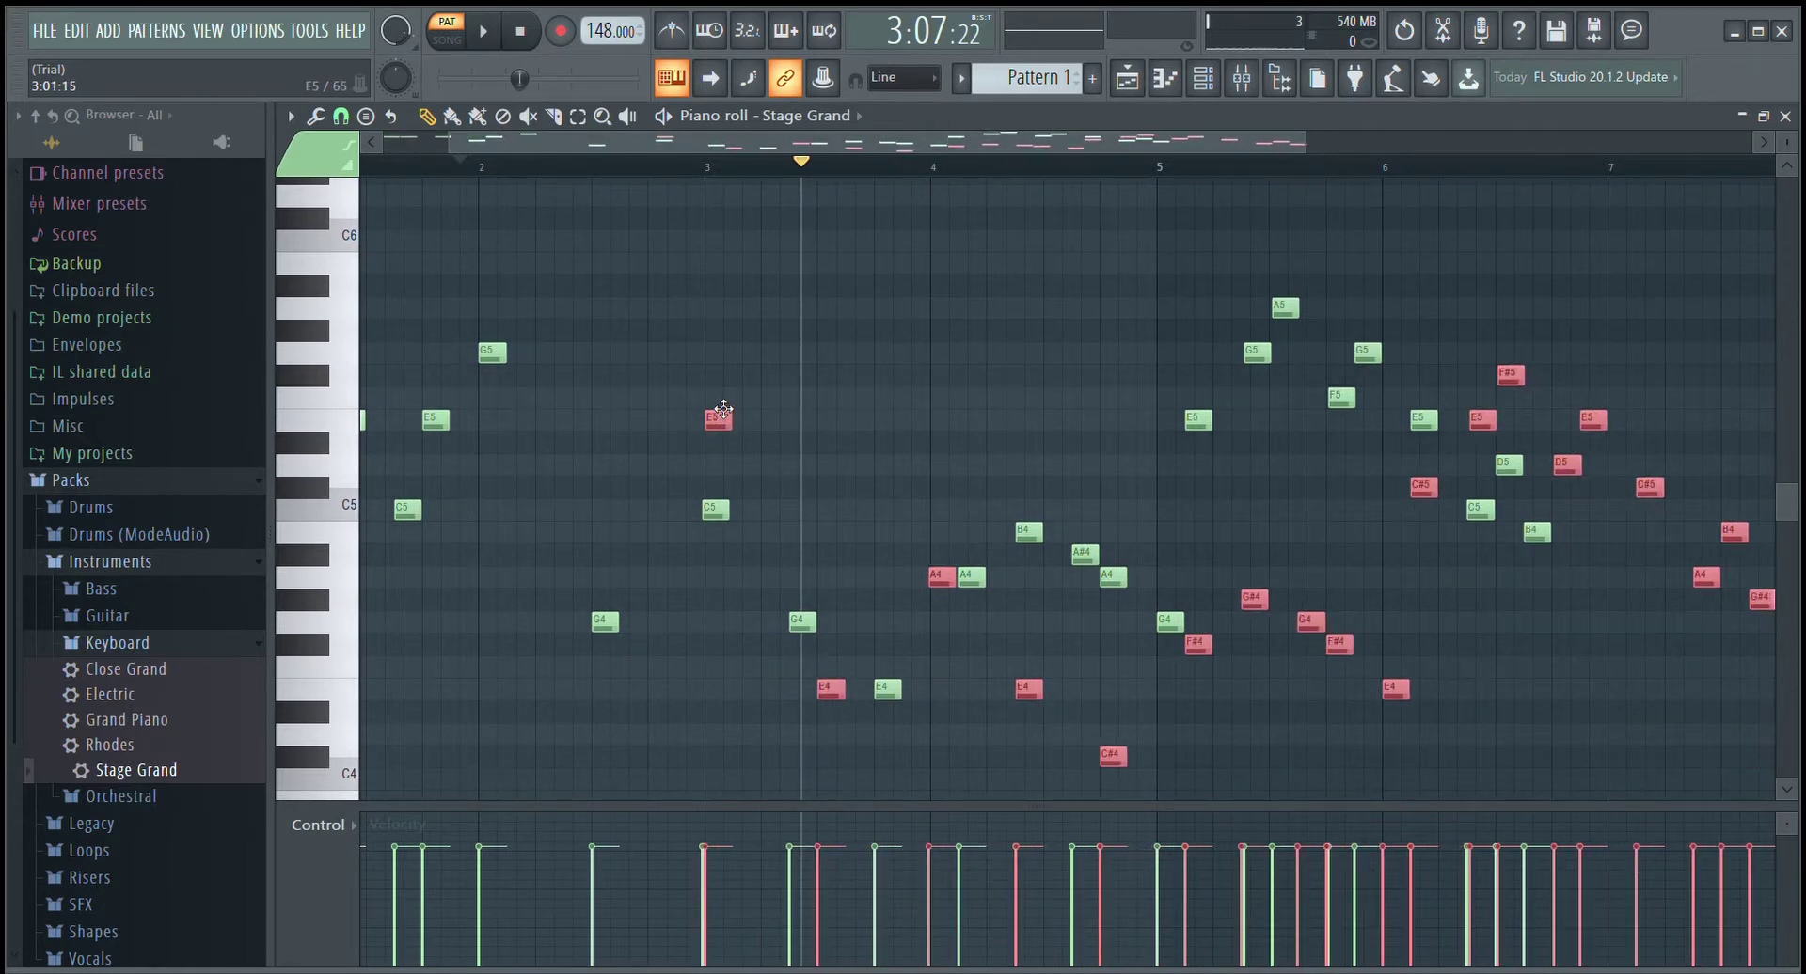
{"action": "left_click", "coordinate": [481, 34]}
{"action": "left_click", "coordinate": [483, 35]}
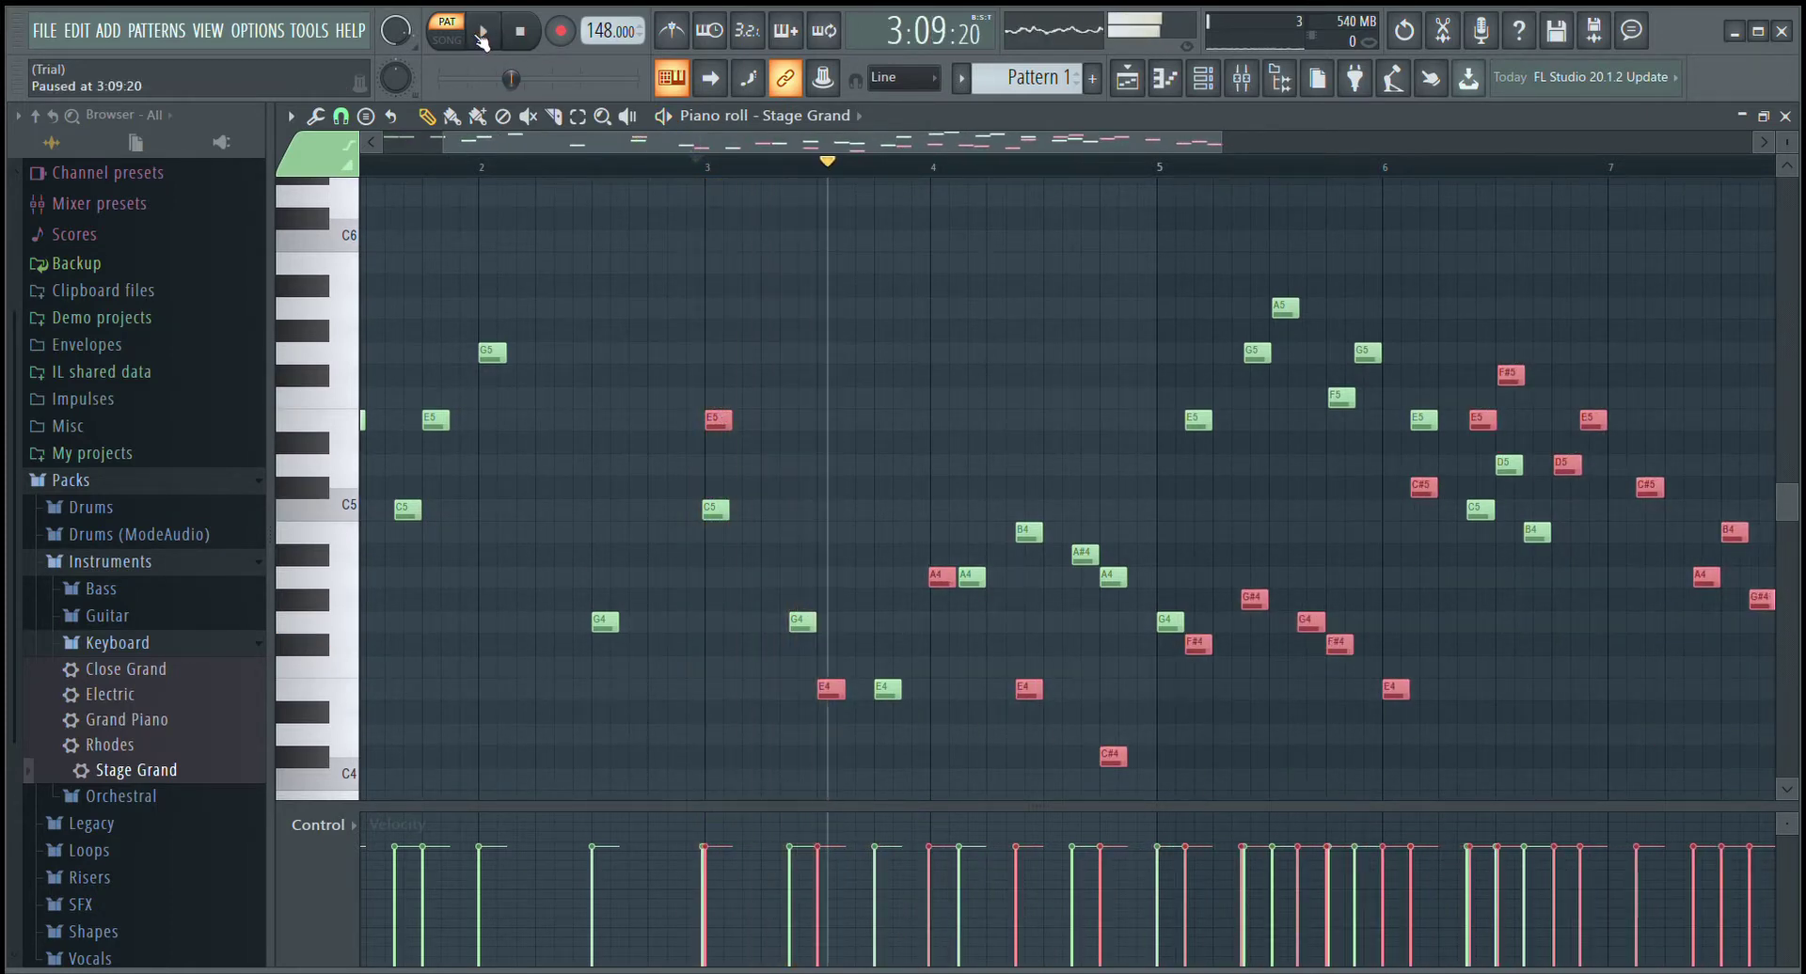
- Try a copy of the notes from bar 3 onward, beginning with E5 at the start of bar 3, and play it
{"action": "mouse_move", "coordinate": [732, 422]}
{"action": "left_mouse_down"}
{"action": "mouse_move", "coordinate": [851, 435]}
{"action": "mouse_move", "coordinate": [815, 767]}
{"action": "mouse_move", "coordinate": [733, 320]}
{"action": "mouse_move", "coordinate": [719, 450]}
{"action": "left_mouse_up"}
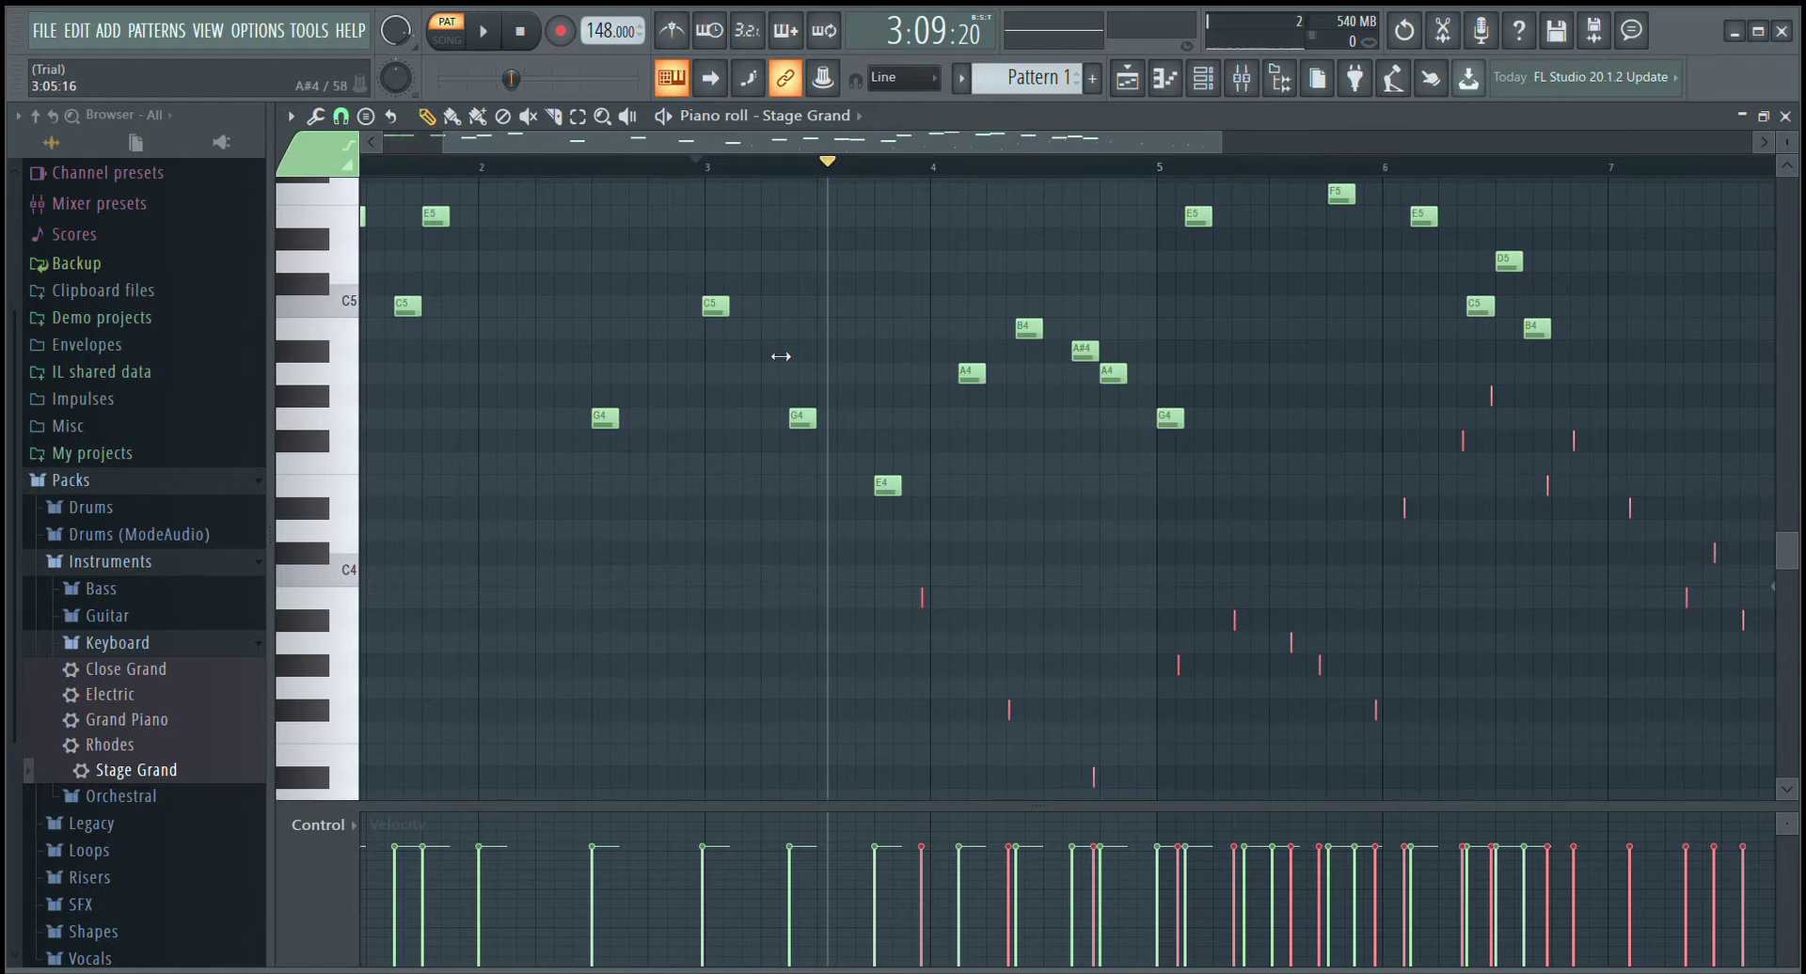
{"action": "left_click_drag", "start_coordinate": [893, 431], "coordinate": [729, 220]}
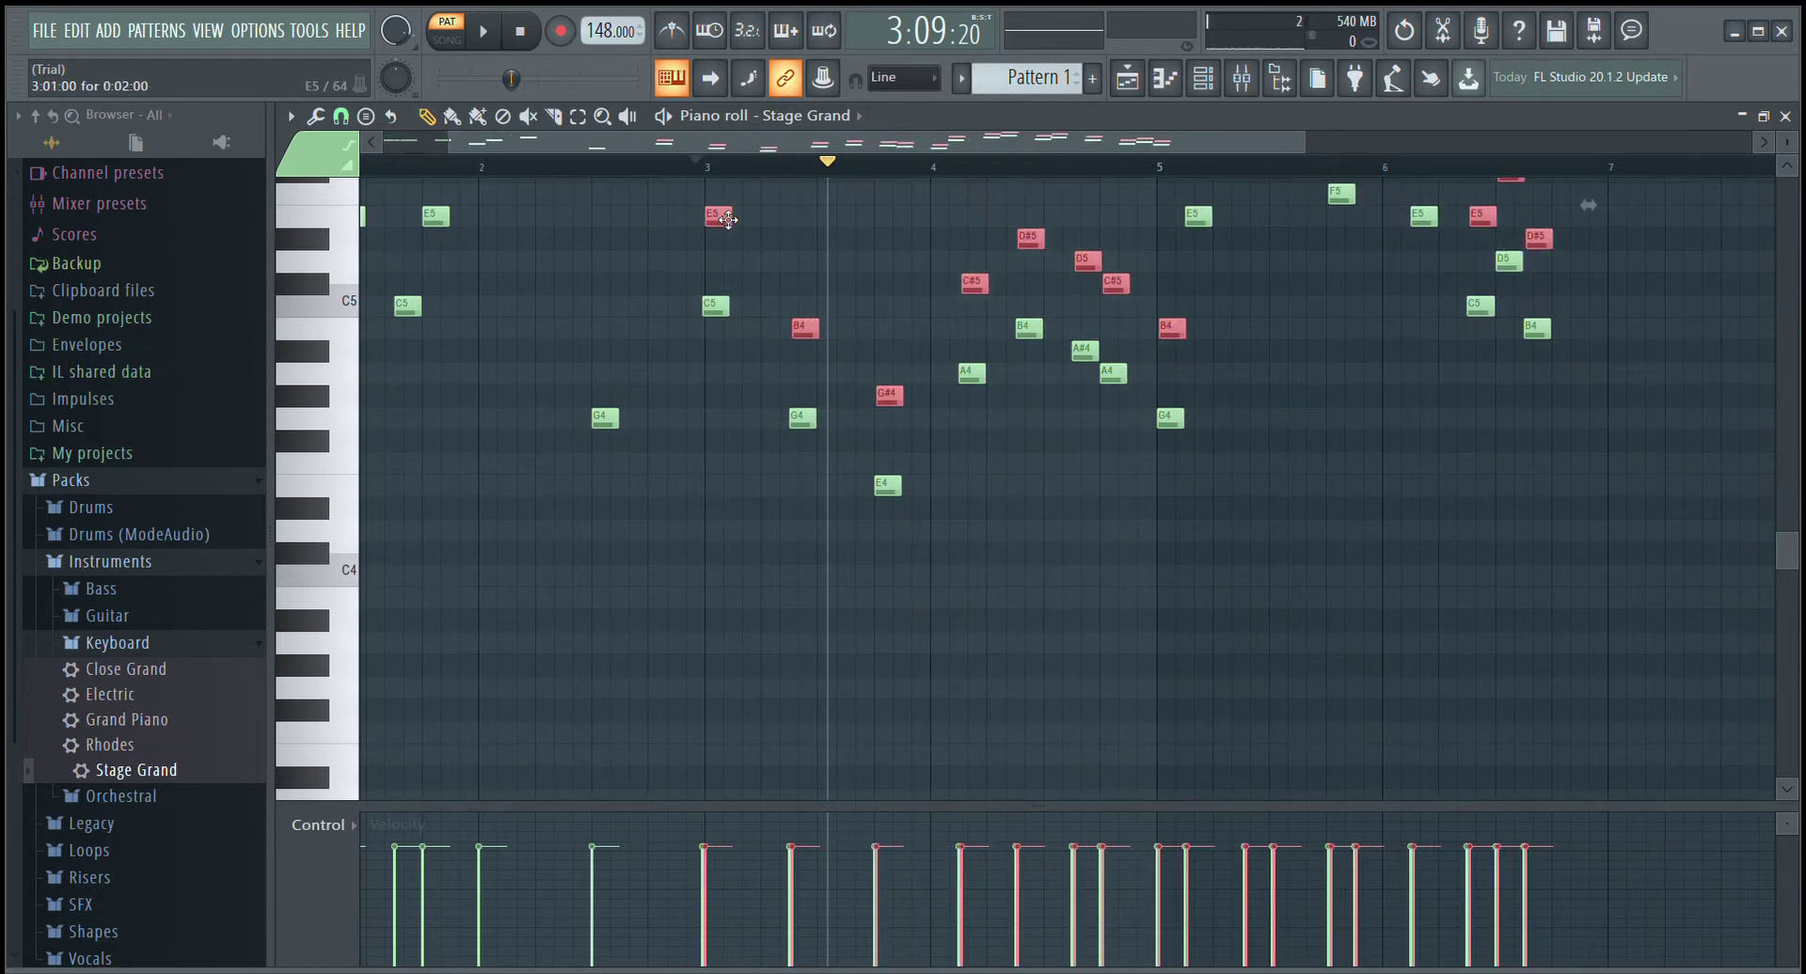
{"action": "left_click", "coordinate": [473, 41]}
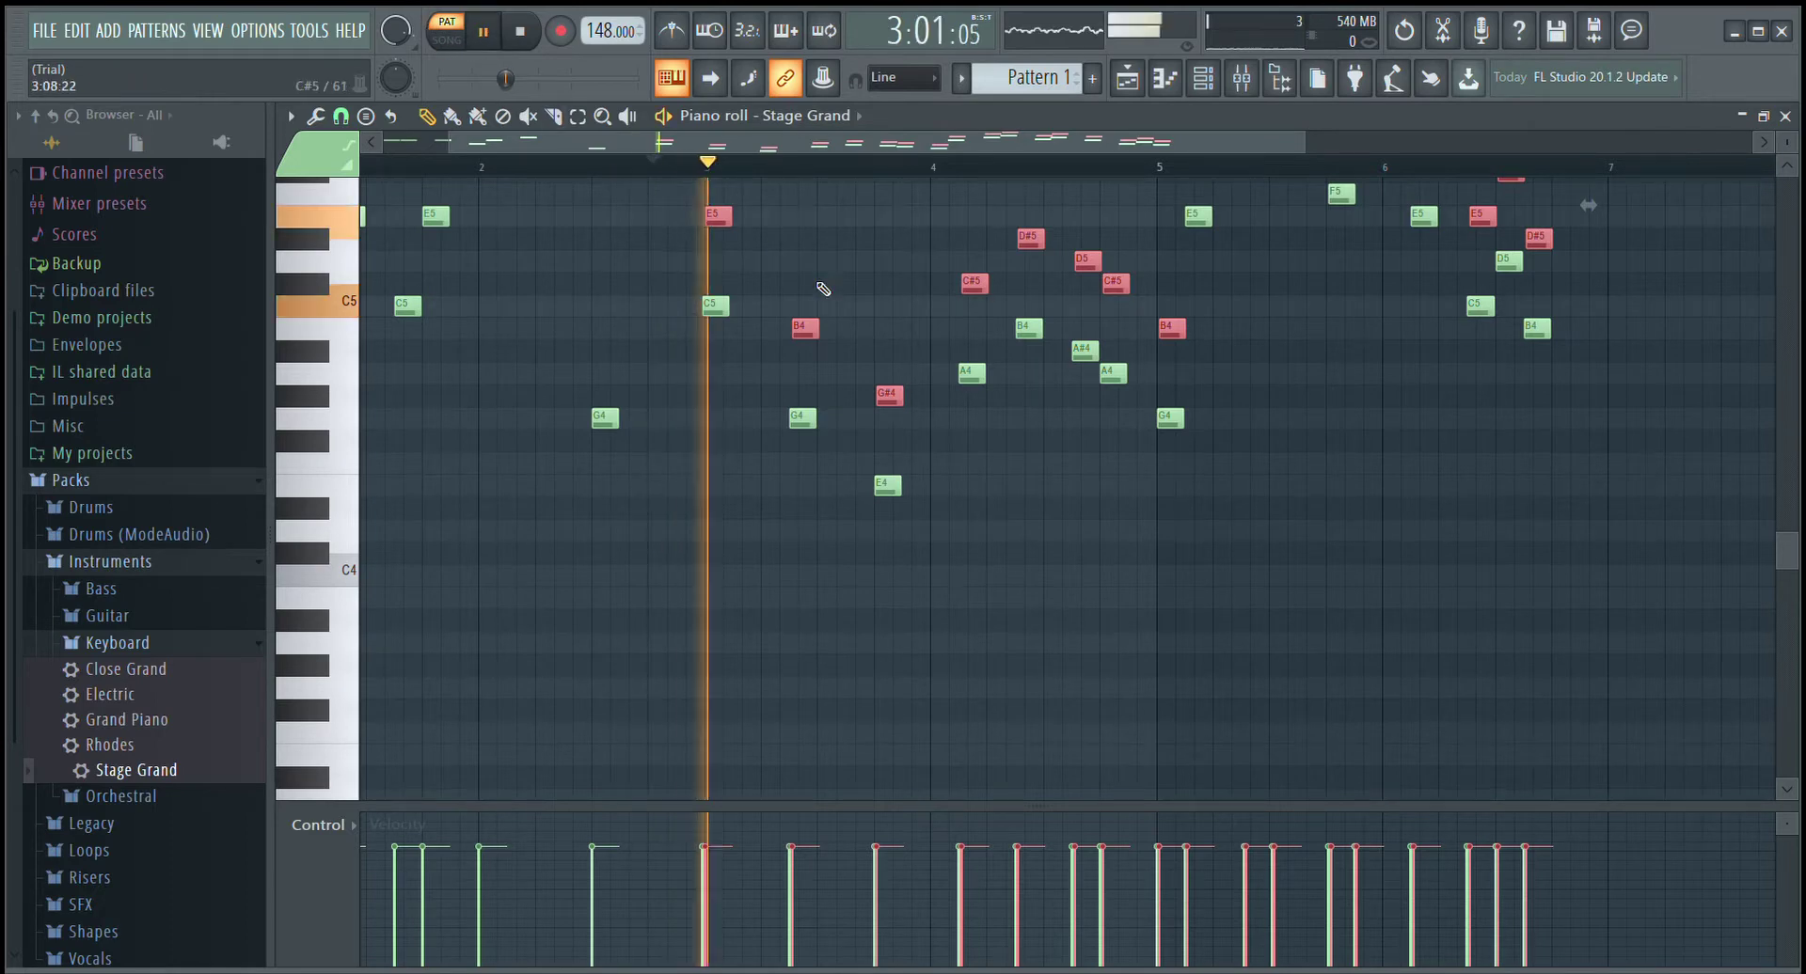
- Try the copied notes beginning on G5 and on E5 at the start of bar 3, playing from late bar 2
{"action": "scroll", "coordinate": [907, 404], "scroll_direction": "up", "scroll_amount": 3}
{"action": "left_click_drag", "start_coordinate": [726, 355], "coordinate": [1475, 760]}
{"action": "left_click", "coordinate": [467, 28]}
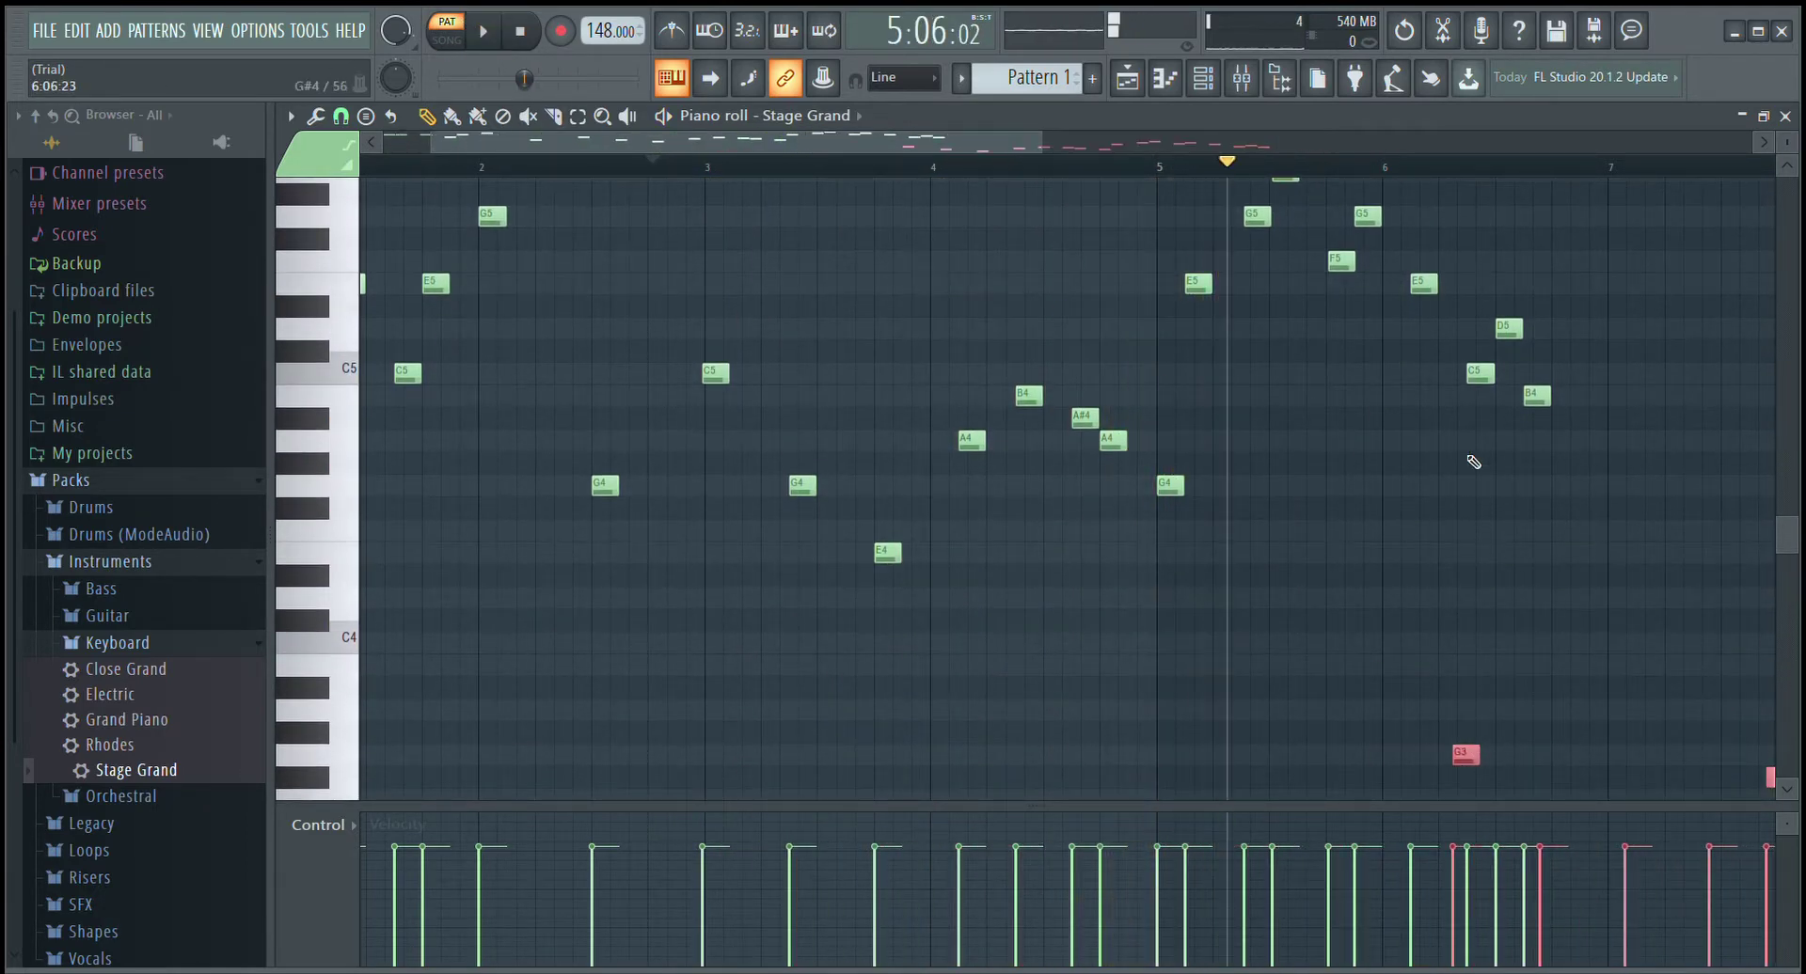
{"action": "scroll", "coordinate": [1475, 565], "scroll_direction": "down", "scroll_amount": 3}
{"action": "left_click_drag", "start_coordinate": [1477, 654], "coordinate": [734, 182]}
{"action": "key", "text": "space"}
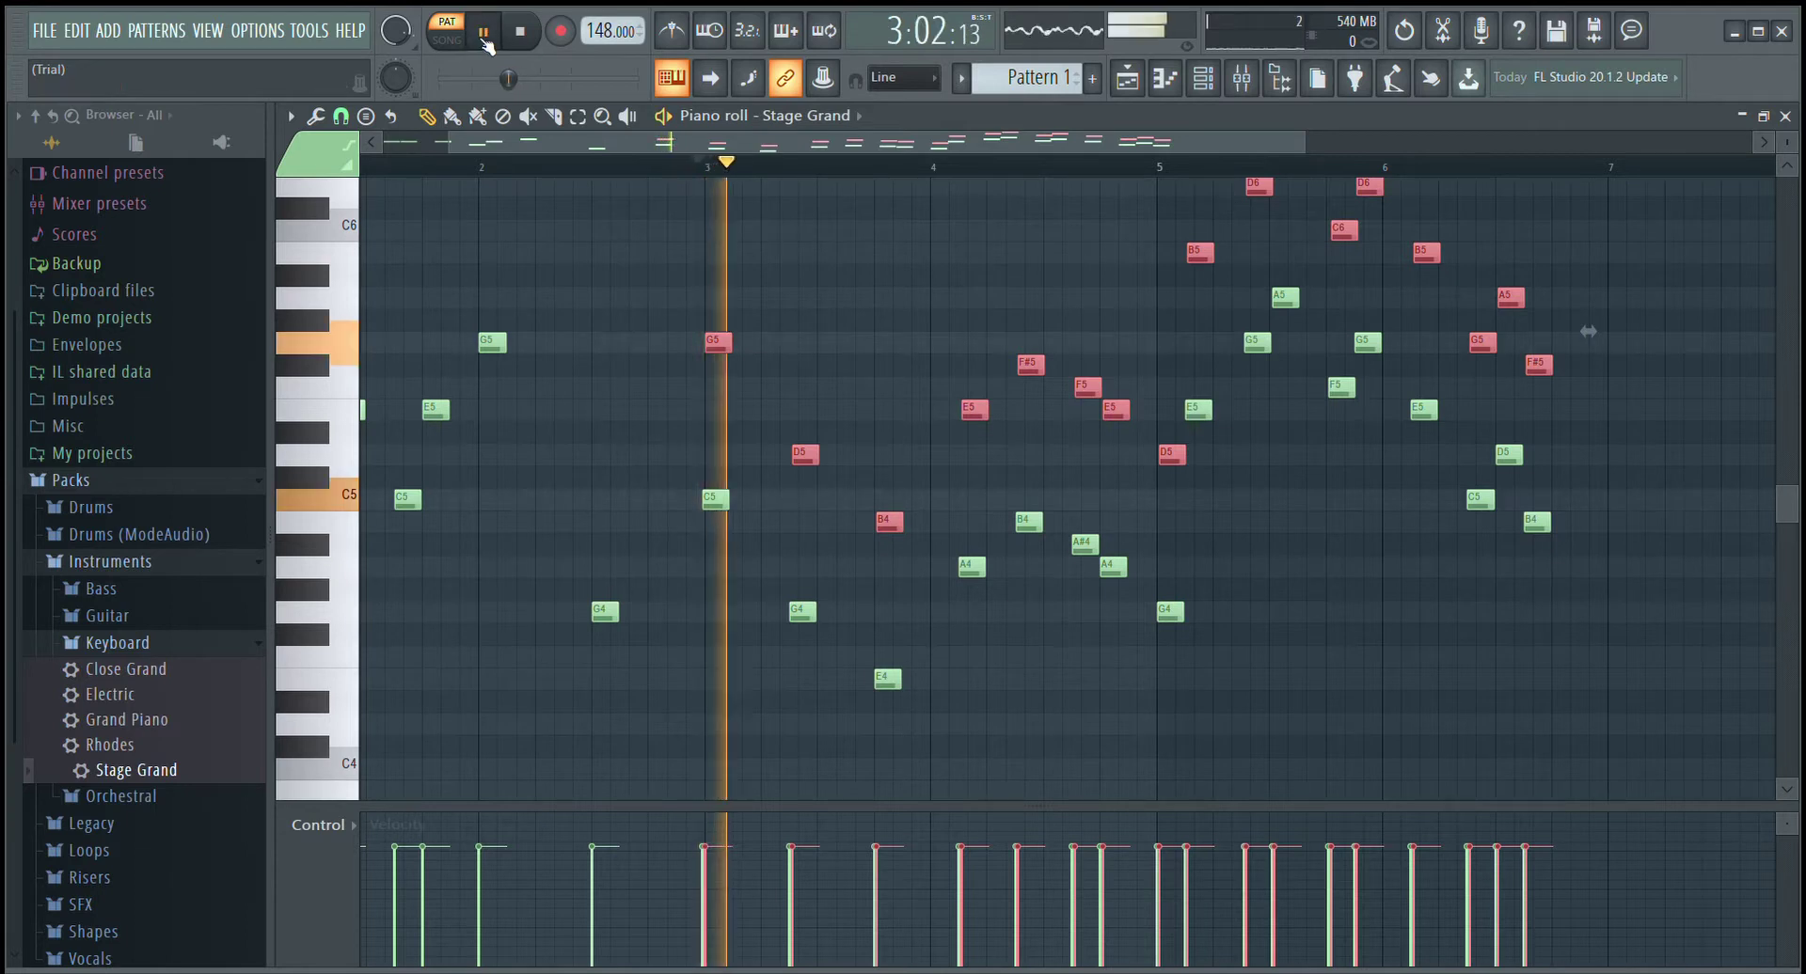
{"action": "left_click_drag", "start_coordinate": [729, 350], "coordinate": [729, 415]}
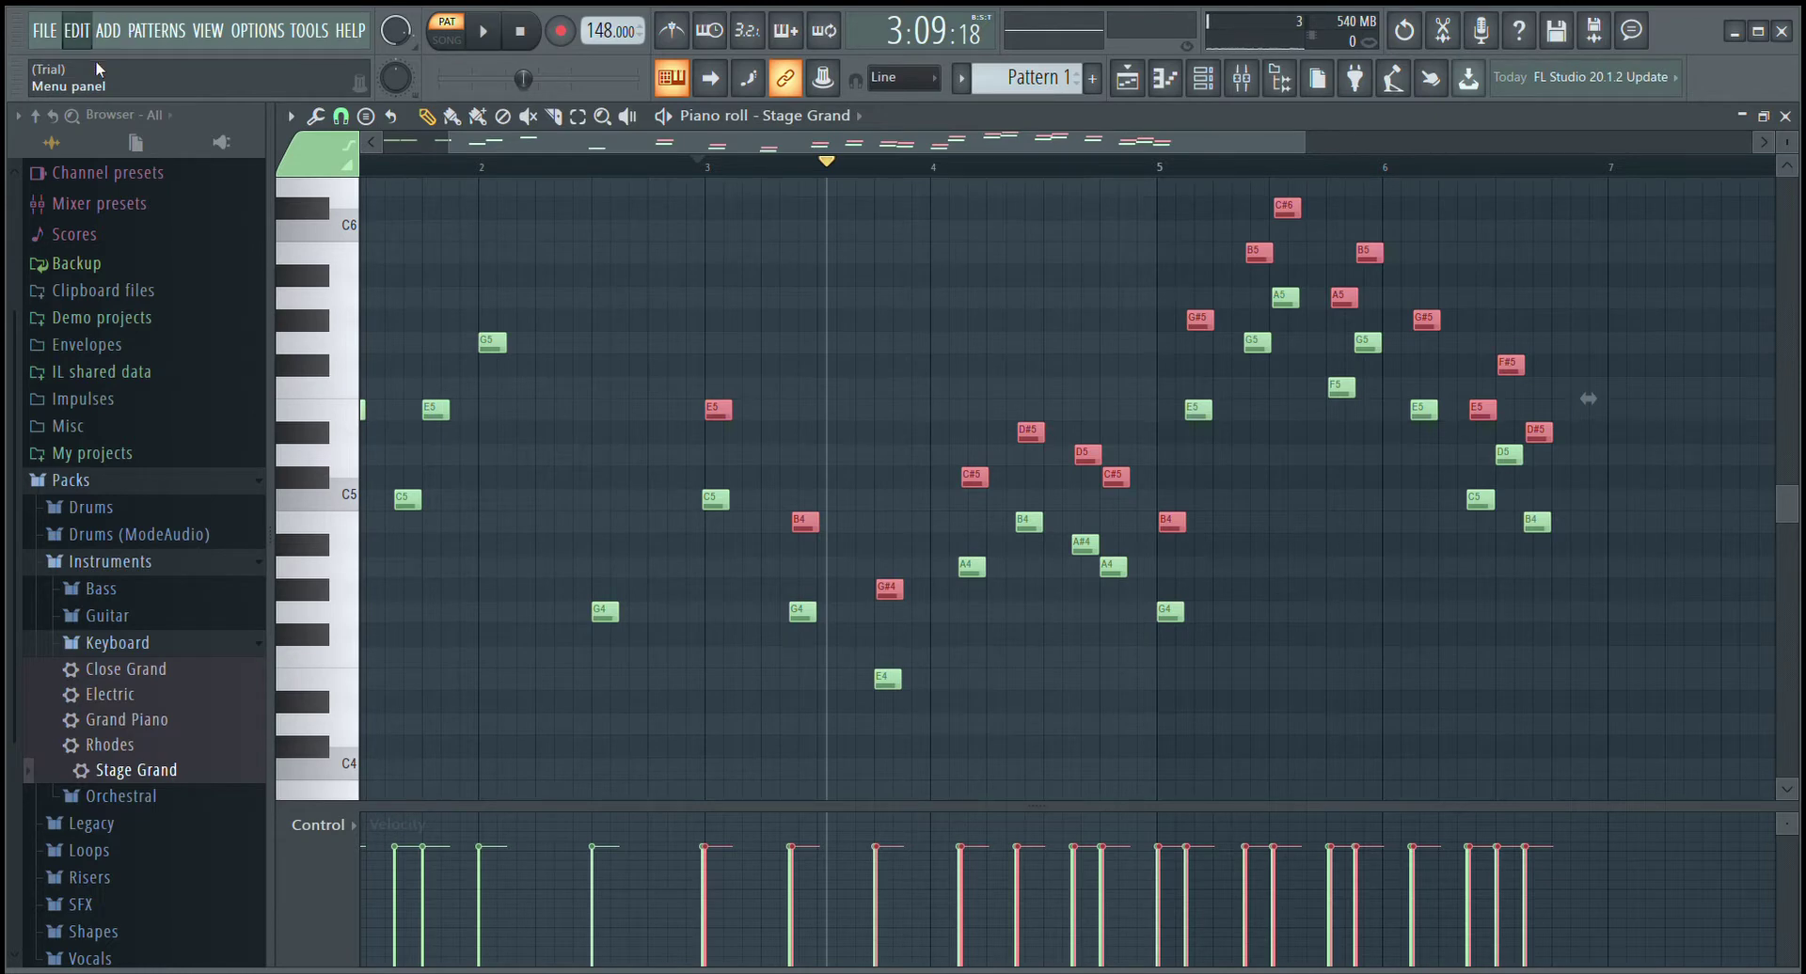
- Undo the pasting and moving of the copied notes, back to the original single-note melody
{"action": "key", "text": "ctrl+alt+z"}
{"action": "key", "text": "ctrl+alt+z"}
{"action": "key", "text": "ctrl+alt+z"}
{"action": "key", "text": "ctrl+alt+z"}
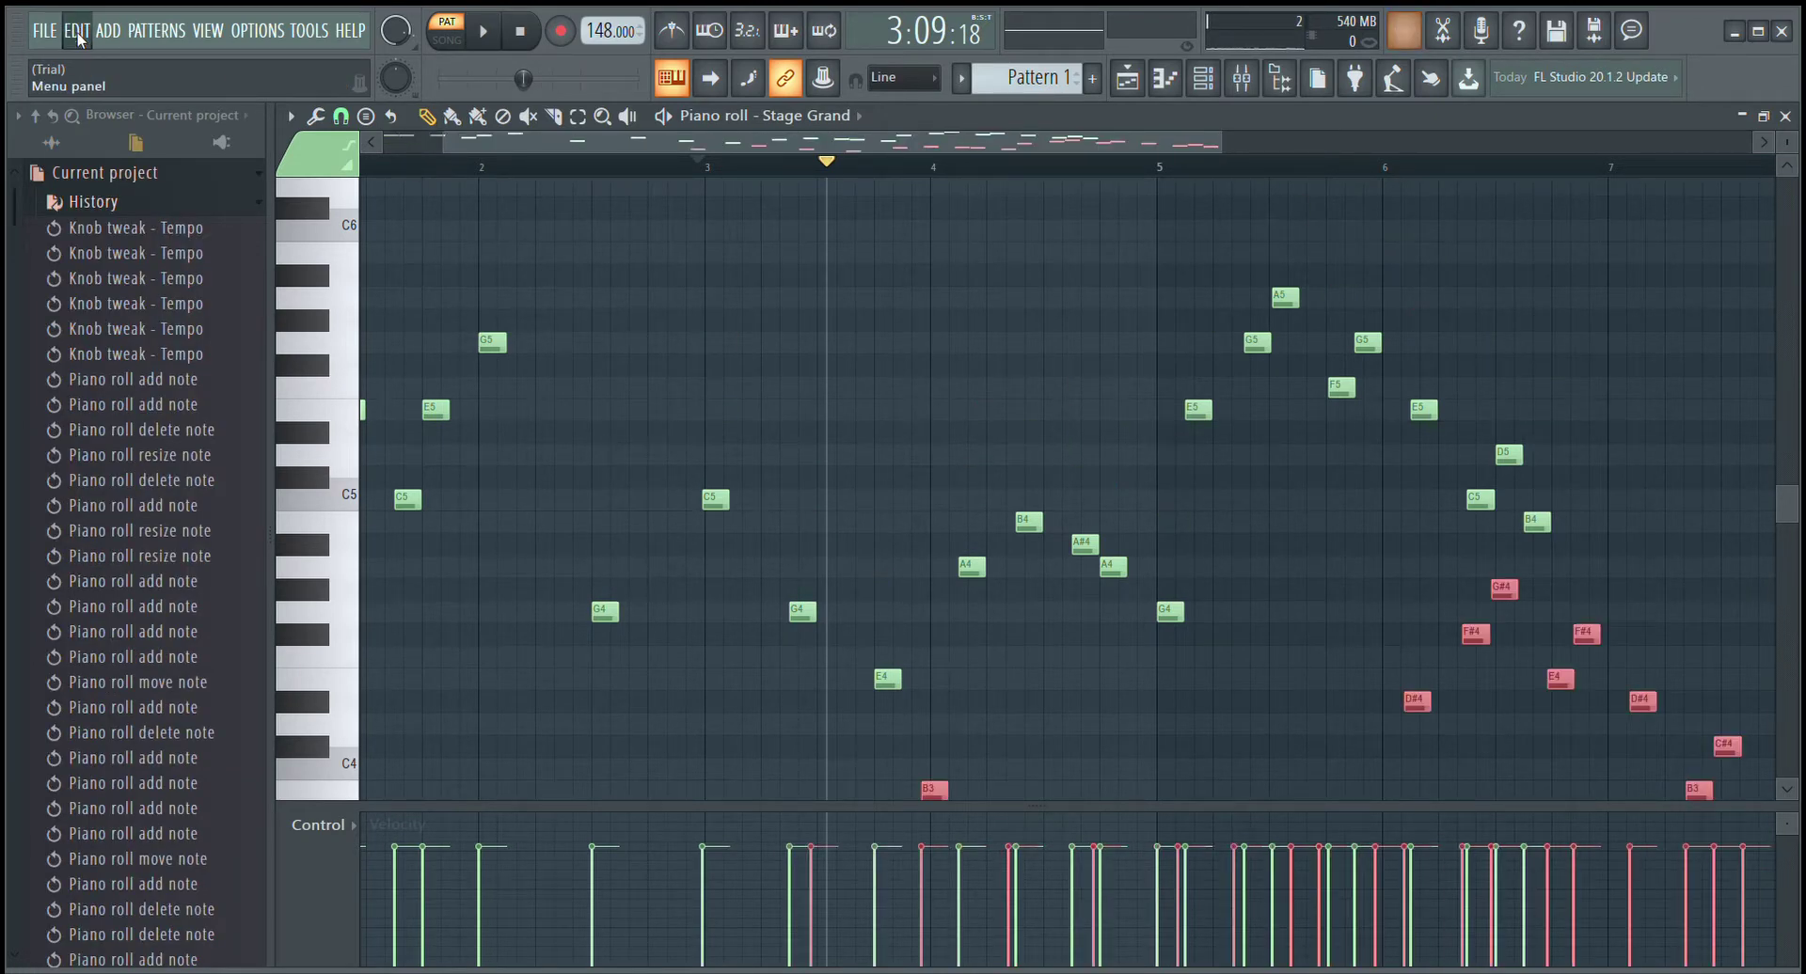
{"action": "key", "text": "ctrl+alt+z"}
{"action": "key", "text": "ctrl+alt+z"}
{"action": "key", "text": "ctrl+alt+z"}
{"action": "key", "text": "ctrl+alt+z"}
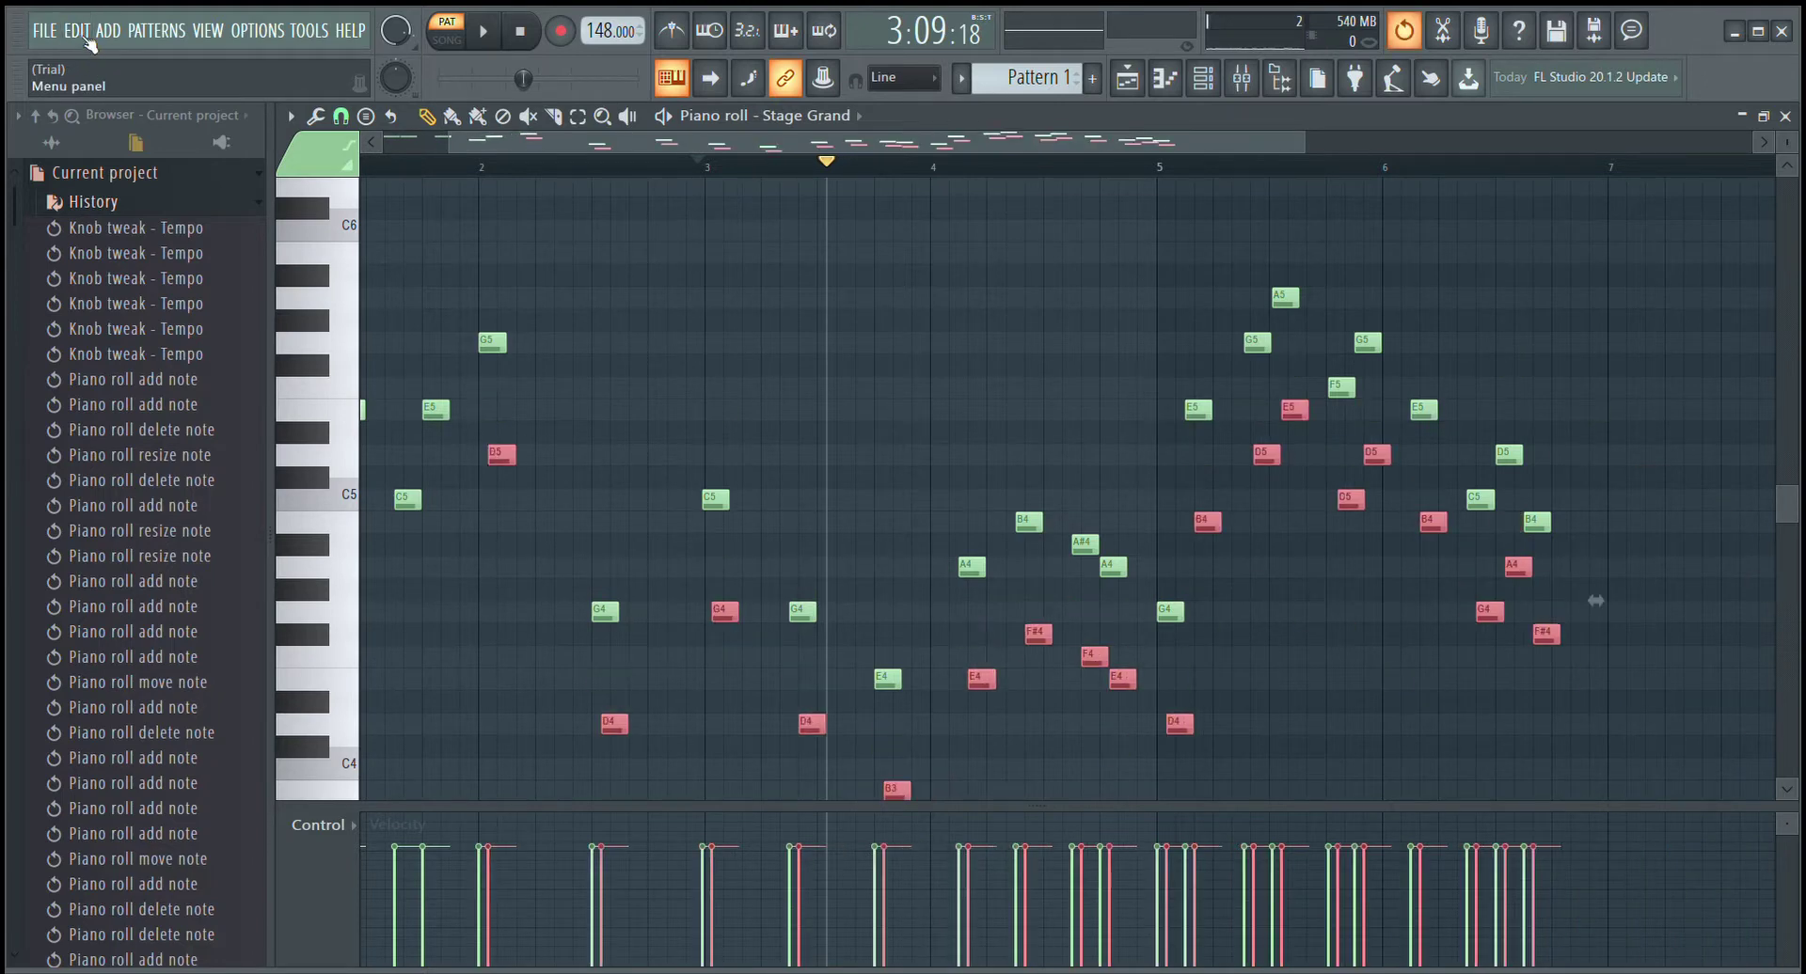
{"action": "key", "text": "ctrl+alt+z"}
{"action": "left_click", "coordinate": [90, 53]}
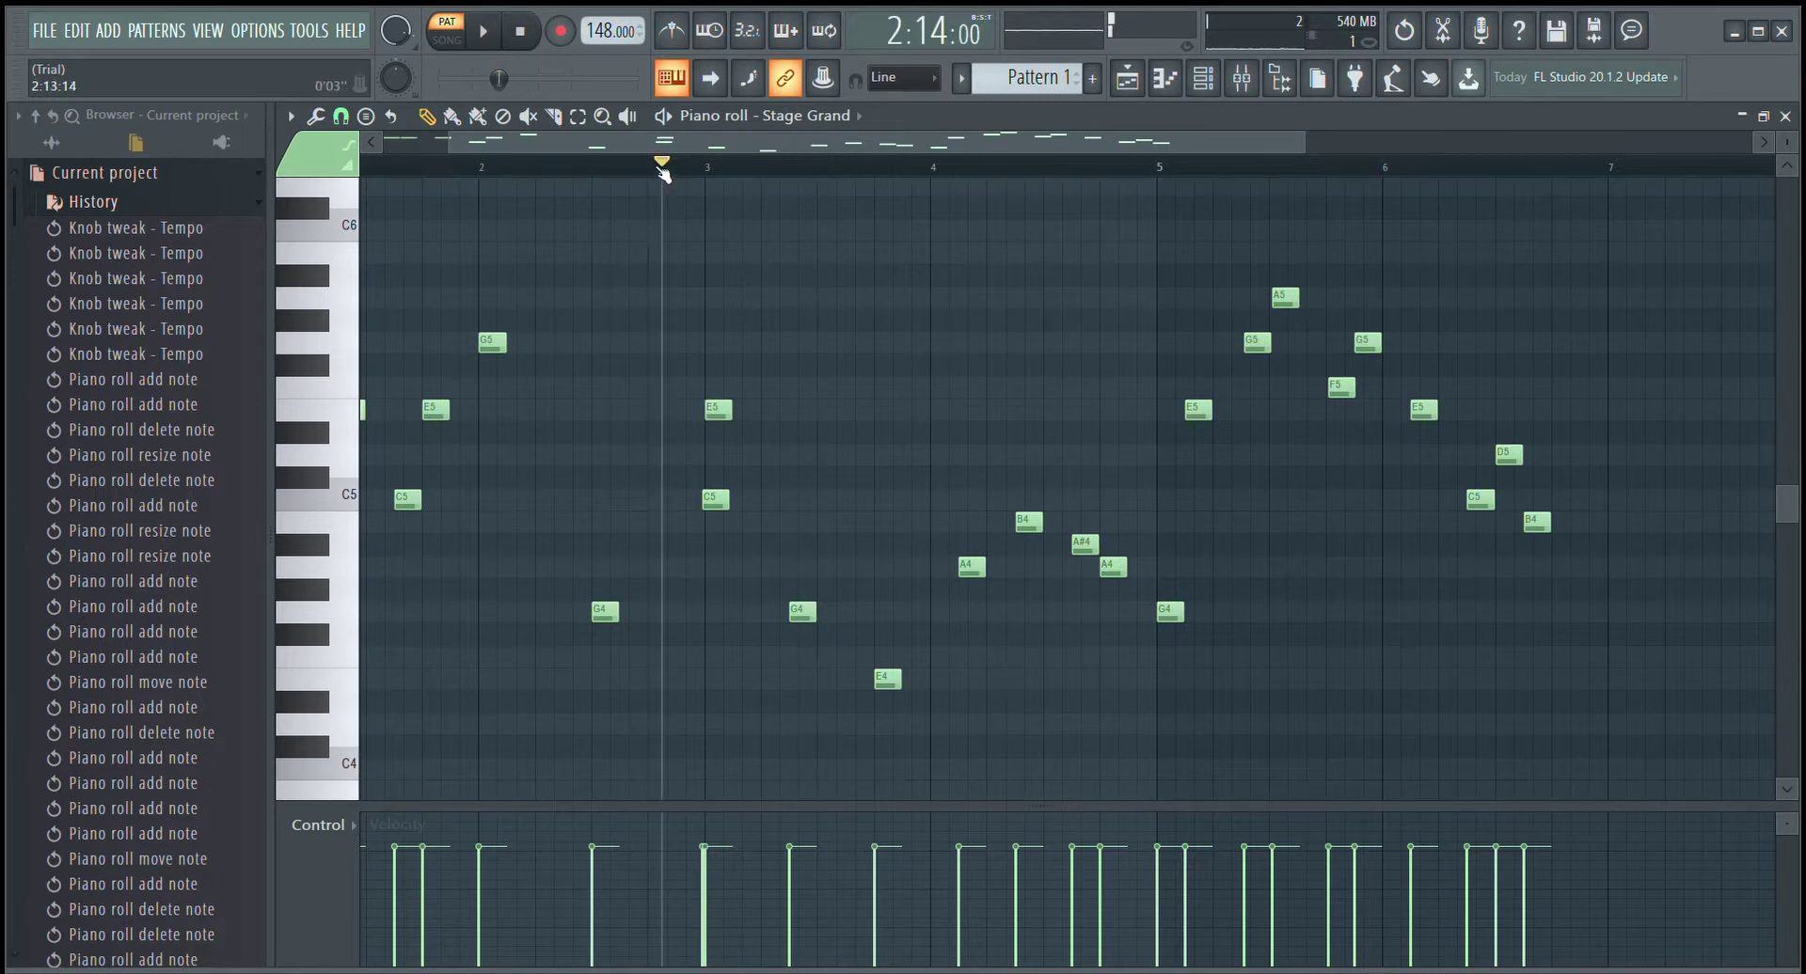
- Add harmony notes E5, C5 and G4 in bar 3 and F4, G4, F#4 and F4 in bar 4, playing from late bar 2
{"action": "key", "text": "space"}
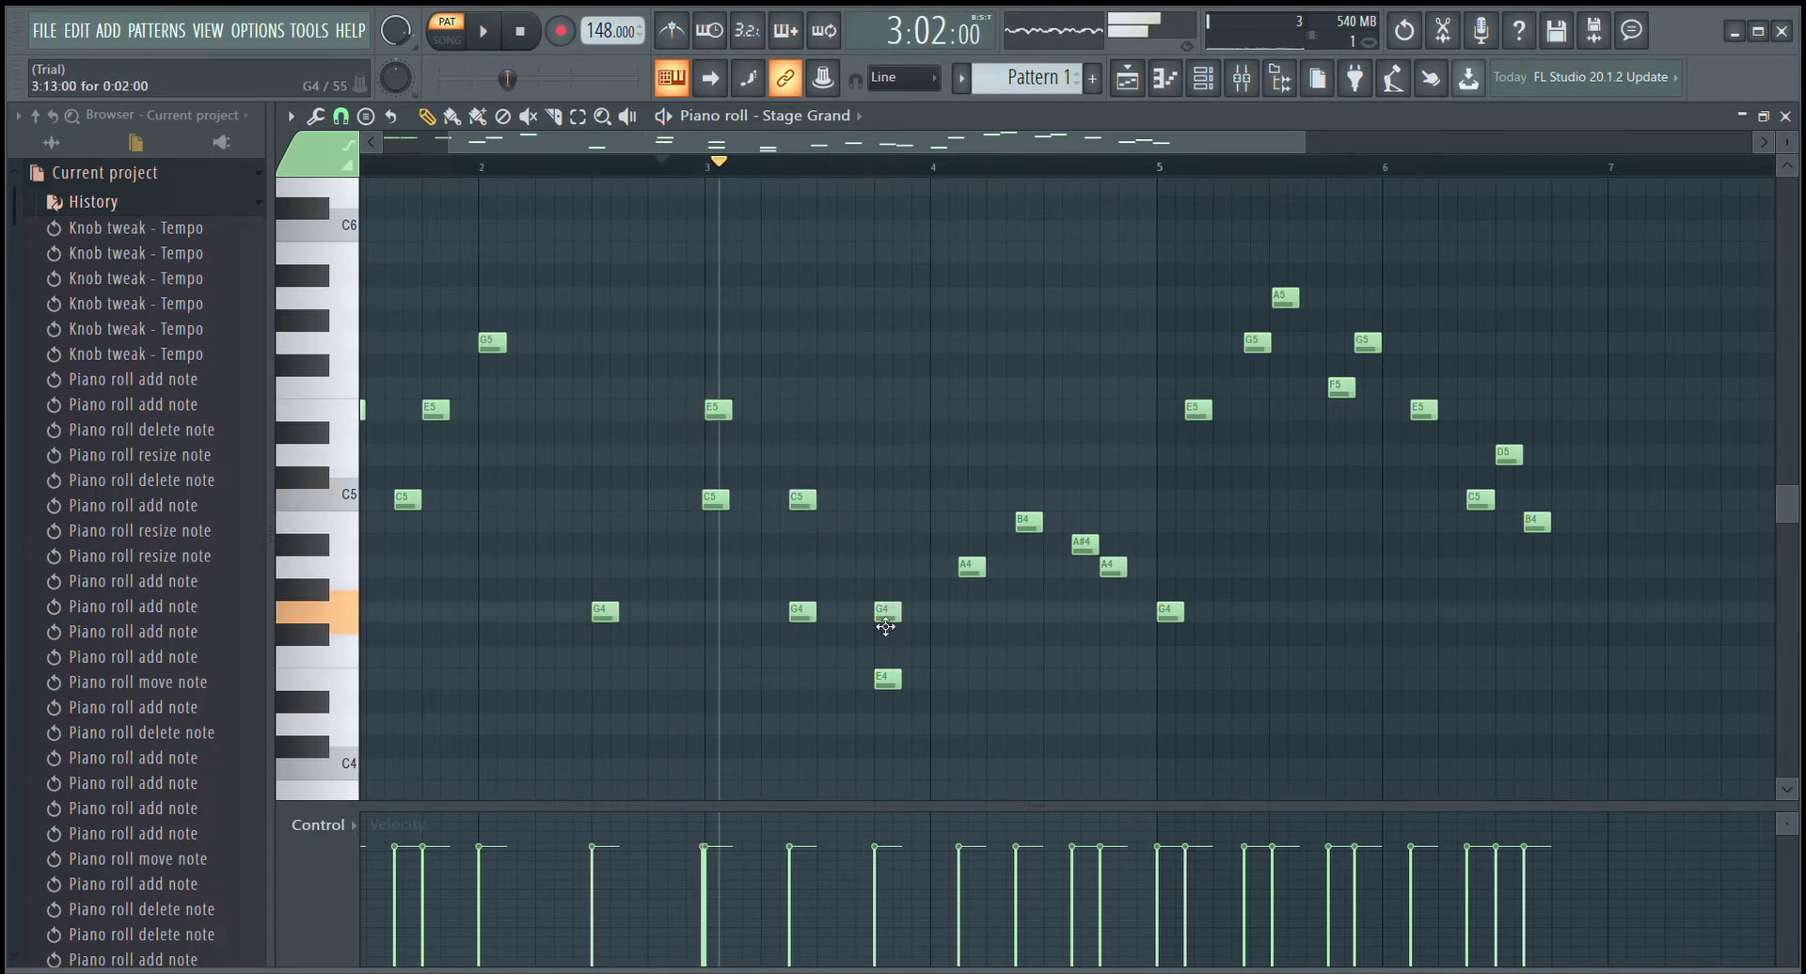
{"action": "left_click", "coordinate": [485, 46]}
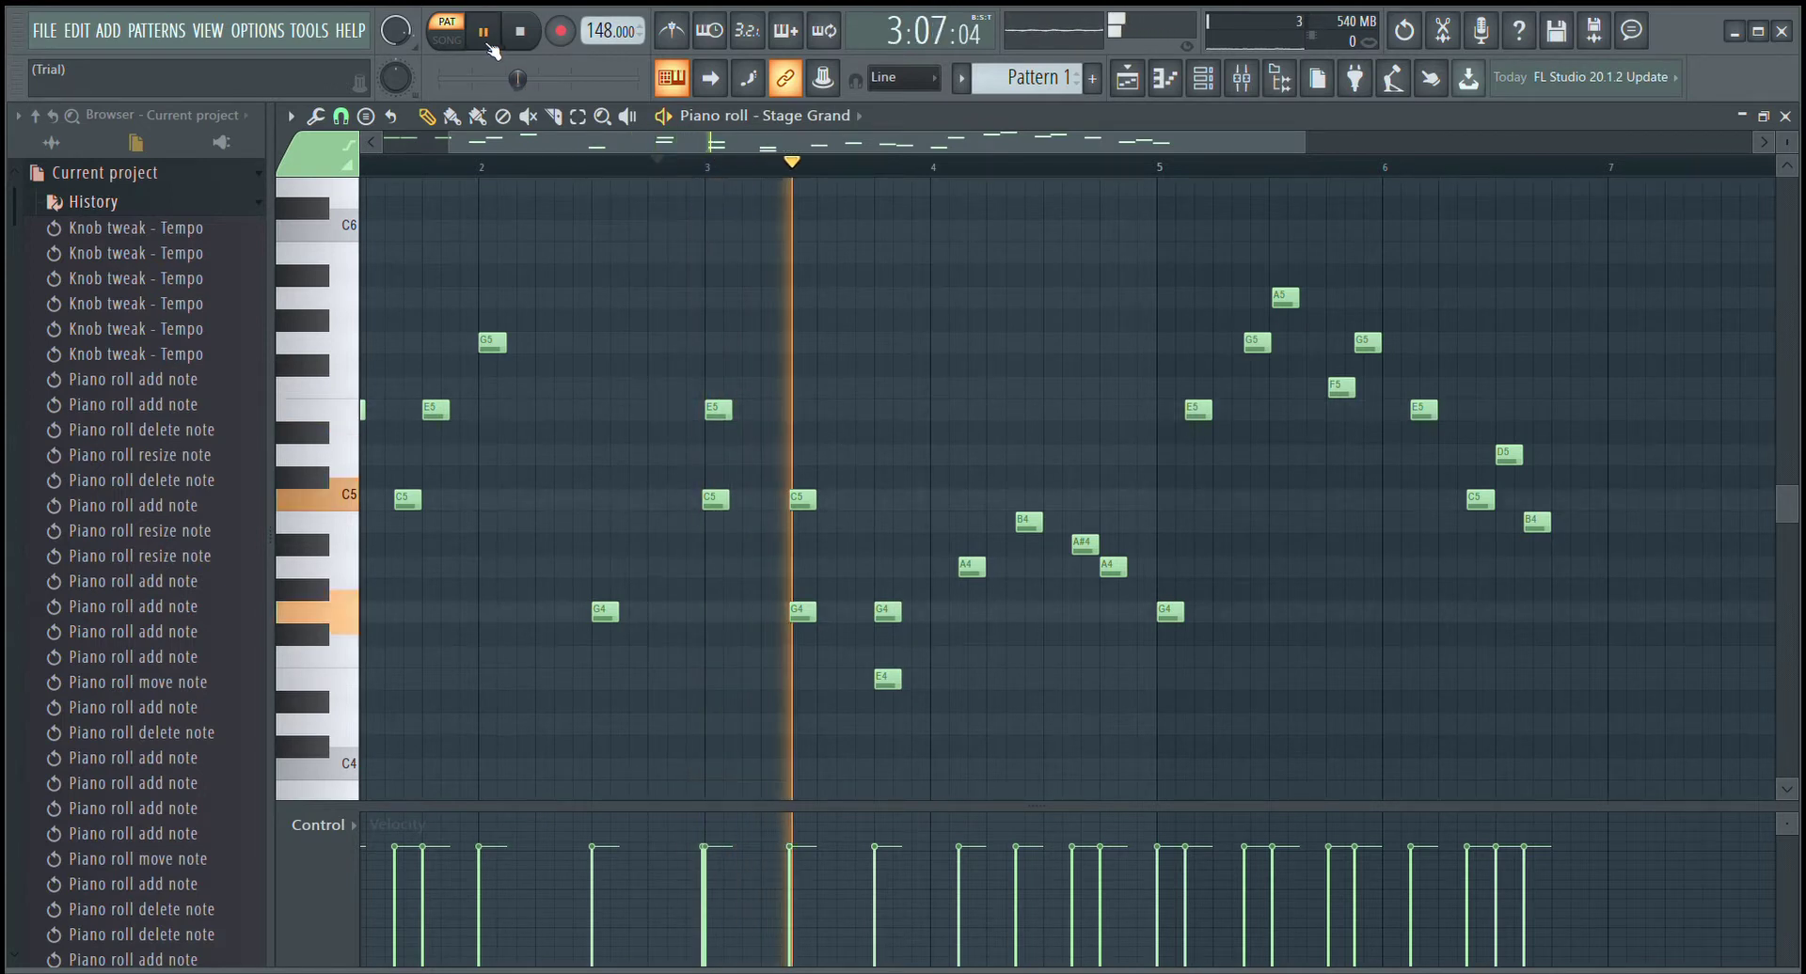
{"action": "left_click", "coordinate": [487, 44]}
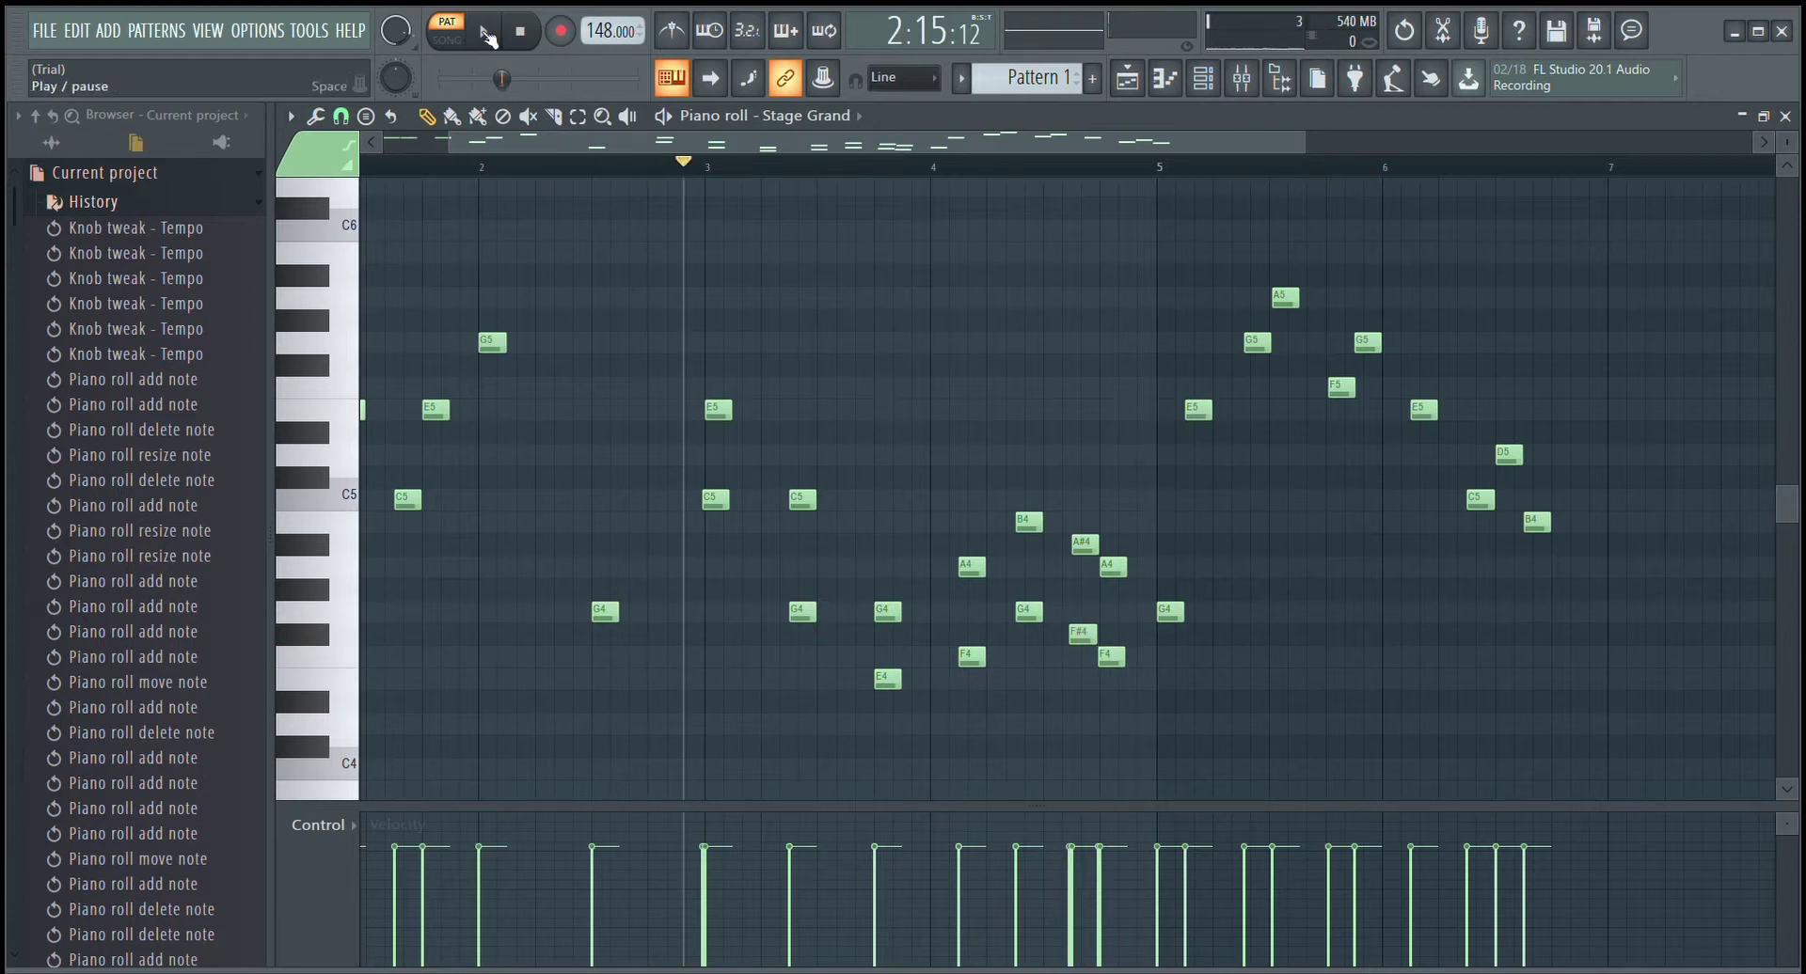
{"action": "left_click", "coordinate": [487, 35]}
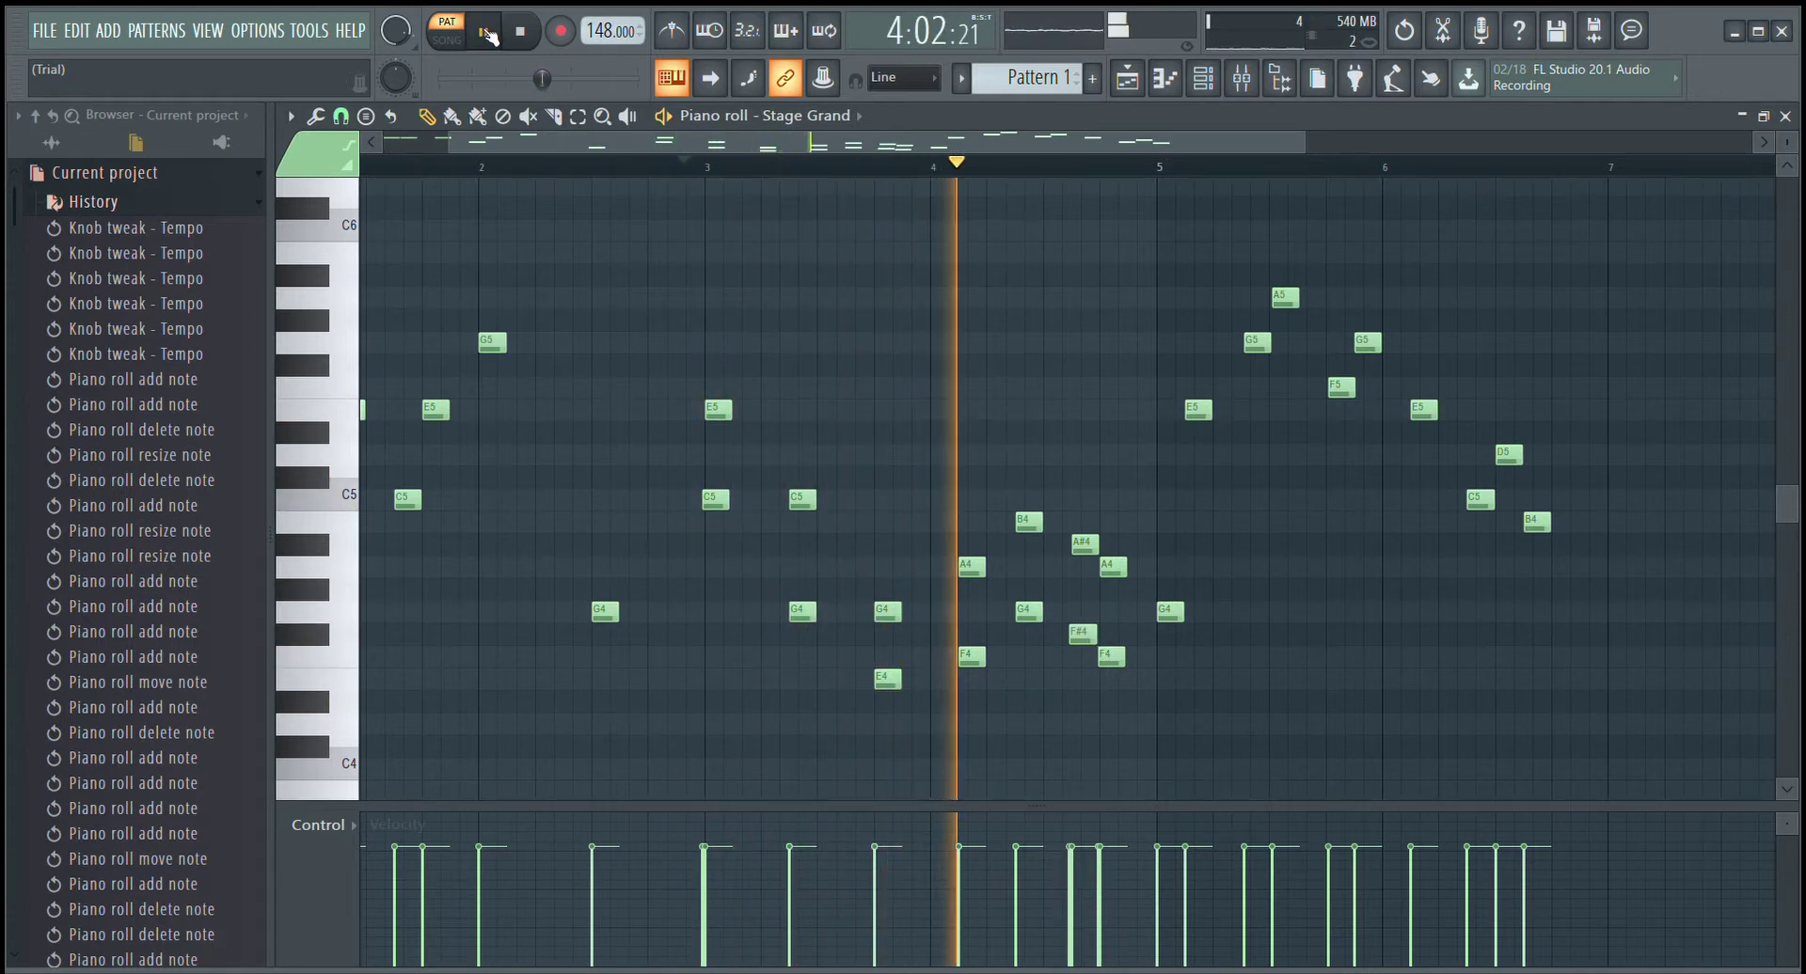
{"action": "left_click", "coordinate": [489, 35]}
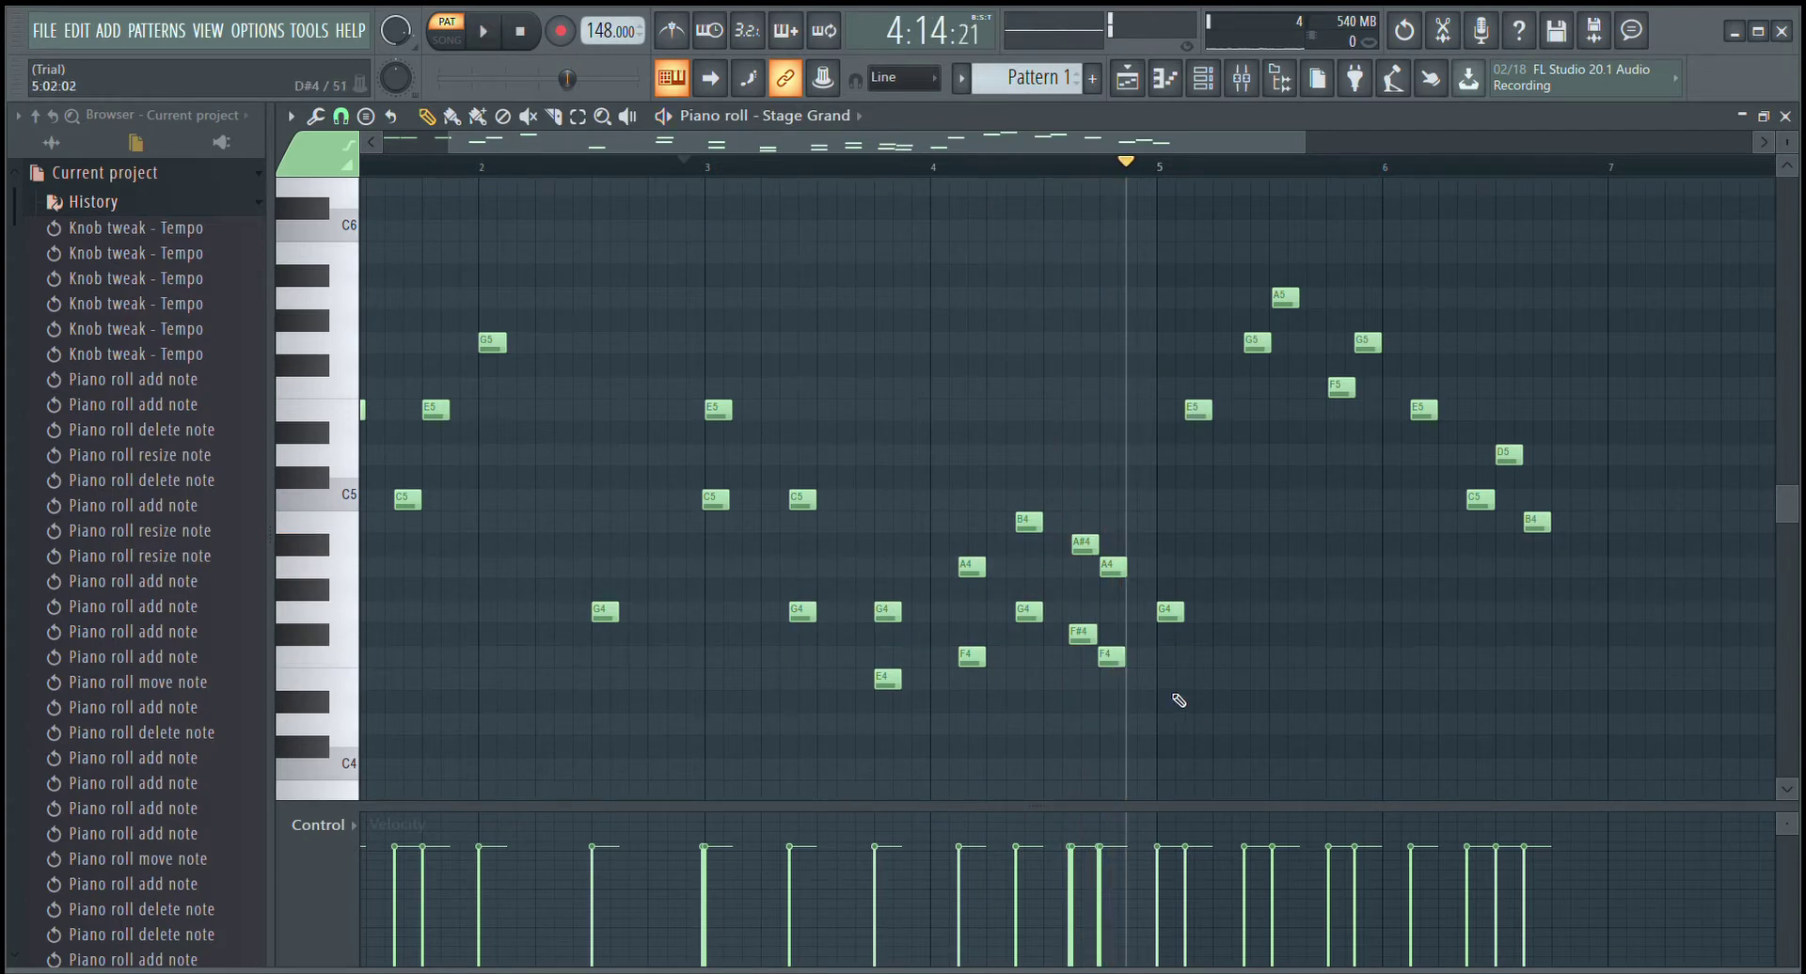
- Add an E4 note below the G4 at the start of bar 5 and a C5 note at step 5 of that bar
{"action": "left_click", "coordinate": [1227, 613]}
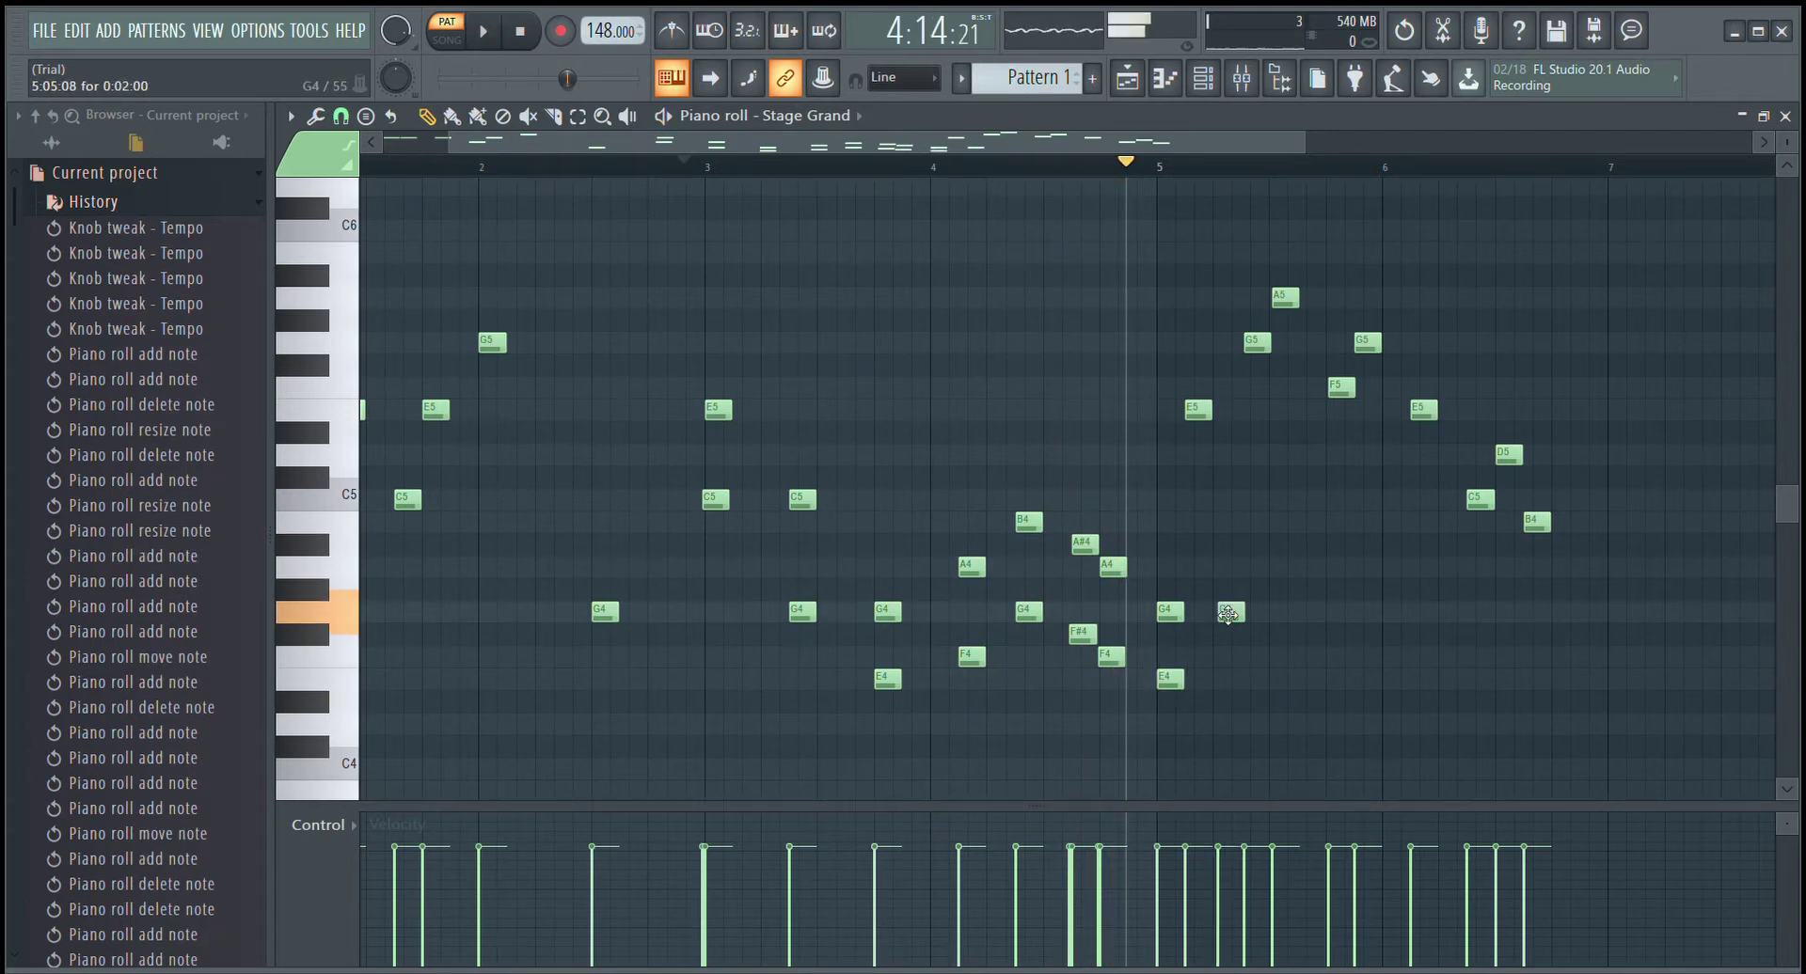
{"action": "left_click_drag", "start_coordinate": [1226, 613], "coordinate": [1224, 515]}
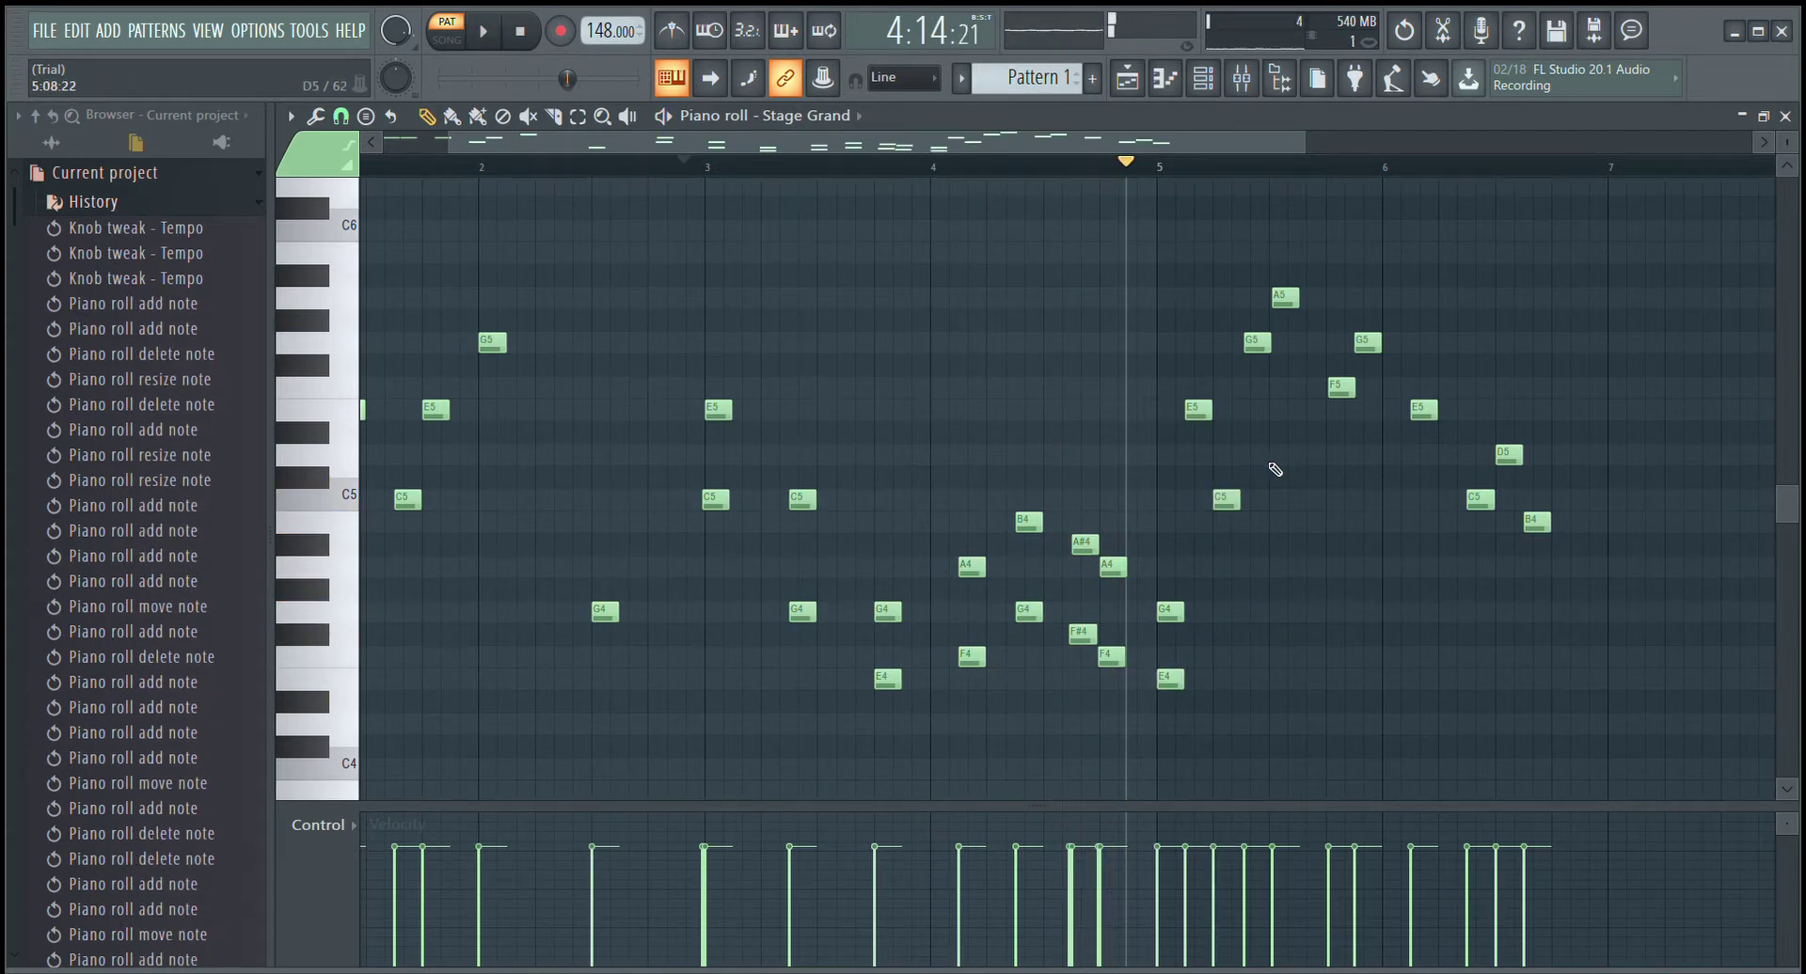
- Try D5 and C5 harmony notes between steps 9 and 13 of bar 5, deleting them again
{"action": "left_click", "coordinate": [1276, 468]}
{"action": "right_click", "coordinate": [1279, 467]}
{"action": "left_click", "coordinate": [1307, 469]}
{"action": "right_click", "coordinate": [1307, 469]}
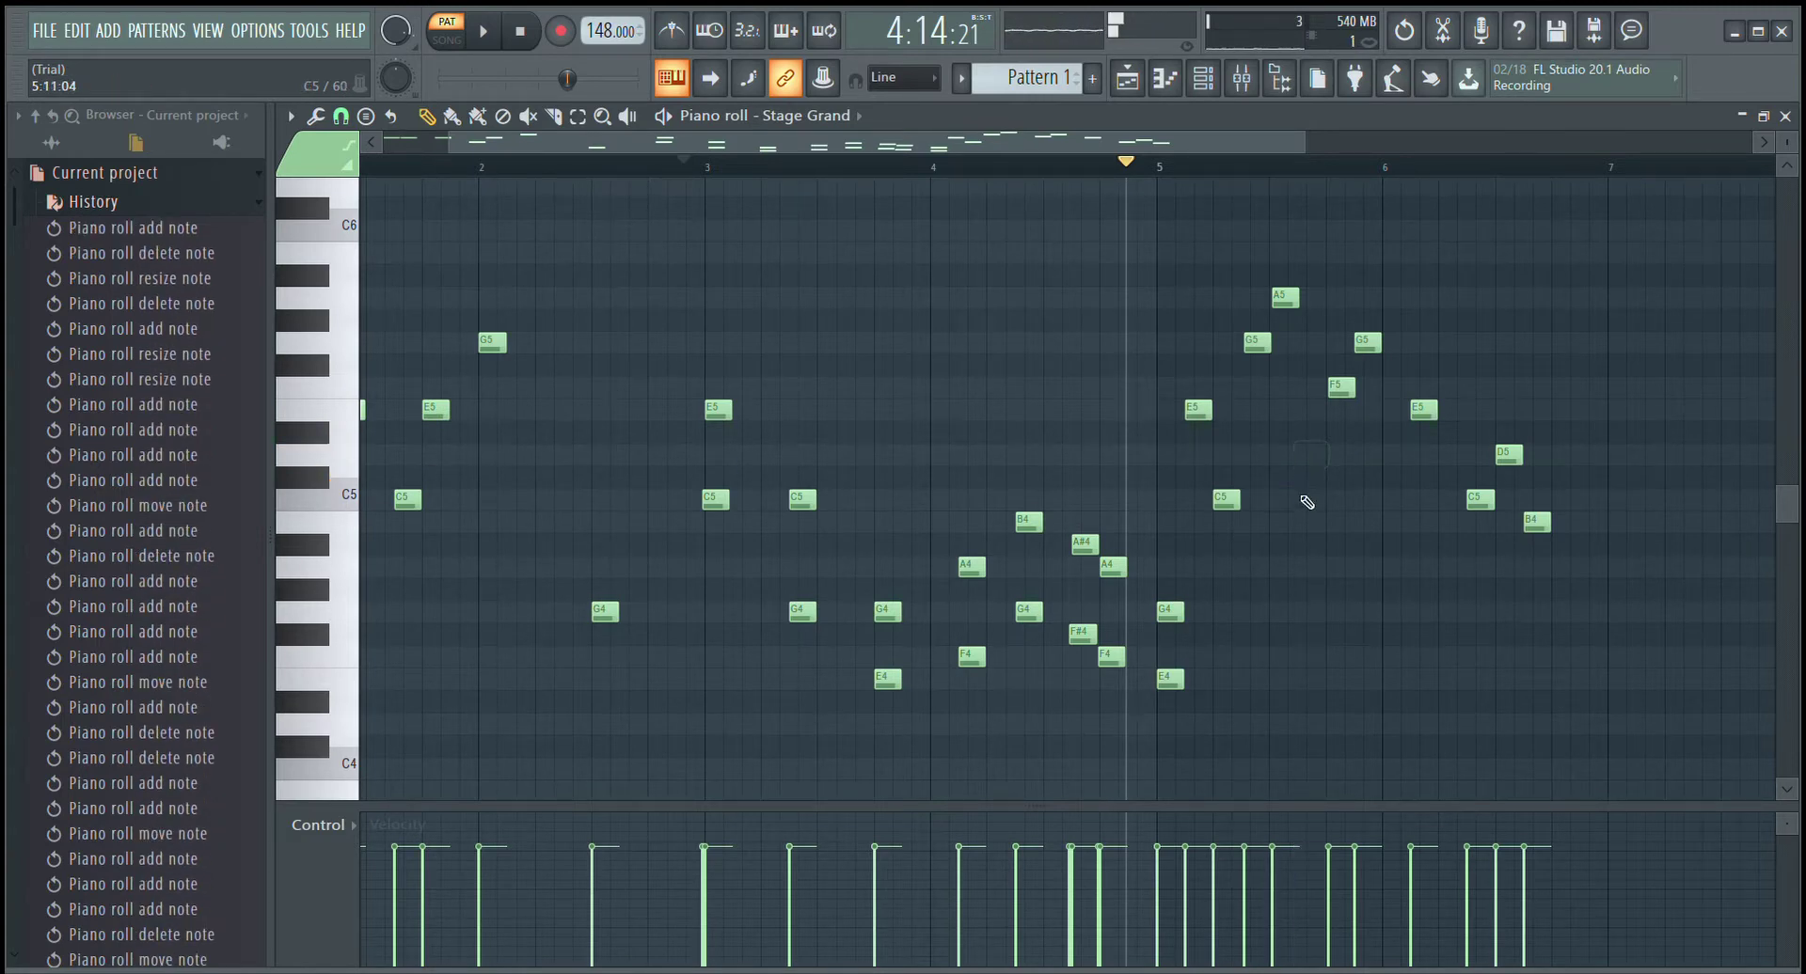
{"action": "left_click", "coordinate": [1307, 500]}
{"action": "left_click", "coordinate": [1334, 458]}
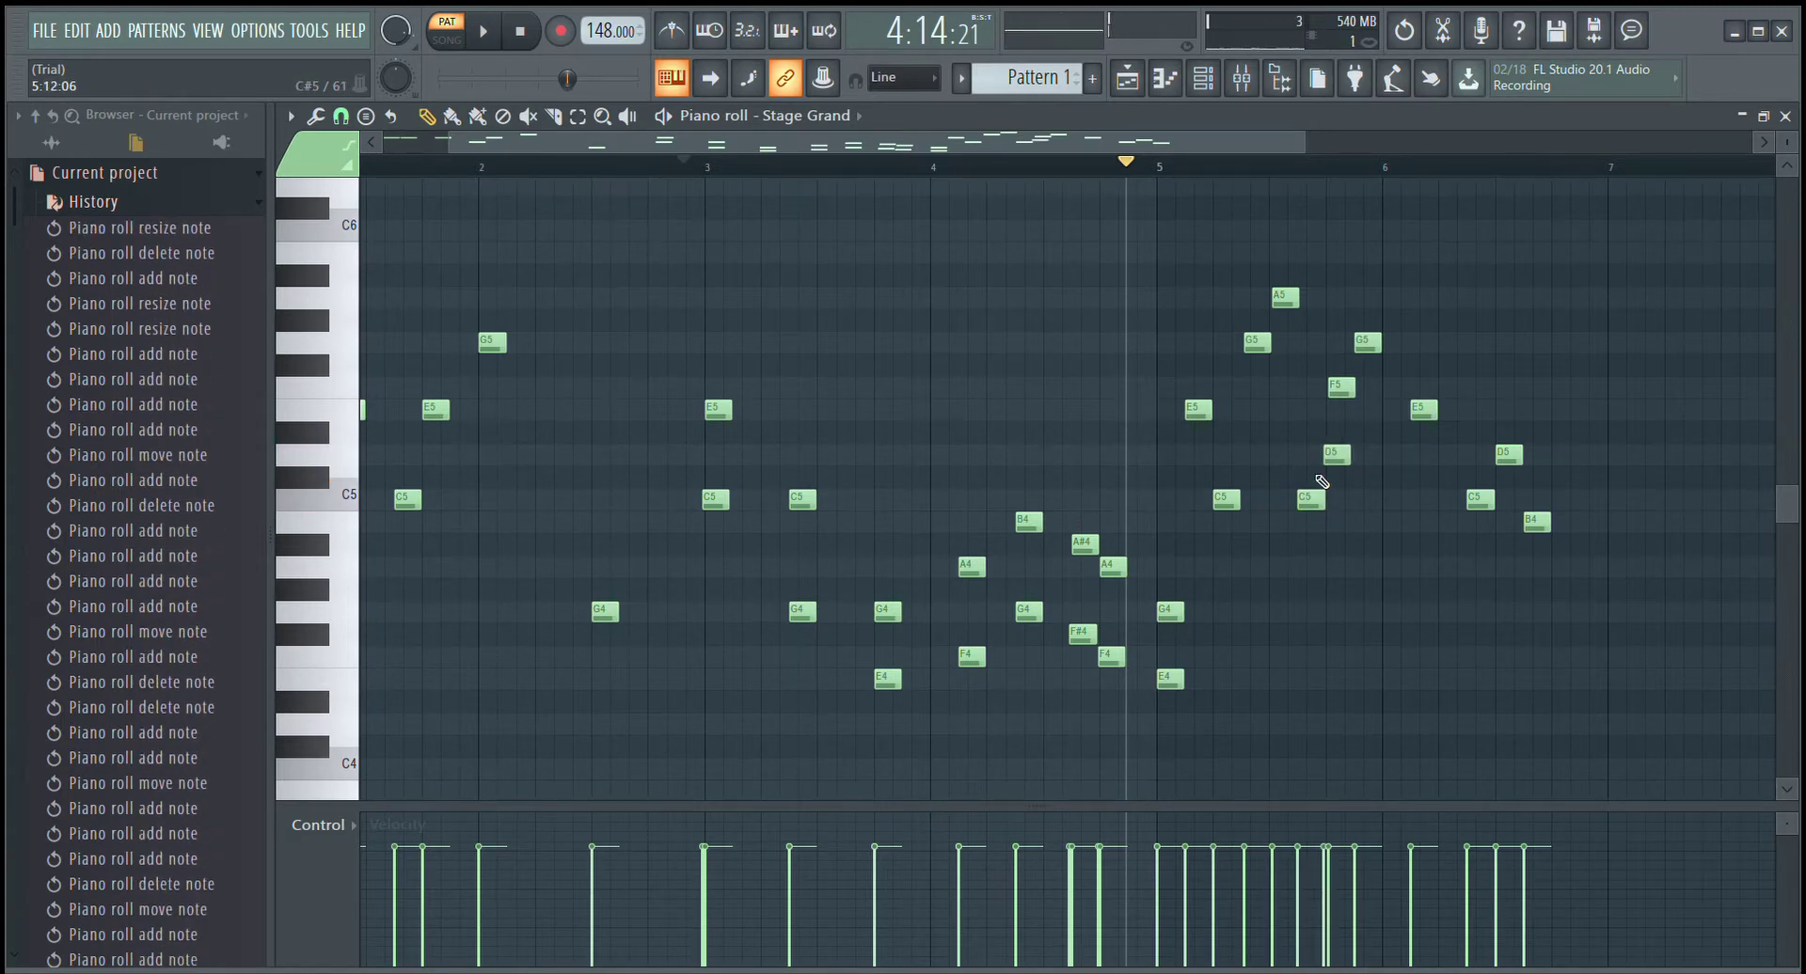
{"action": "right_click", "coordinate": [1331, 459]}
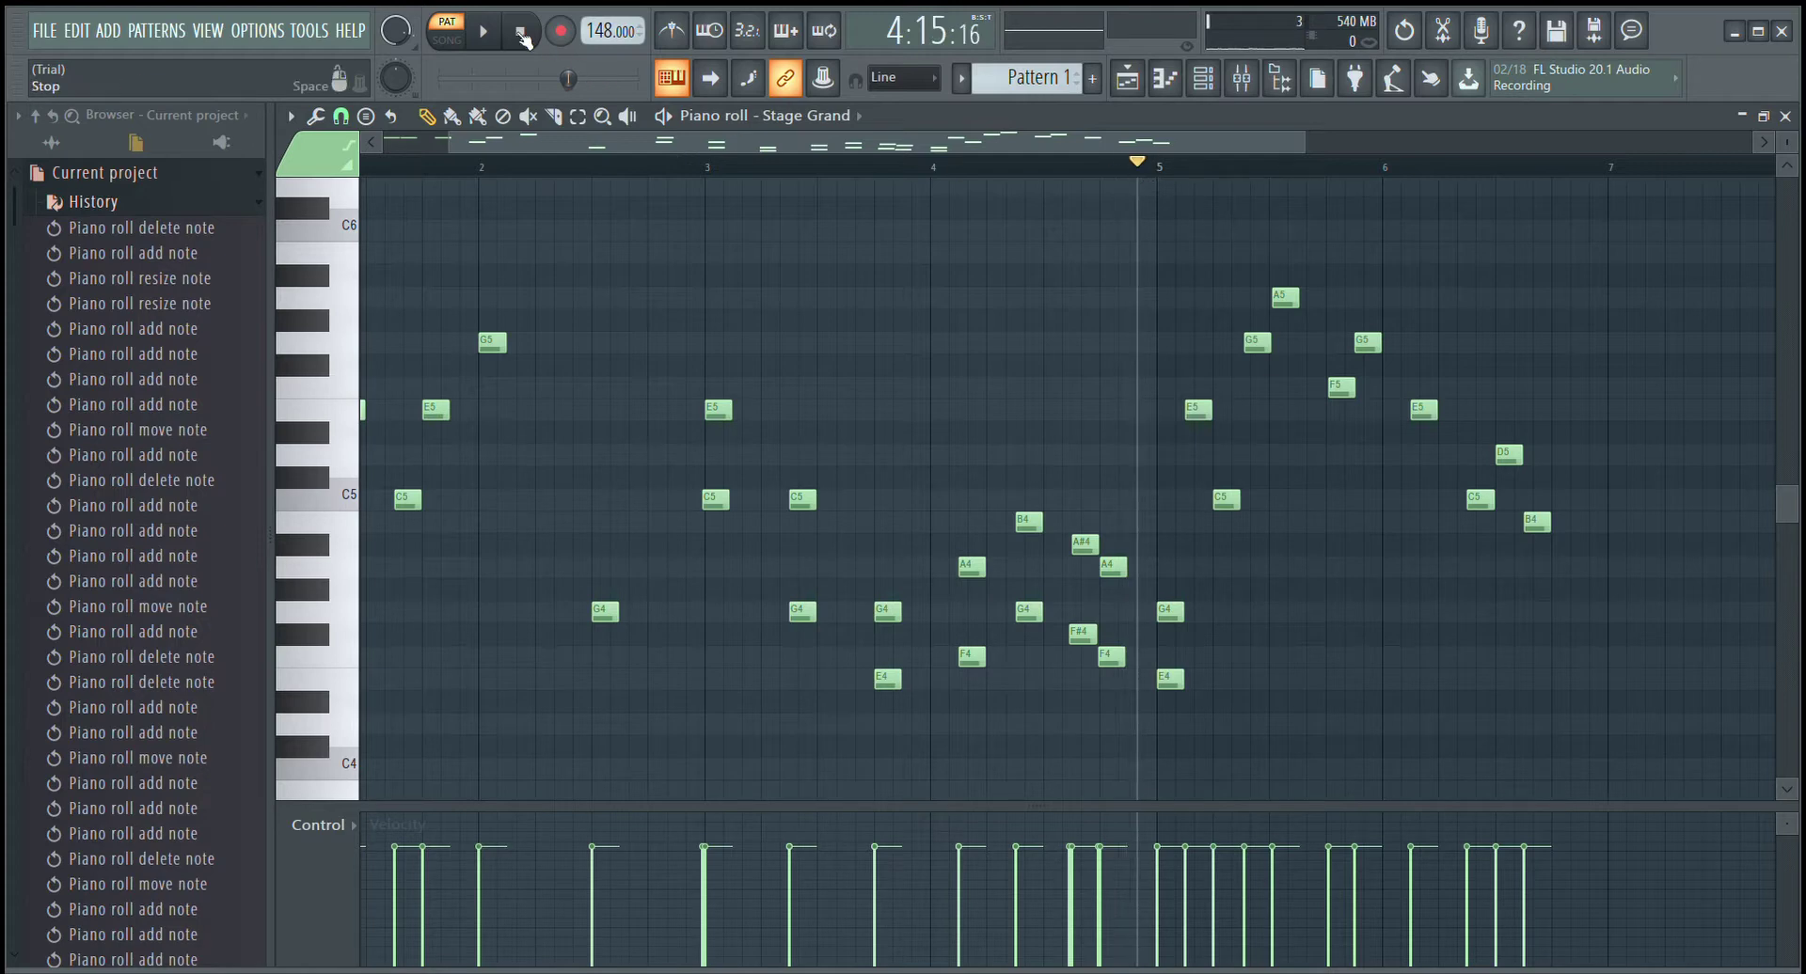
- Delete the C5 note at step 5 of bar 5 and play the passage from bar 4 into bar 5
{"action": "key", "text": "space"}
{"action": "right_click", "coordinate": [1223, 506]}
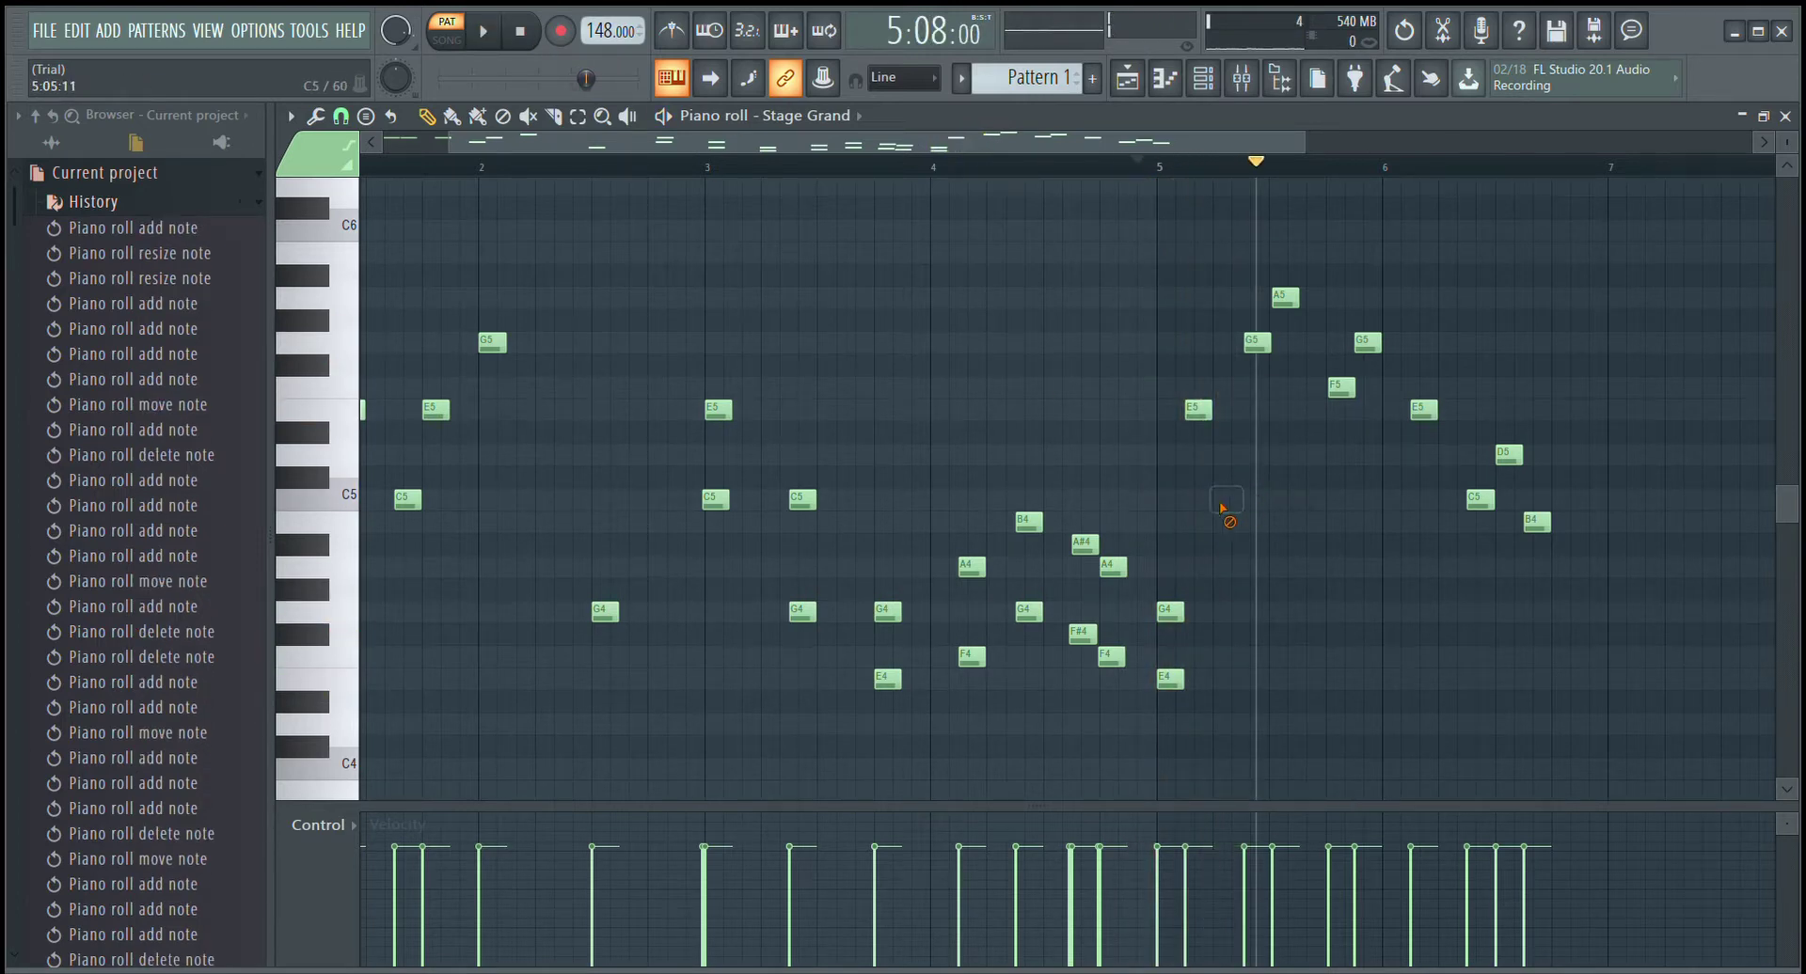
{"action": "key", "text": "space"}
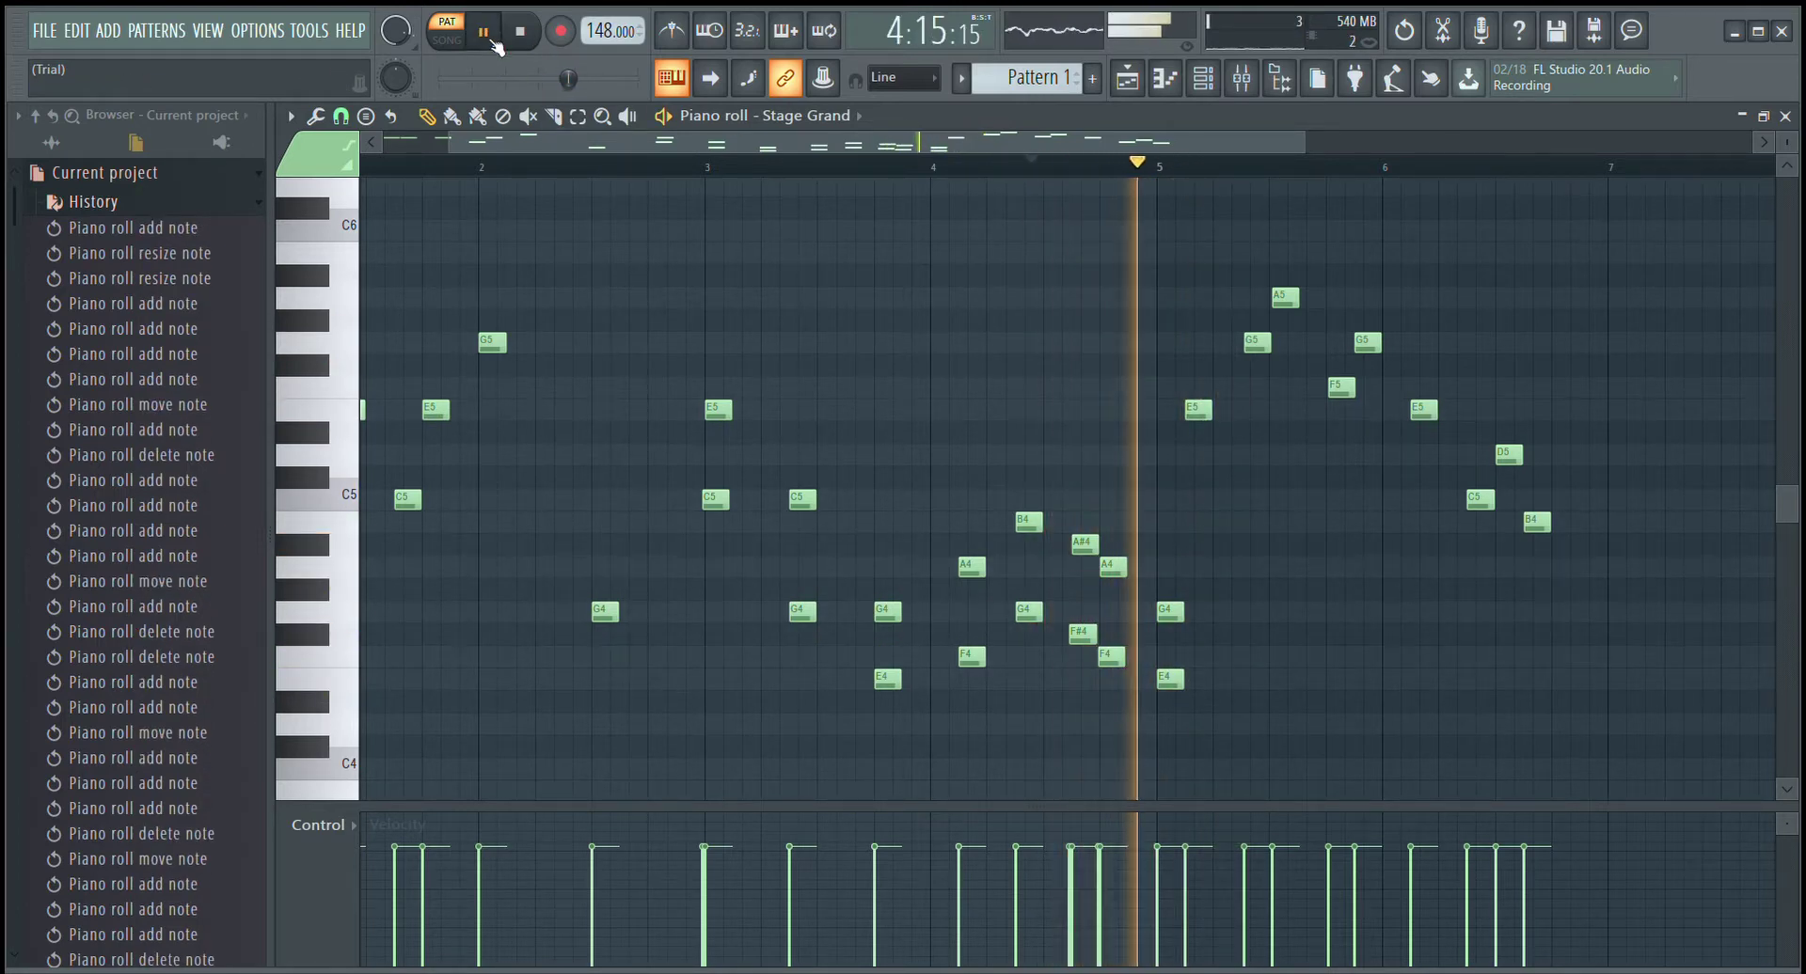
- Add harmony notes in bar 5: C5 at step 3, E5 at step 7 and F5 at step 9
{"action": "key", "text": "space"}
{"action": "left_click", "coordinate": [1202, 506]}
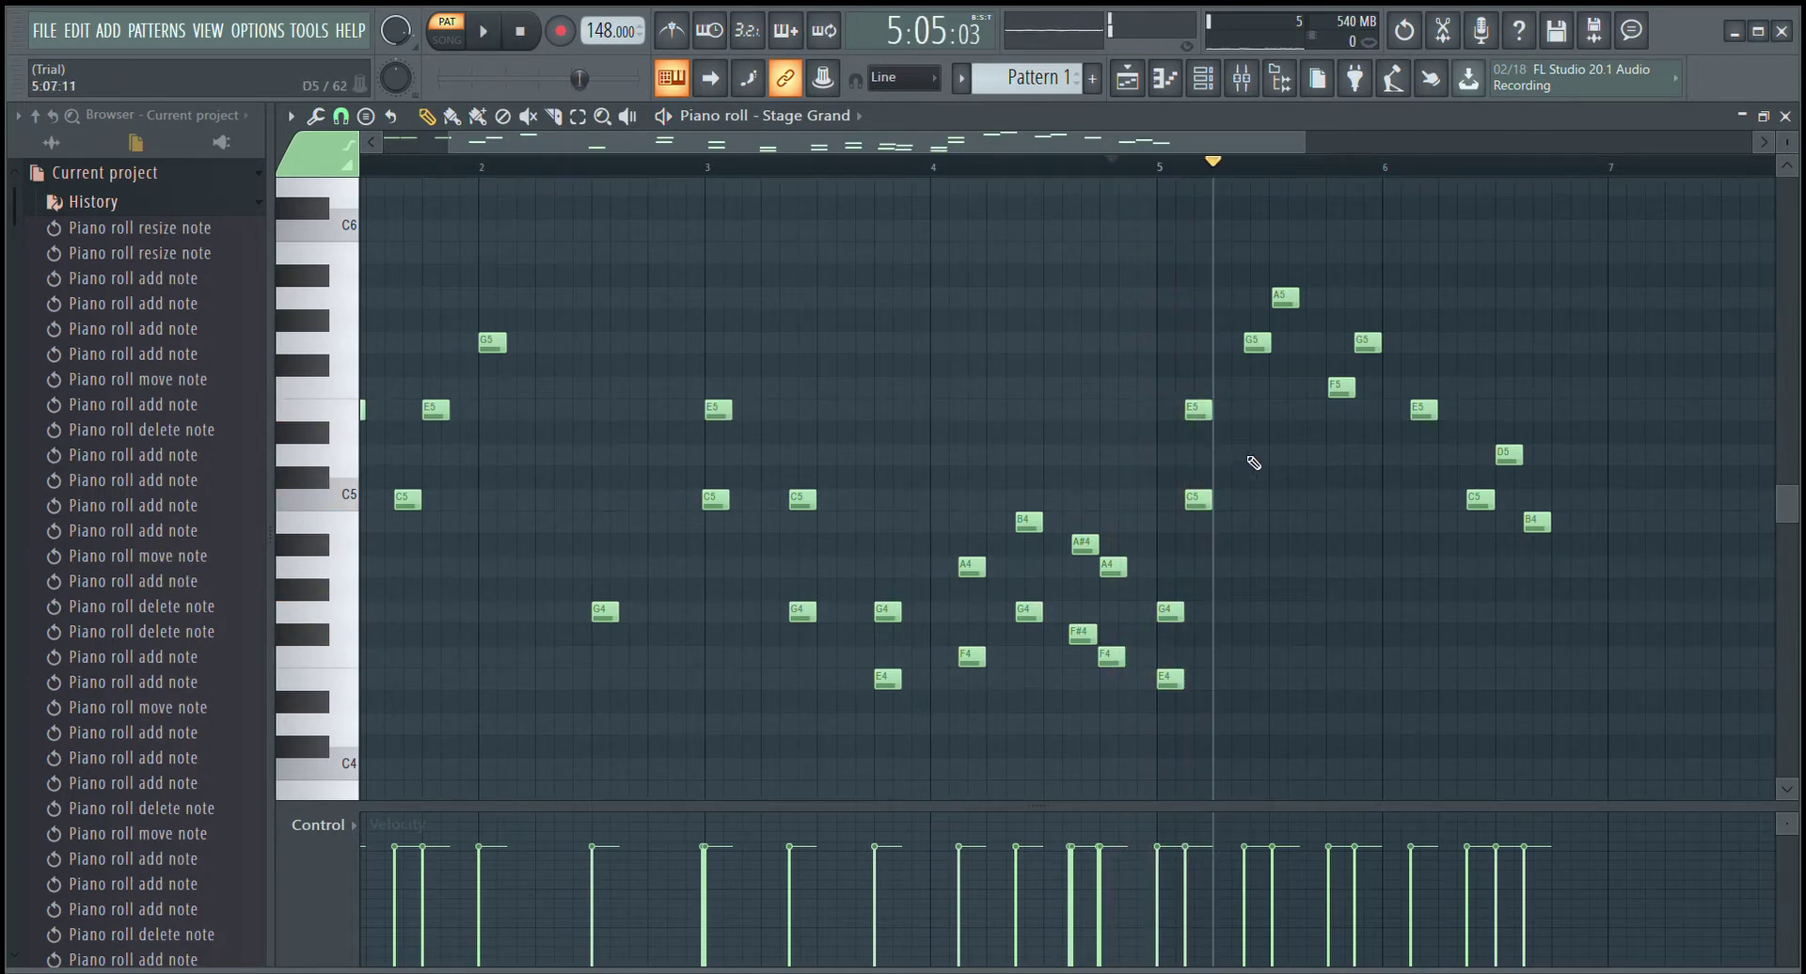
{"action": "left_click", "coordinate": [1254, 460]}
{"action": "right_click", "coordinate": [1254, 460]}
{"action": "left_click", "coordinate": [1249, 413]}
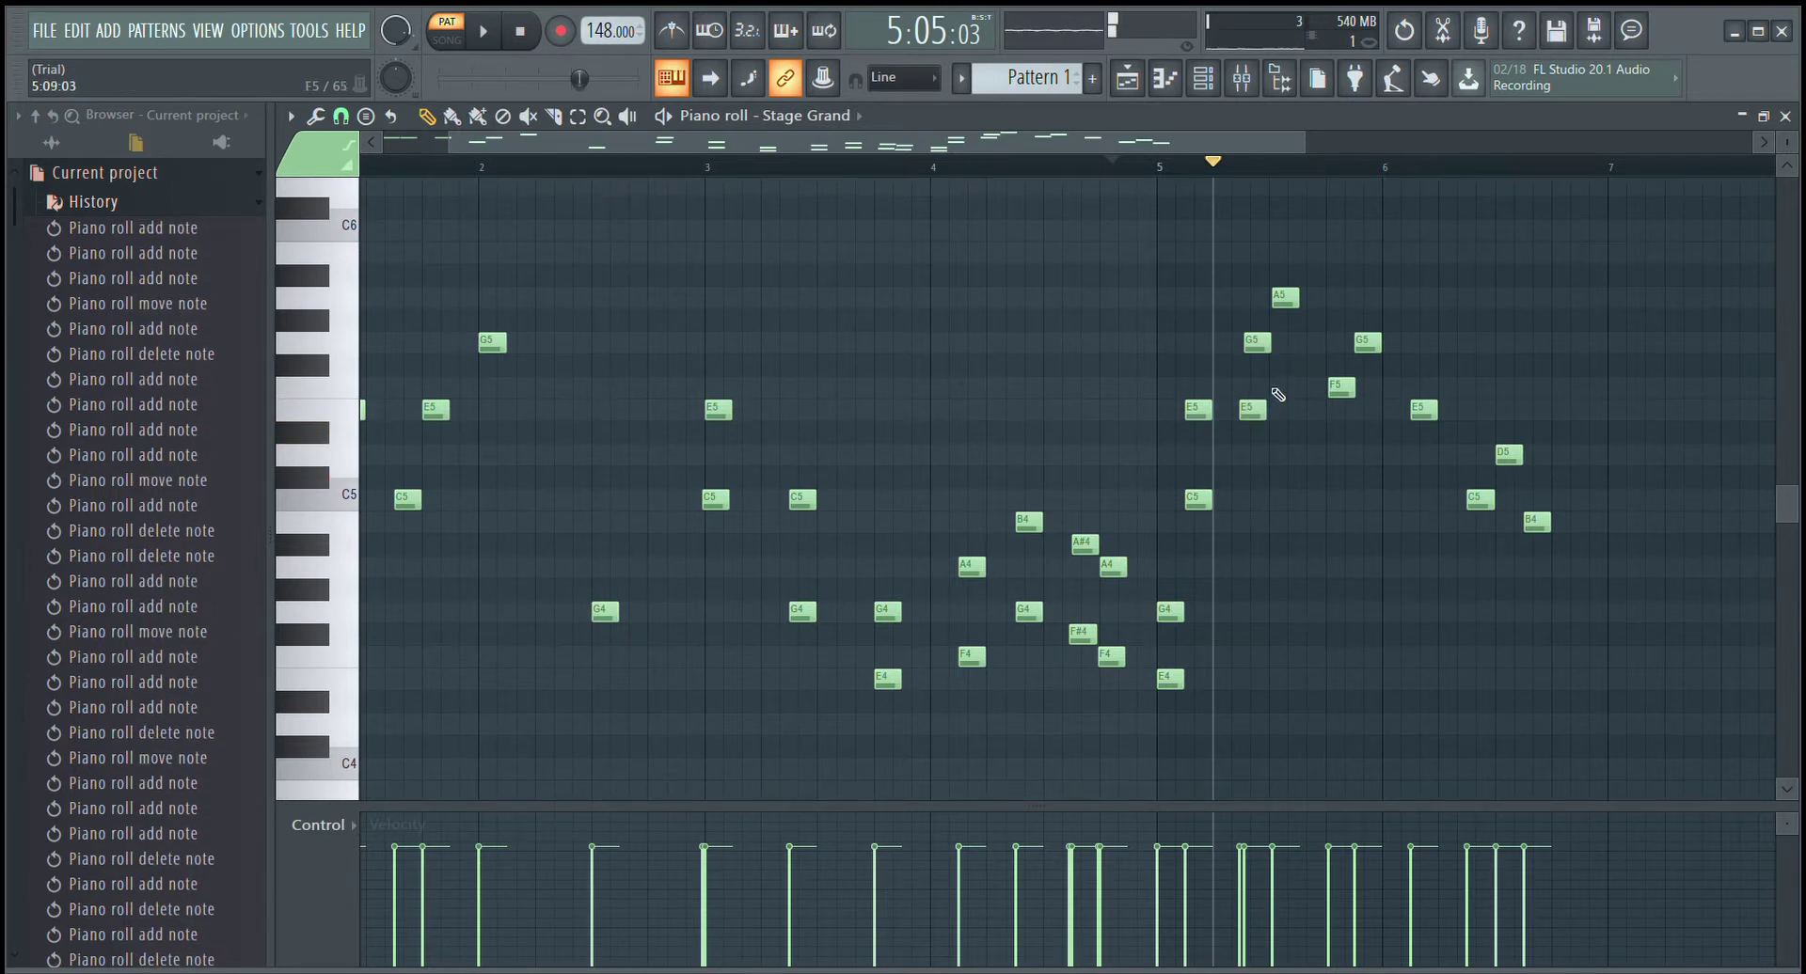
{"action": "left_click", "coordinate": [1278, 391]}
- Add D5 at step 13 and E5 at step 15 of bar 5, and play the passage through the end of the bar
{"action": "left_click", "coordinate": [1336, 501]}
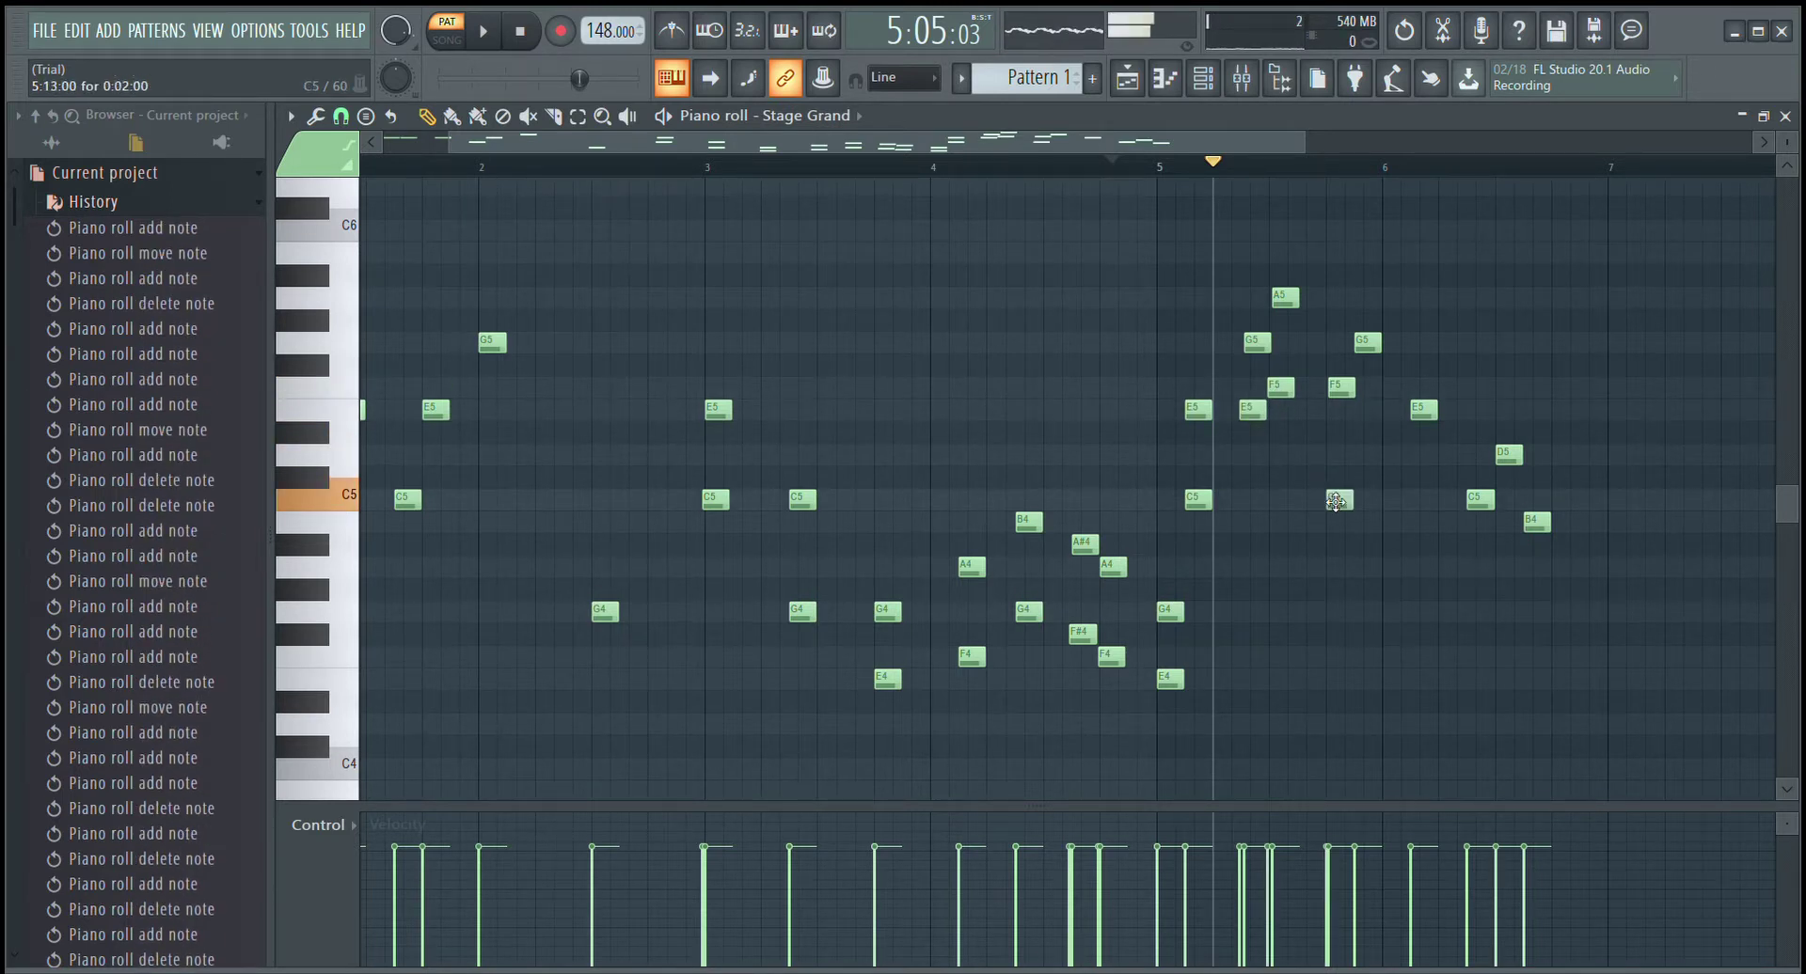
{"action": "left_click", "coordinate": [1350, 456]}
{"action": "right_click", "coordinate": [1337, 498]}
{"action": "right_click", "coordinate": [1348, 457]}
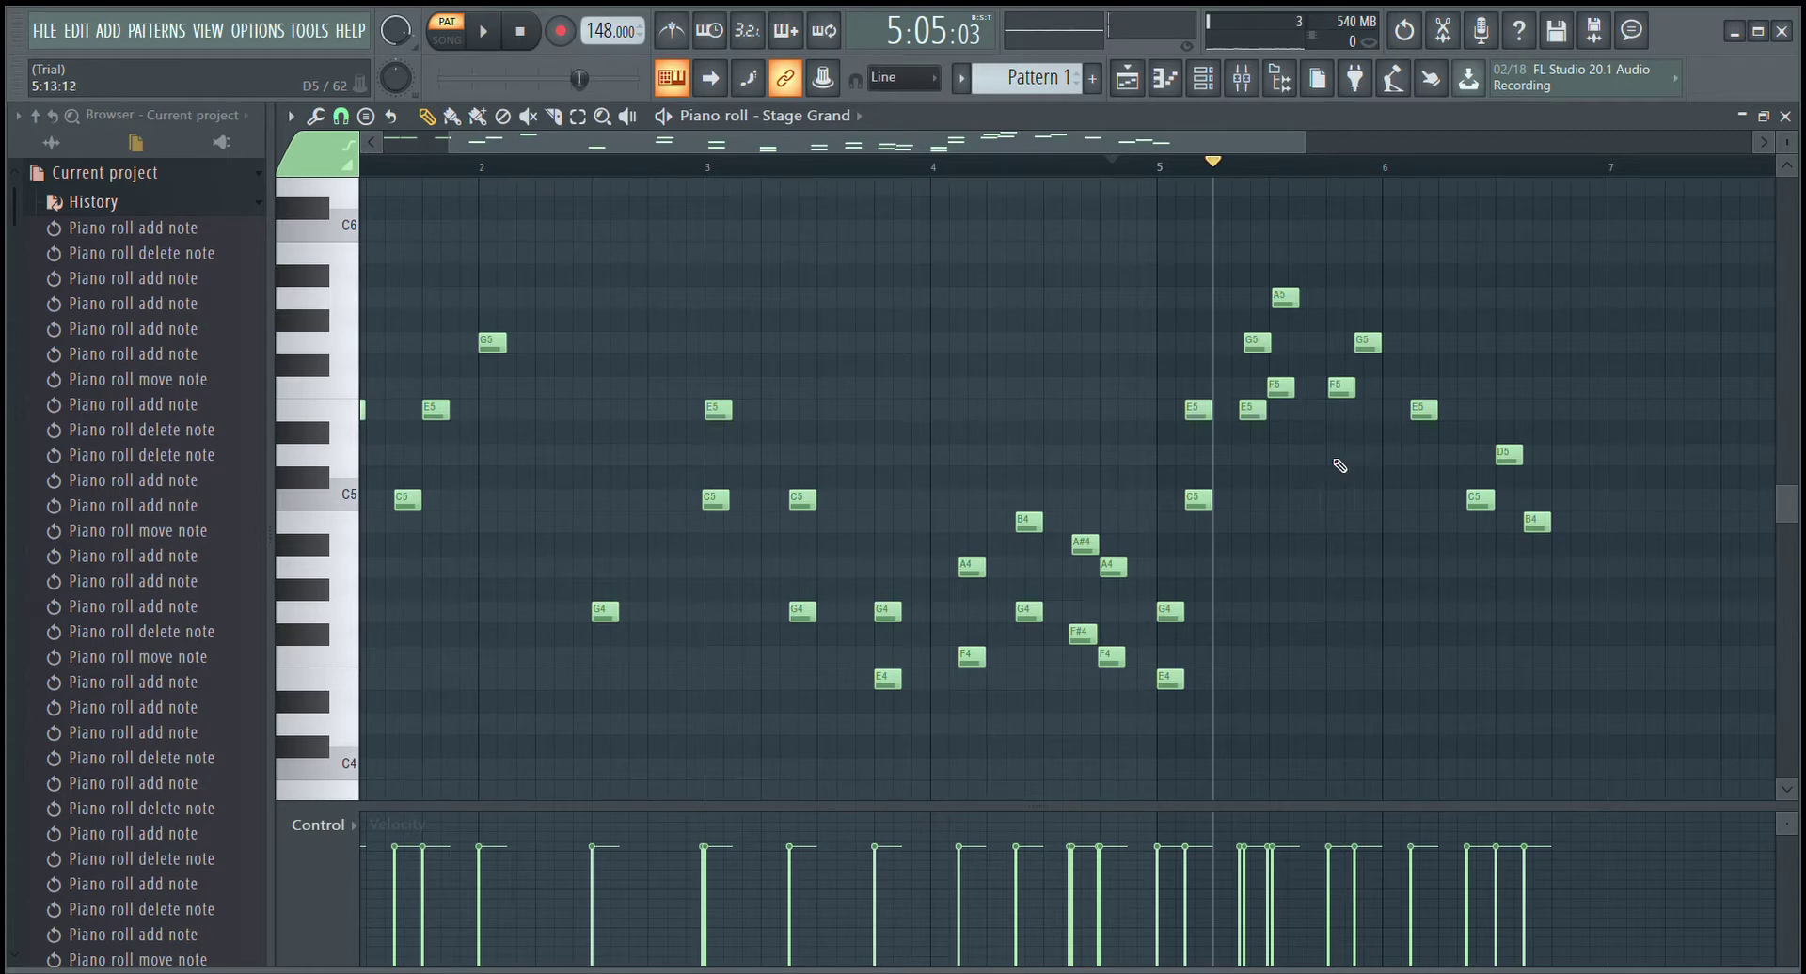
{"action": "left_click", "coordinate": [1335, 459]}
{"action": "left_click", "coordinate": [1366, 414]}
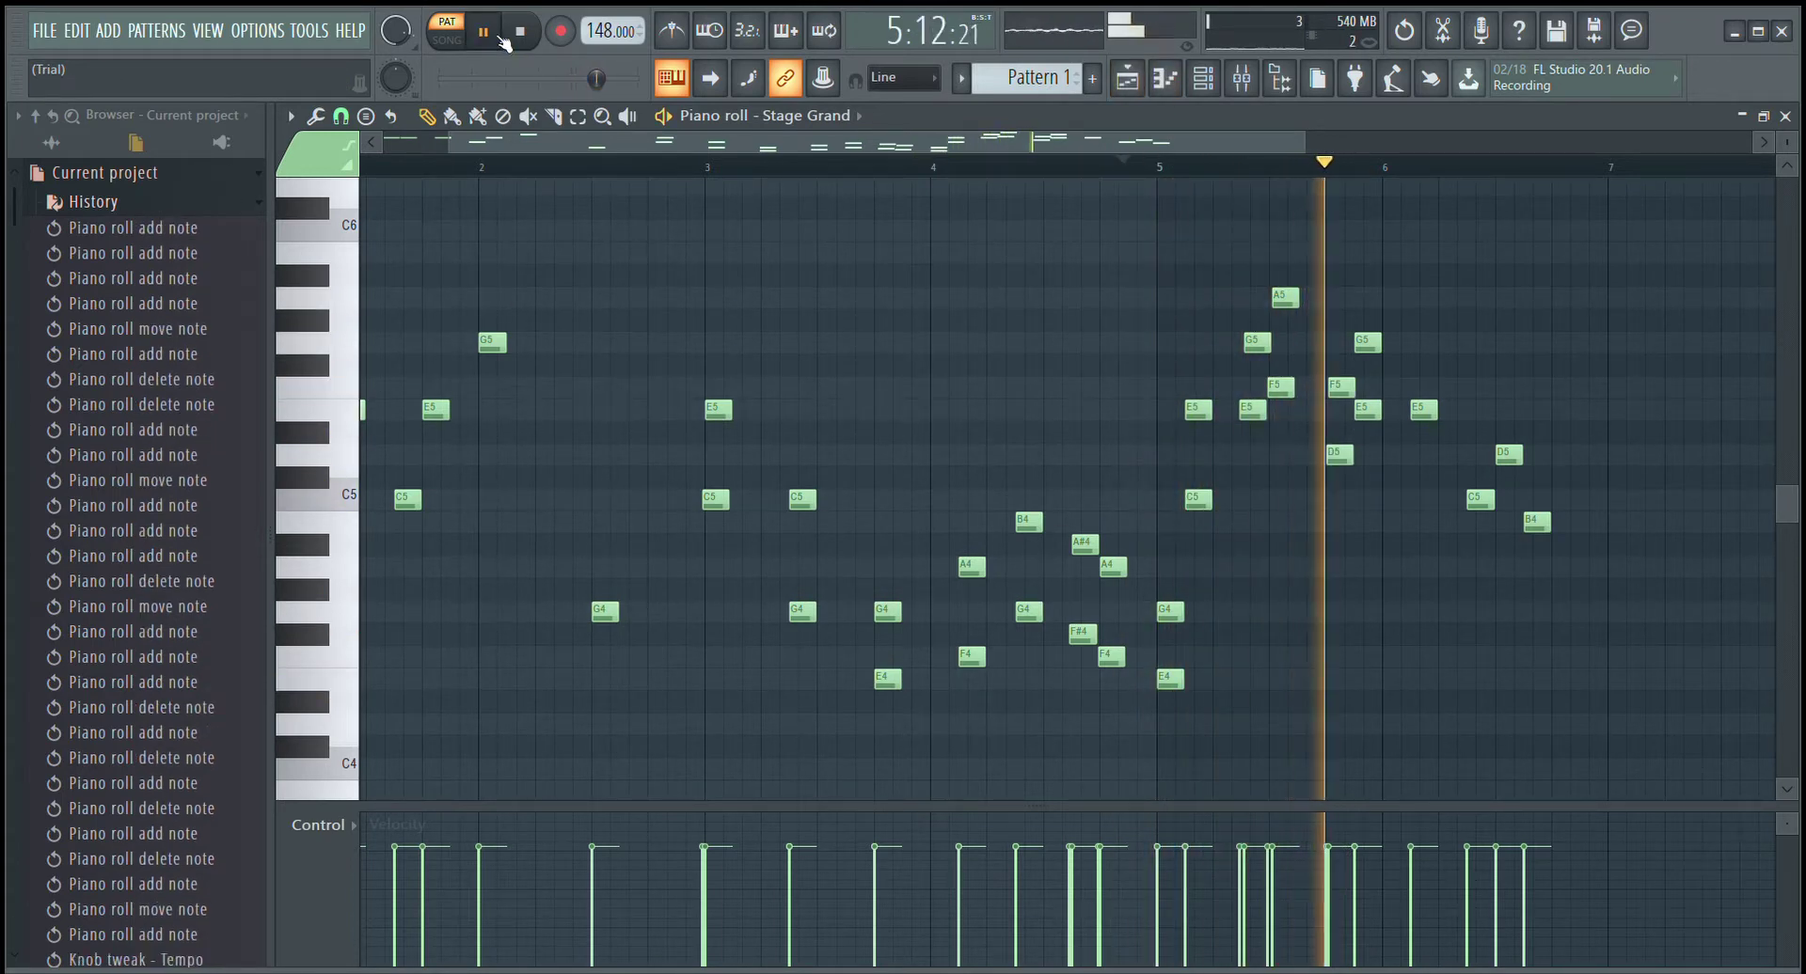
{"action": "left_click", "coordinate": [505, 42]}
- Add harmony notes C5, A4, B4 and G4 under the four melody notes of bar 6 and play the passage from late bar 5
{"action": "left_click", "coordinate": [1421, 503]}
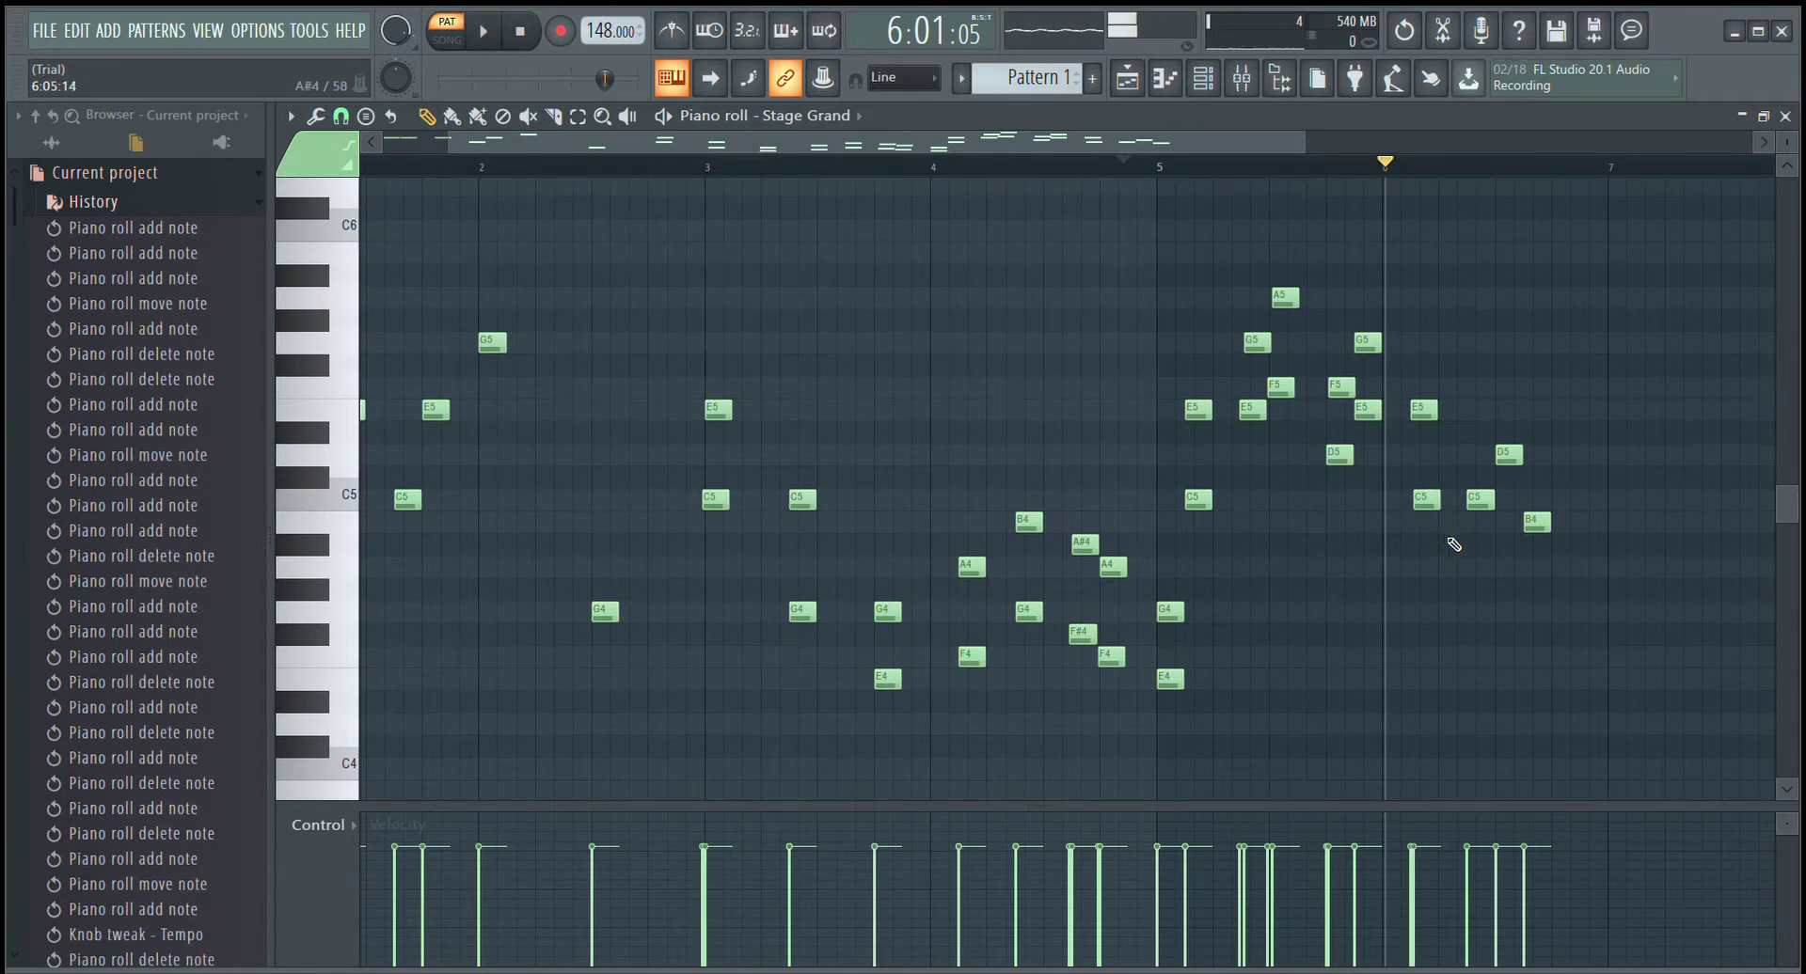
{"action": "left_click", "coordinate": [1473, 570]}
{"action": "left_click", "coordinate": [1504, 550]}
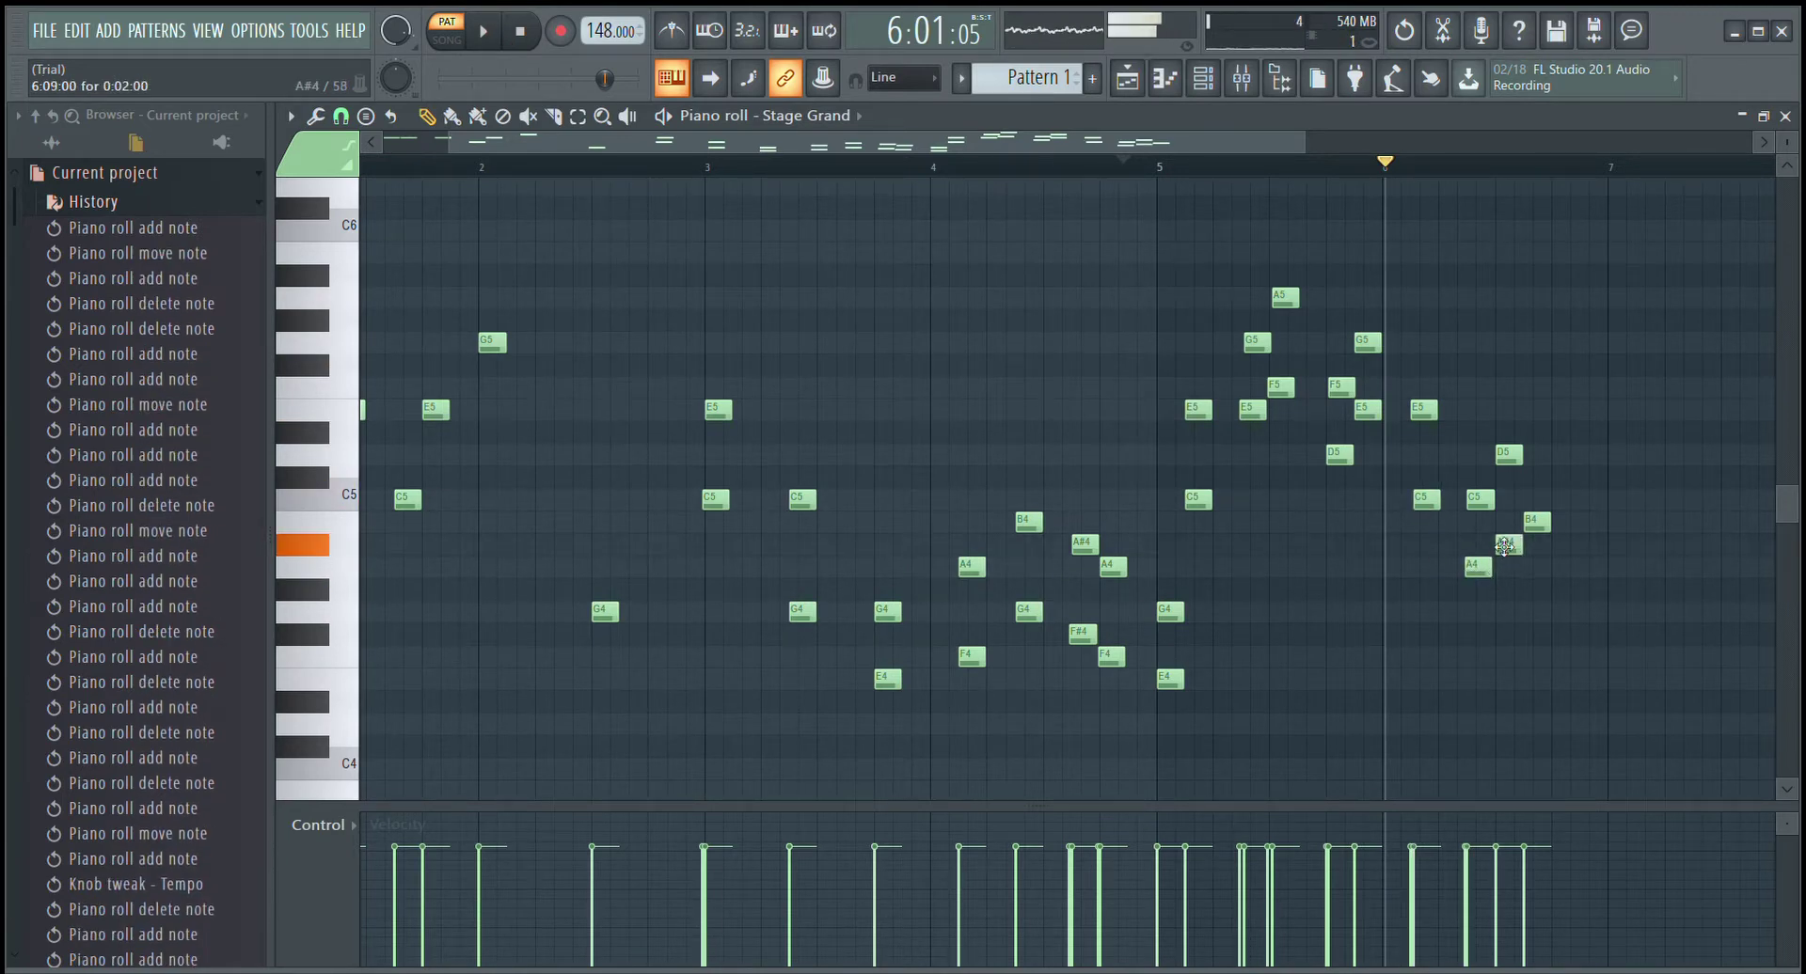
{"action": "right_click", "coordinate": [1507, 550]}
{"action": "left_click", "coordinate": [1502, 532]}
{"action": "left_click", "coordinate": [1508, 534]}
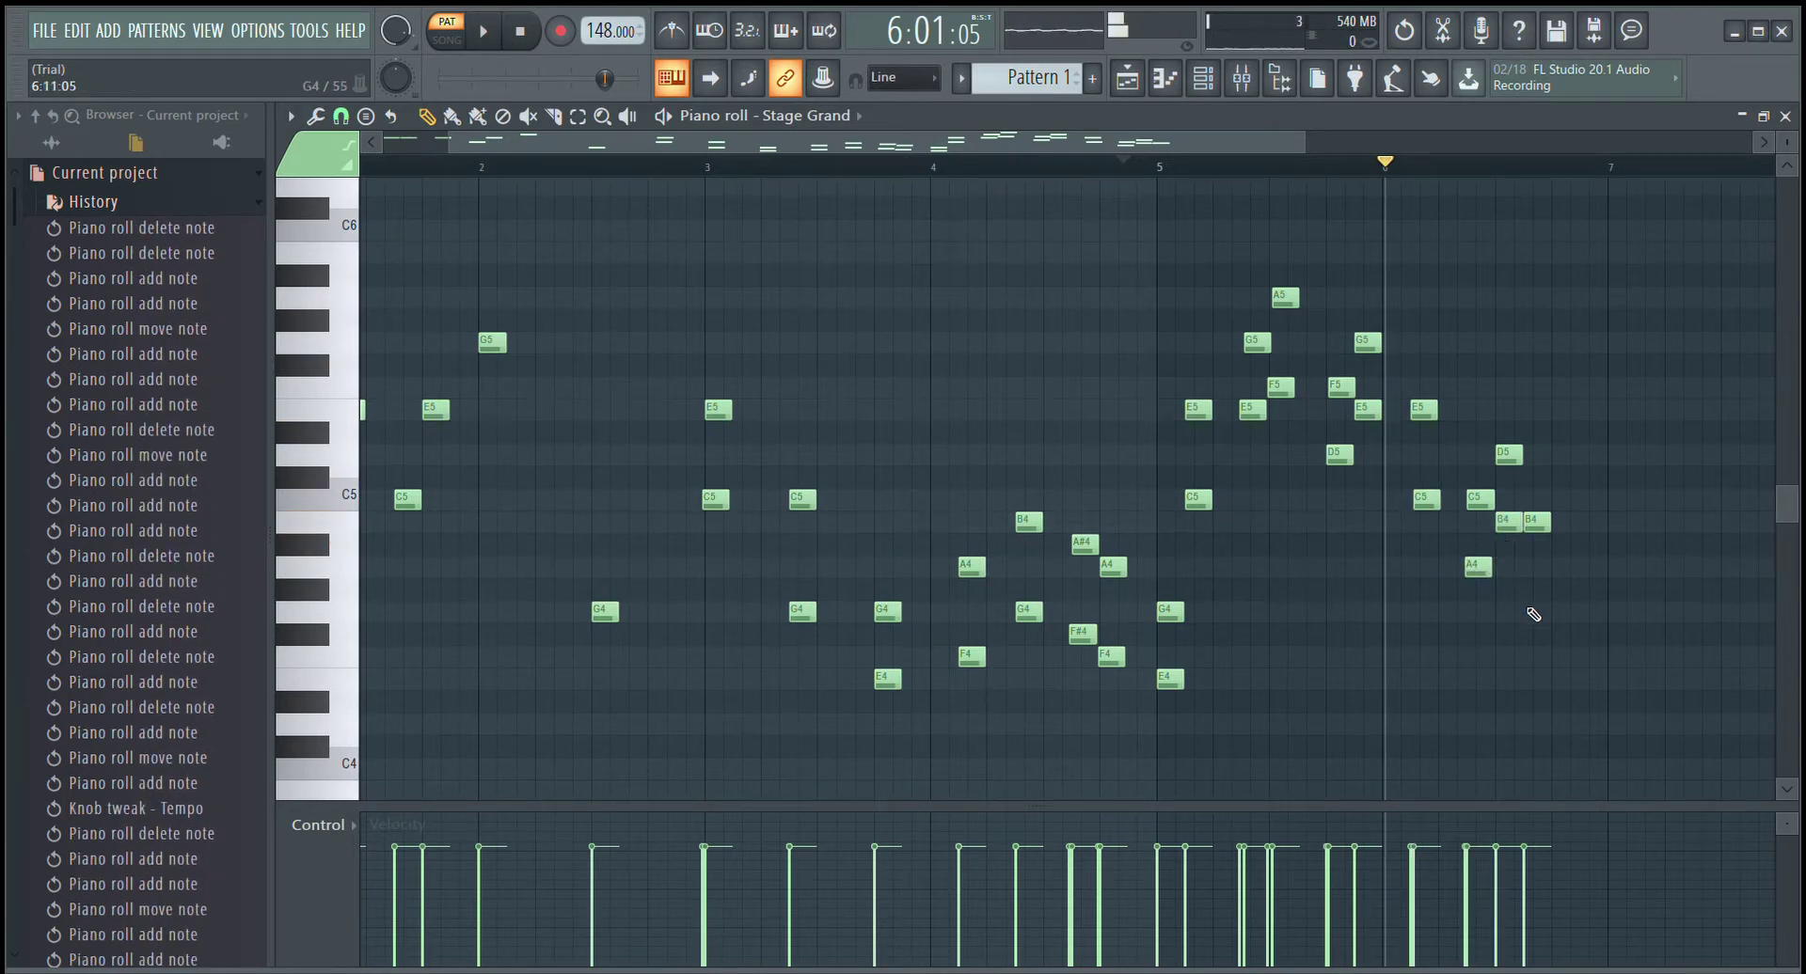
{"action": "left_click", "coordinate": [1532, 616]}
{"action": "key", "text": "space"}
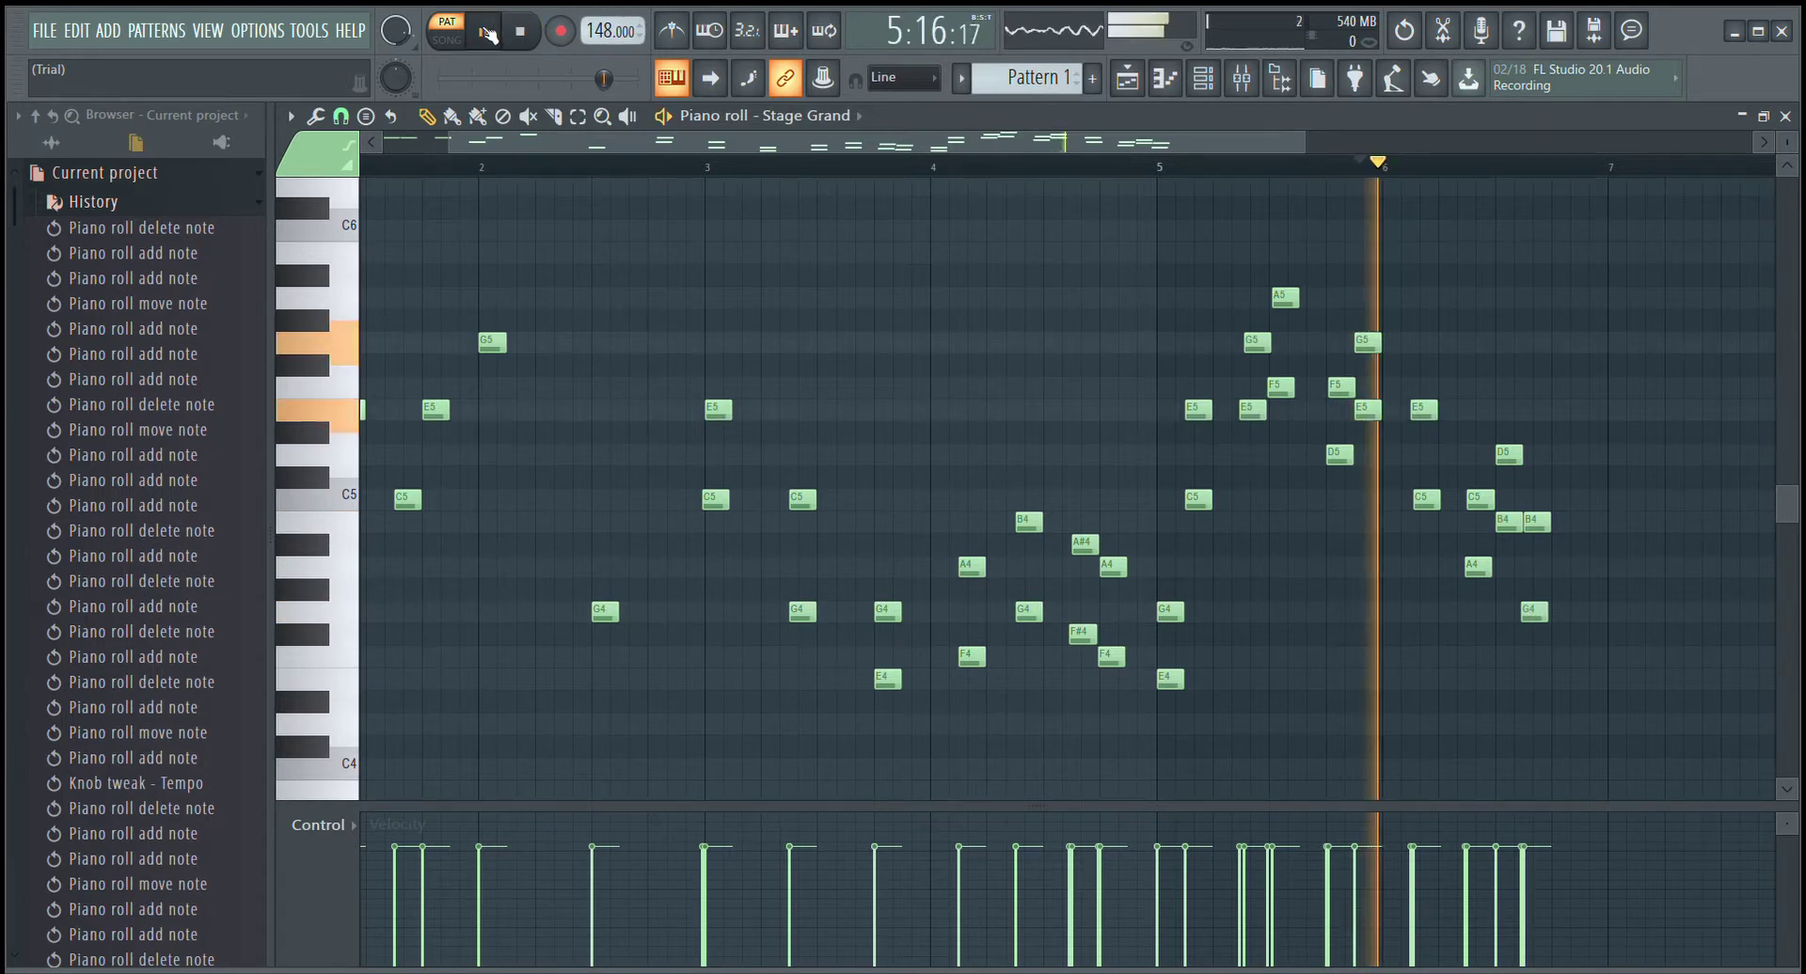
- Set the tempo to 191 BPM and play the melody from the beginning, with the piano roll zoomed out vertically
{"action": "scroll", "coordinate": [1572, 733], "scroll_direction": "down", "scroll_amount": 4}
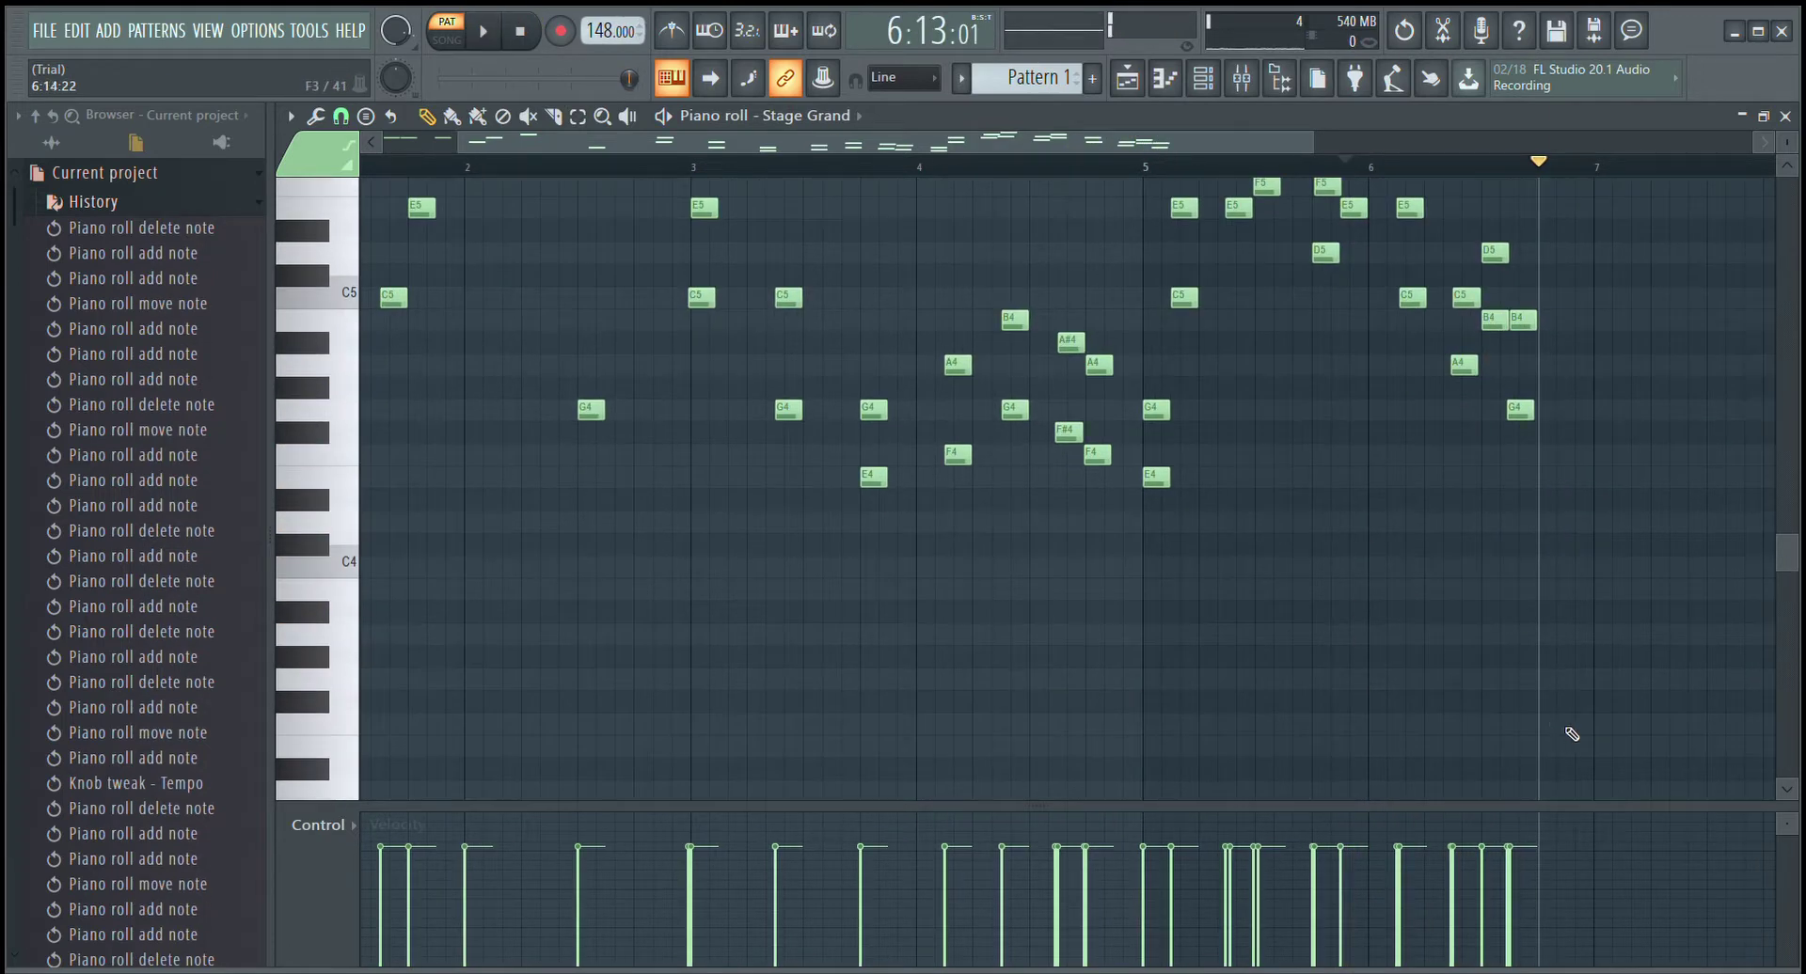
{"action": "scroll", "coordinate": [1469, 602], "scroll_direction": "up", "scroll_amount": 4}
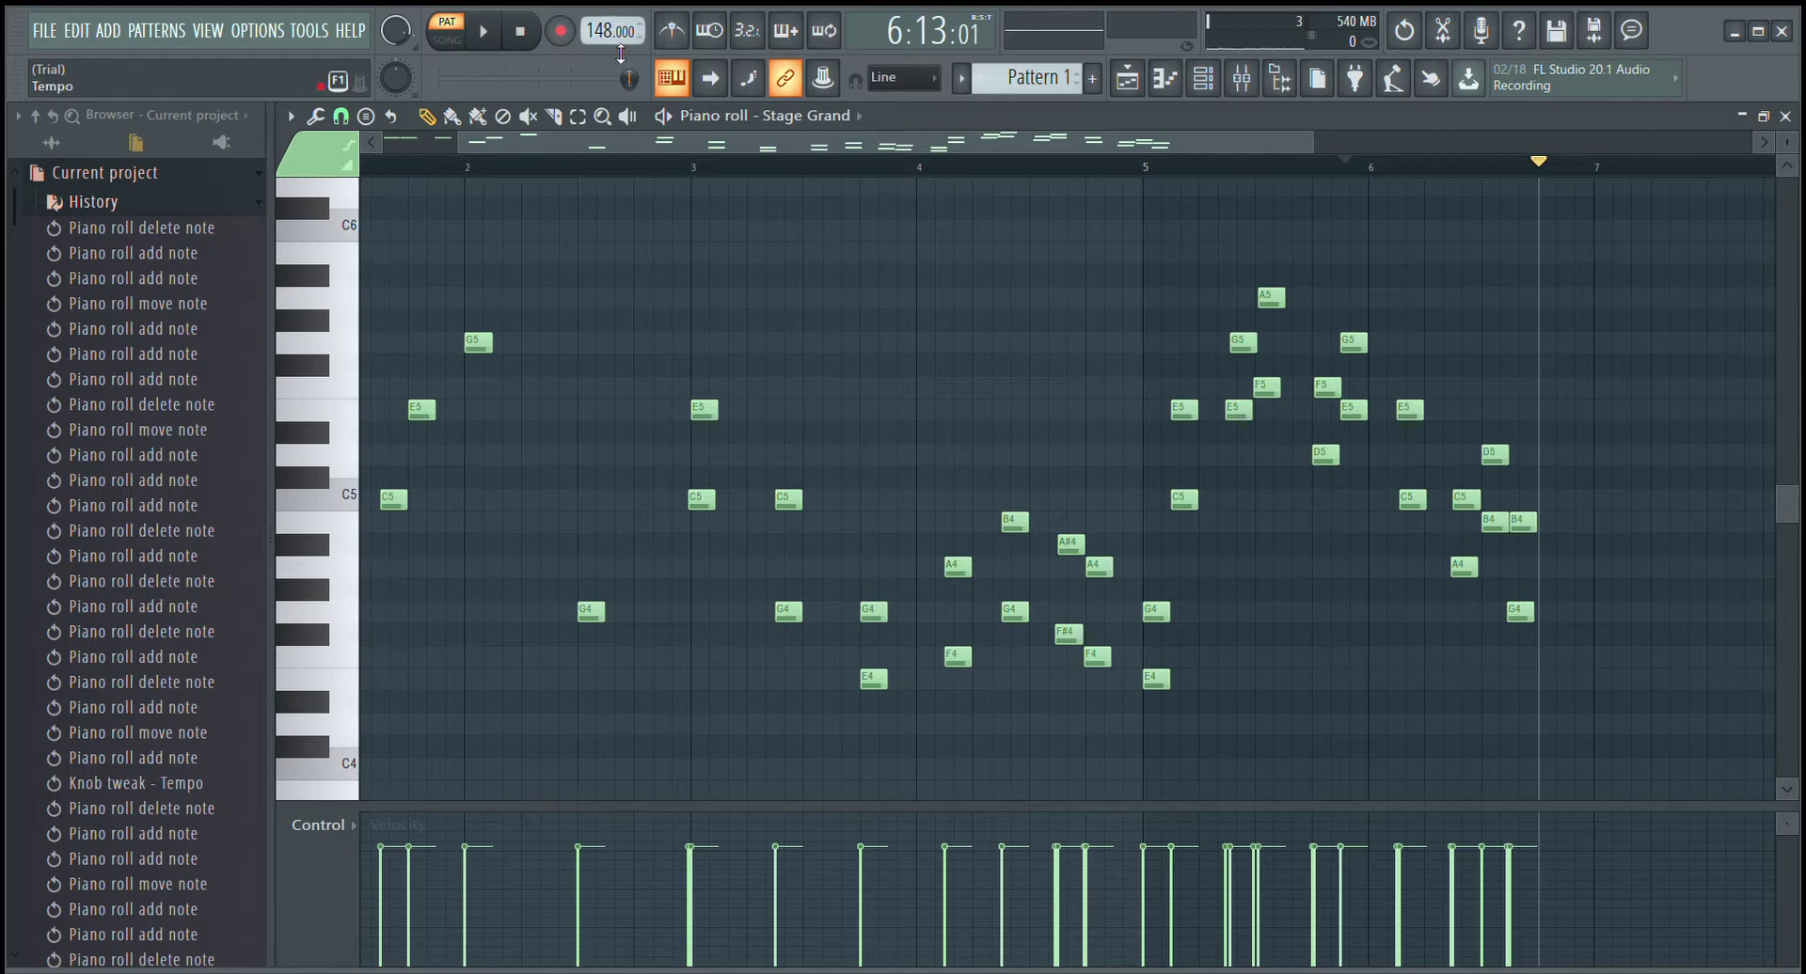
{"action": "left_click_drag", "start_coordinate": [621, 53], "coordinate": [605, 44]}
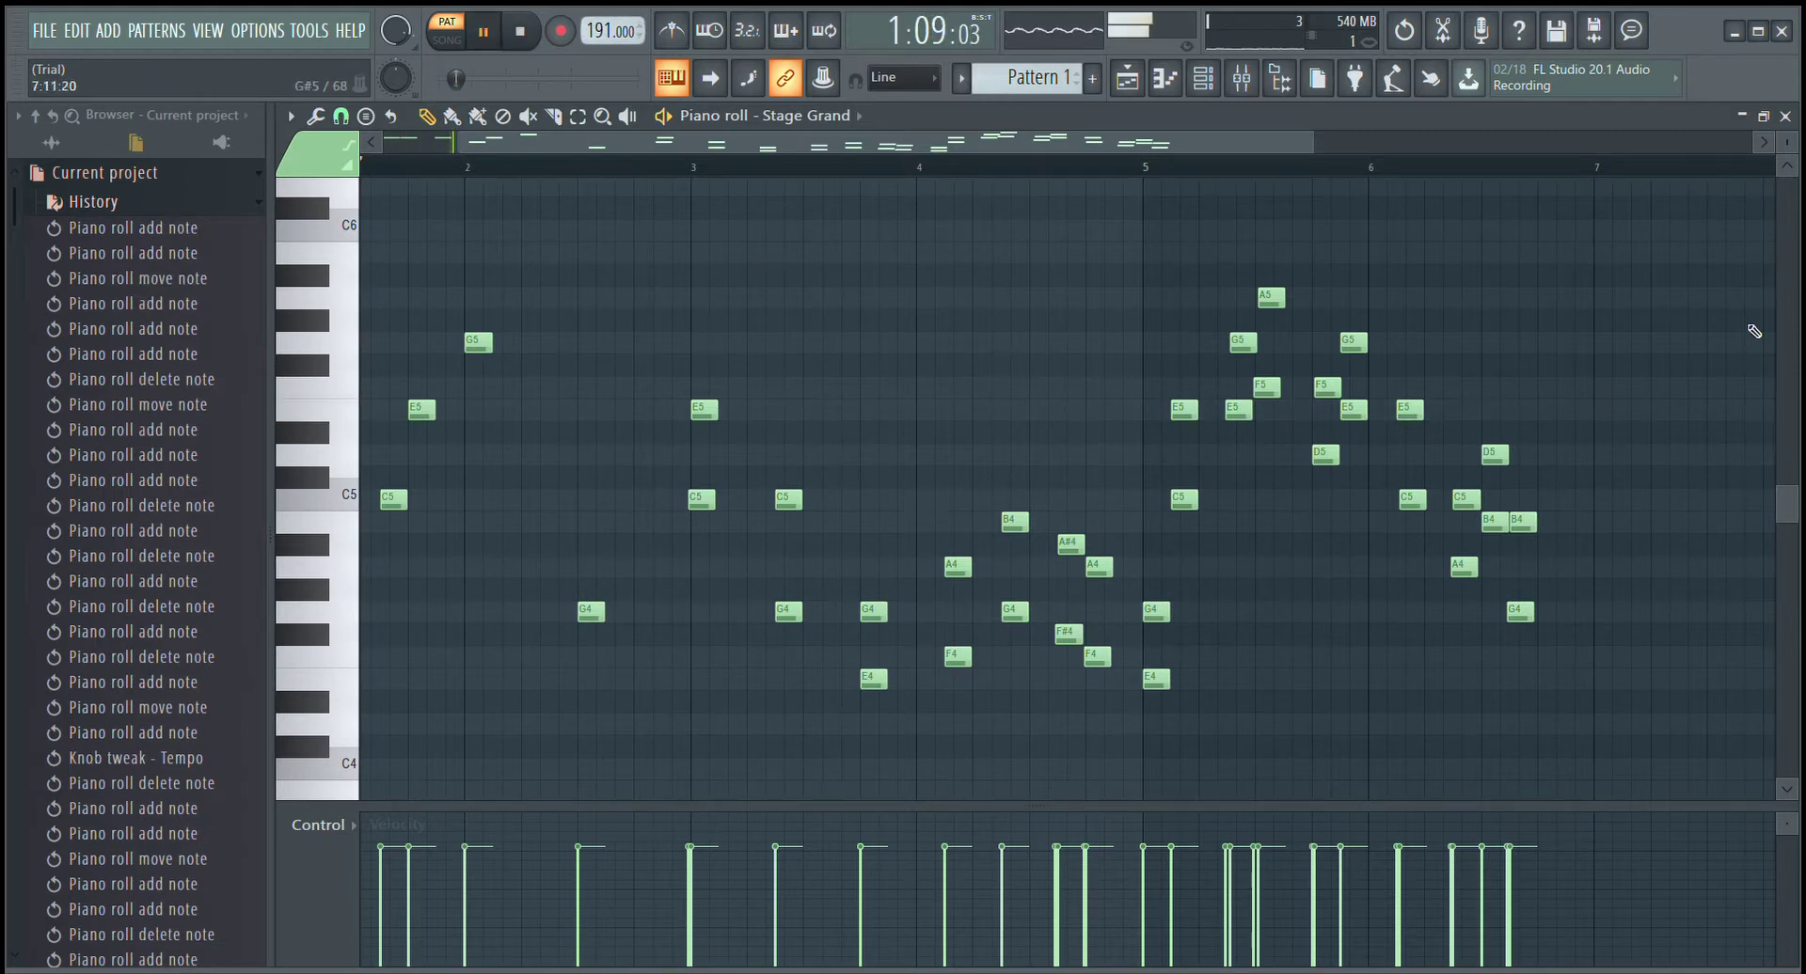
{"action": "left_click_drag", "start_coordinate": [1786, 142], "coordinate": [1787, 156]}
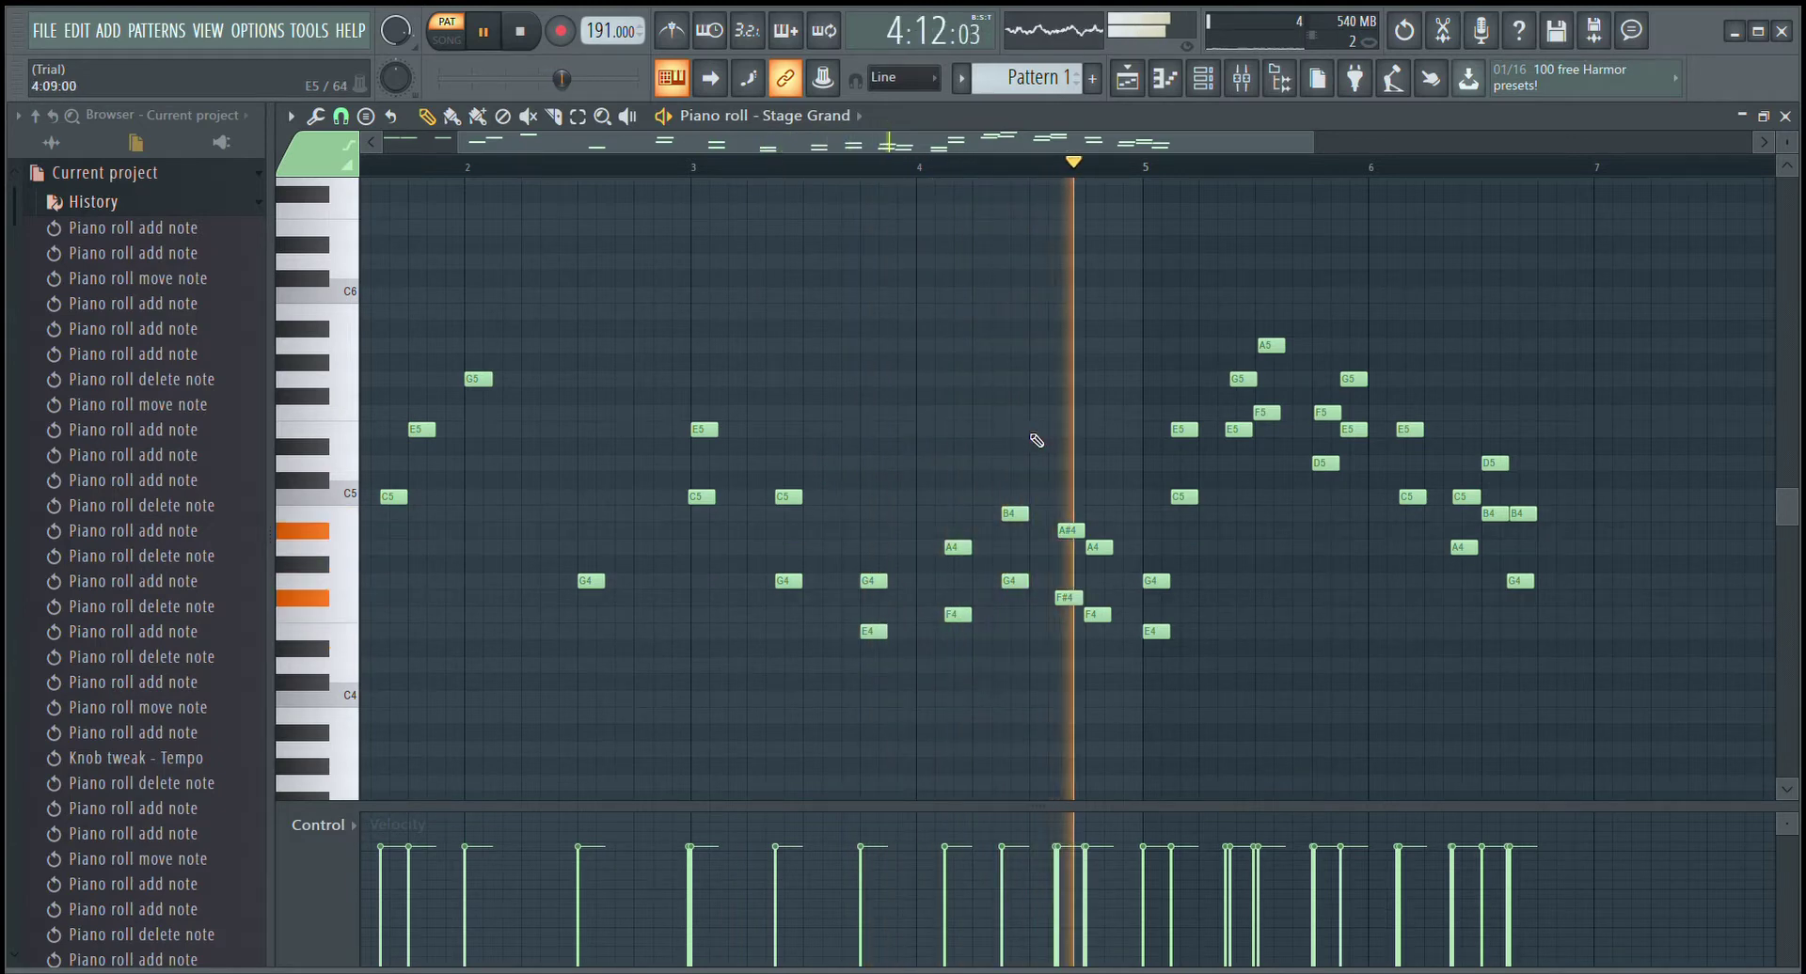
- Replace the E5 at the start of bar 3 with G4 and the C5 at step 7 with E4, replaying from late bar 2
{"action": "right_click", "coordinate": [704, 429]}
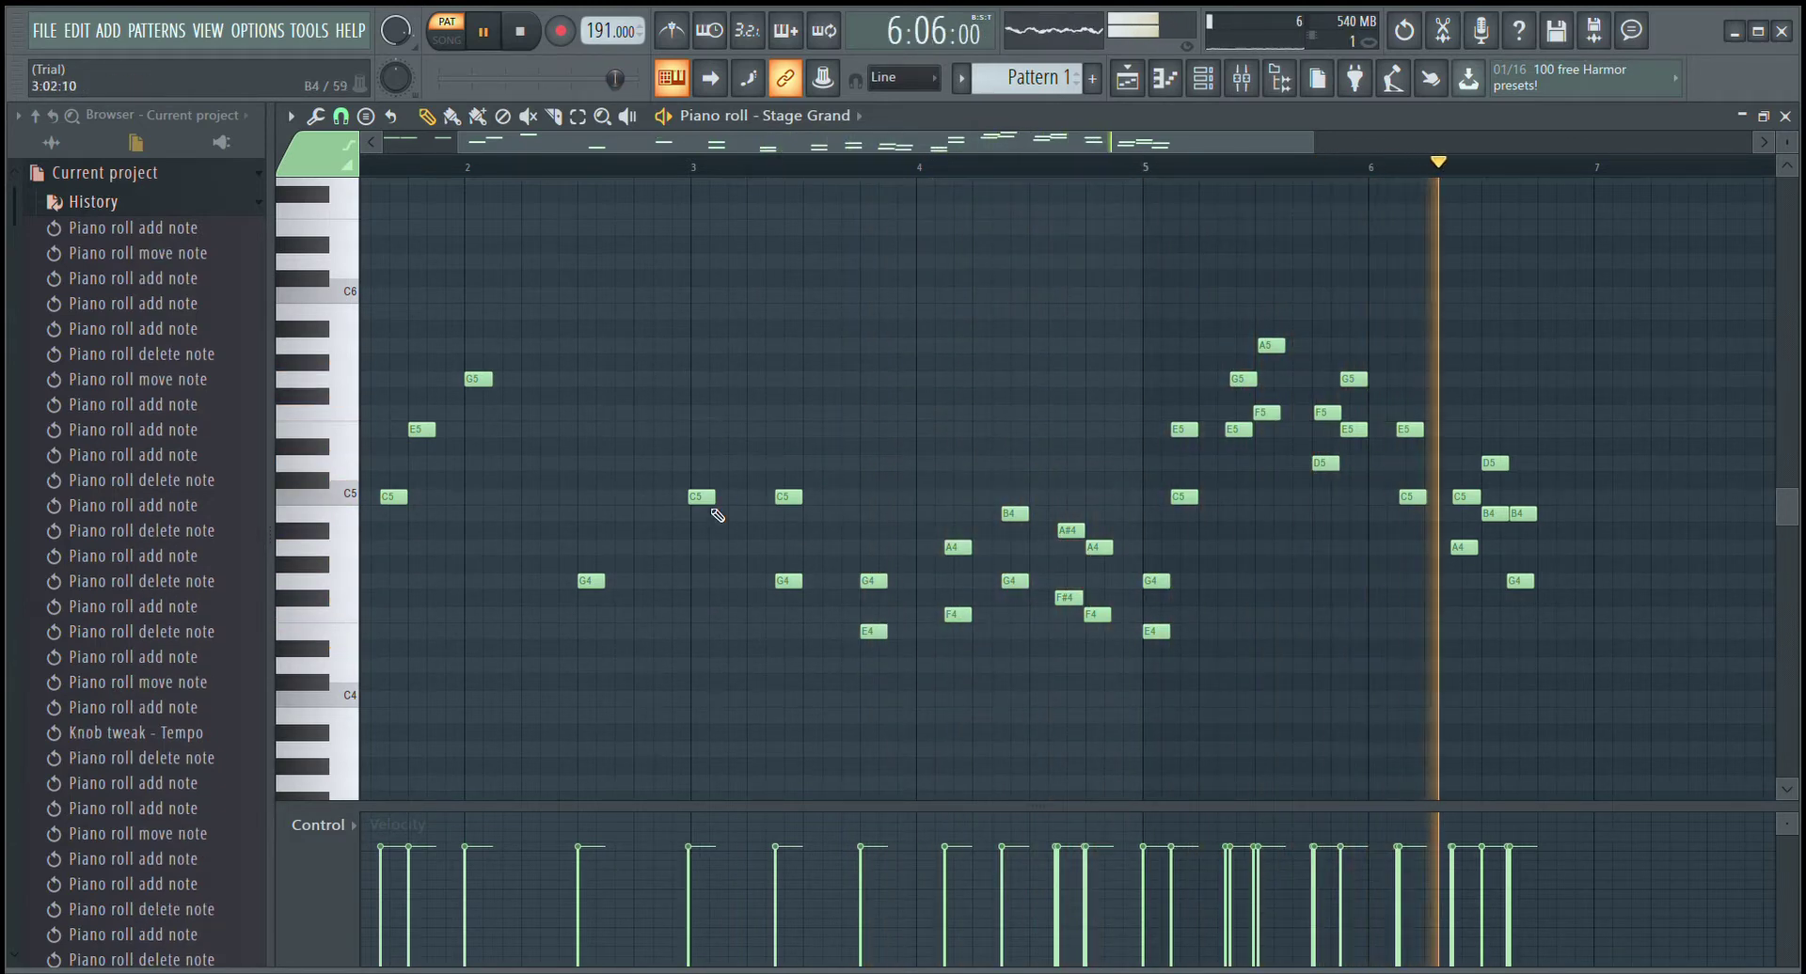
{"action": "left_click", "coordinate": [703, 580]}
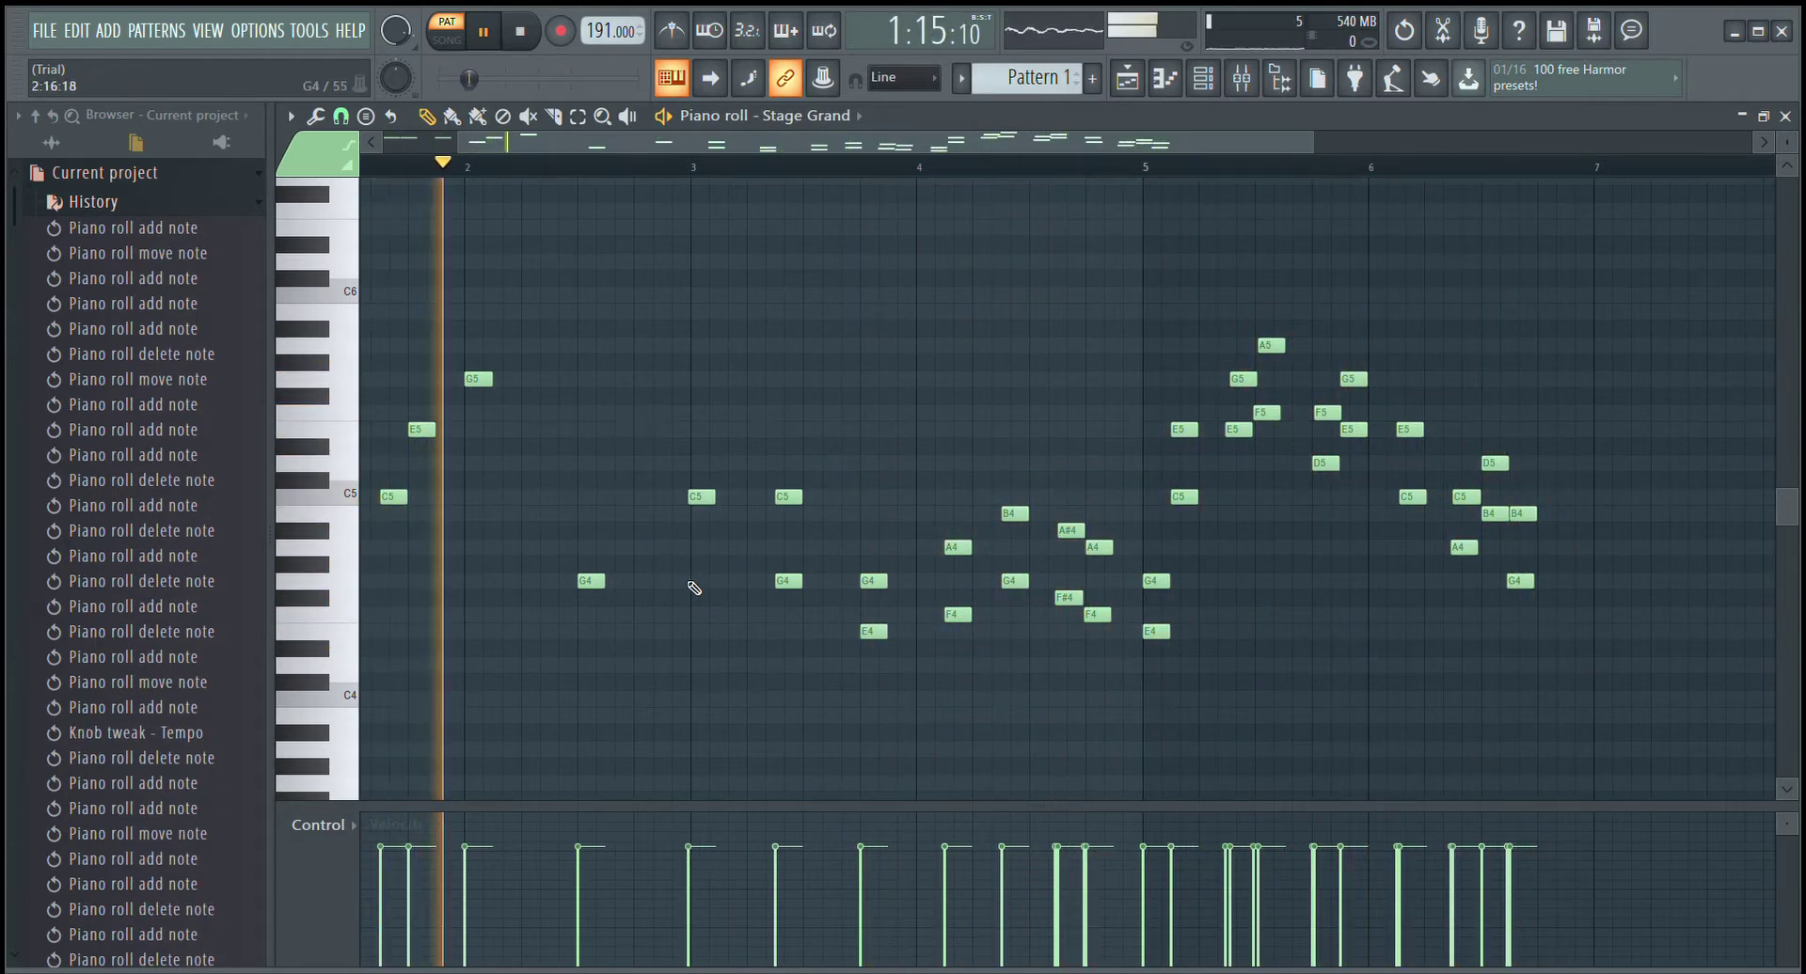
{"action": "right_click", "coordinate": [788, 497]}
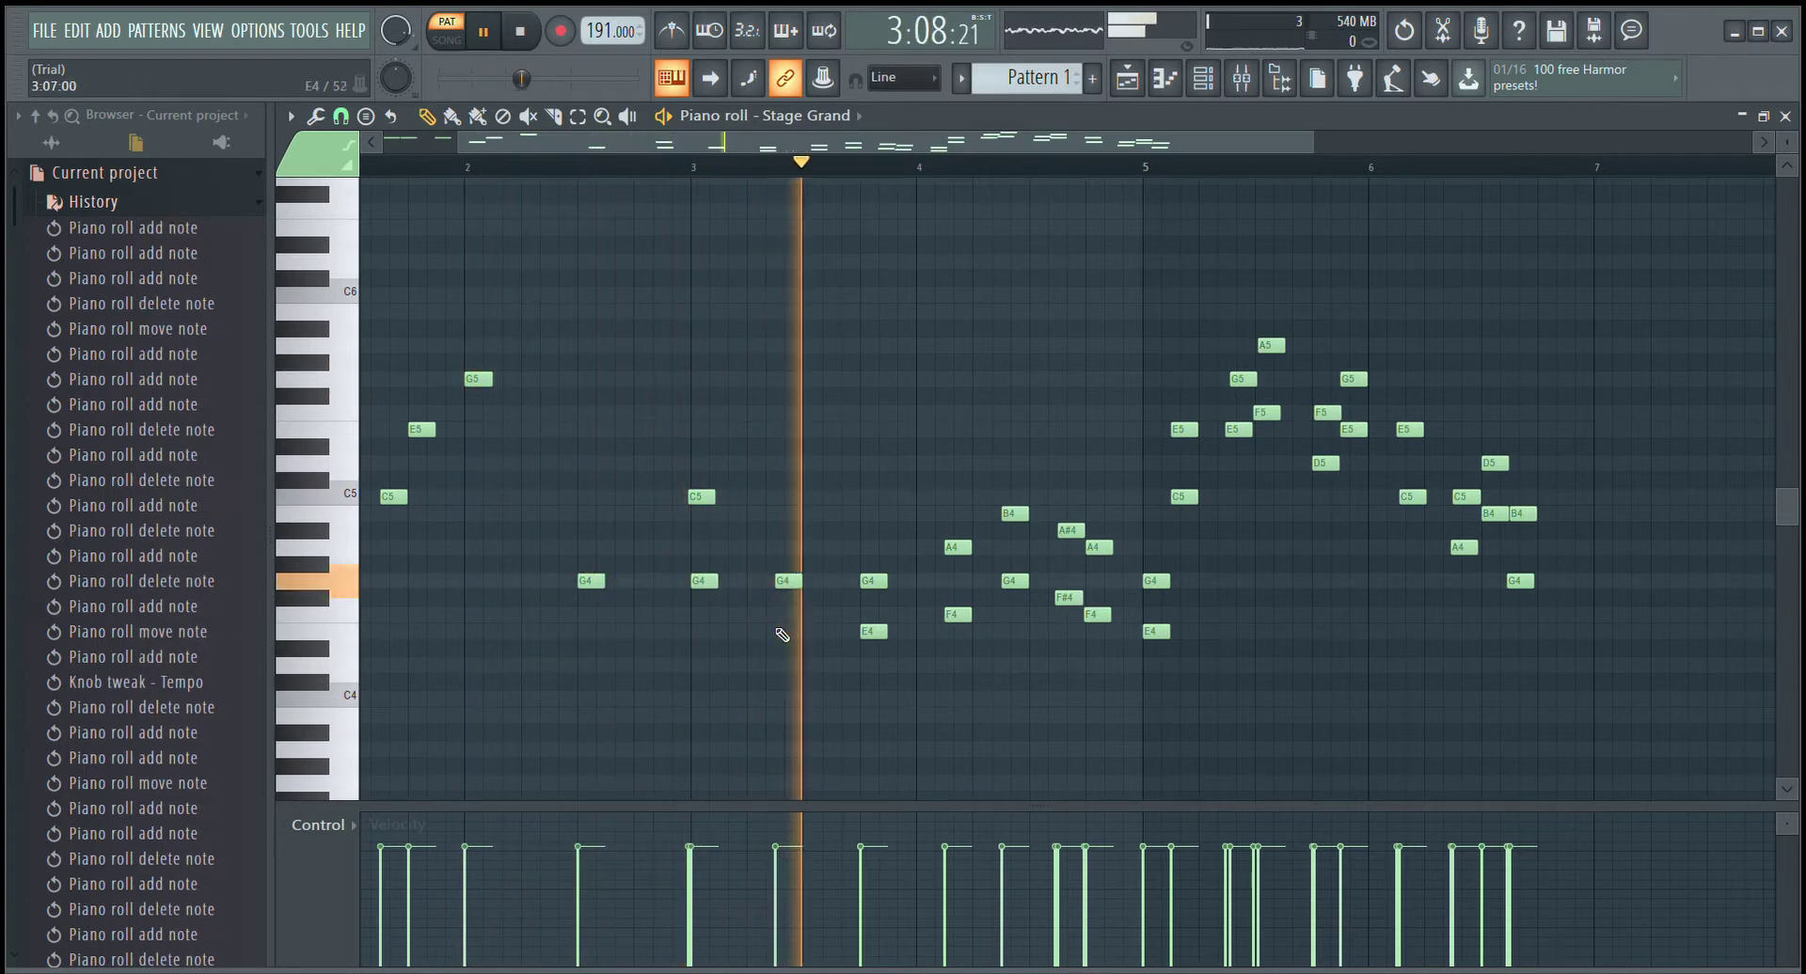
{"action": "left_click", "coordinate": [790, 633]}
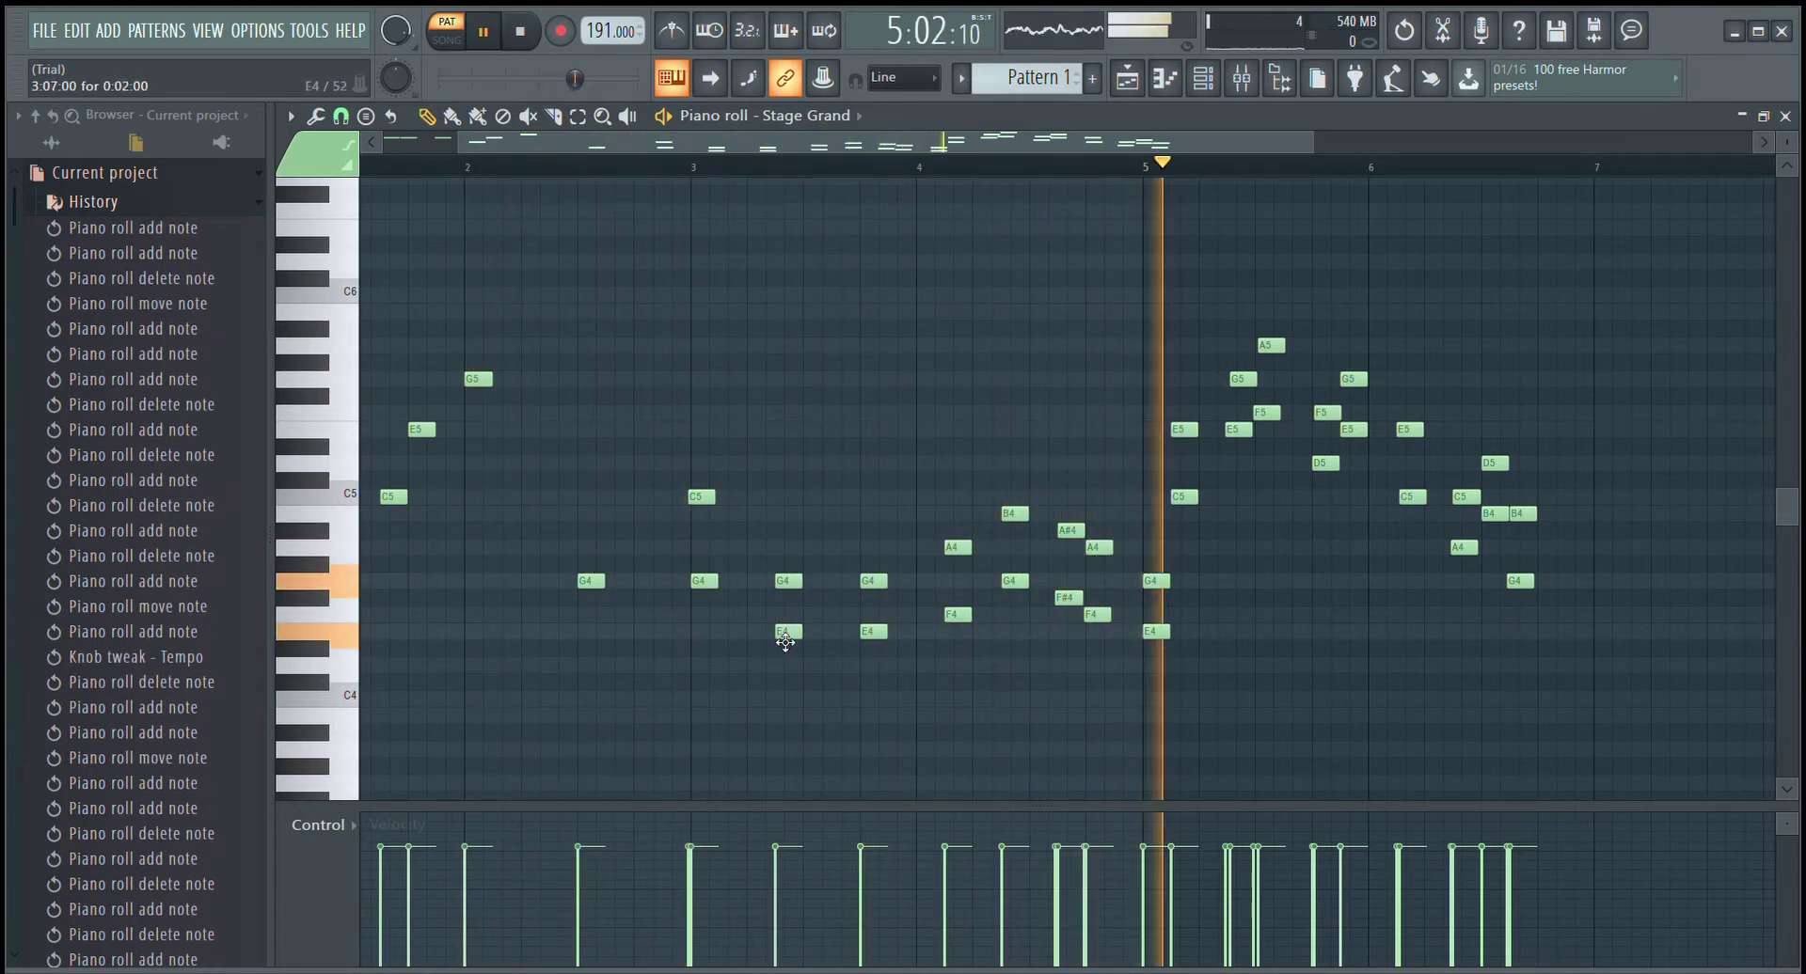
{"action": "left_click", "coordinate": [658, 167]}
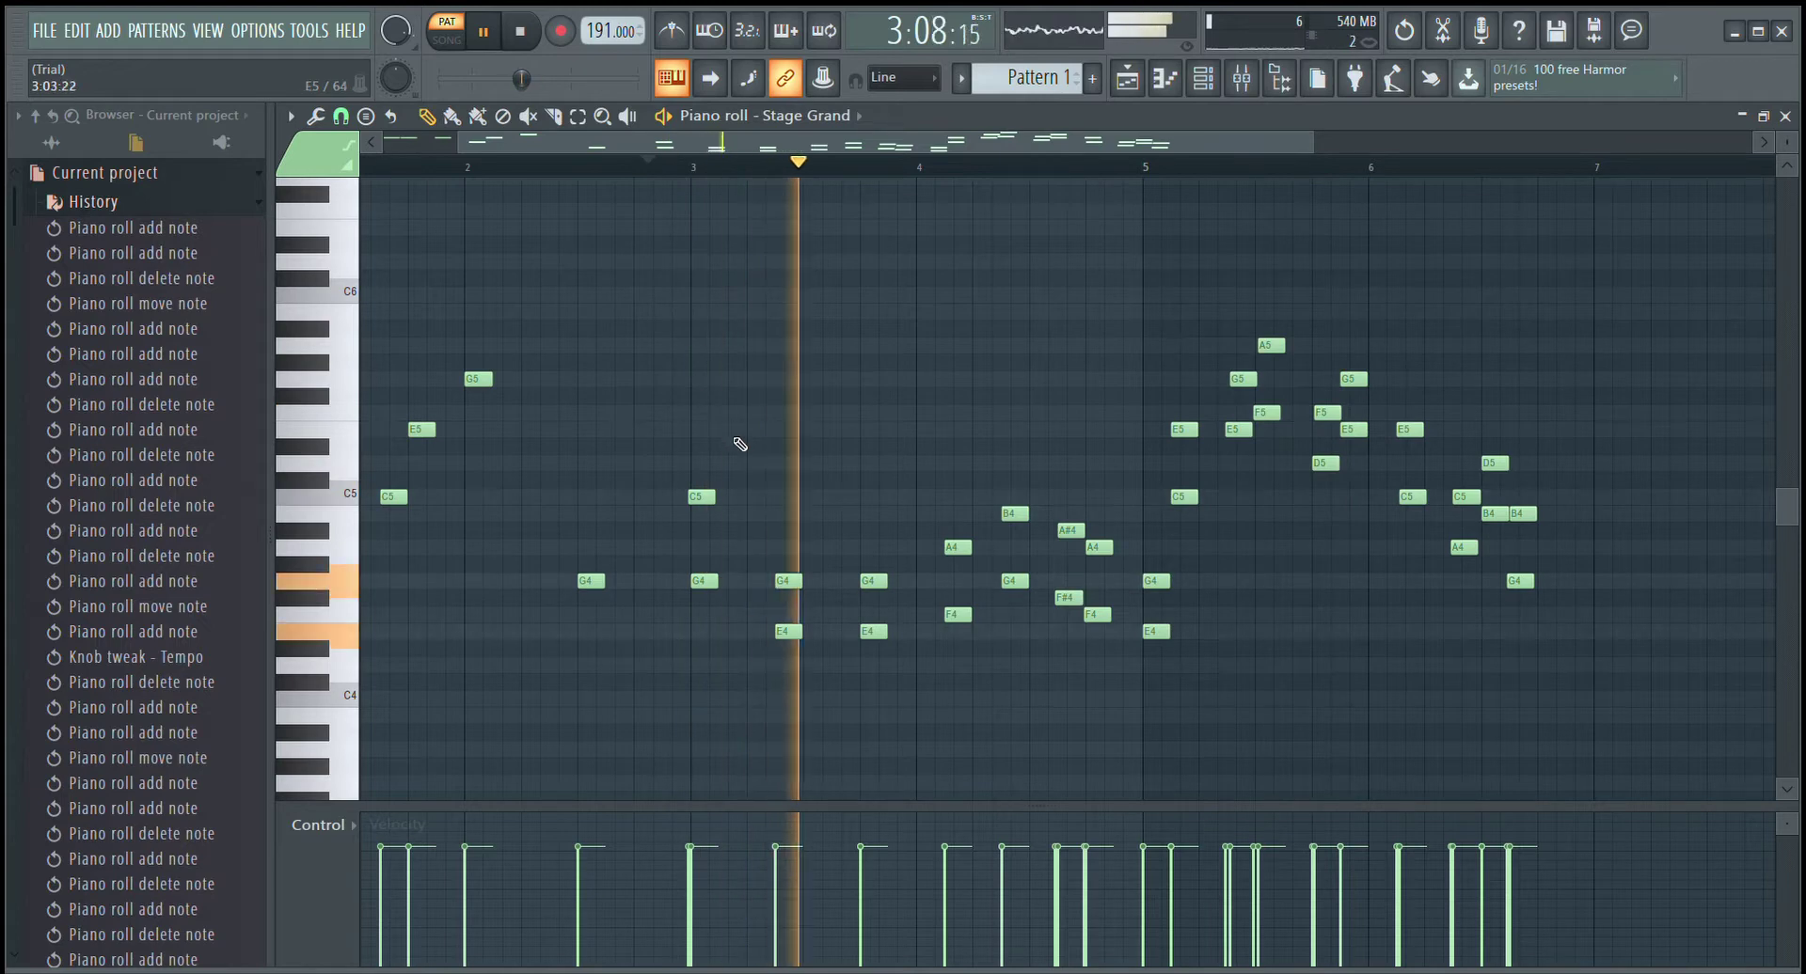
- Replace the G4 at step 13 of bar 3 with C4 and replay the passage from late bar 2
{"action": "right_click", "coordinate": [874, 581]}
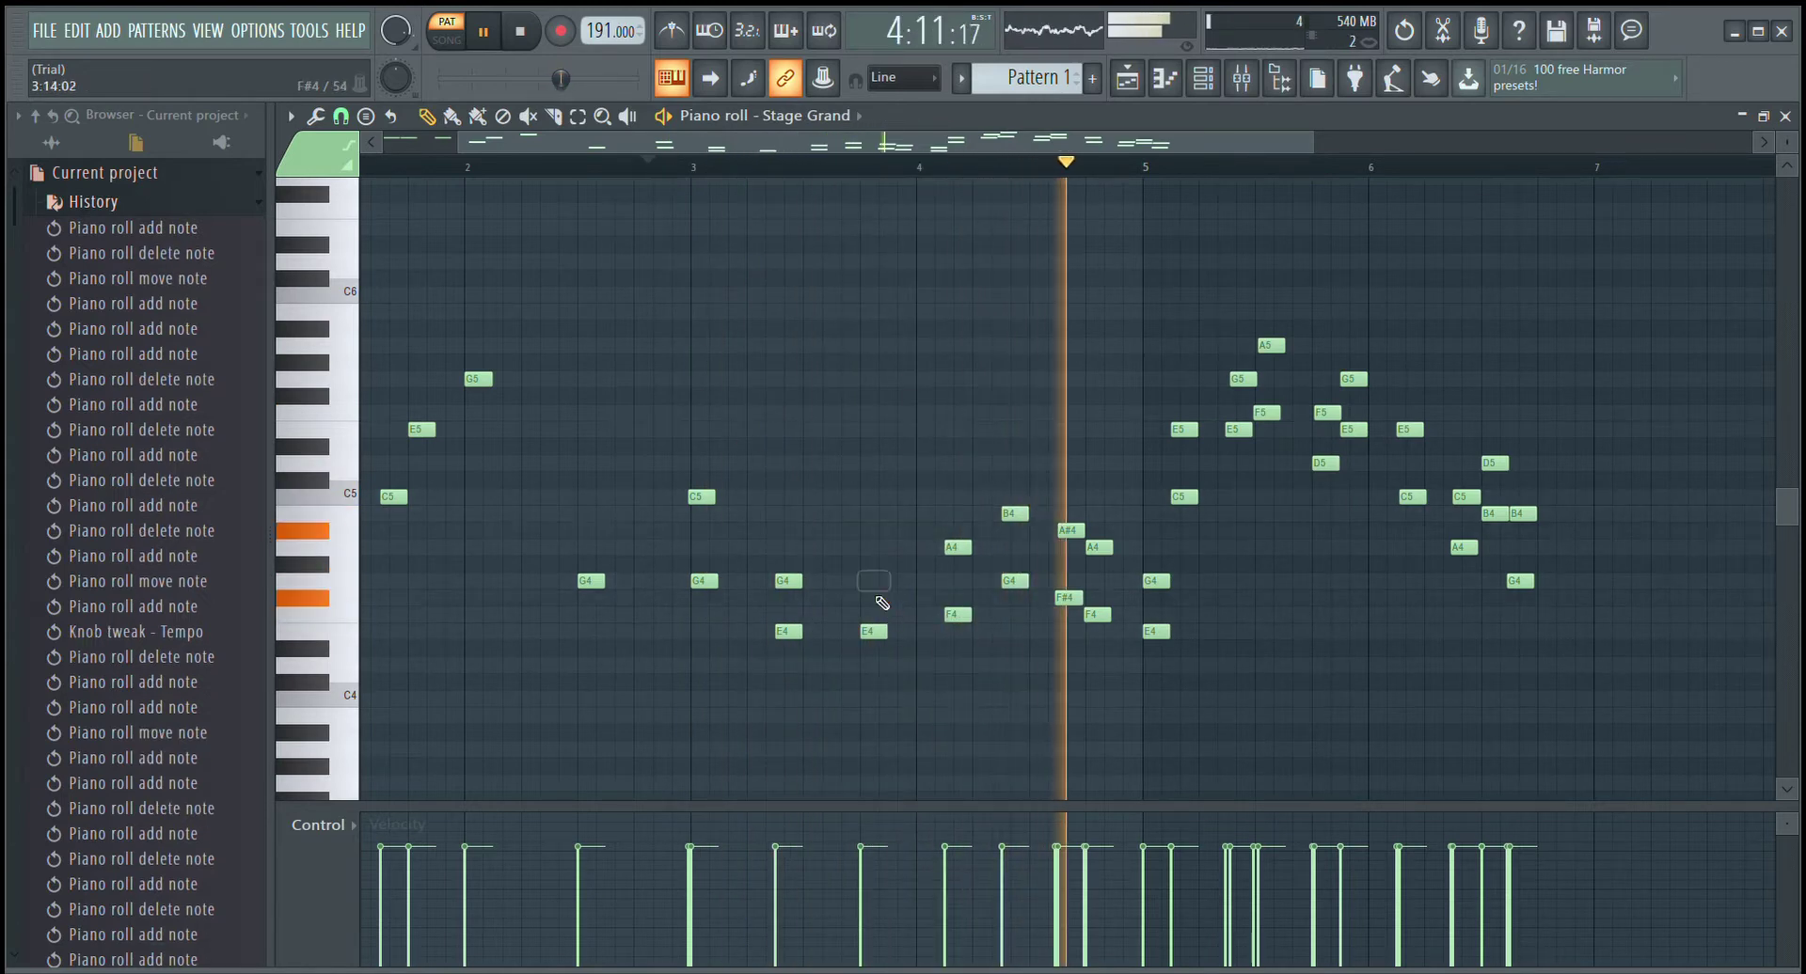
{"action": "left_click", "coordinate": [870, 699]}
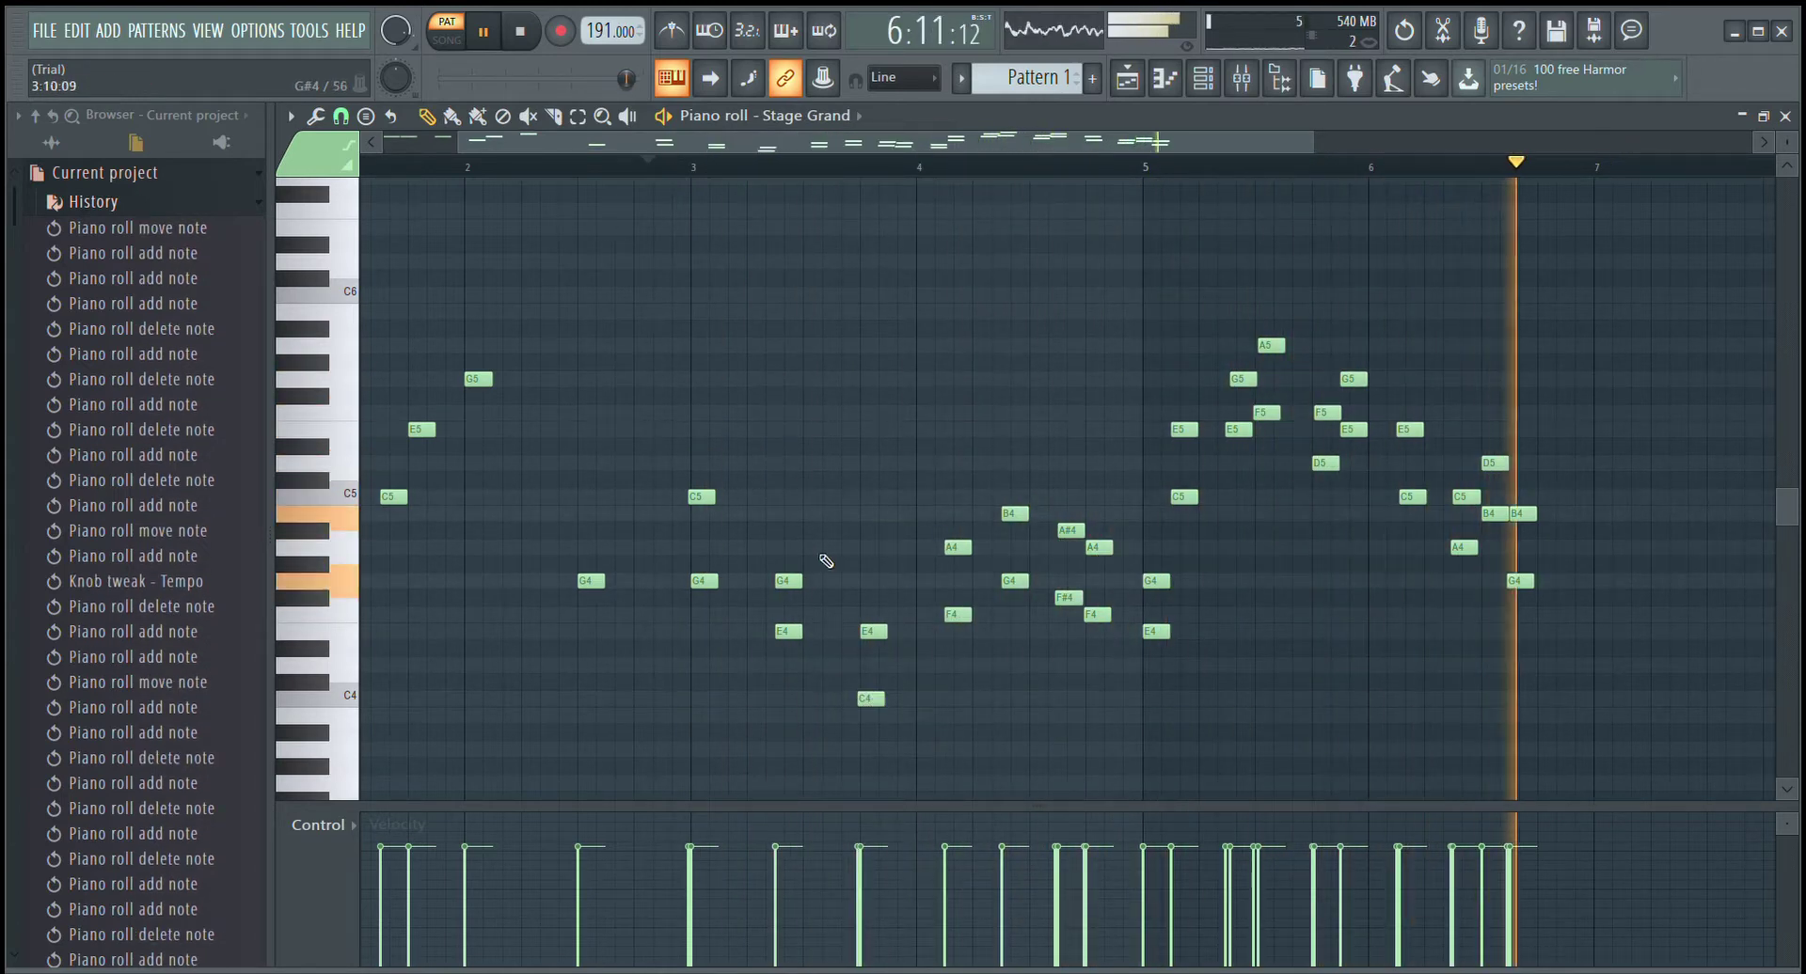
{"action": "left_click", "coordinate": [662, 168]}
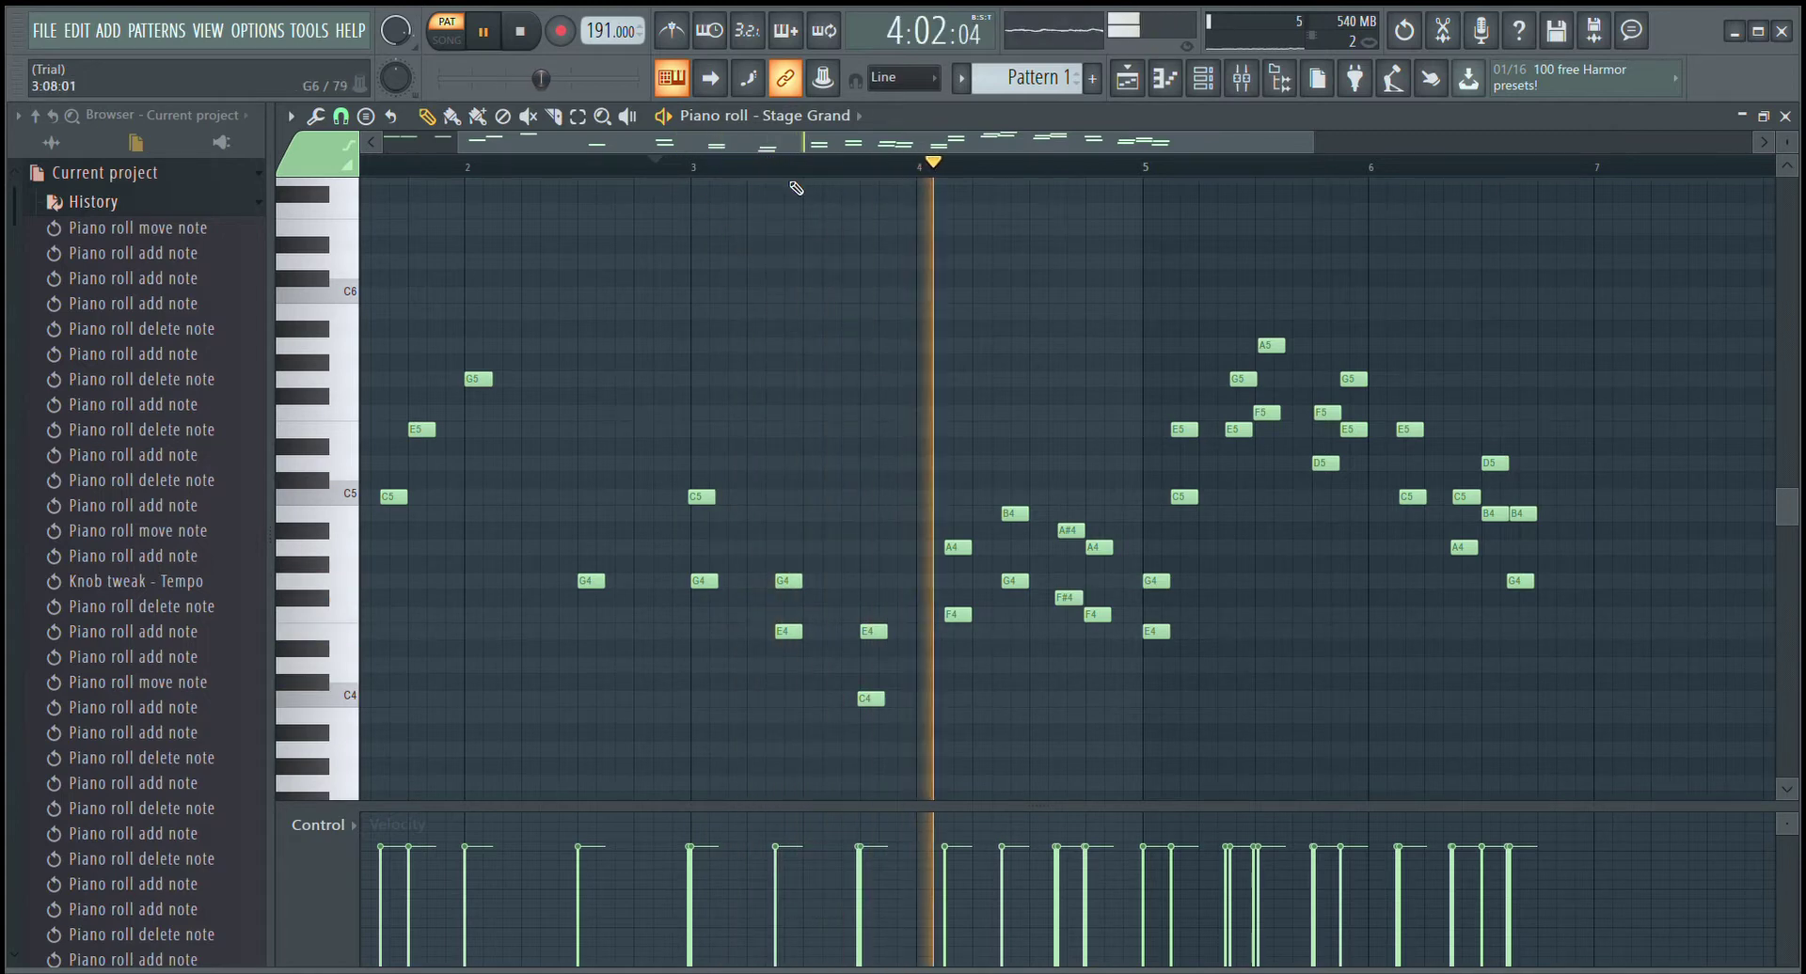
{"action": "left_click_drag", "start_coordinate": [848, 154], "coordinate": [756, 154]}
- Try higher notes C6, G5 and F5 above the chords in bar 3 during playback, deleting them again
{"action": "scroll", "coordinate": [753, 509], "scroll_direction": "up", "scroll_amount": 3}
{"action": "scroll", "coordinate": [731, 458], "scroll_direction": "up", "scroll_amount": 2}
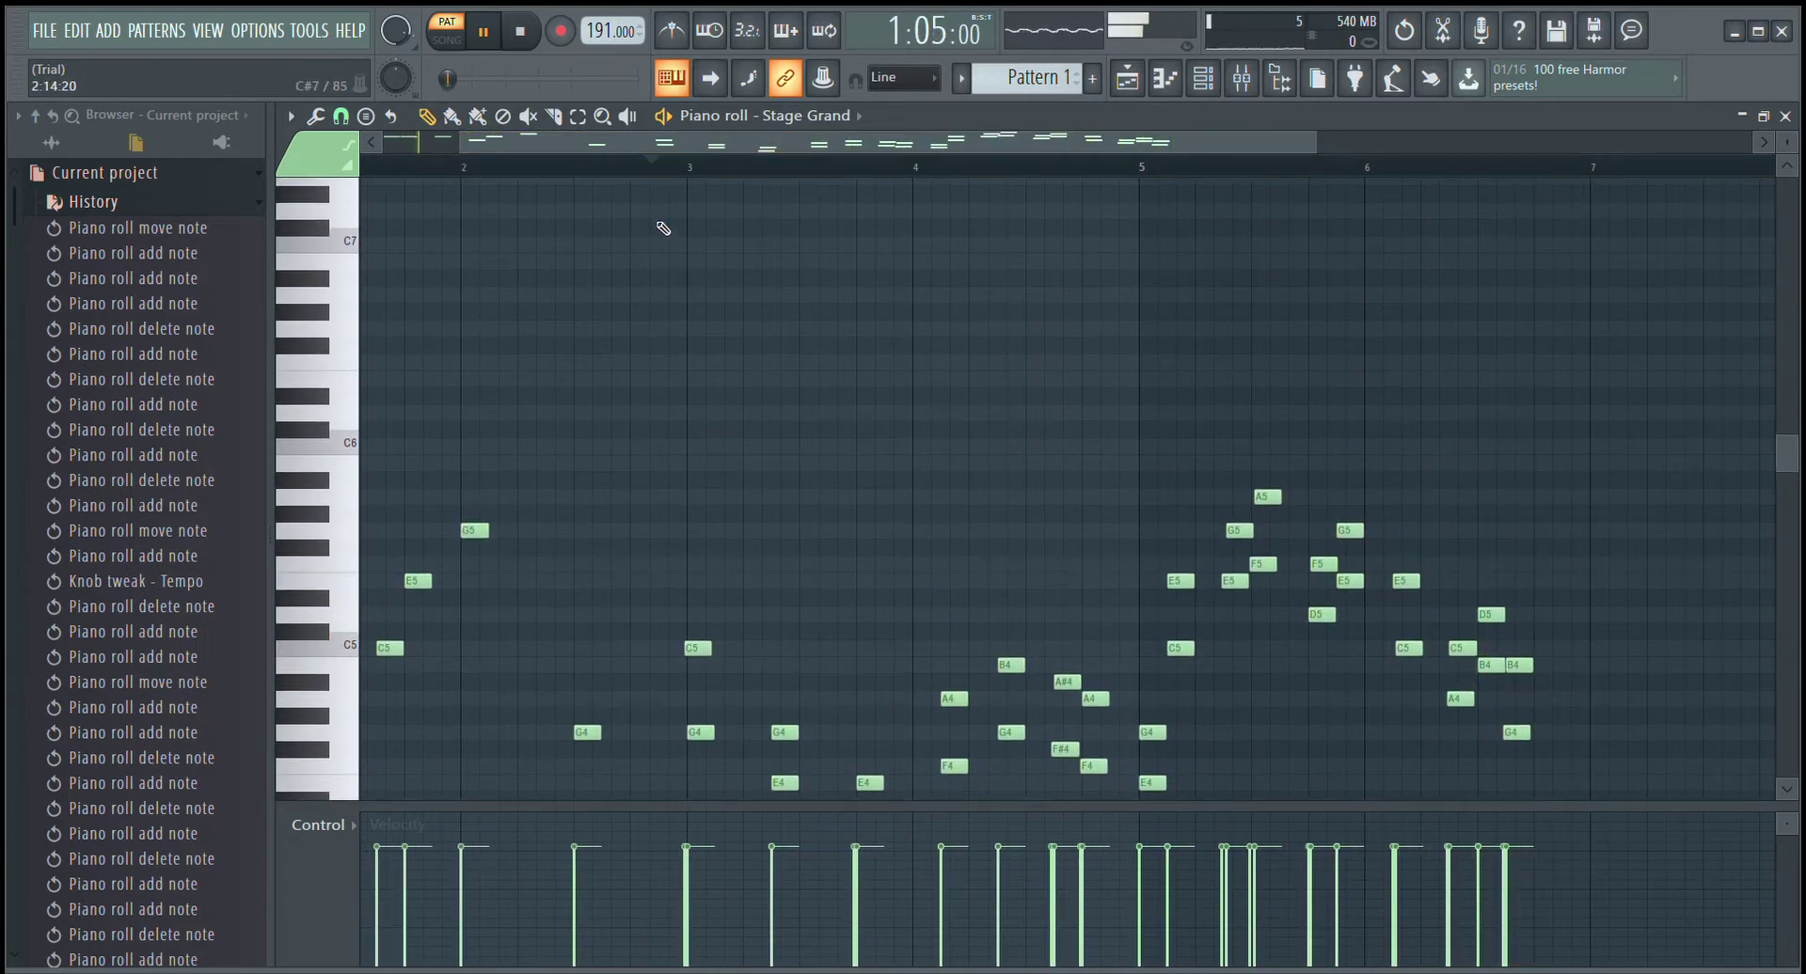
{"action": "left_click", "coordinate": [701, 446]}
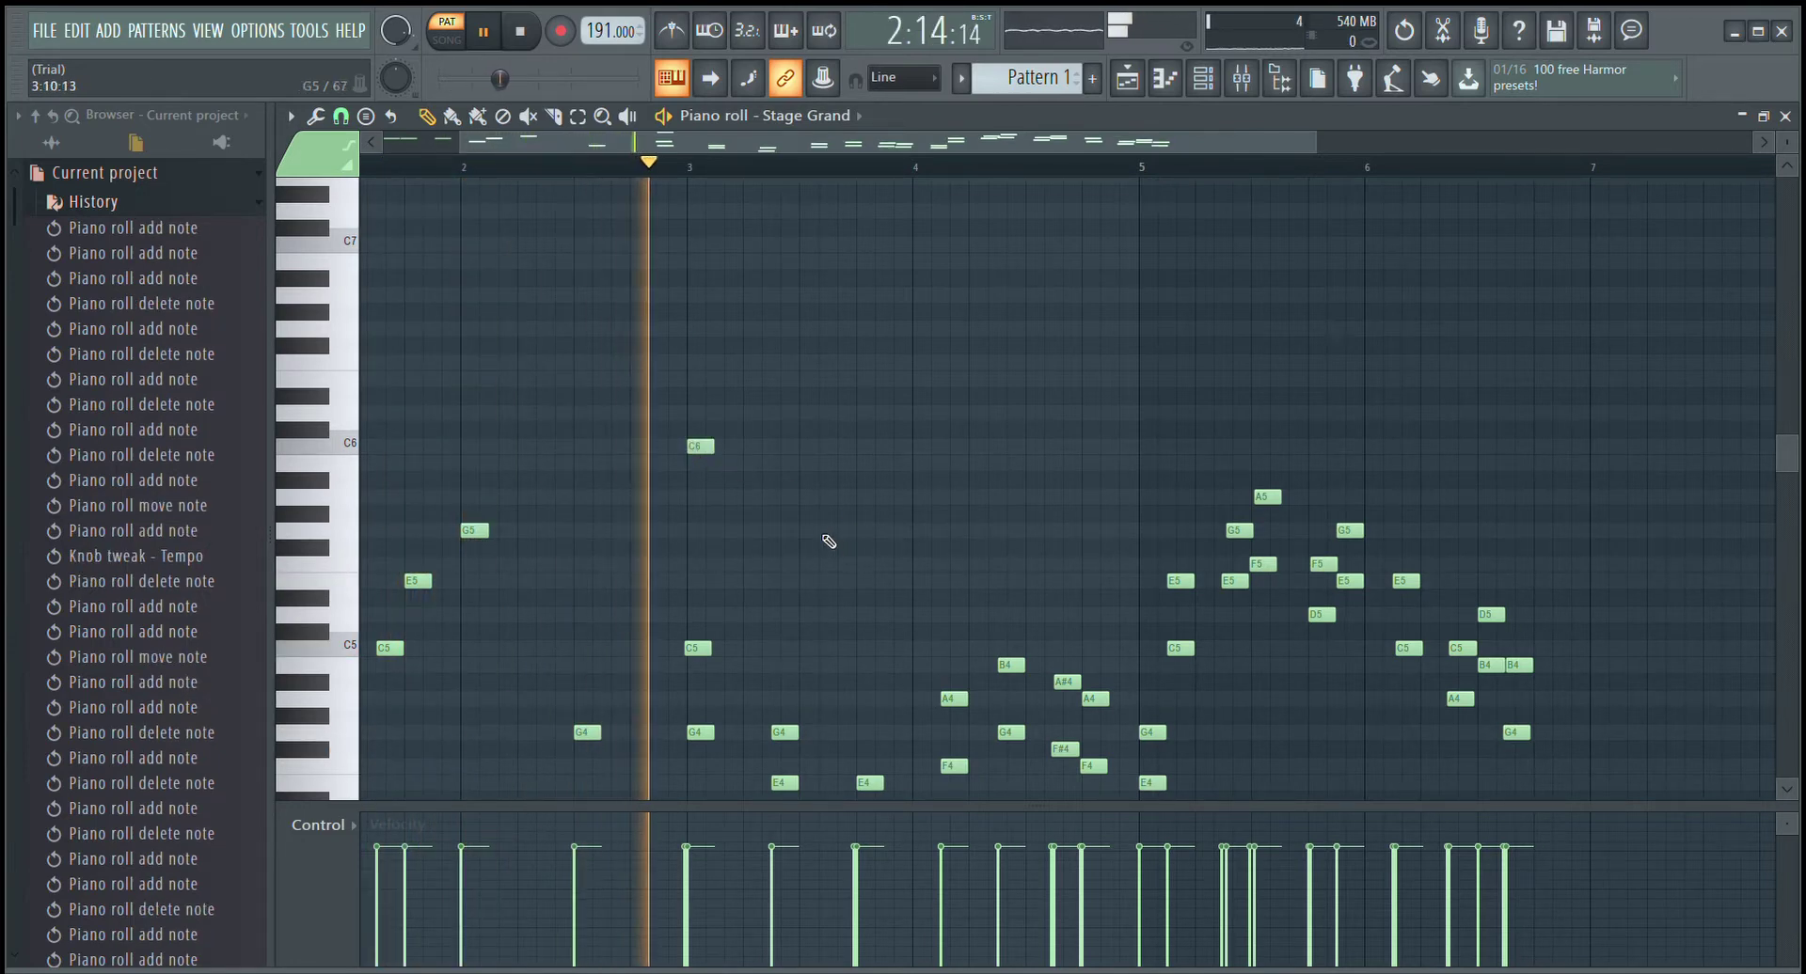
{"action": "left_click", "coordinate": [757, 532]}
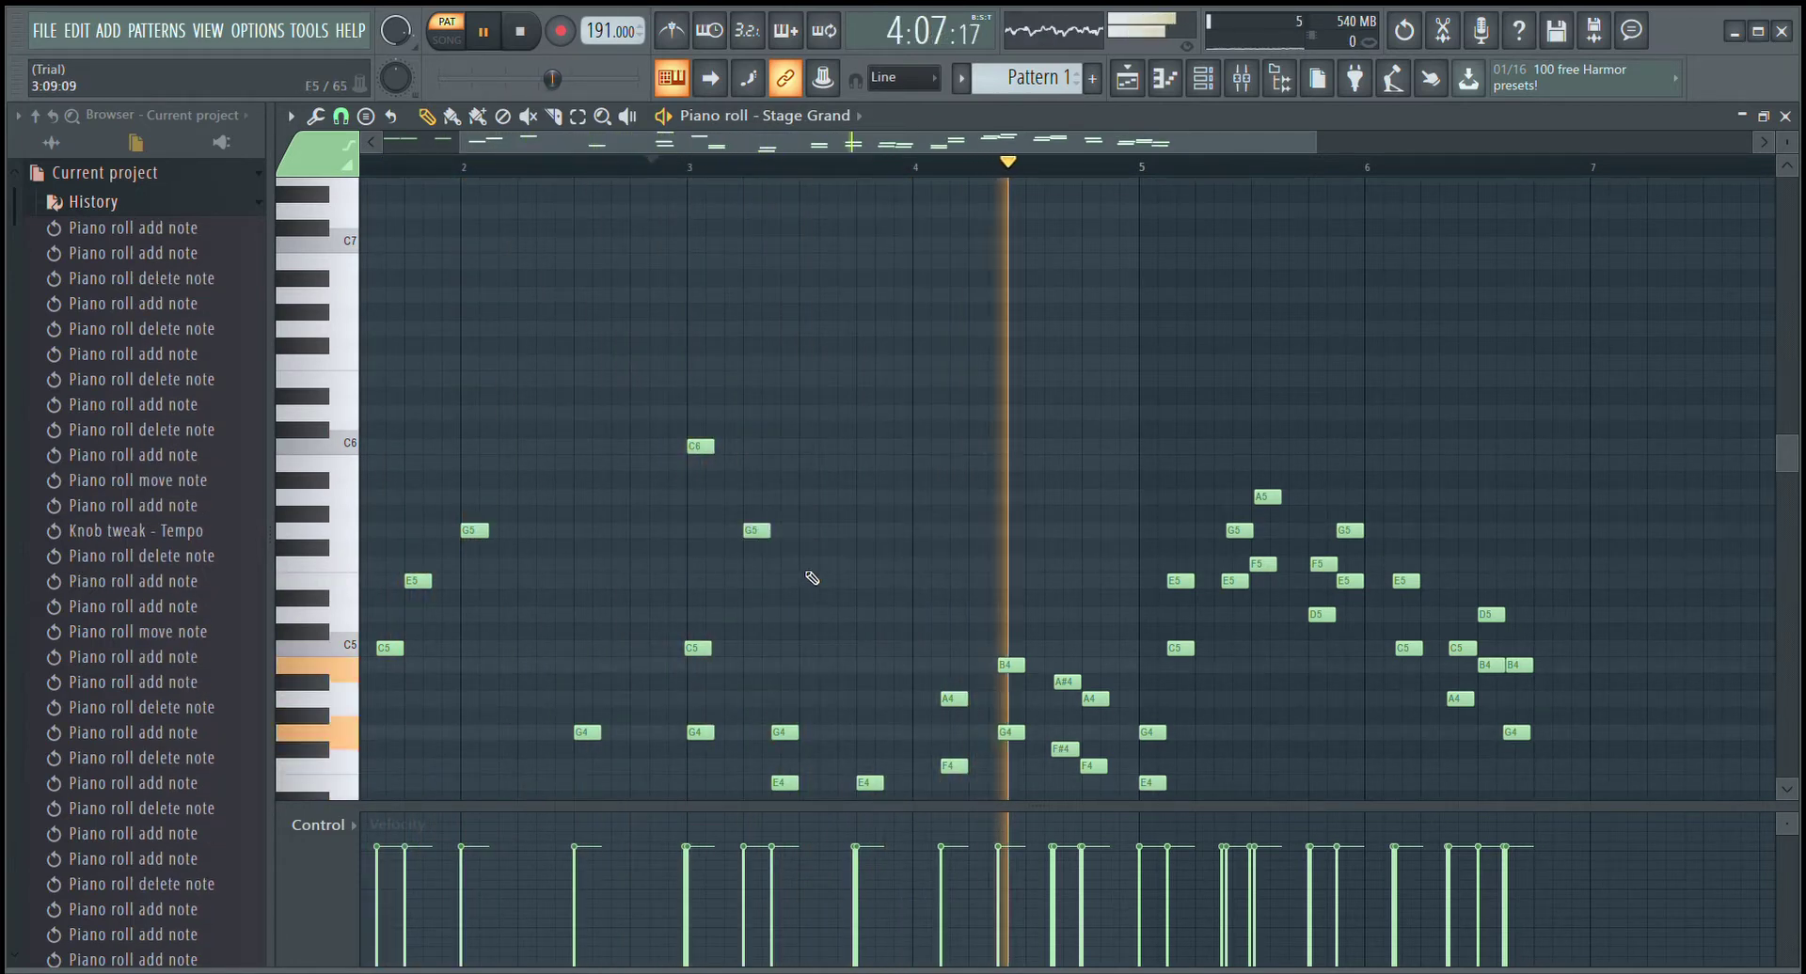
{"action": "left_click", "coordinate": [814, 564]}
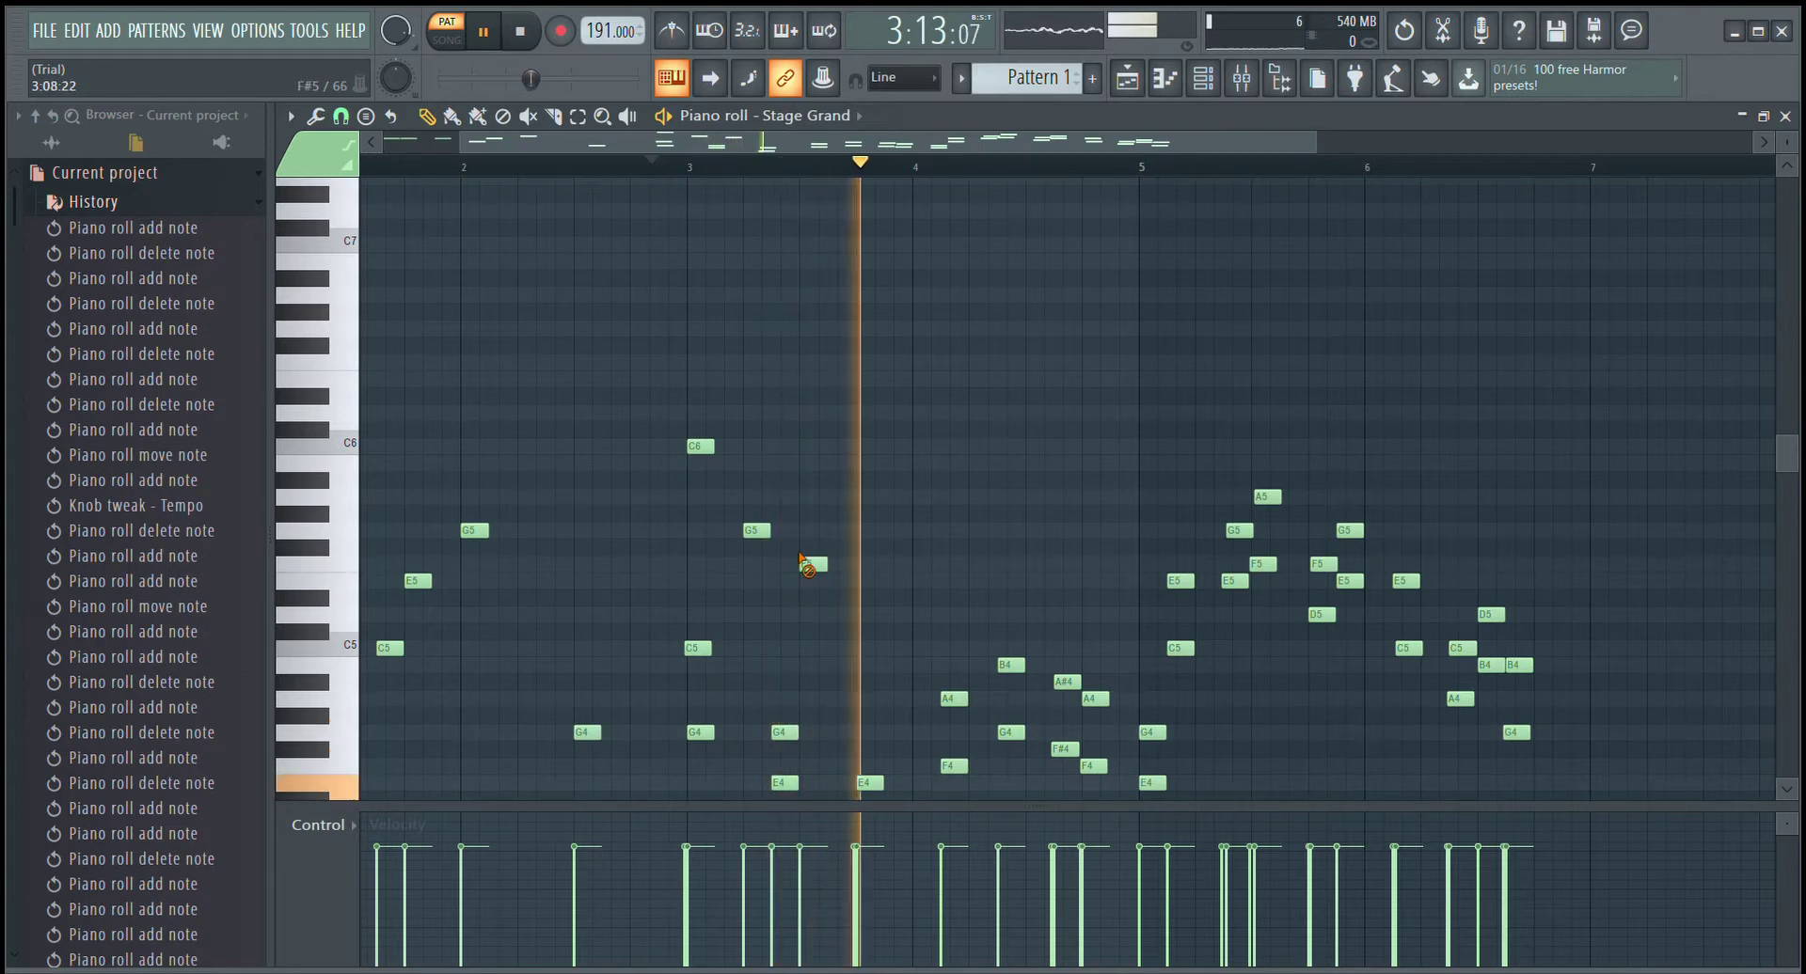
{"action": "right_click", "coordinate": [814, 564]}
{"action": "right_click", "coordinate": [758, 531]}
{"action": "scroll", "coordinate": [814, 579], "scroll_direction": "down", "scroll_amount": 3}
{"action": "left_click", "coordinate": [776, 520]}
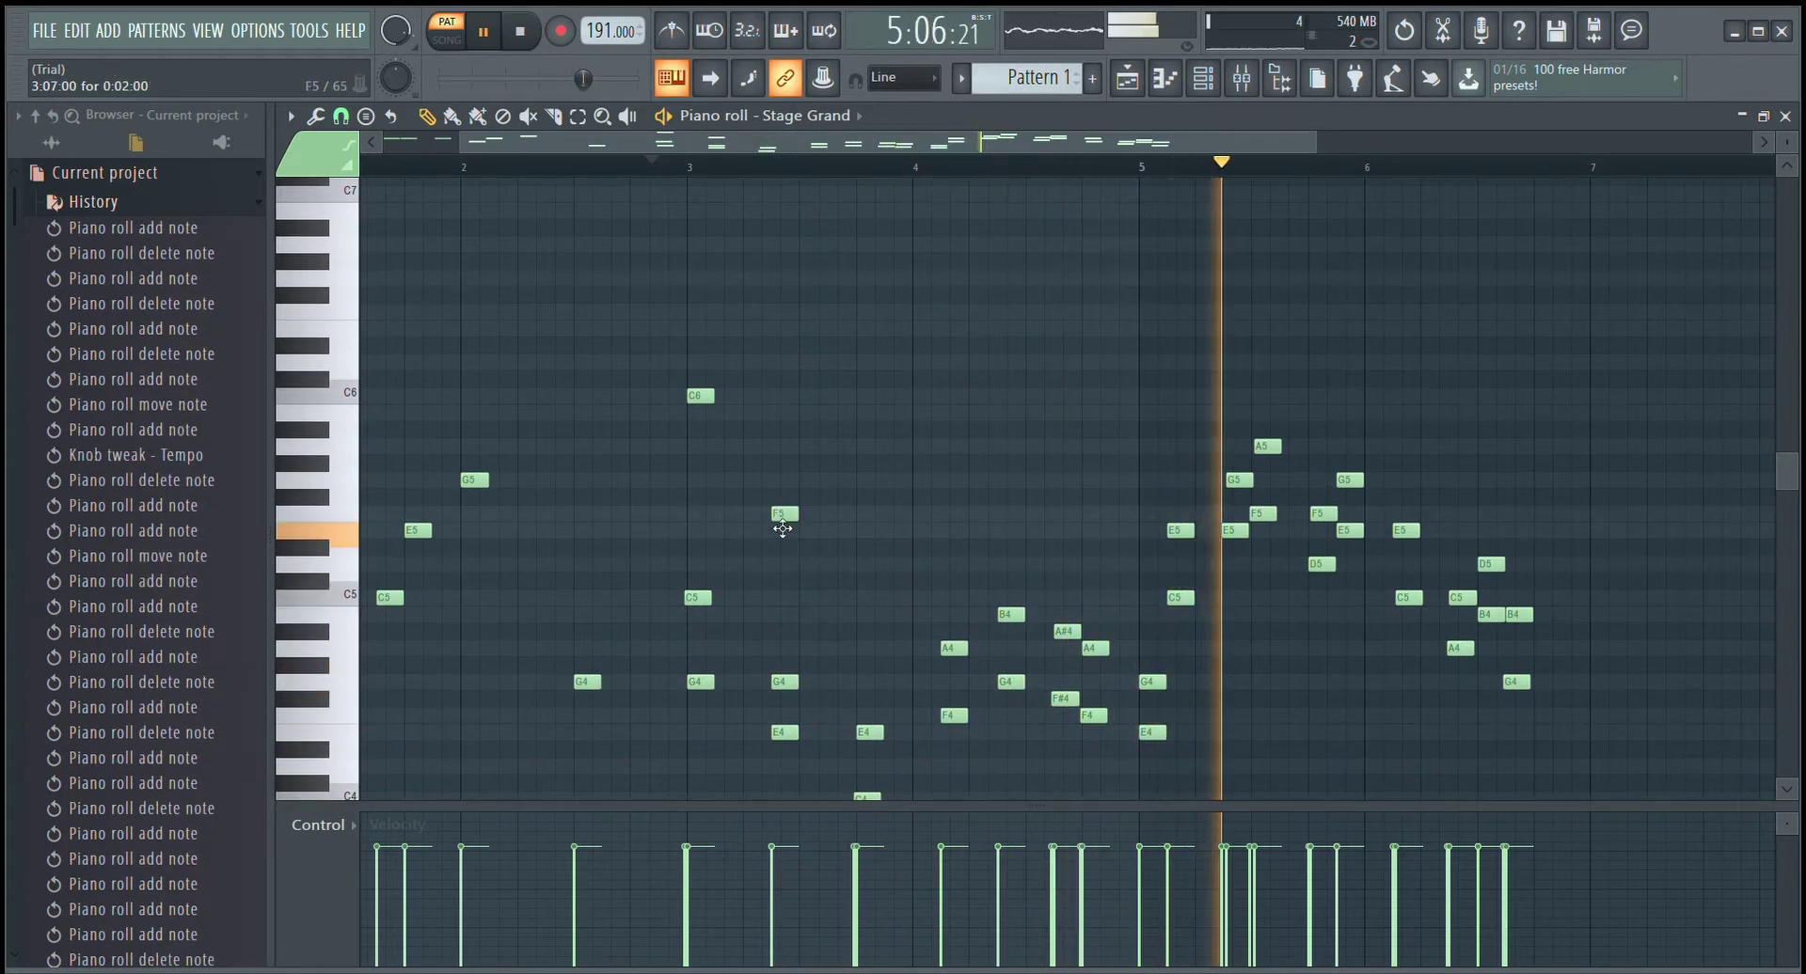
{"action": "right_click", "coordinate": [779, 519]}
{"action": "right_click", "coordinate": [700, 396]}
{"action": "left_click", "coordinate": [486, 38]}
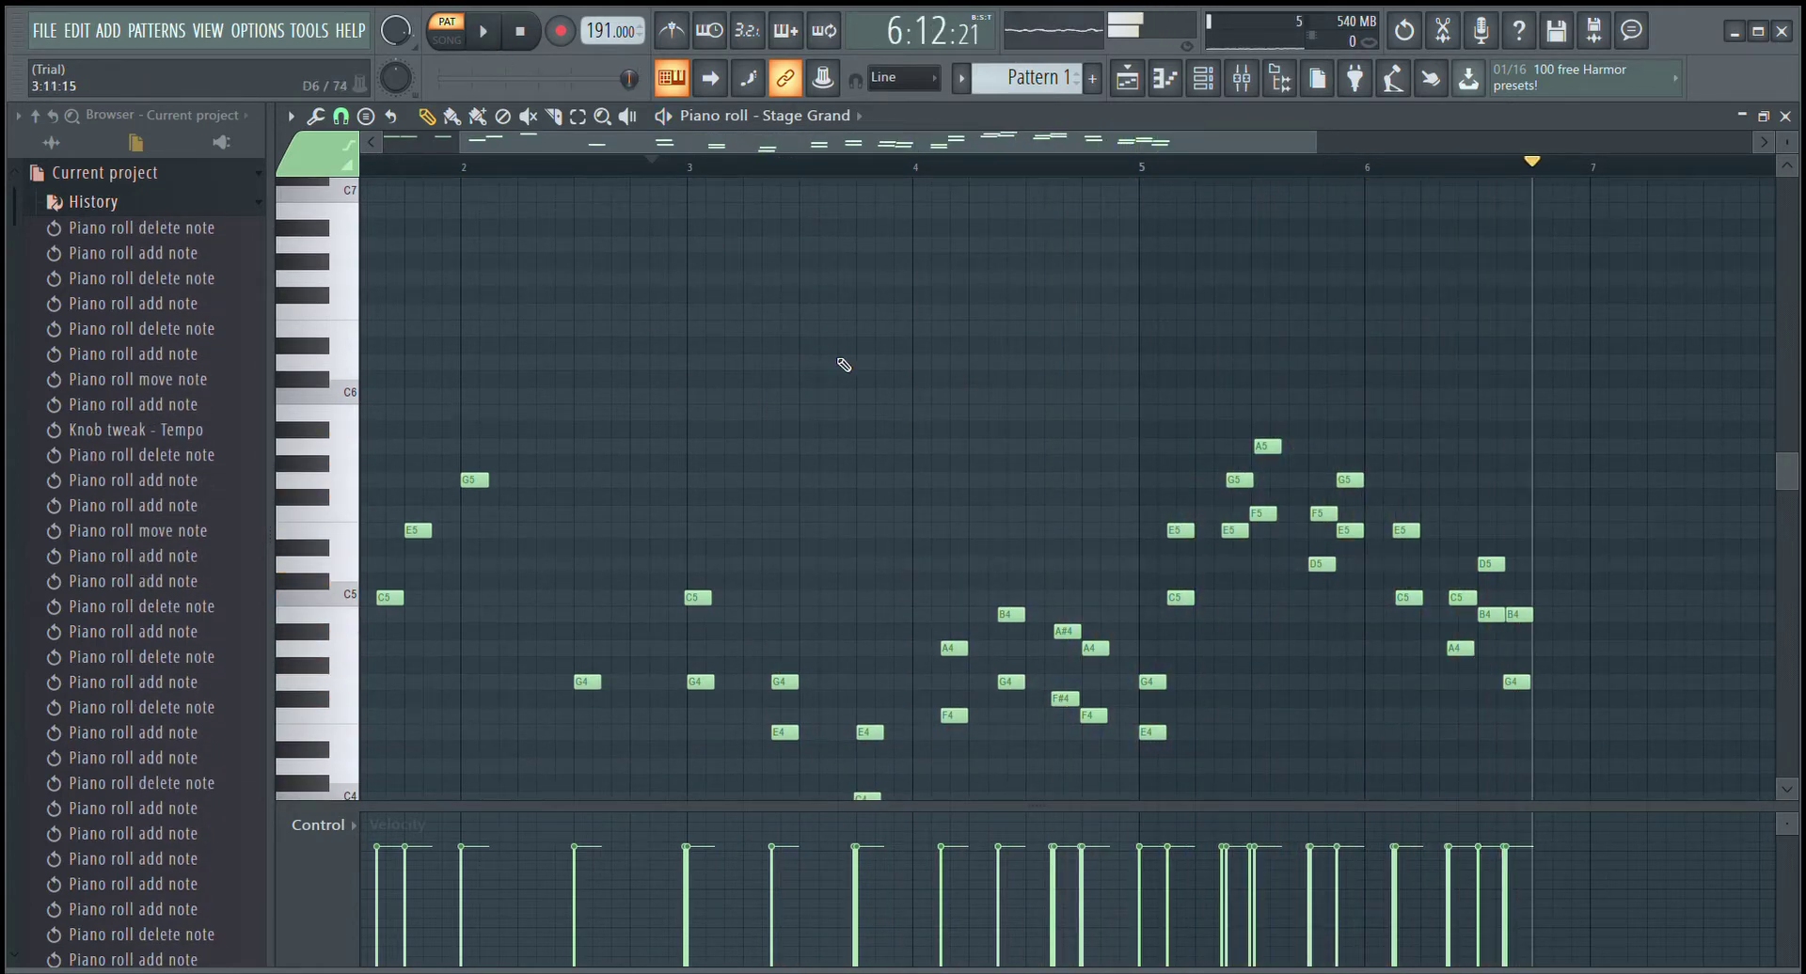
- Try F#4 harmony notes below the first two E5 notes of bar 1, removing them again
{"action": "scroll", "coordinate": [842, 365], "scroll_direction": "down", "scroll_amount": 2}
{"action": "left_click_drag", "start_coordinate": [732, 145], "coordinate": [611, 151]}
{"action": "left_click", "coordinate": [381, 600]}
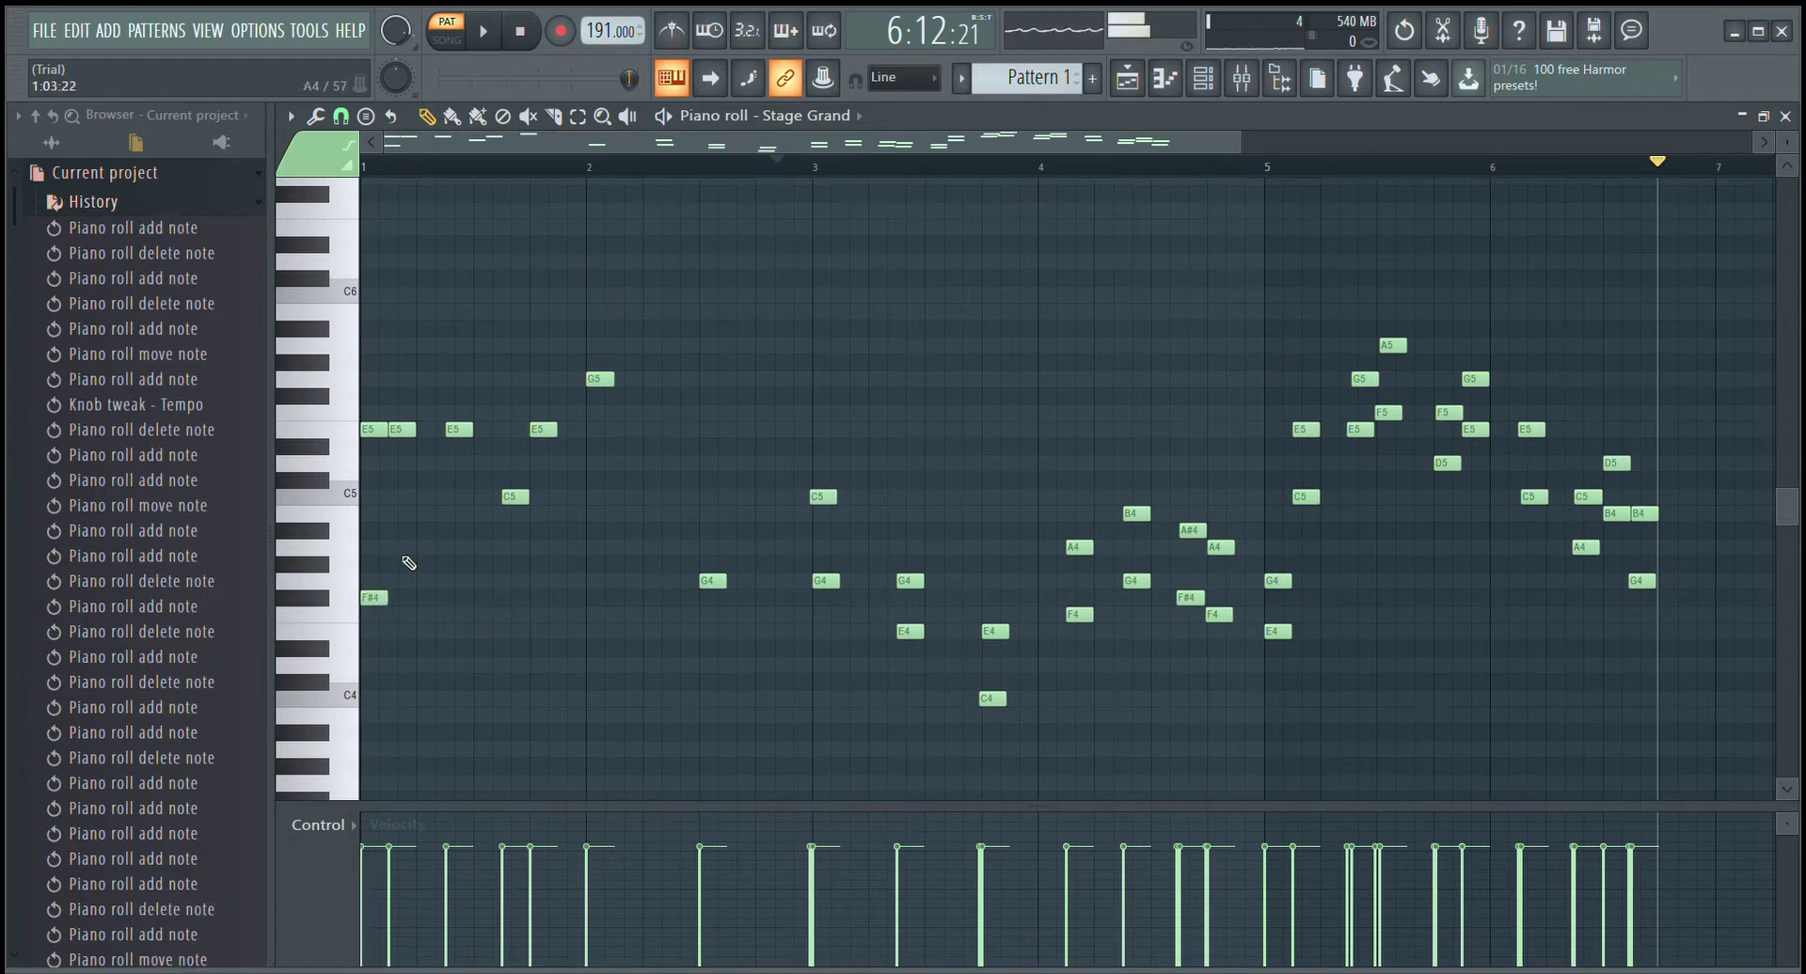
{"action": "key", "text": "space"}
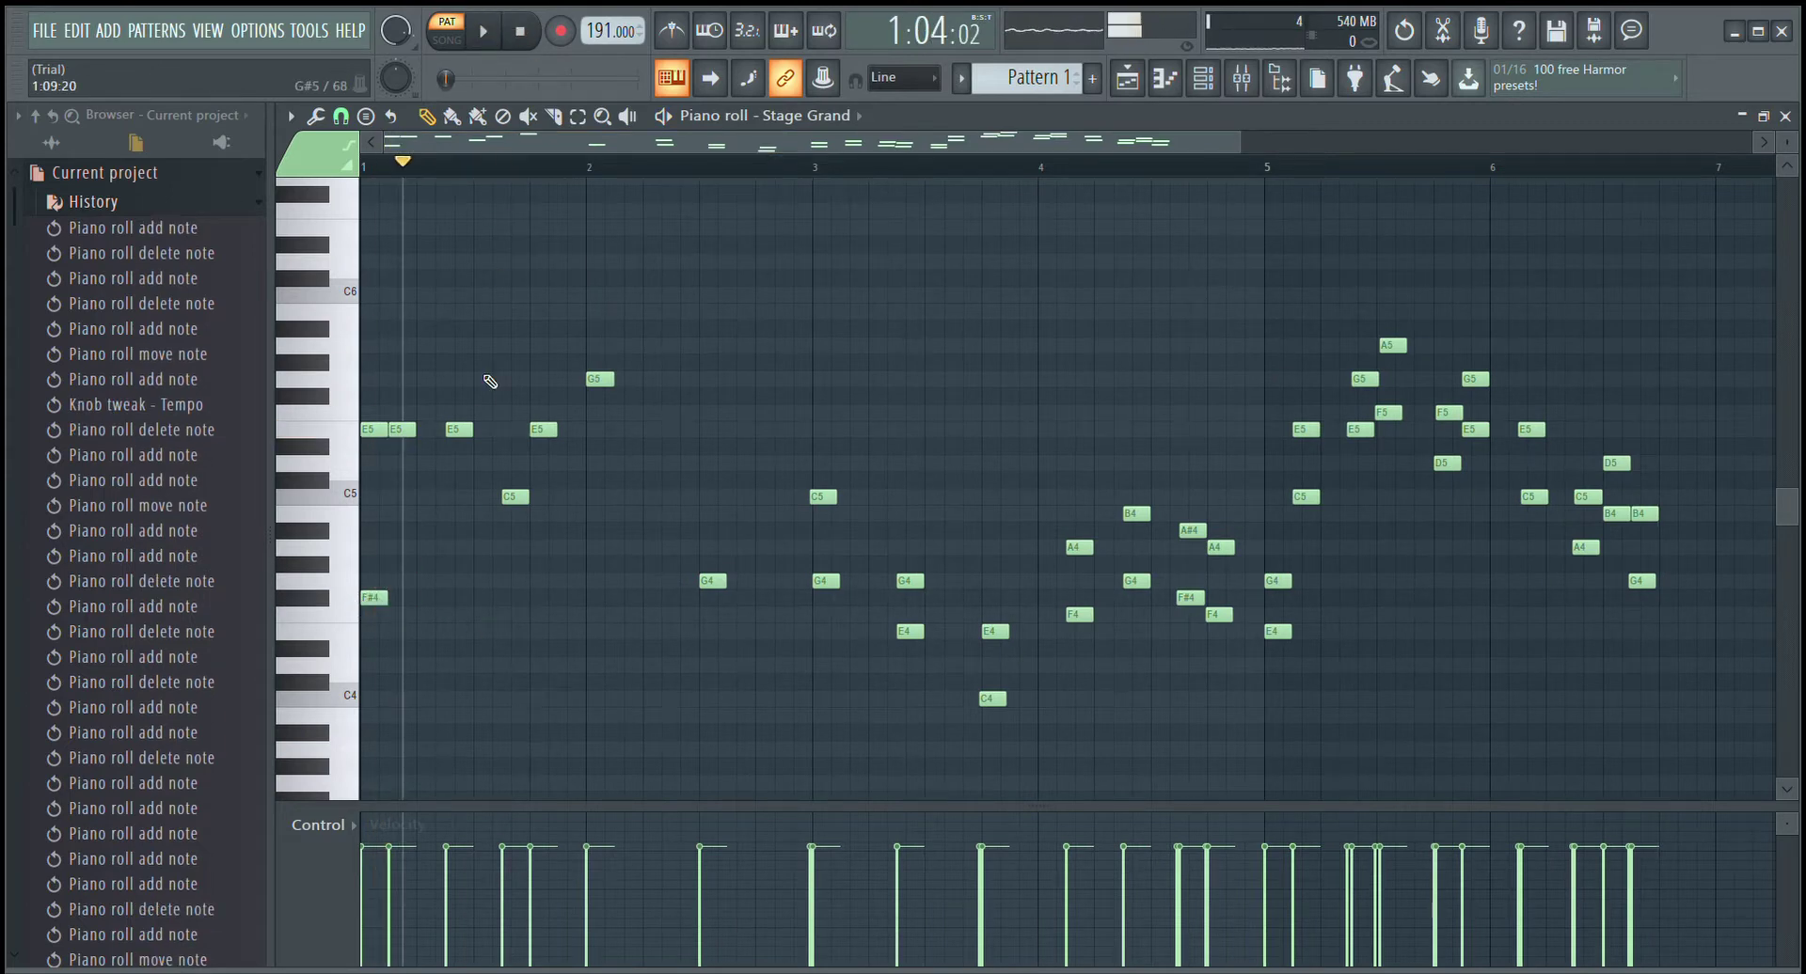
{"action": "right_click", "coordinate": [386, 600]}
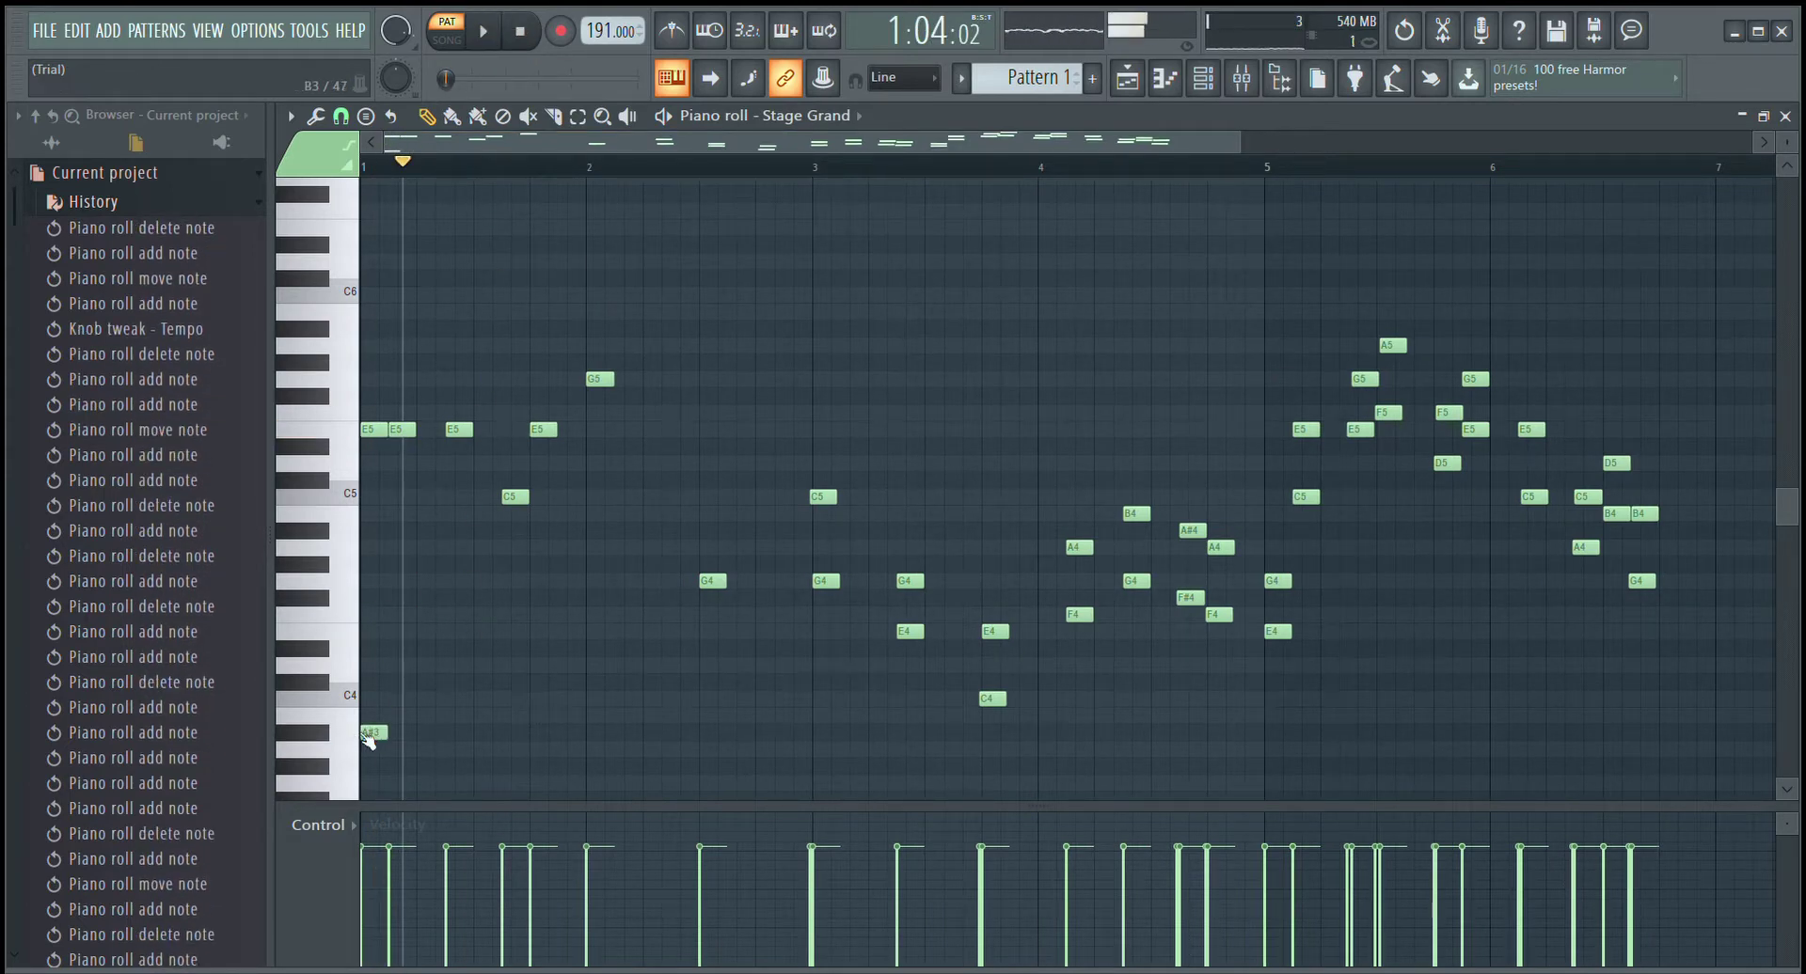
{"action": "left_click", "coordinate": [376, 598]}
{"action": "left_click", "coordinate": [404, 599]}
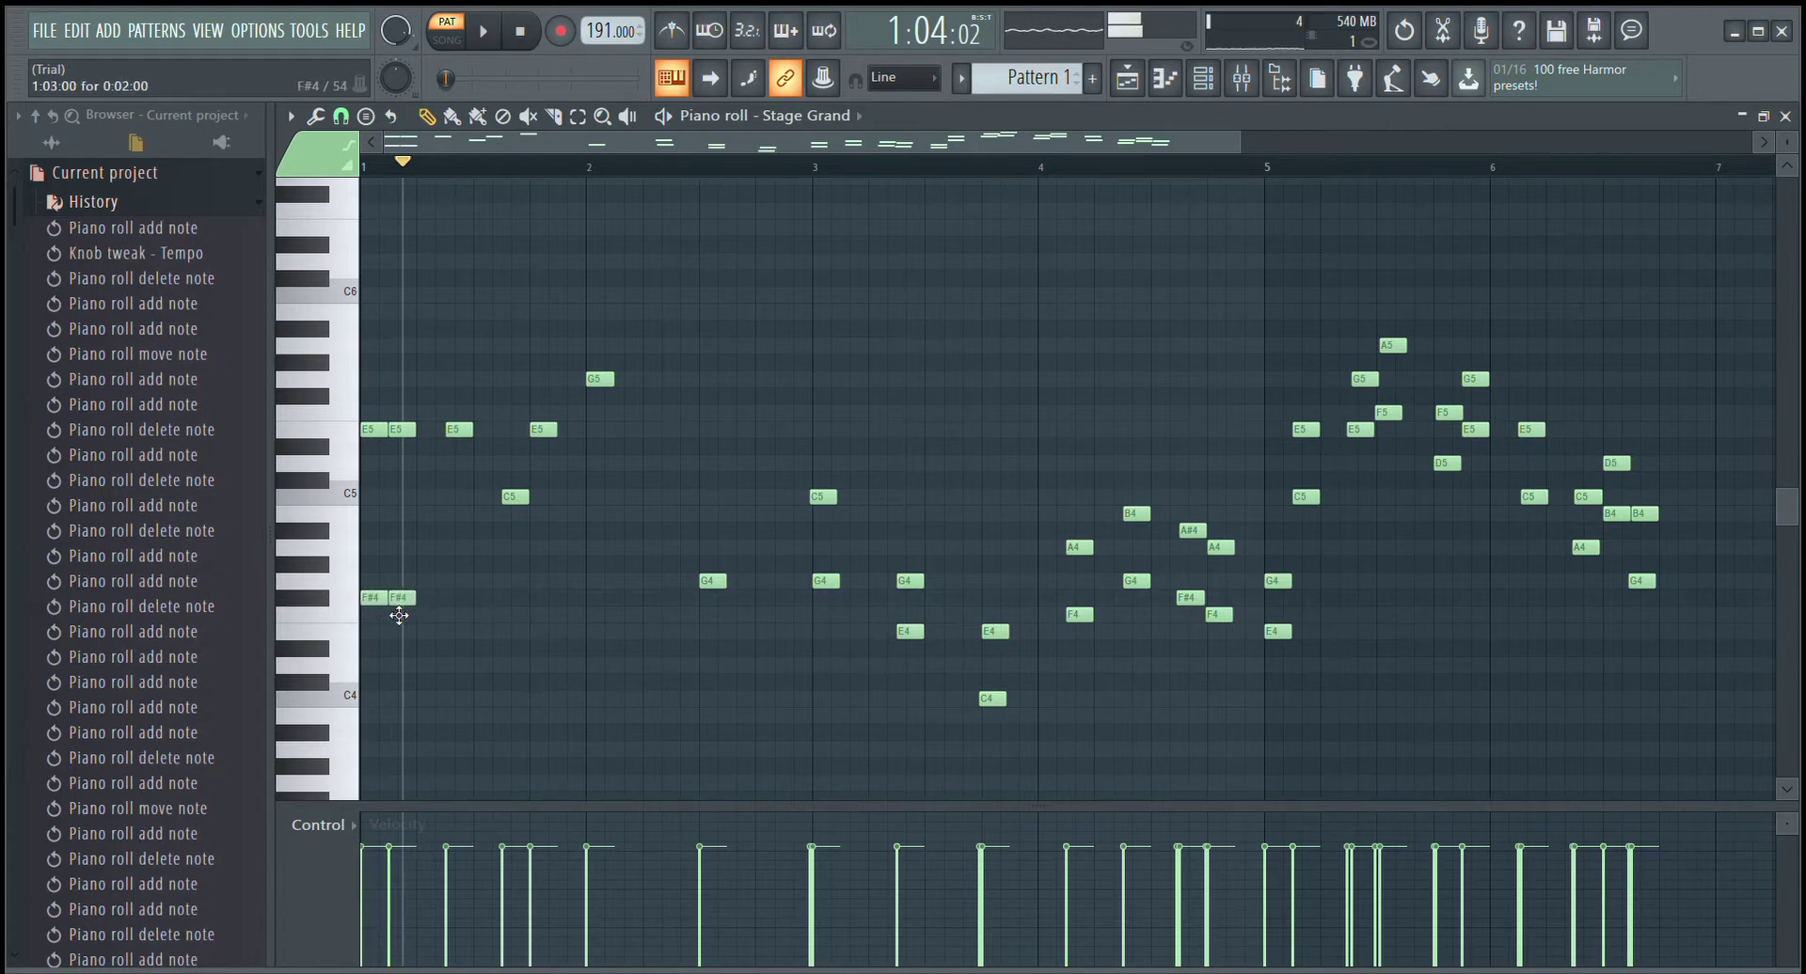
{"action": "key", "text": "ctrl+z"}
- Duplicate the opening notes, from bar 1 through the G5 starting bar 2, one octave higher and play the pattern from the start
{"action": "mouse_move", "coordinate": [749, 185]}
{"action": "left_mouse_down"}
{"action": "mouse_move", "coordinate": [362, 607]}
{"action": "mouse_move", "coordinate": [446, 483]}
{"action": "left_mouse_up"}
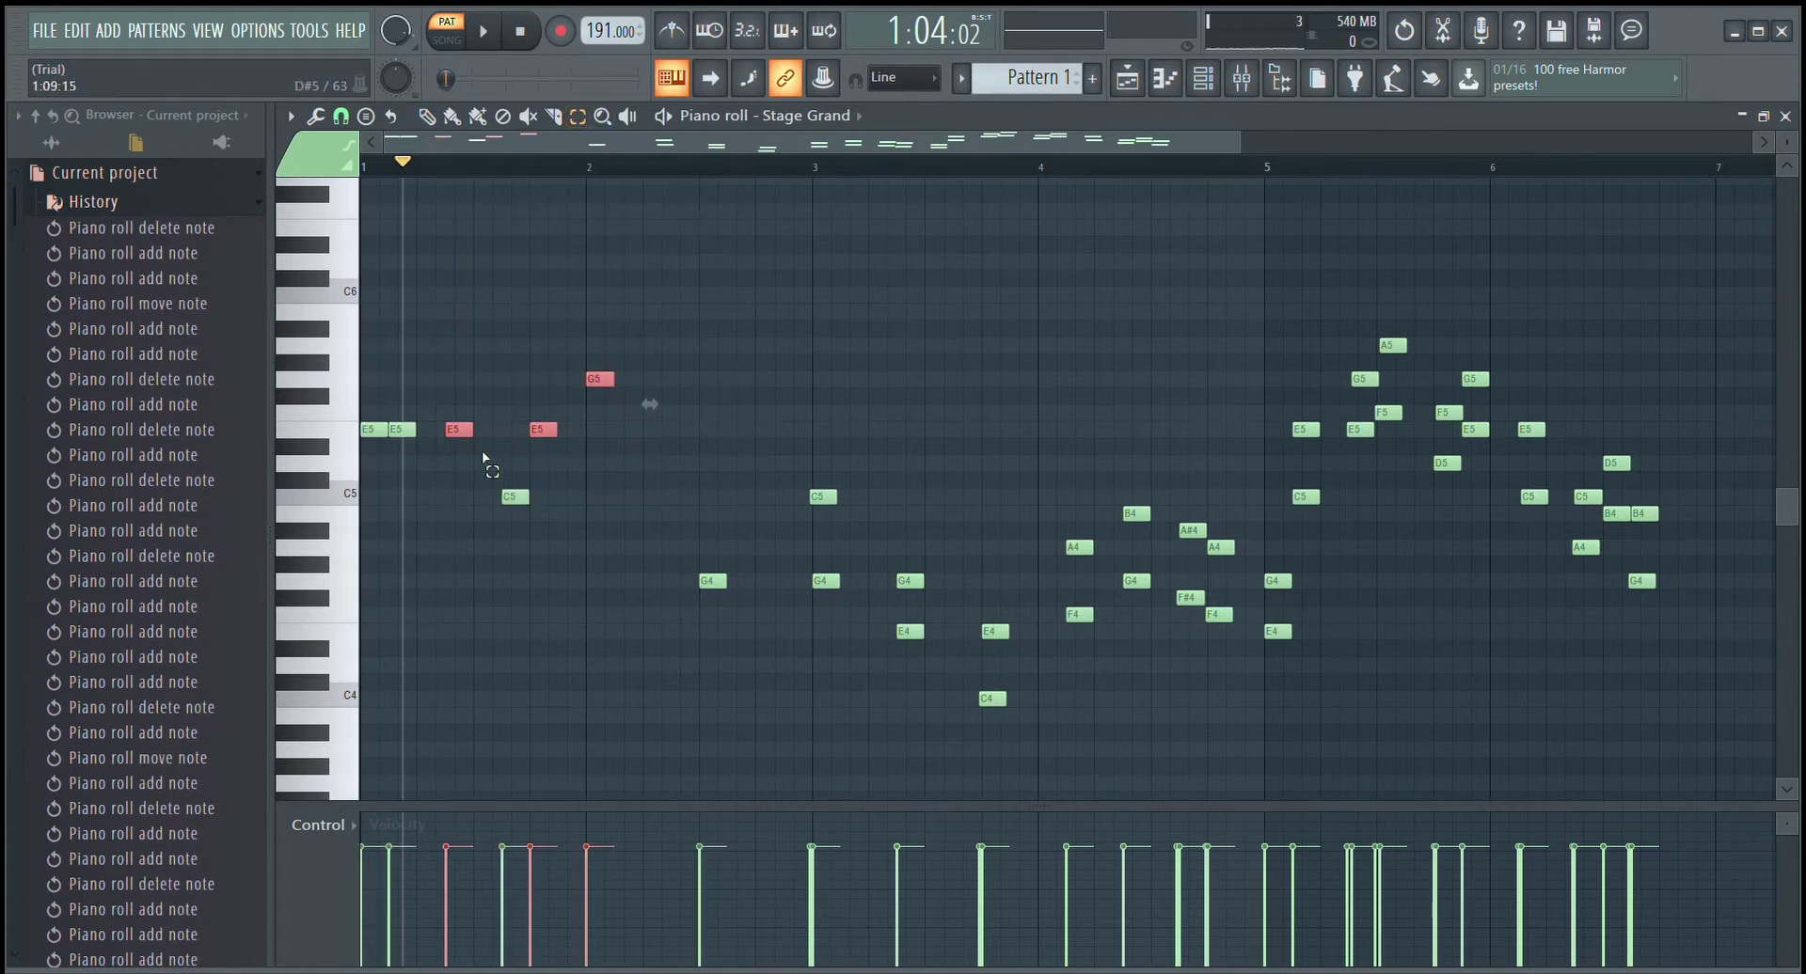
{"action": "left_click_drag", "start_coordinate": [585, 338], "coordinate": [355, 603]}
{"action": "mouse_move", "coordinate": [656, 289]}
{"action": "left_mouse_down"}
{"action": "mouse_move", "coordinate": [426, 512]}
{"action": "mouse_move", "coordinate": [357, 551]}
{"action": "left_mouse_up"}
{"action": "key", "text": "ctrl+c"}
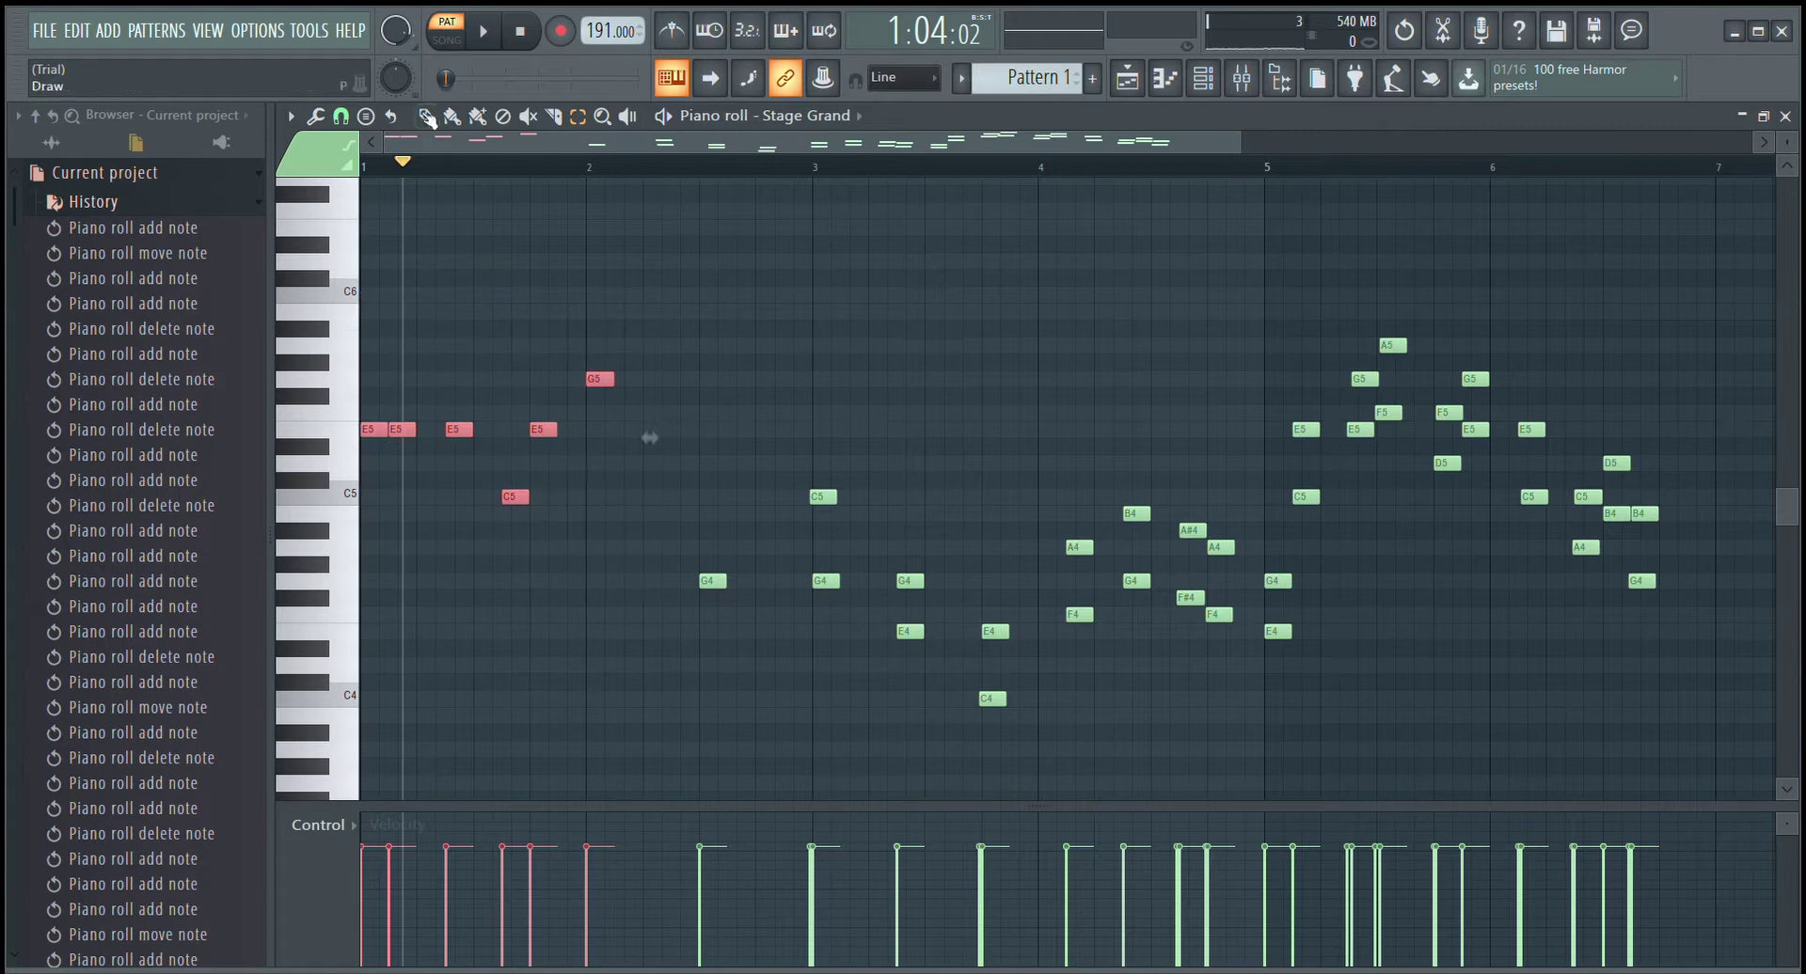
{"action": "key", "text": "ctrl+v"}
{"action": "left_click_drag", "start_coordinate": [392, 432], "coordinate": [379, 247]}
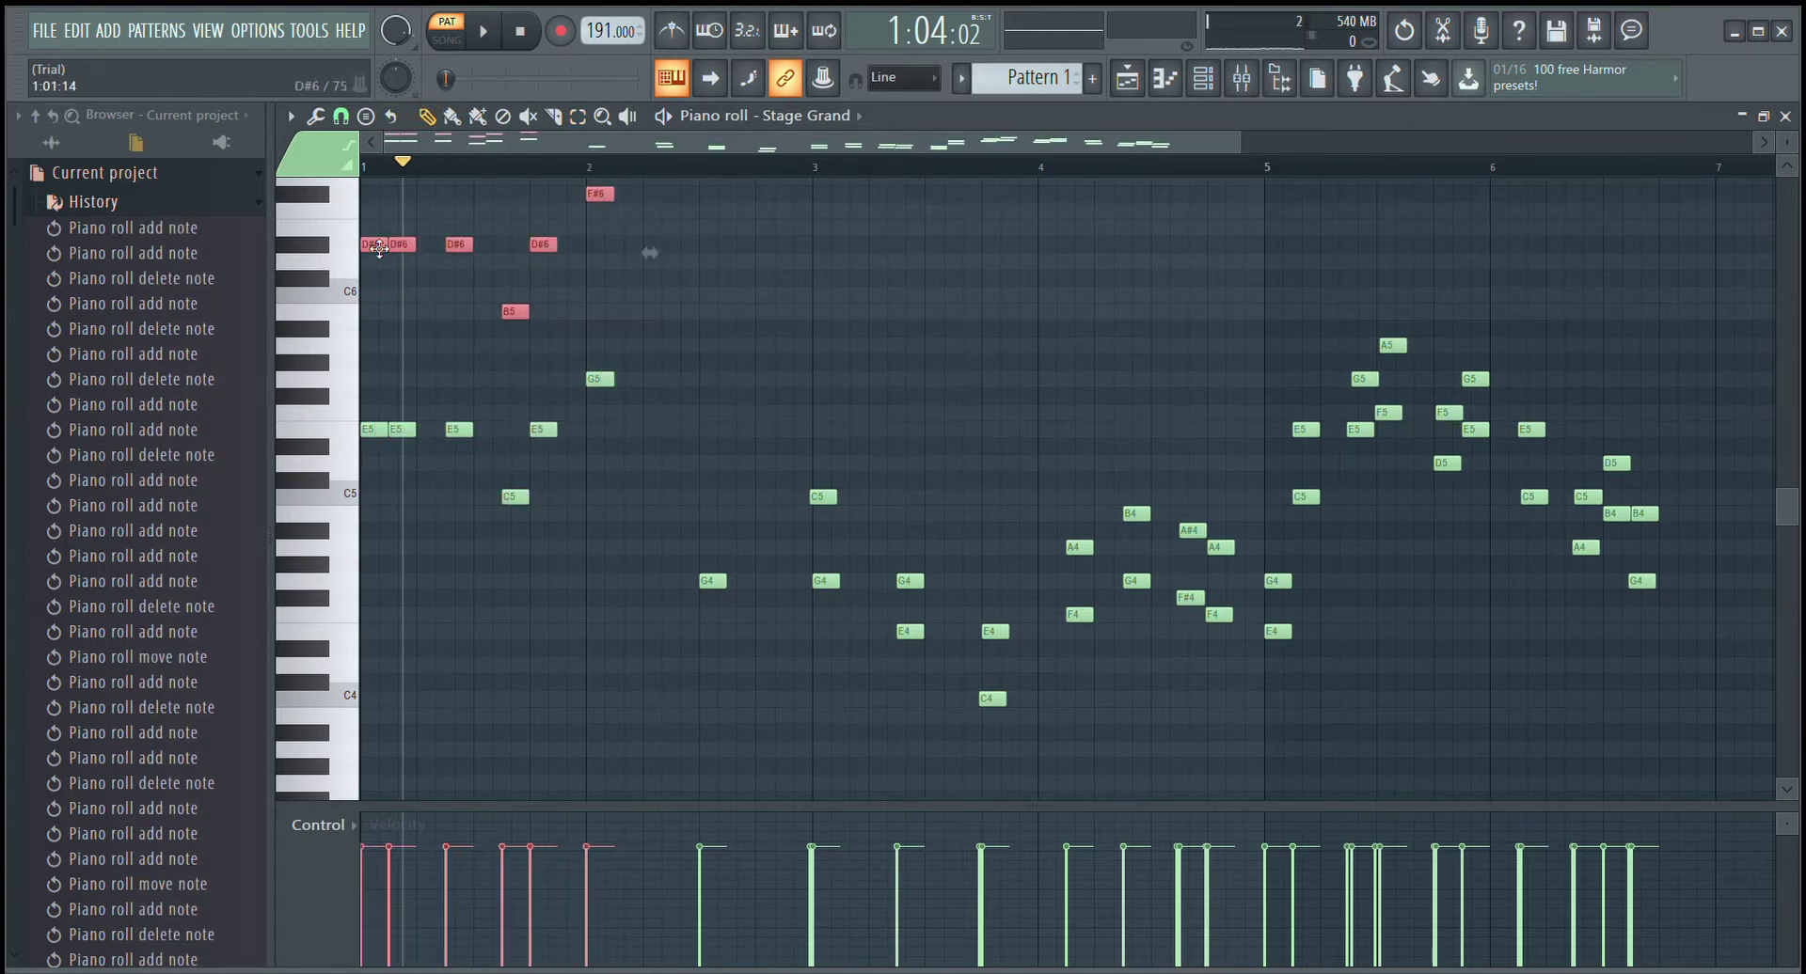
{"action": "left_click", "coordinate": [479, 37]}
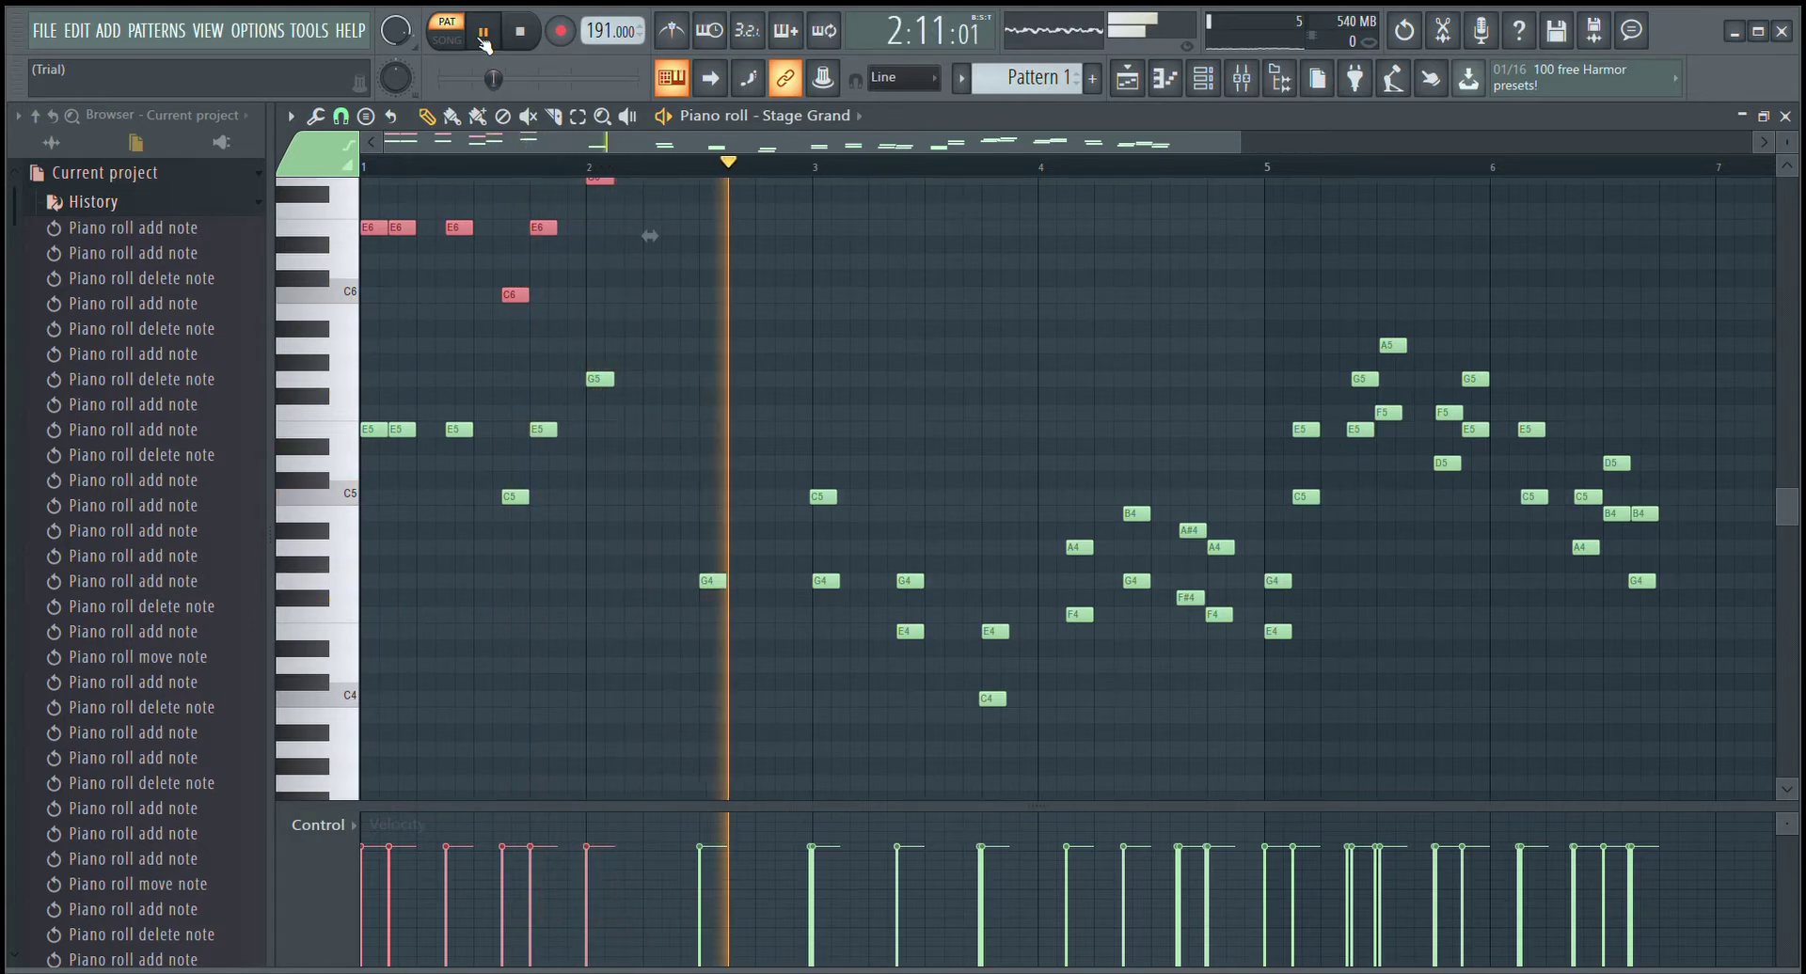
- Raise all notes from bar 3 to the end of bar 6 by one octave and listen to the result
{"action": "left_click", "coordinate": [483, 36]}
{"action": "scroll", "coordinate": [791, 527], "scroll_direction": "down", "scroll_amount": 2}
{"action": "left_click_drag", "start_coordinate": [800, 723], "coordinate": [1781, 188]}
{"action": "scroll", "coordinate": [847, 550], "scroll_direction": "up", "scroll_amount": 2}
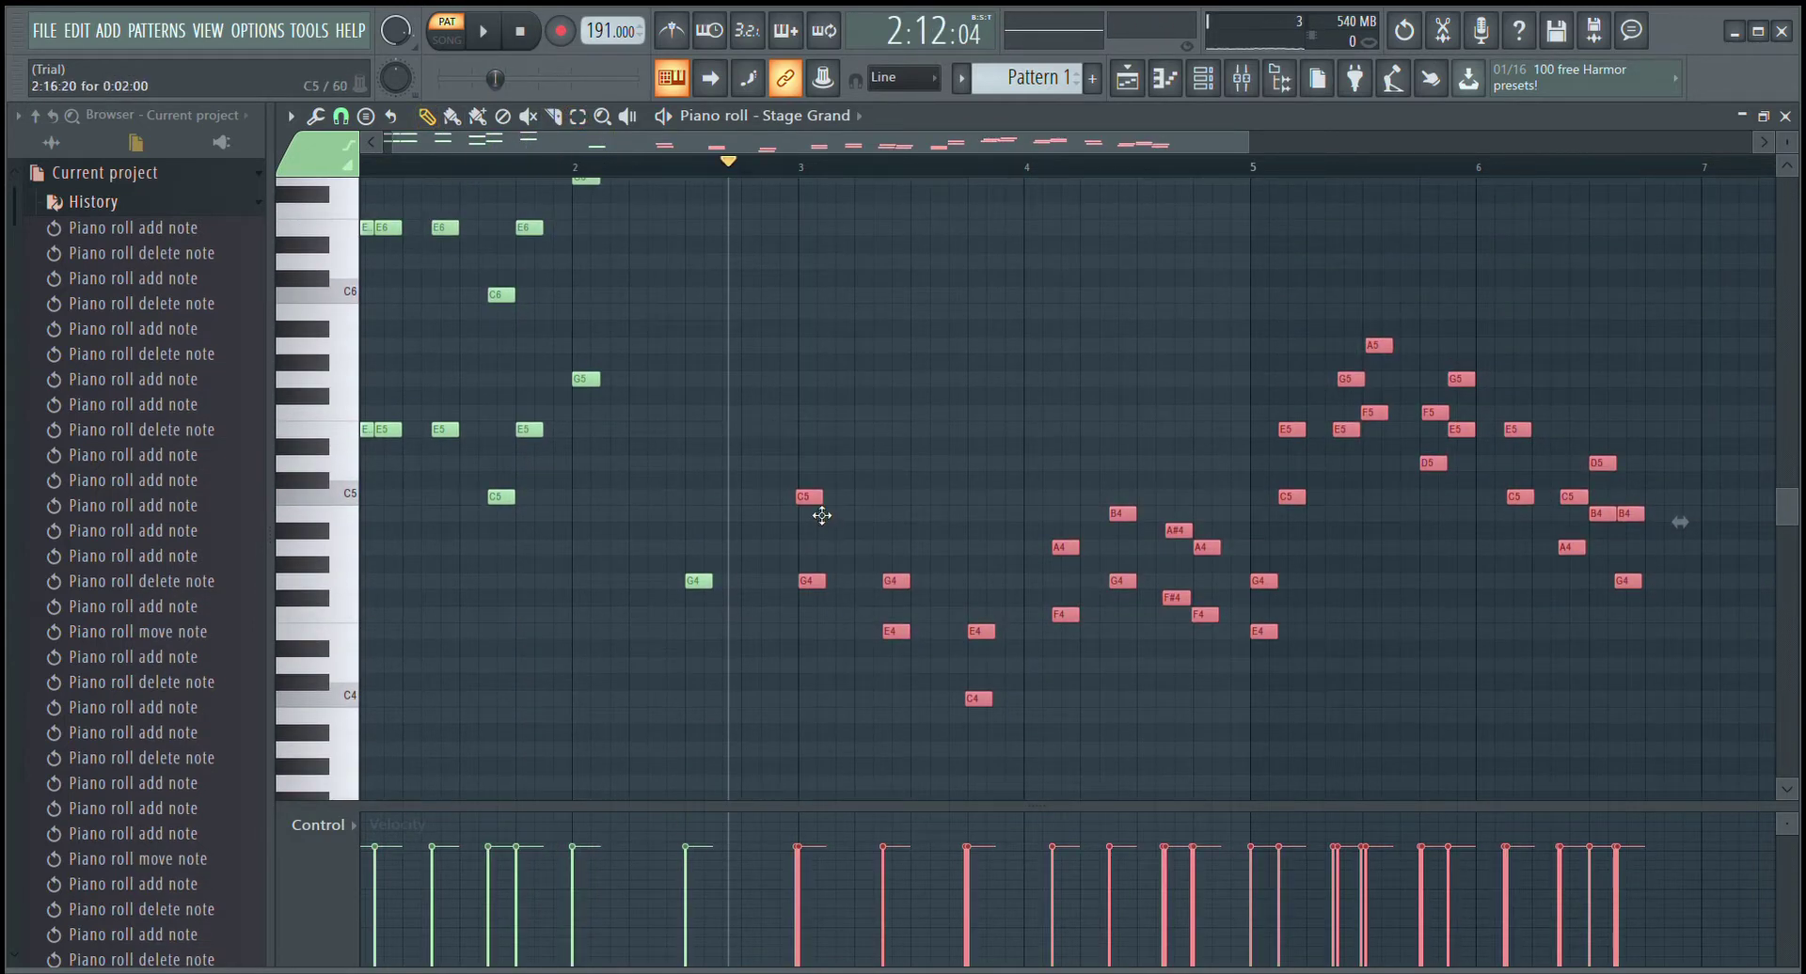
{"action": "left_click_drag", "start_coordinate": [808, 504], "coordinate": [812, 294]}
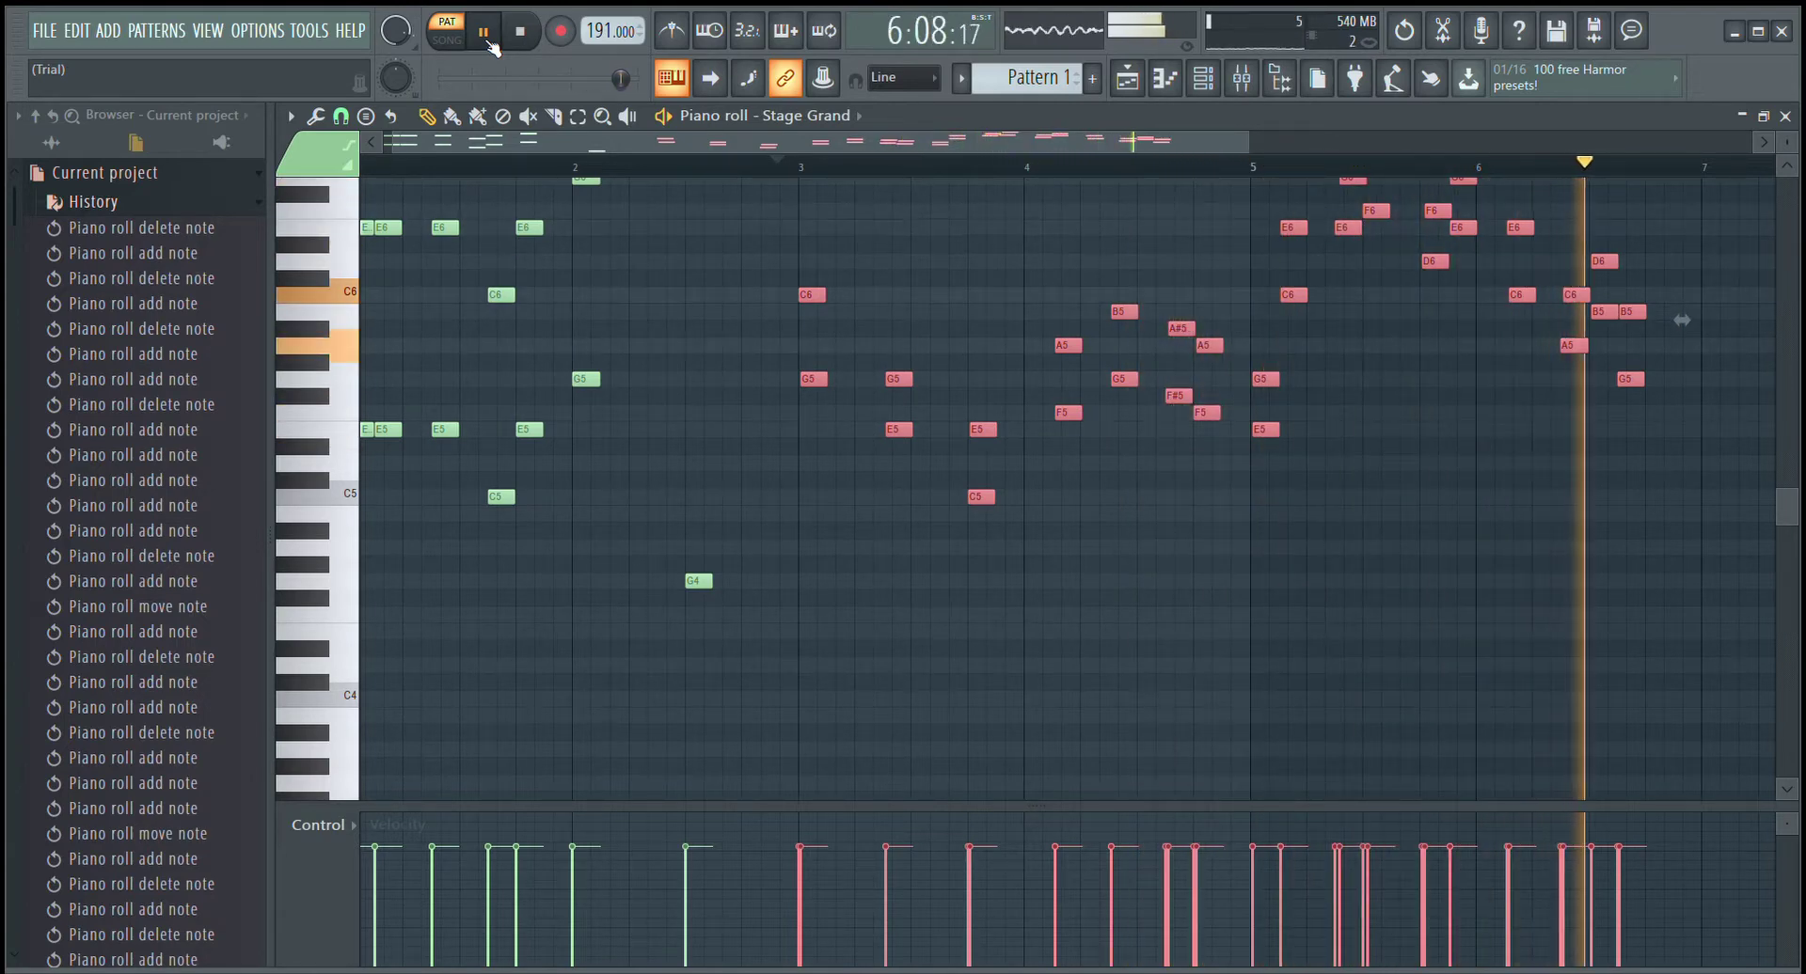
{"action": "key", "text": "space"}
- Align the G6 in bar 5 with the start of the E6 below it and play the pattern from the start
{"action": "scroll", "coordinate": [1439, 398], "scroll_direction": "up", "scroll_amount": 4}
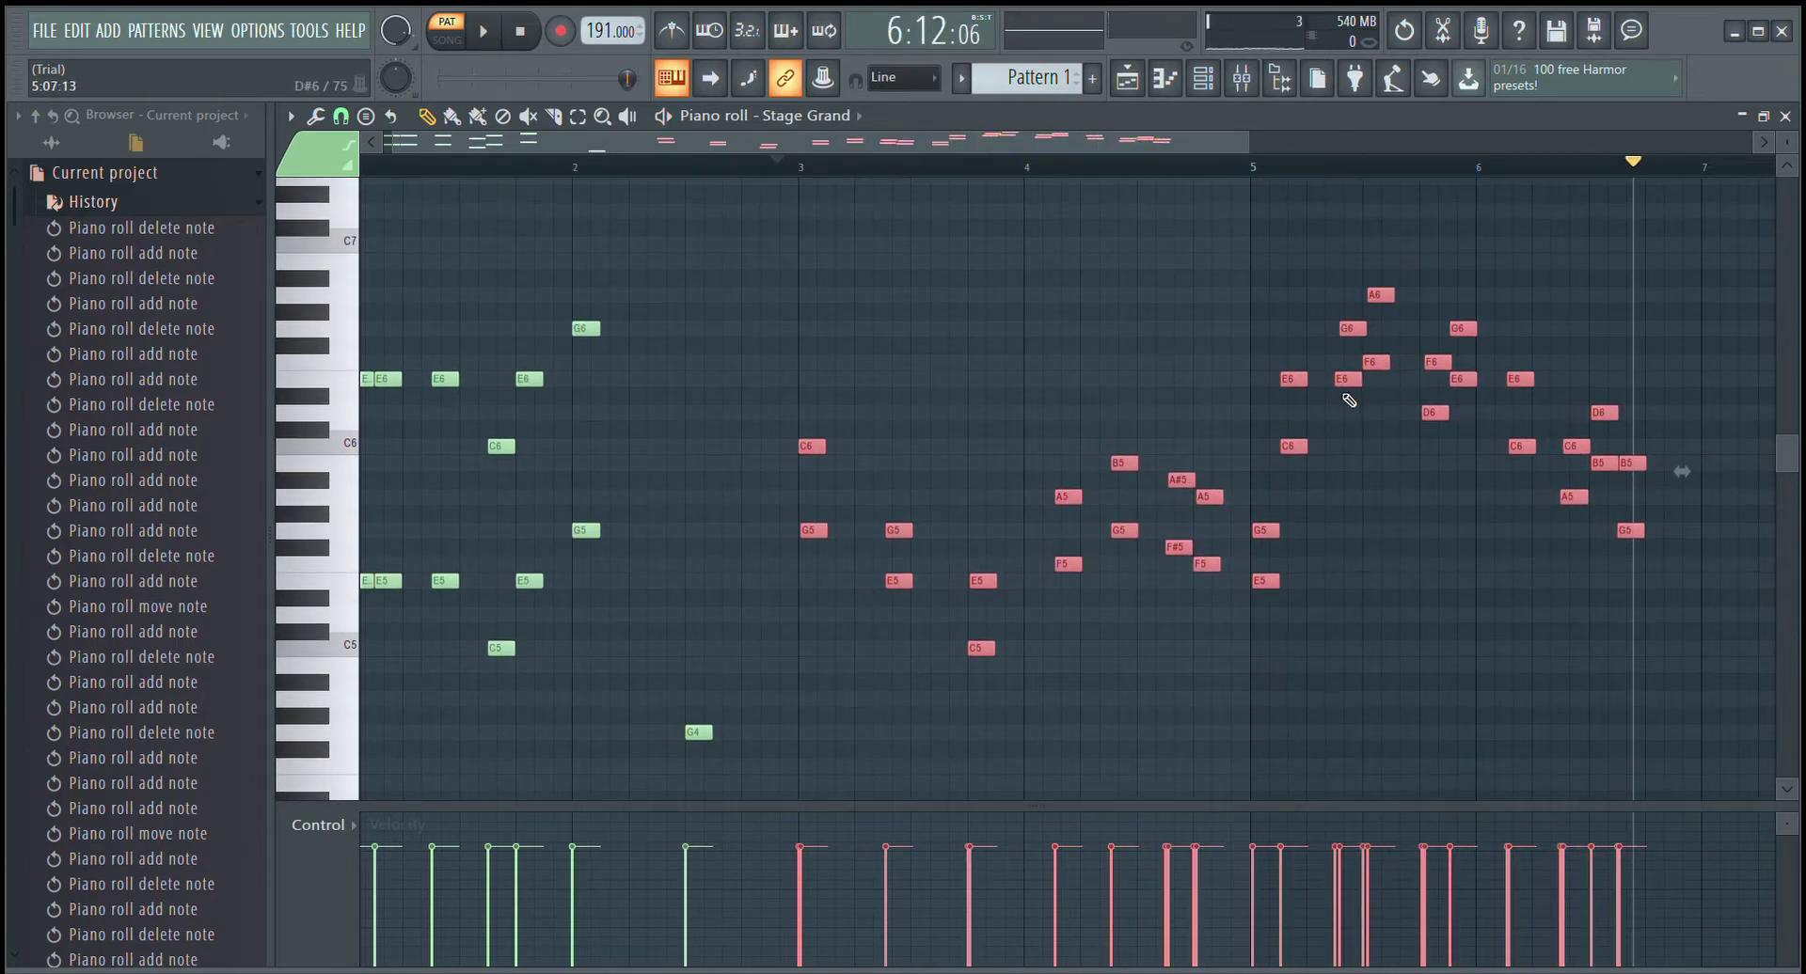
{"action": "left_click", "coordinate": [1367, 437]}
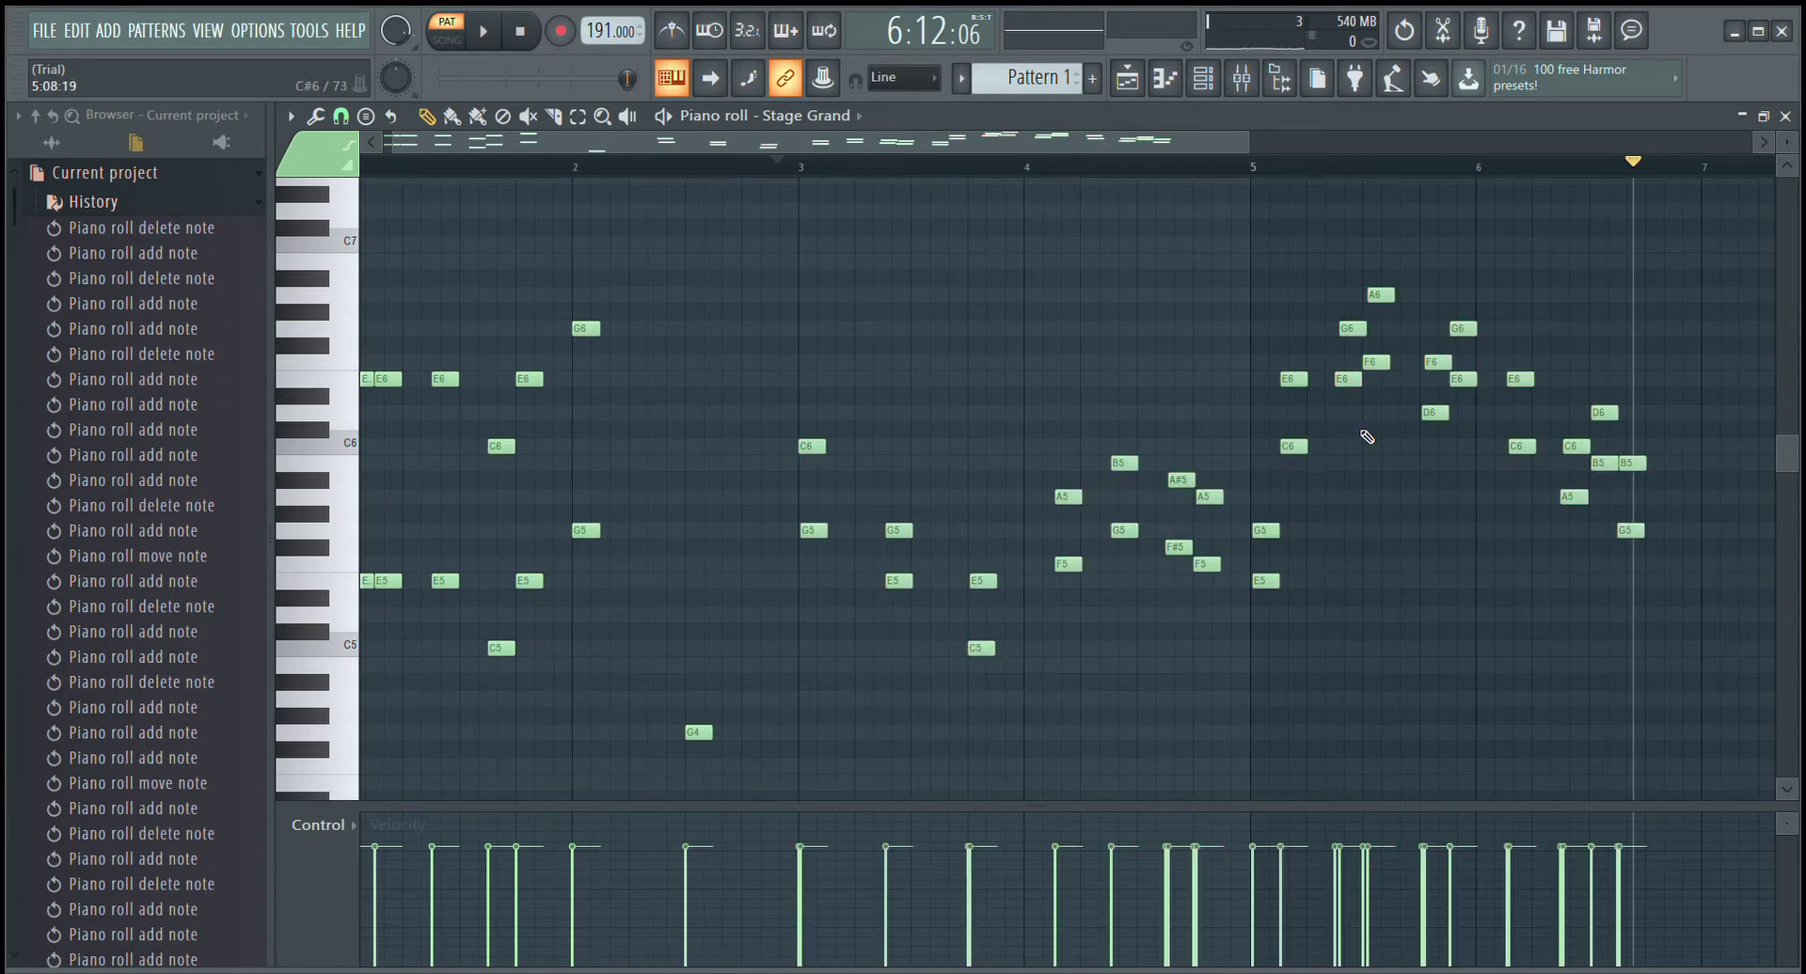
{"action": "left_click", "coordinate": [1354, 333]}
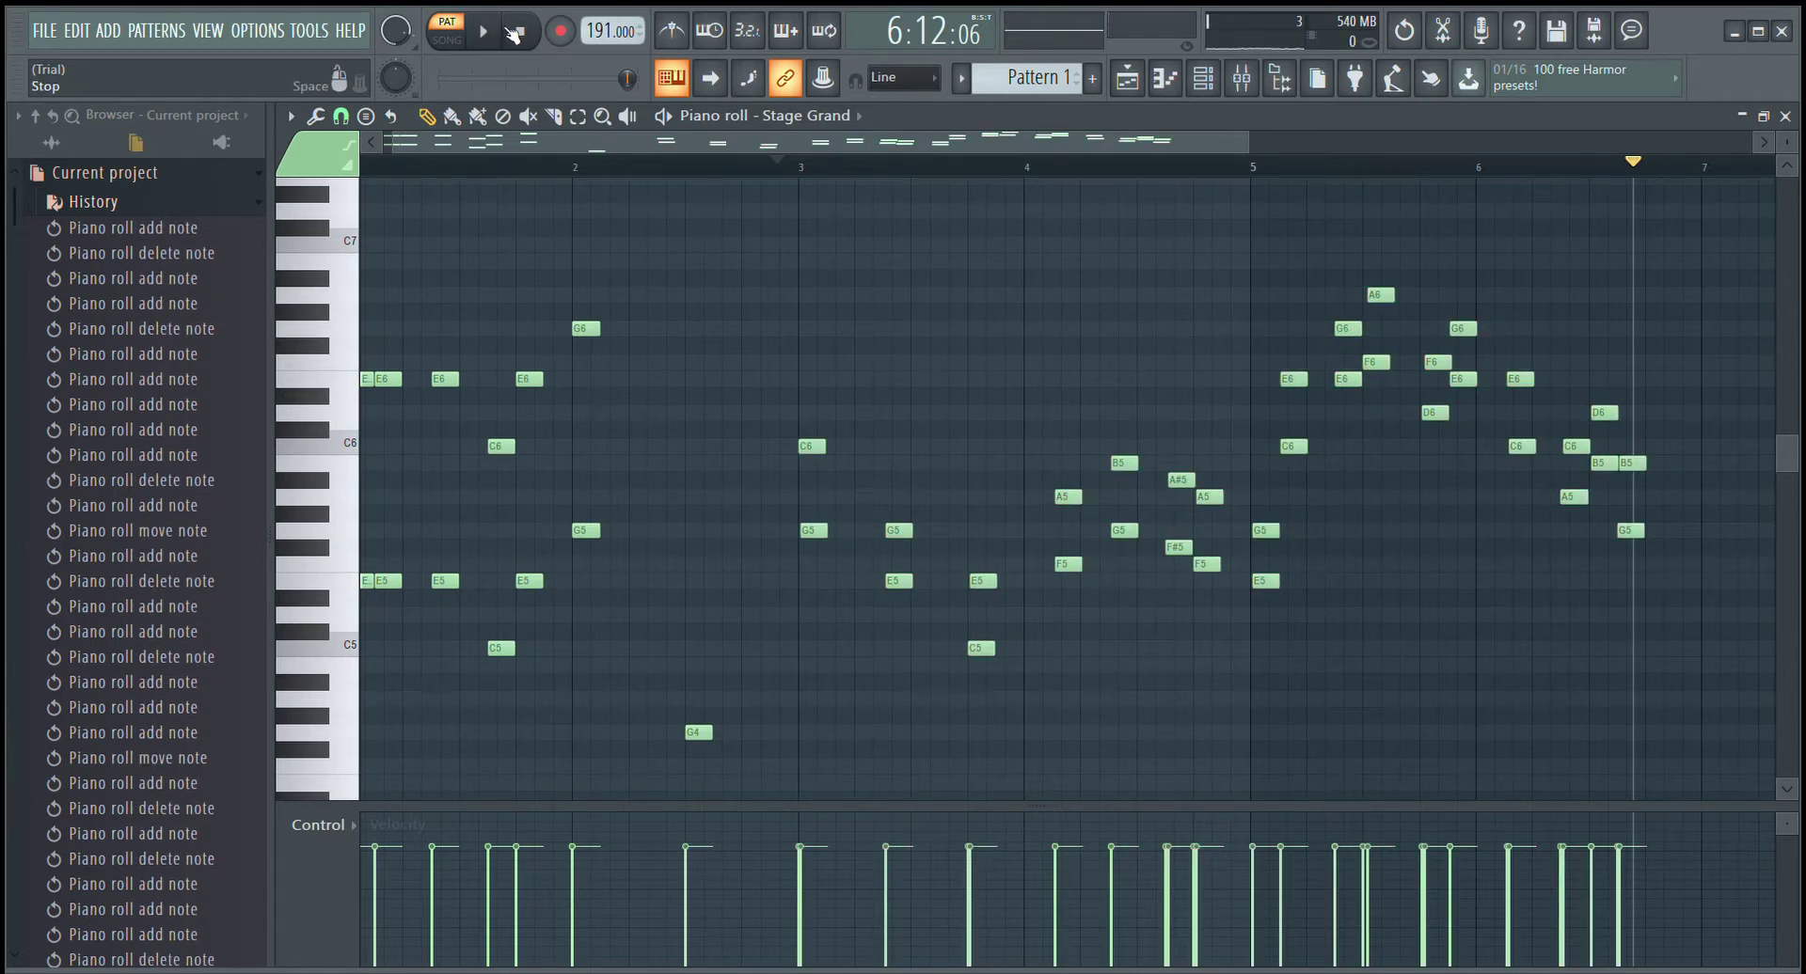
{"action": "scroll", "coordinate": [431, 664], "scroll_direction": "down", "scroll_amount": 4}
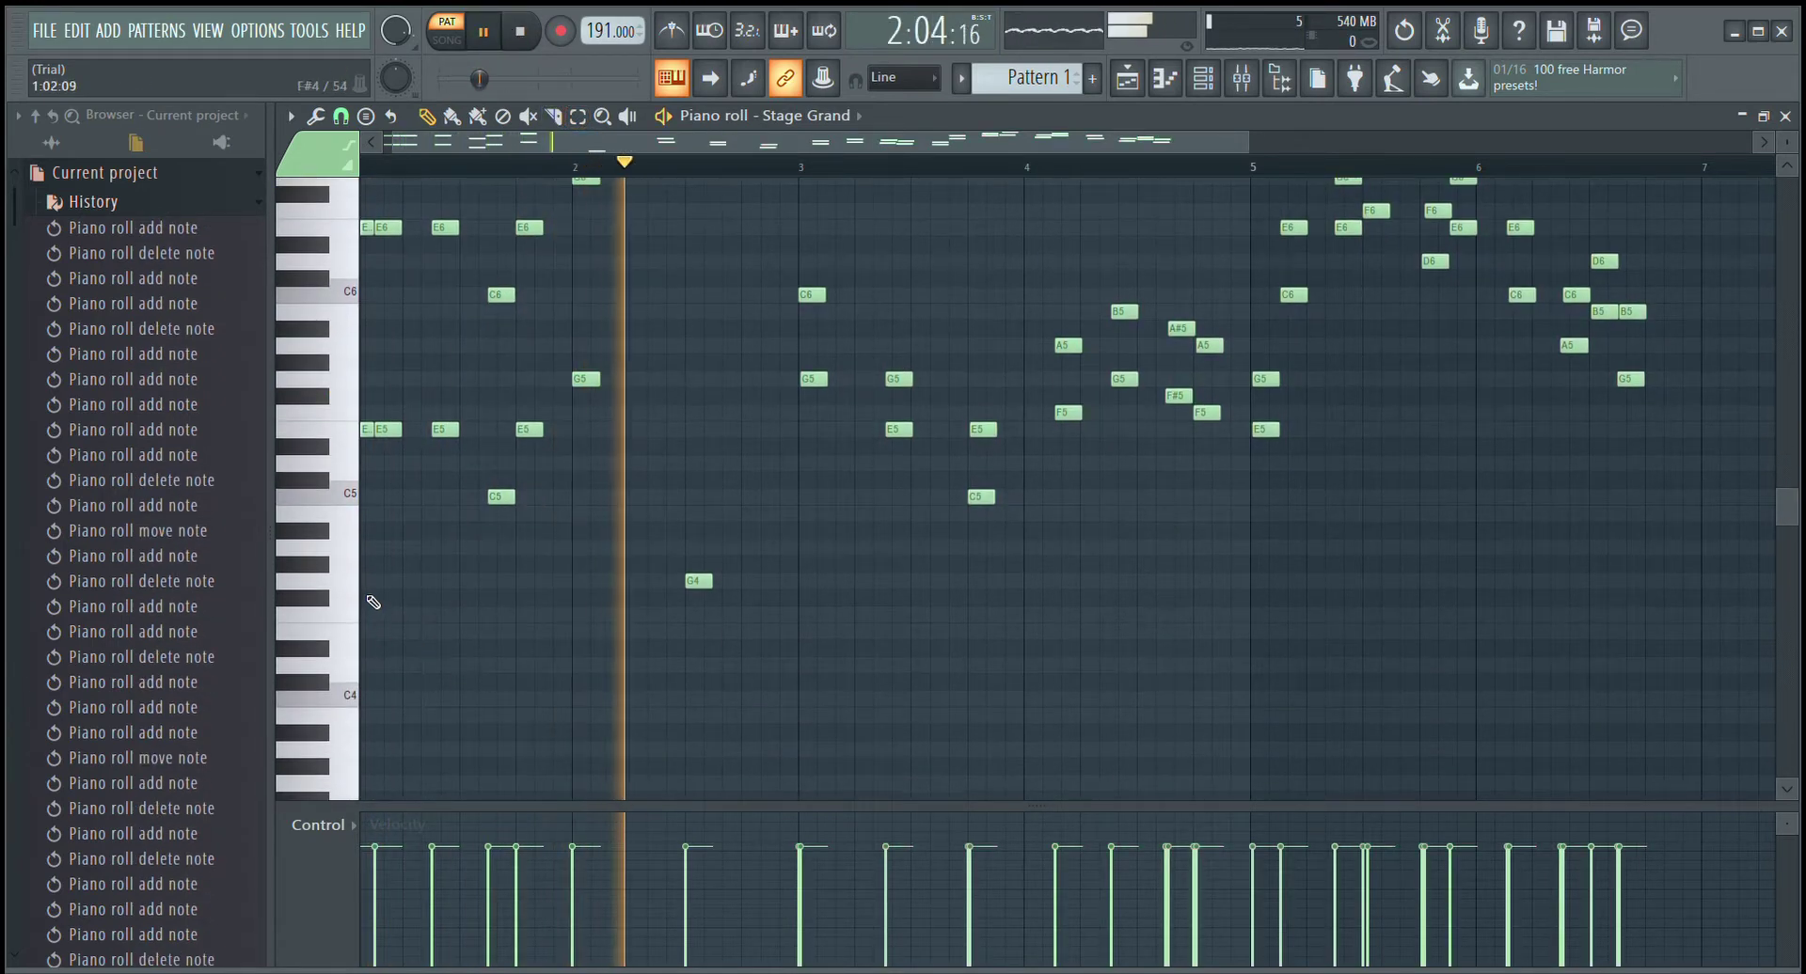
- Add short F#4 harmony notes below the first two E5 notes of bar 1
{"action": "left_click", "coordinate": [374, 598]}
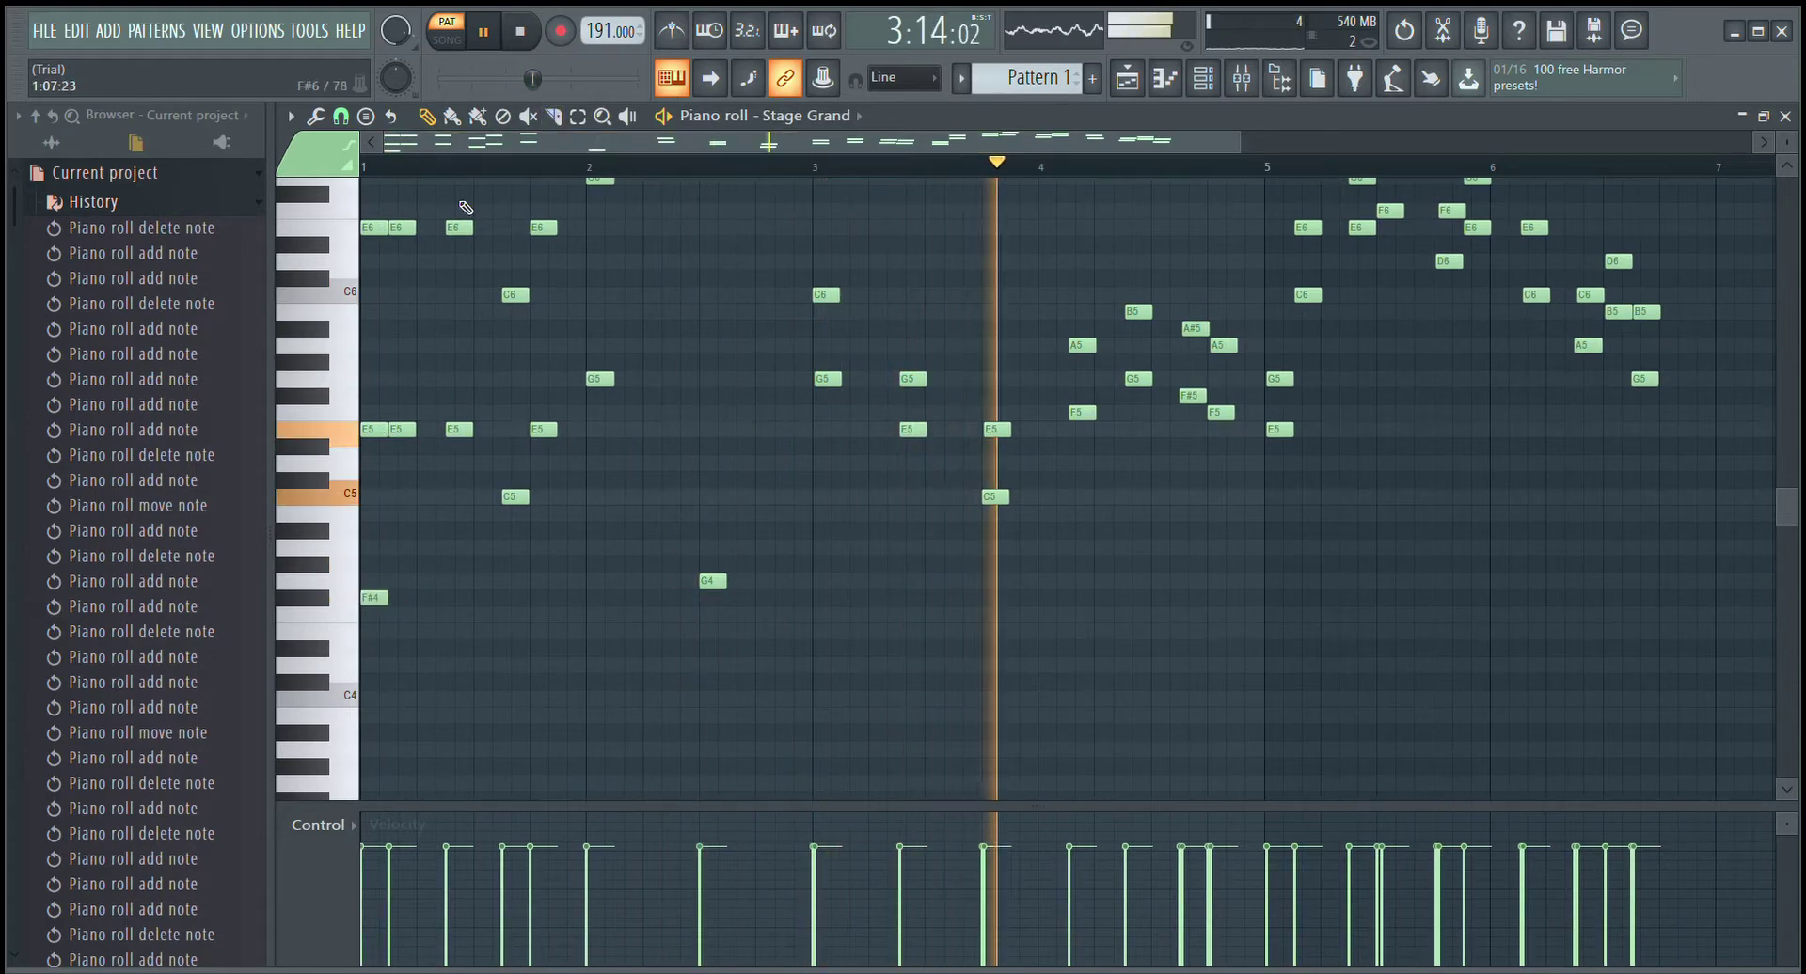
{"action": "left_click", "coordinate": [411, 598]}
{"action": "right_click", "coordinate": [409, 602]}
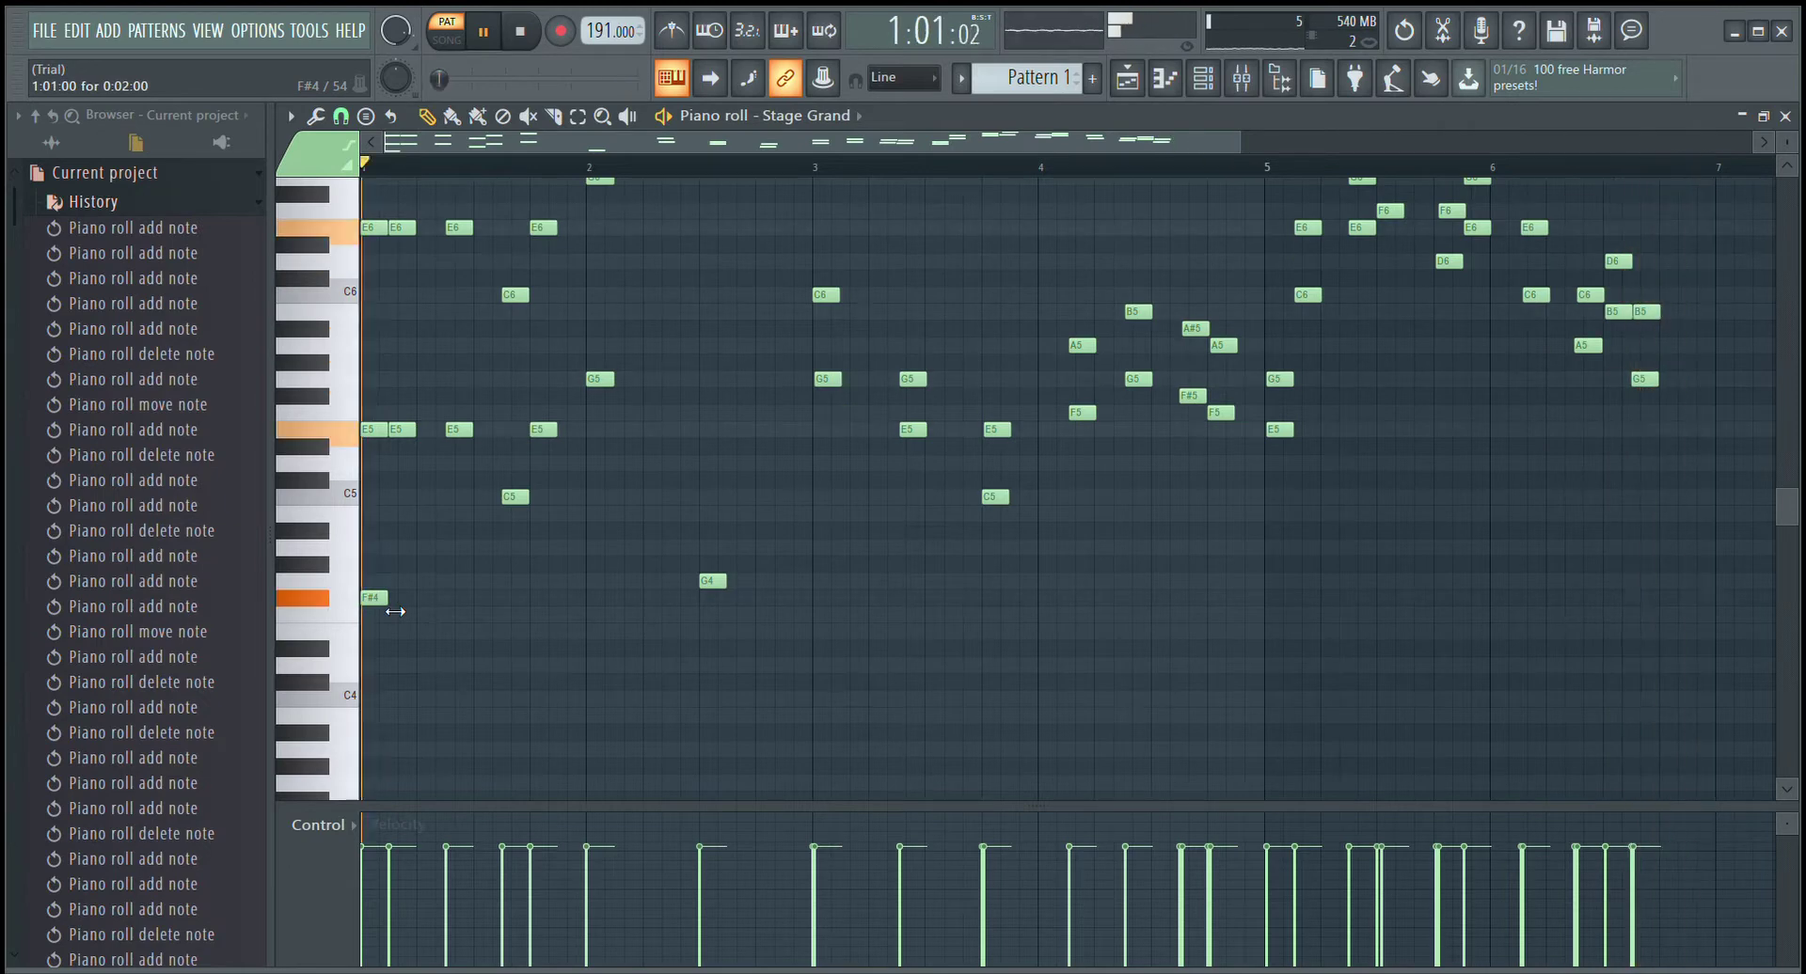
{"action": "scroll", "coordinate": [449, 596], "scroll_direction": "up", "scroll_amount": 1, "text": "ctrl"}
{"action": "scroll", "coordinate": [452, 596], "scroll_direction": "up", "scroll_amount": 1, "text": "ctrl"}
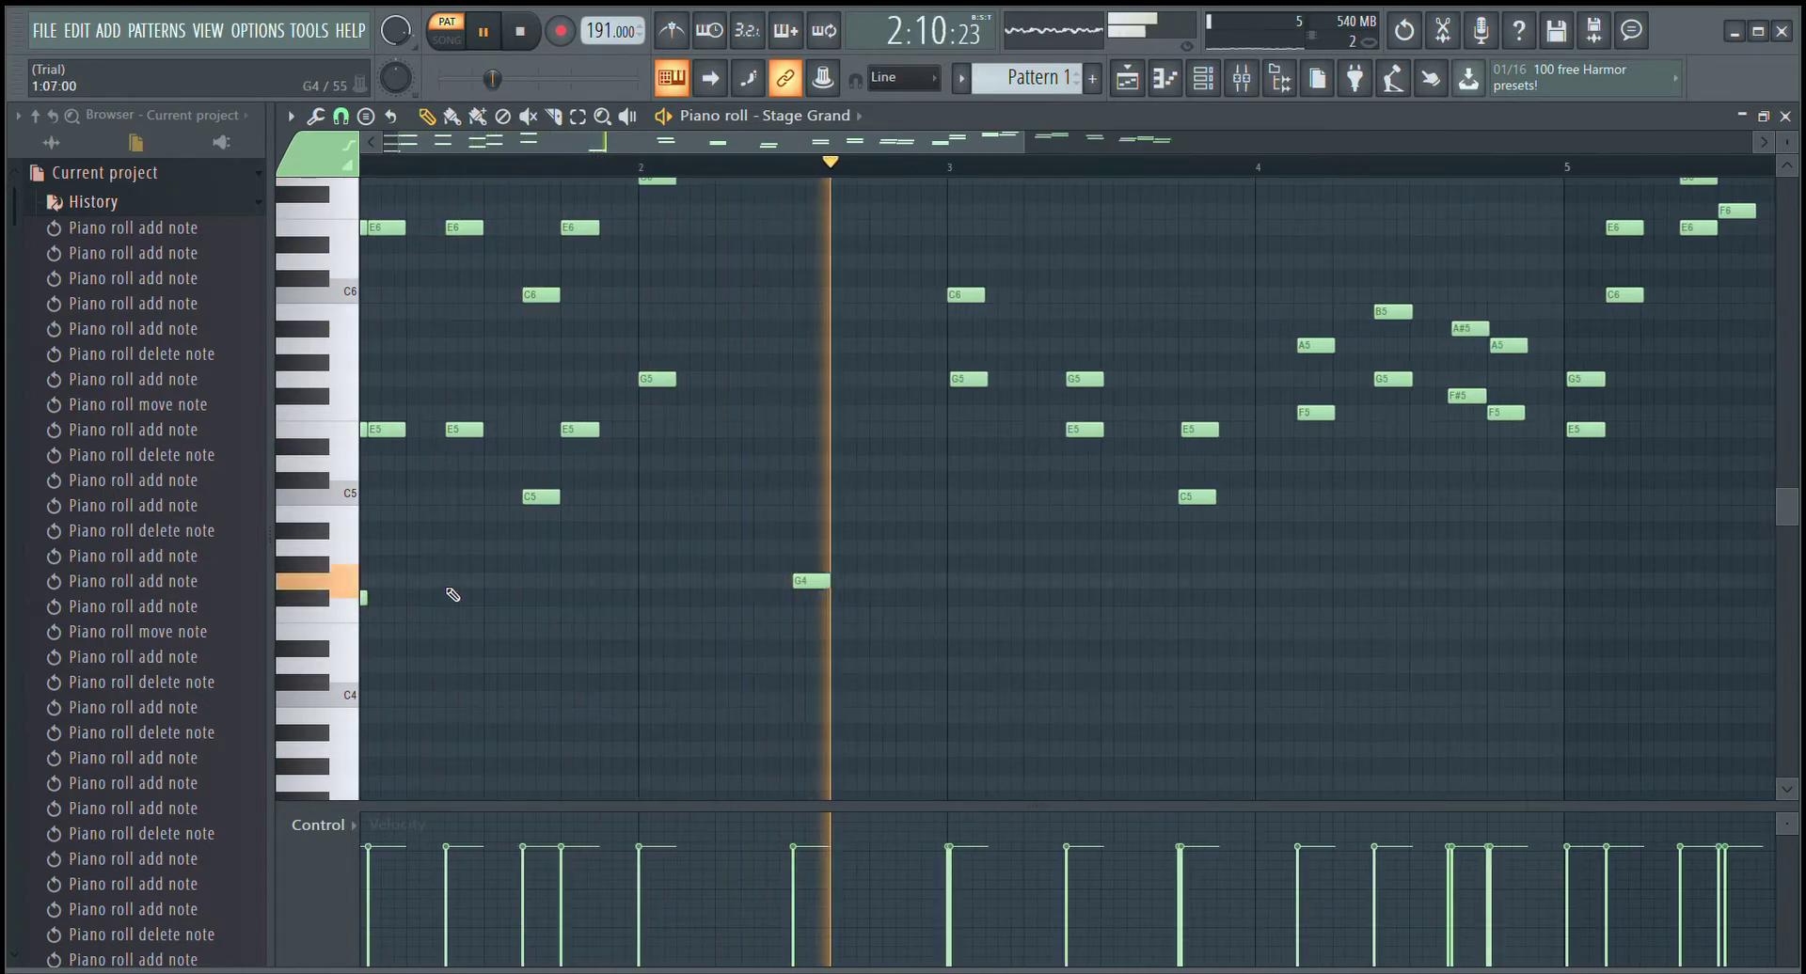
{"action": "scroll", "coordinate": [375, 563], "scroll_direction": "up", "scroll_amount": 1, "text": "ctrl"}
{"action": "left_click", "coordinate": [415, 599]}
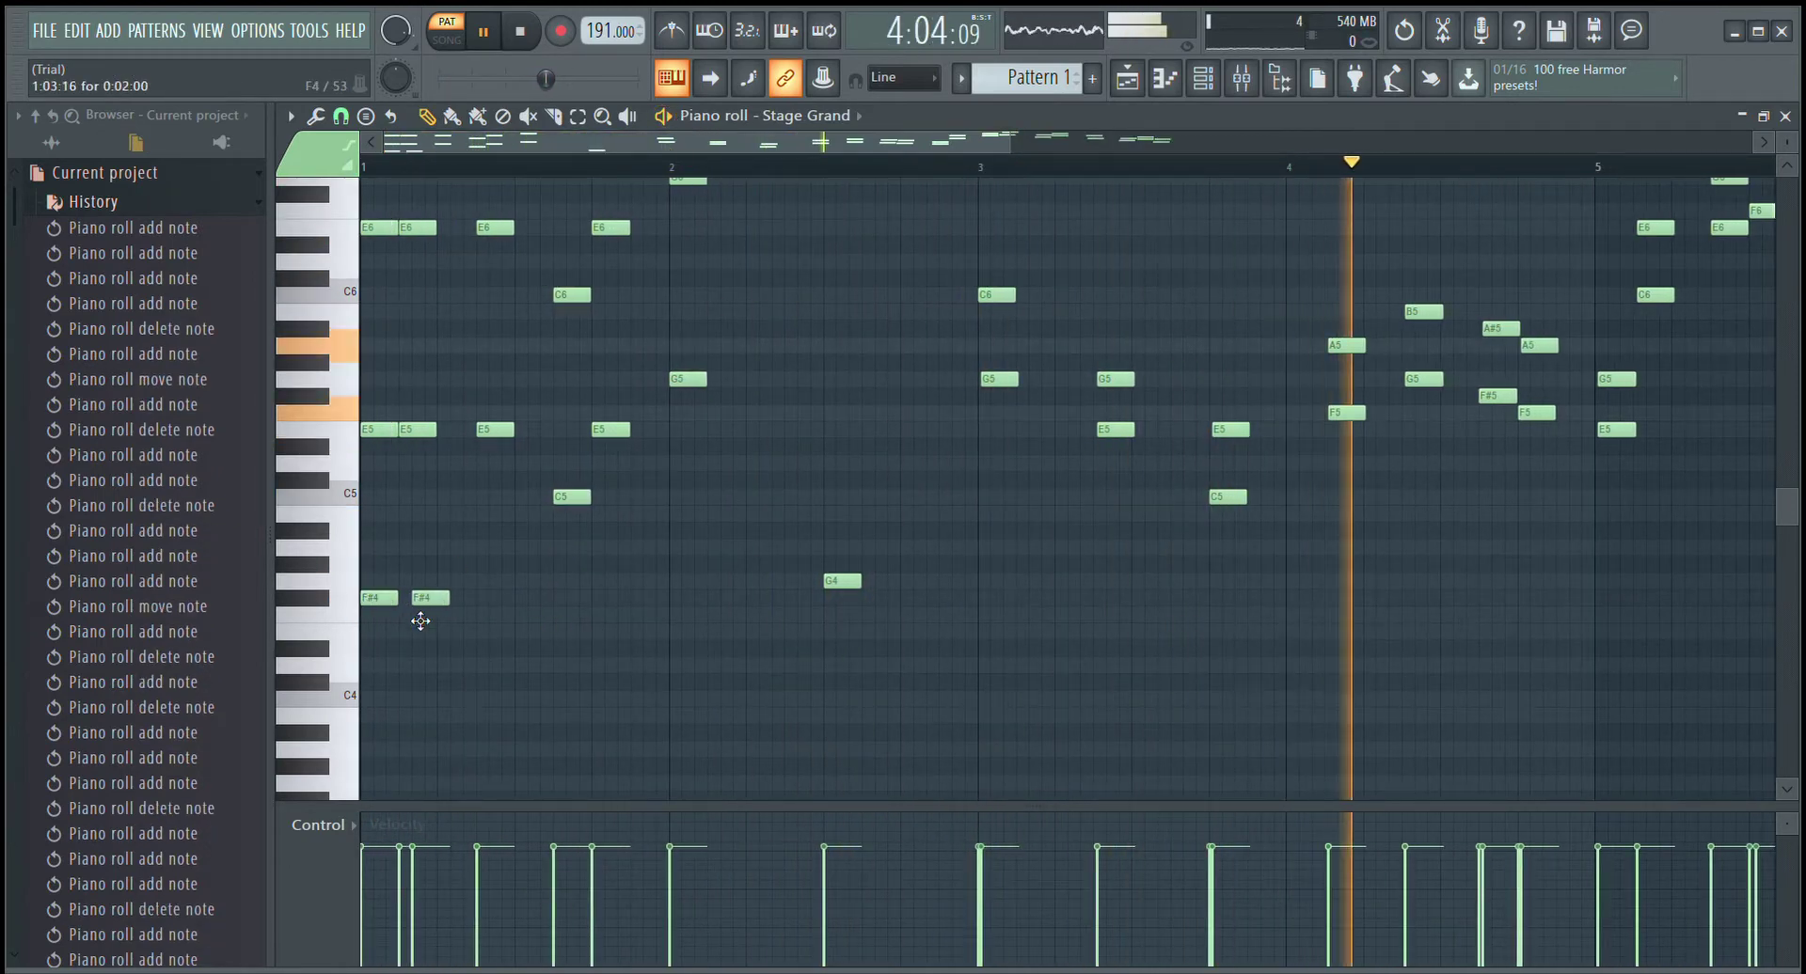
{"action": "left_click", "coordinate": [454, 598]}
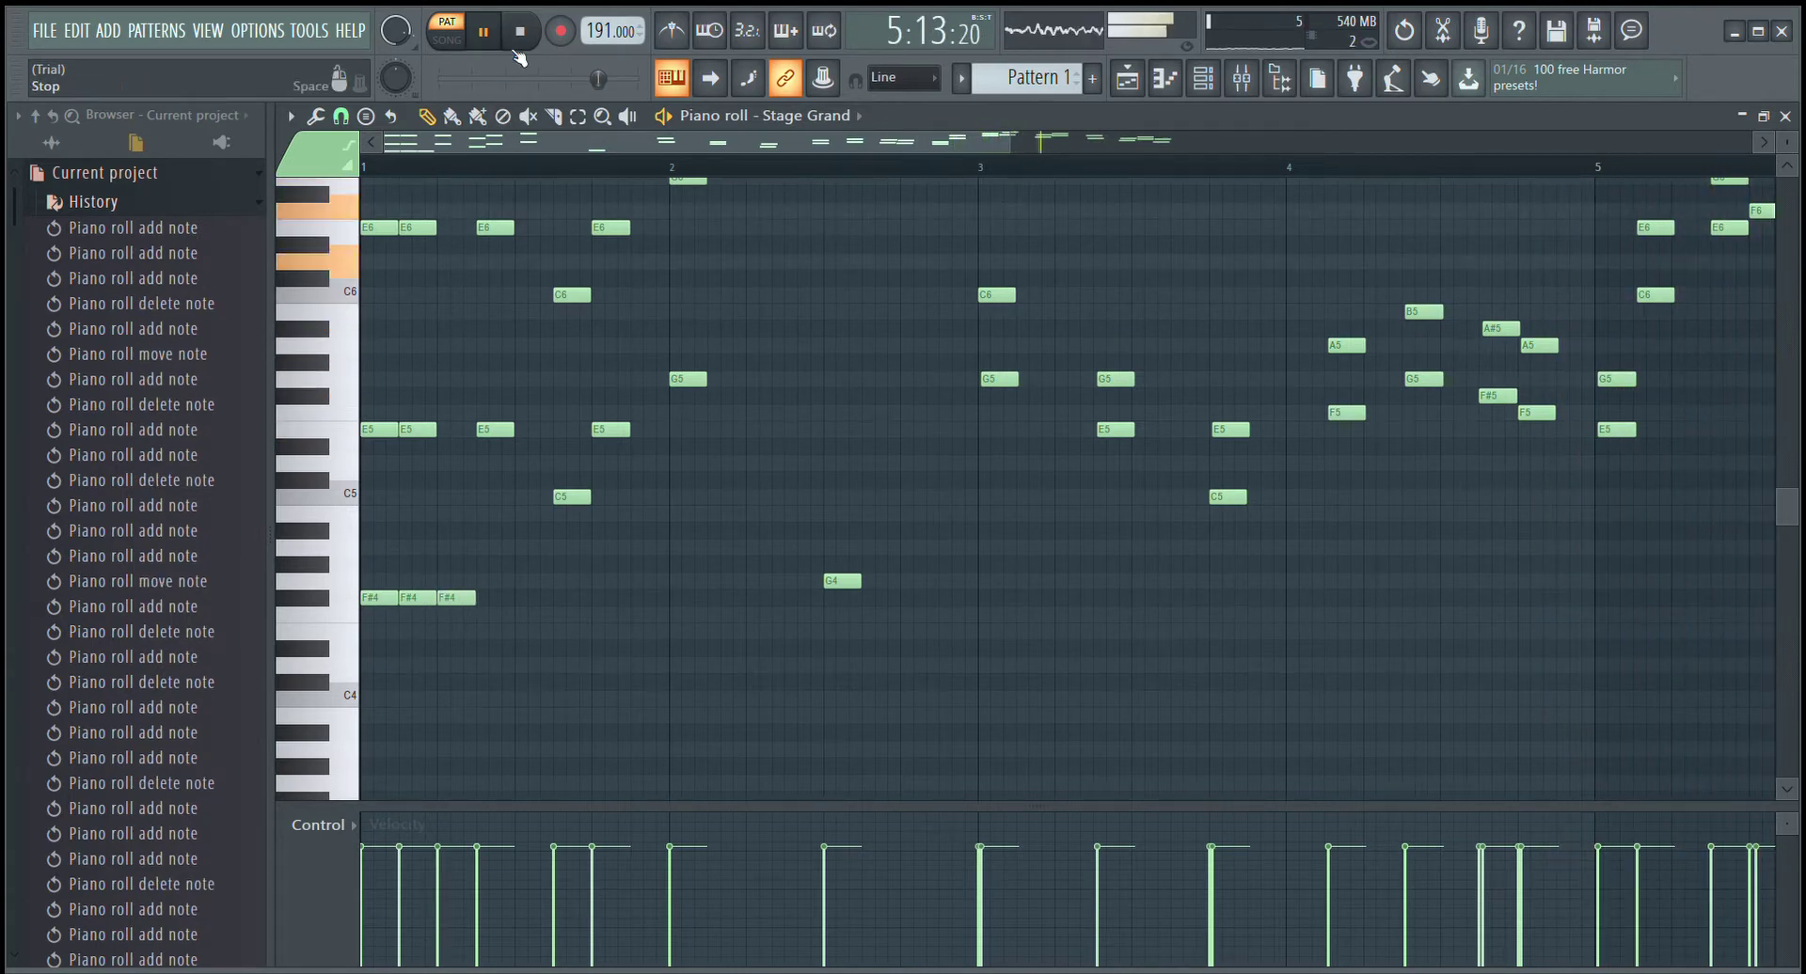
{"action": "key", "text": "space"}
{"action": "key", "text": "ctrl+z"}
- Add F#4 notes below the third E5, the C5 and the last E5 of bar 1, aligned with the chords
{"action": "left_click", "coordinate": [486, 602]}
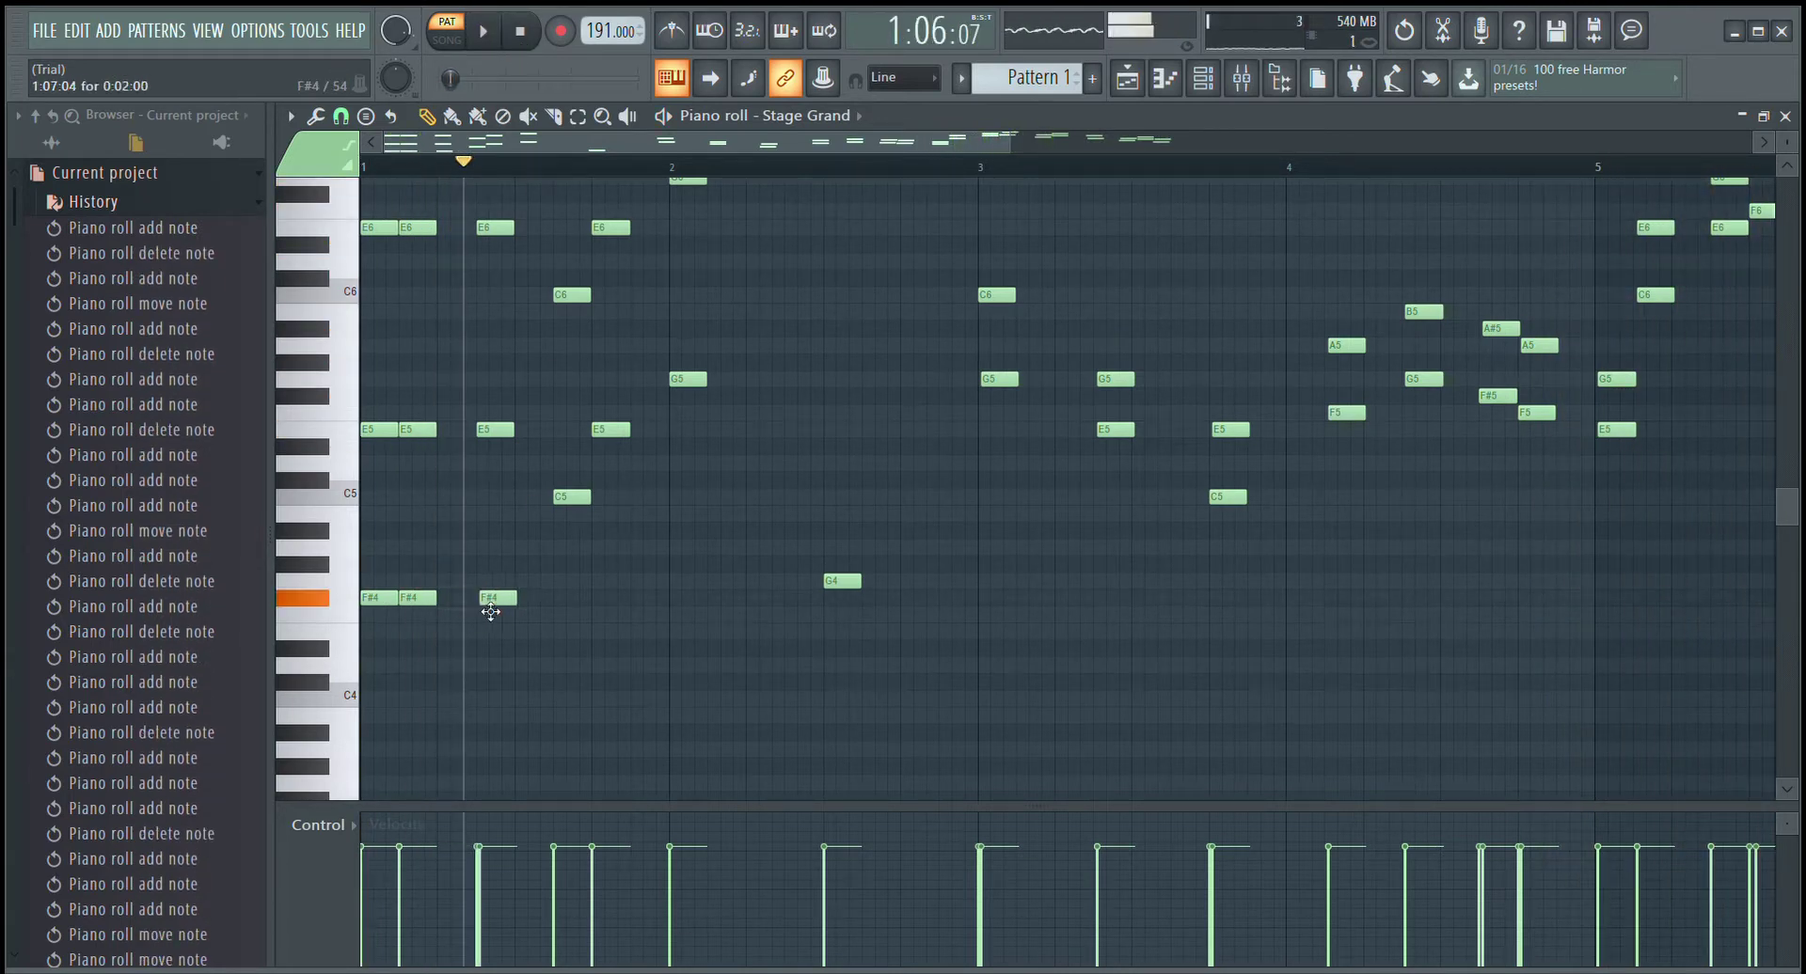
{"action": "left_click", "coordinate": [563, 603]}
{"action": "left_click", "coordinate": [601, 603]}
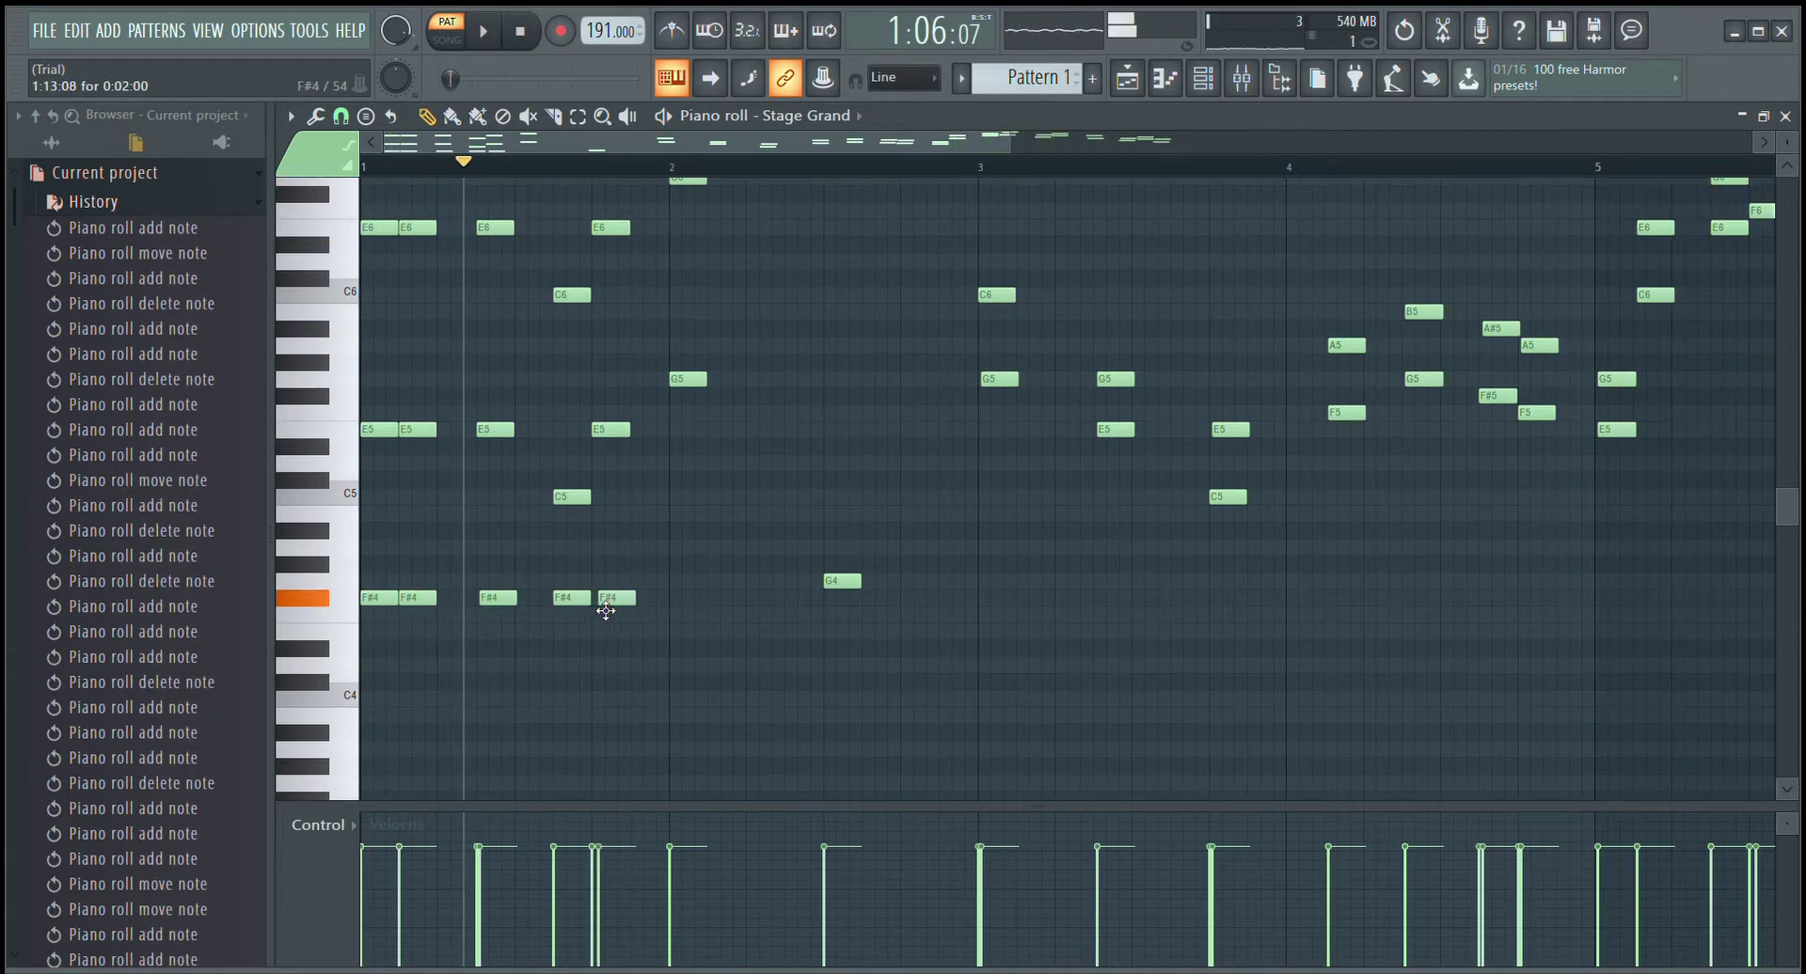
{"action": "left_click_drag", "start_coordinate": [606, 606], "coordinate": [603, 607]}
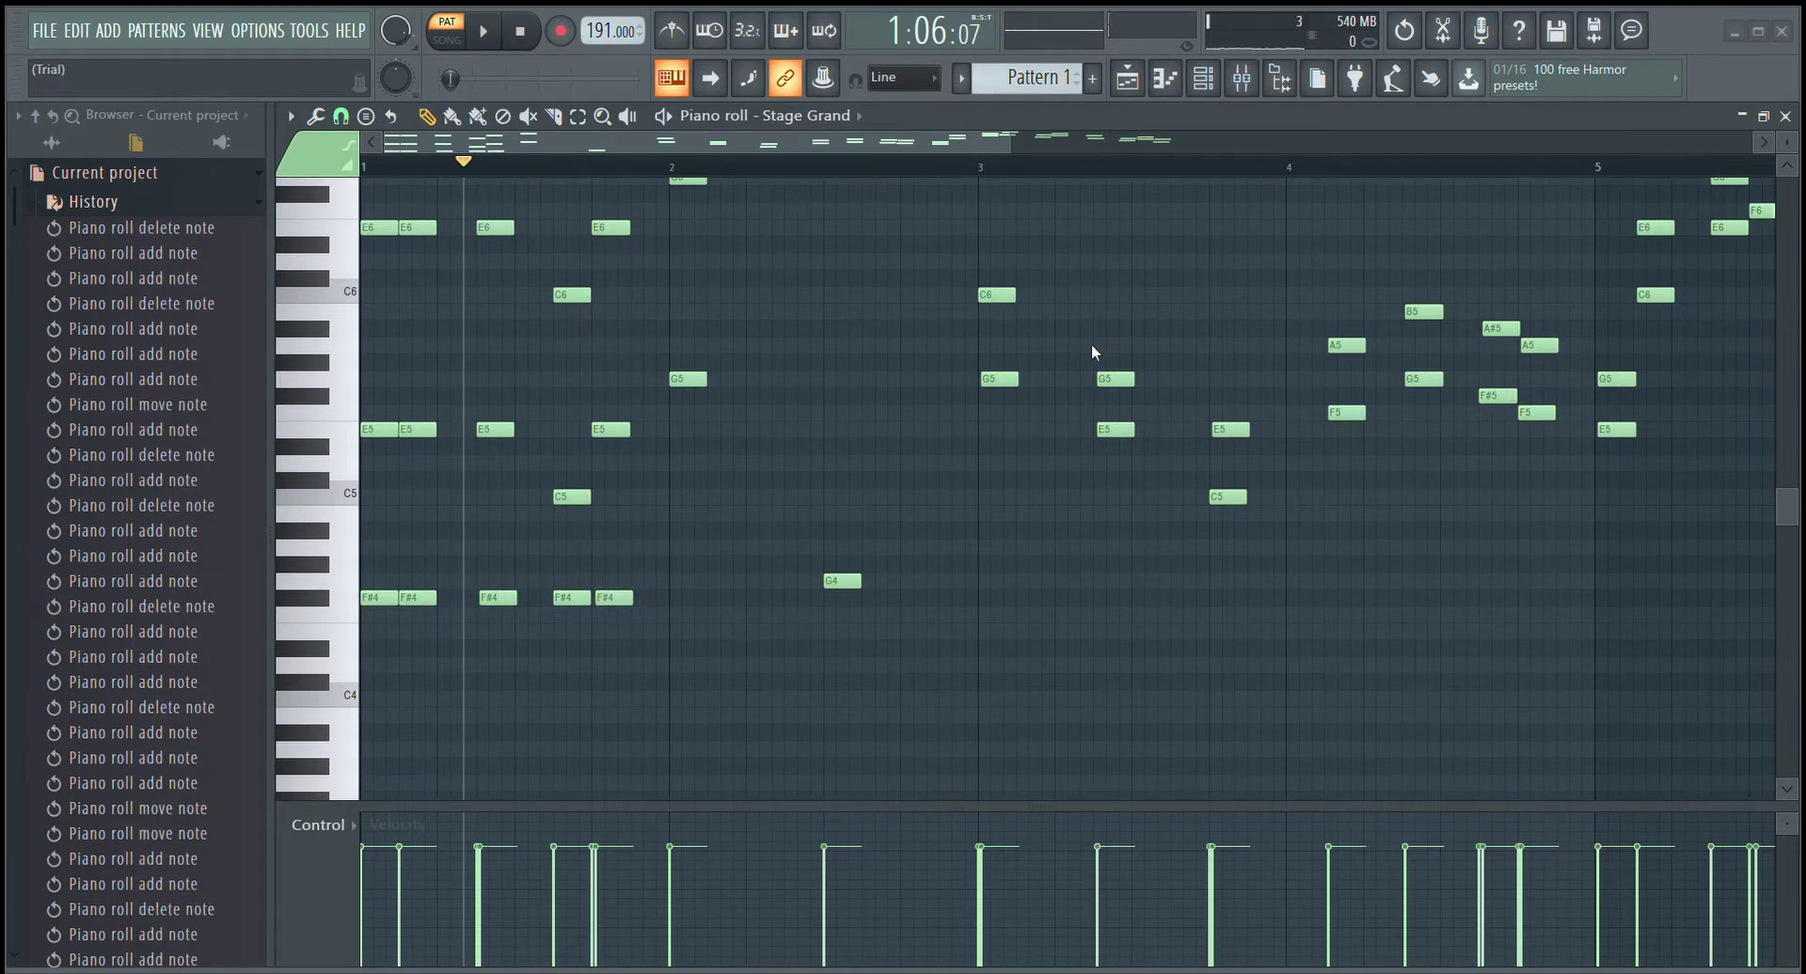
{"action": "left_click", "coordinate": [628, 607]}
- Add a G4 at the start of bar 2 and a G3 below the G4 at step 9, and play the passage
{"action": "left_click", "coordinate": [673, 583]}
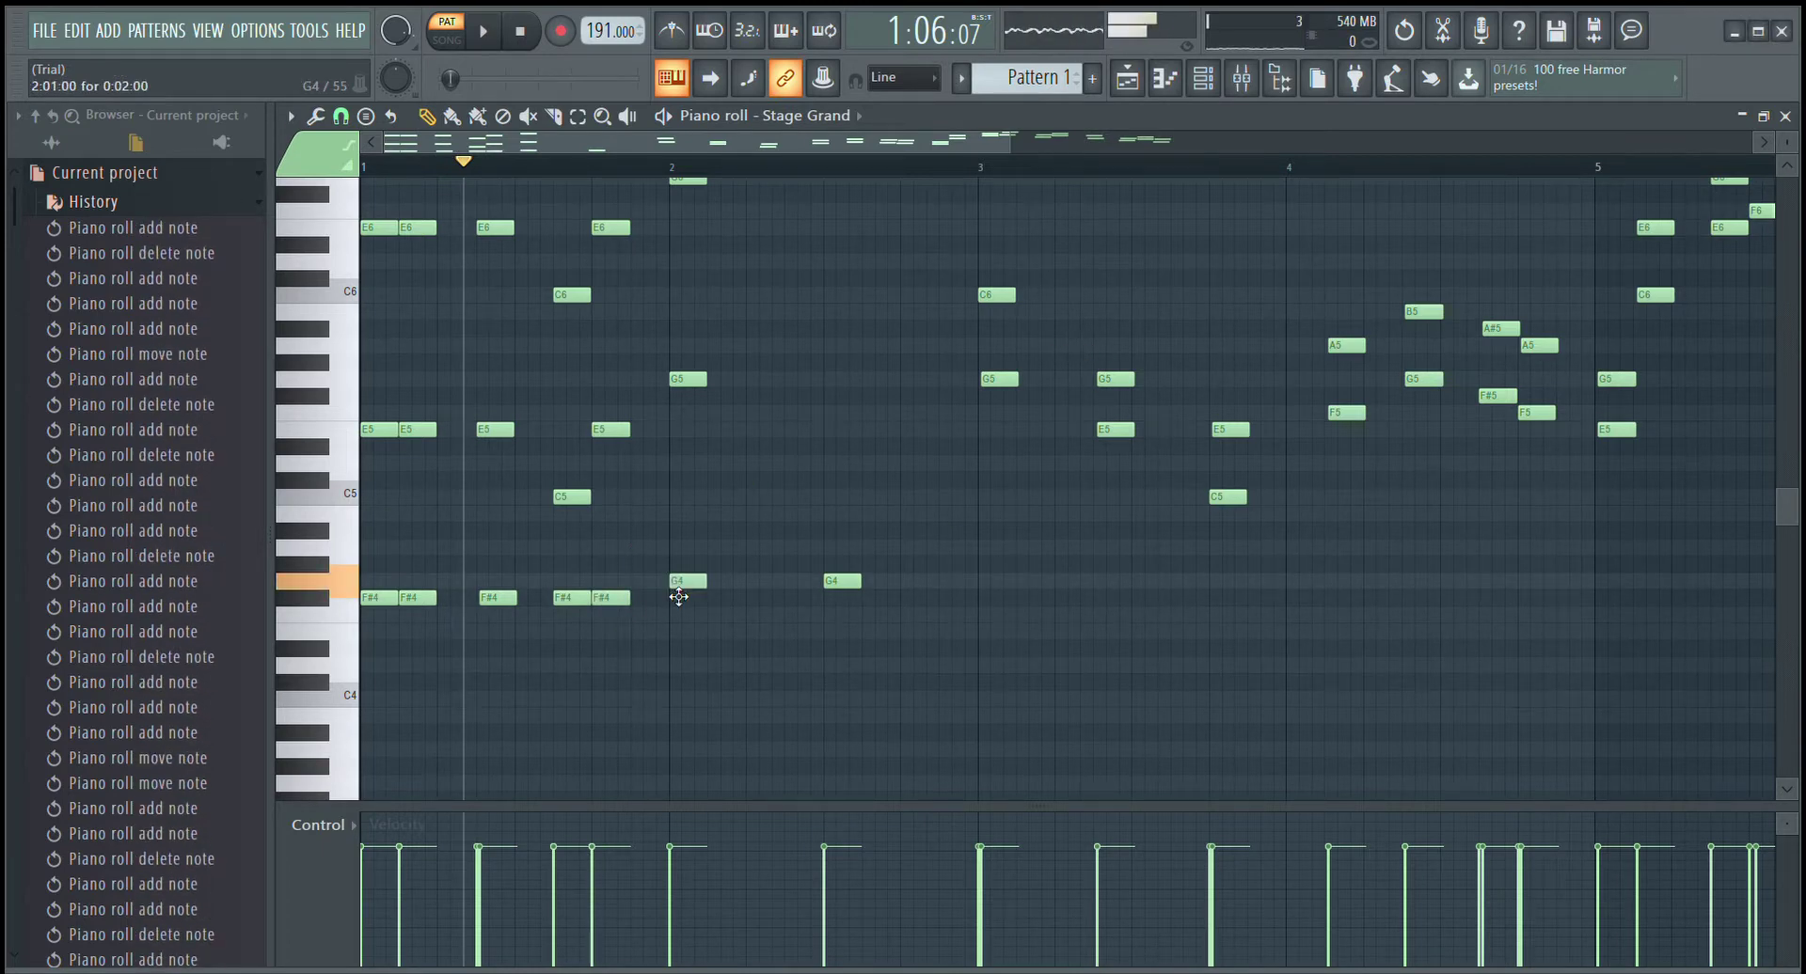
{"action": "scroll", "coordinate": [911, 673], "scroll_direction": "down", "scroll_amount": 3}
{"action": "left_click", "coordinate": [839, 684]}
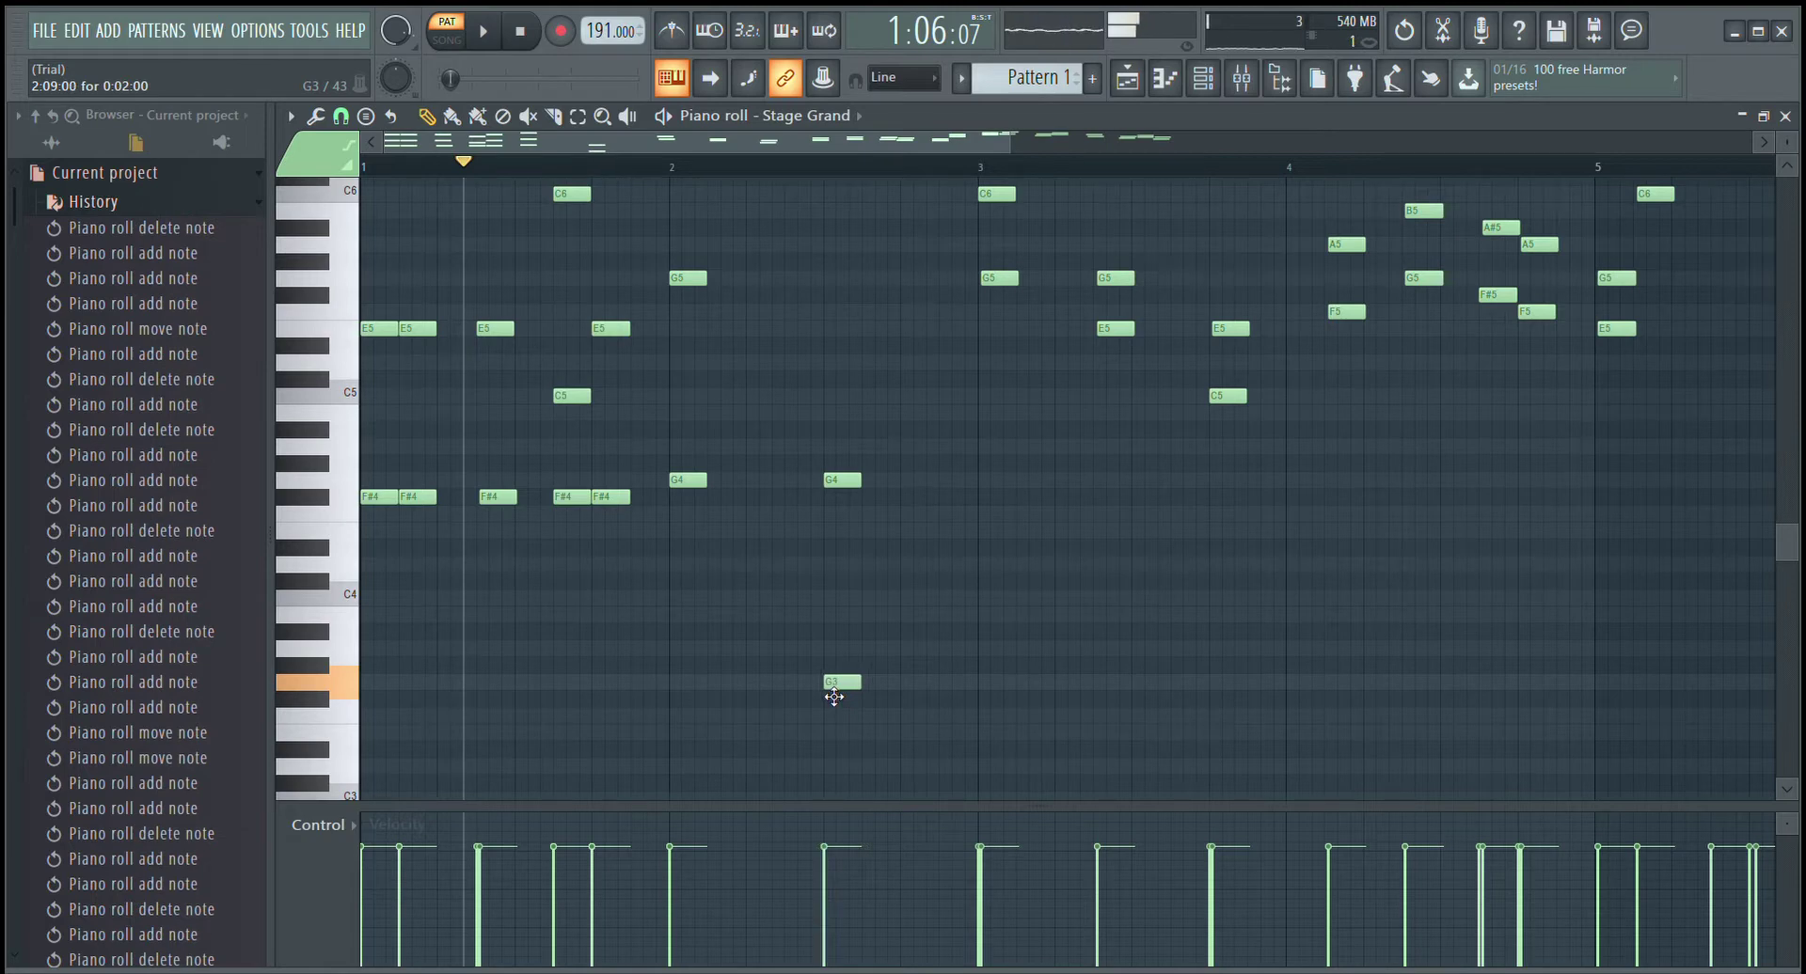
{"action": "left_click", "coordinate": [484, 32]}
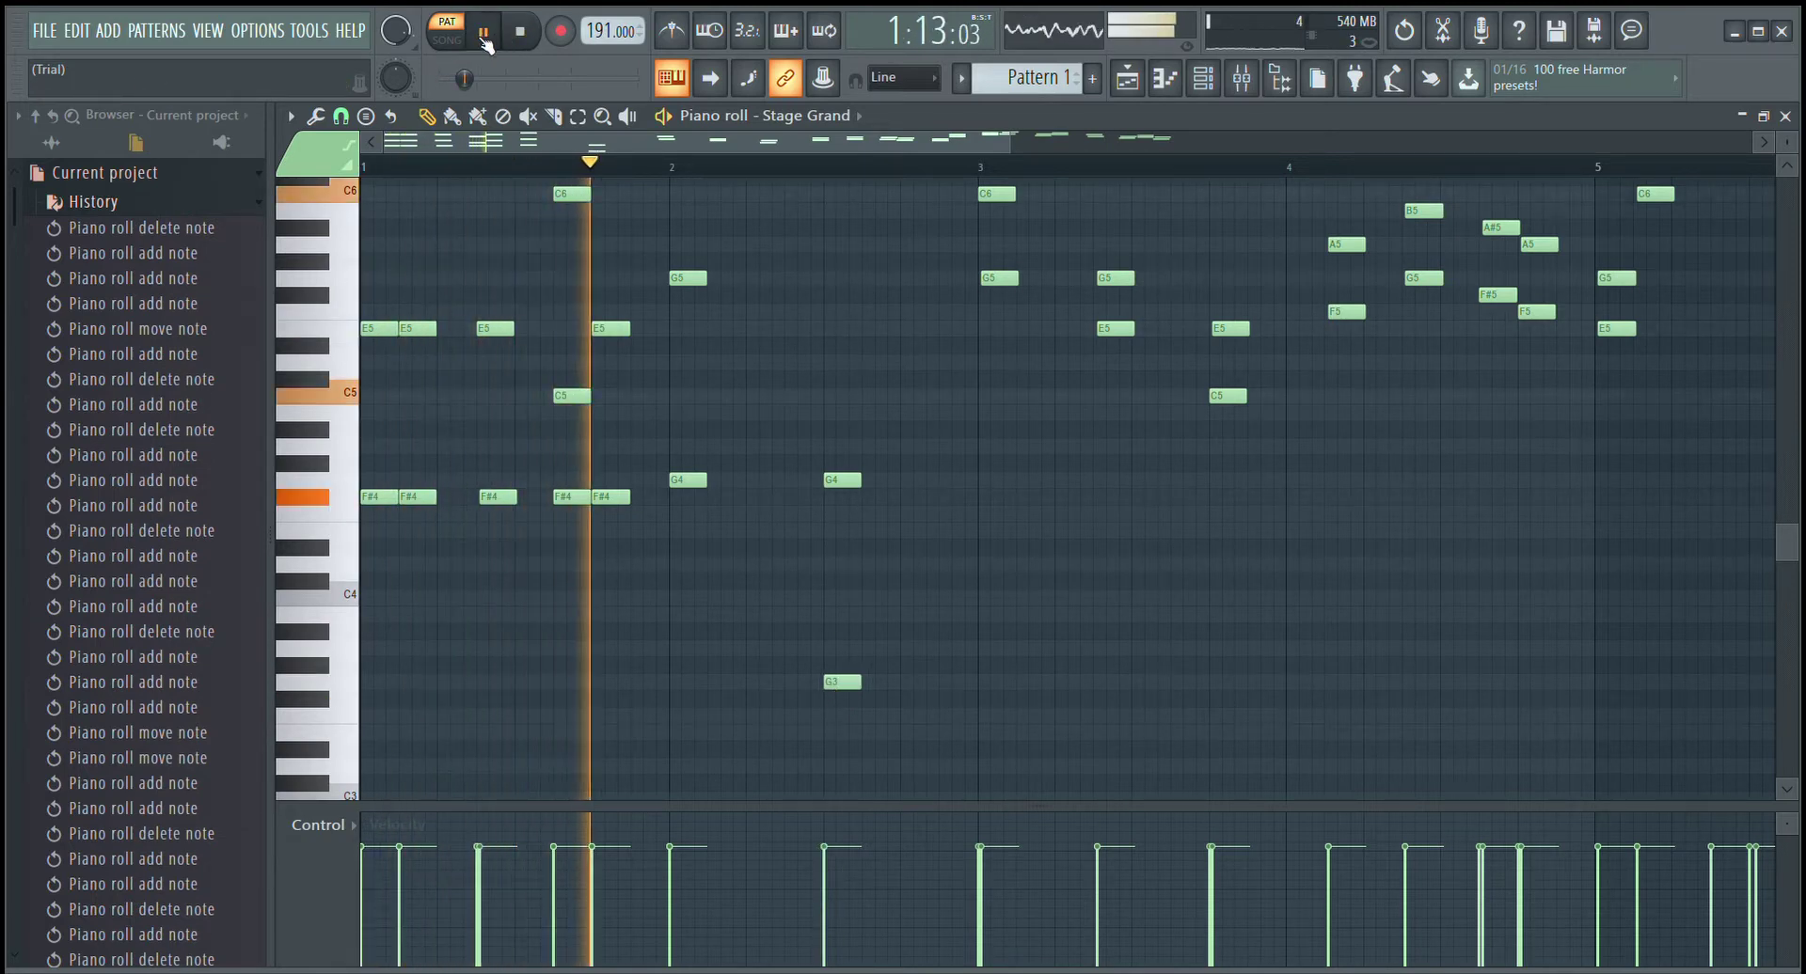
{"action": "left_click", "coordinate": [483, 40]}
- Add a D5 below the G5 at the start of bar 2 and replay the passage into bar 3
{"action": "scroll", "coordinate": [693, 412], "scroll_direction": "up", "scroll_amount": 1}
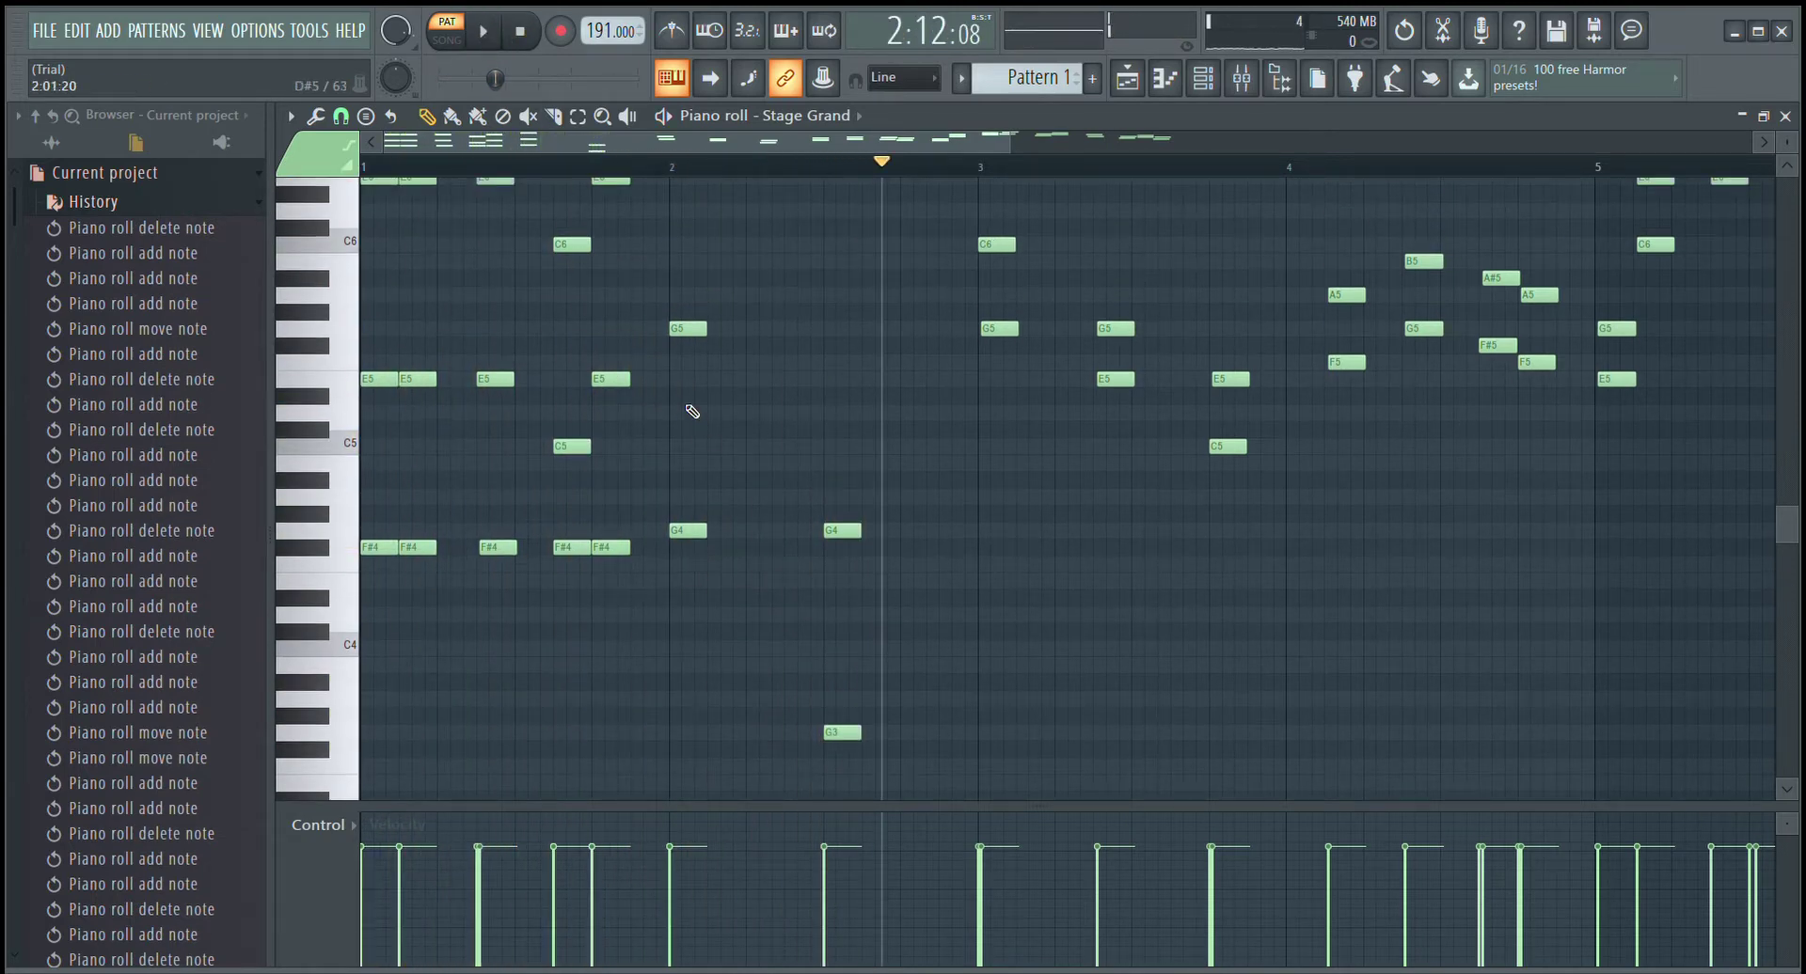
{"action": "left_click", "coordinate": [688, 412]}
{"action": "left_click", "coordinate": [485, 35]}
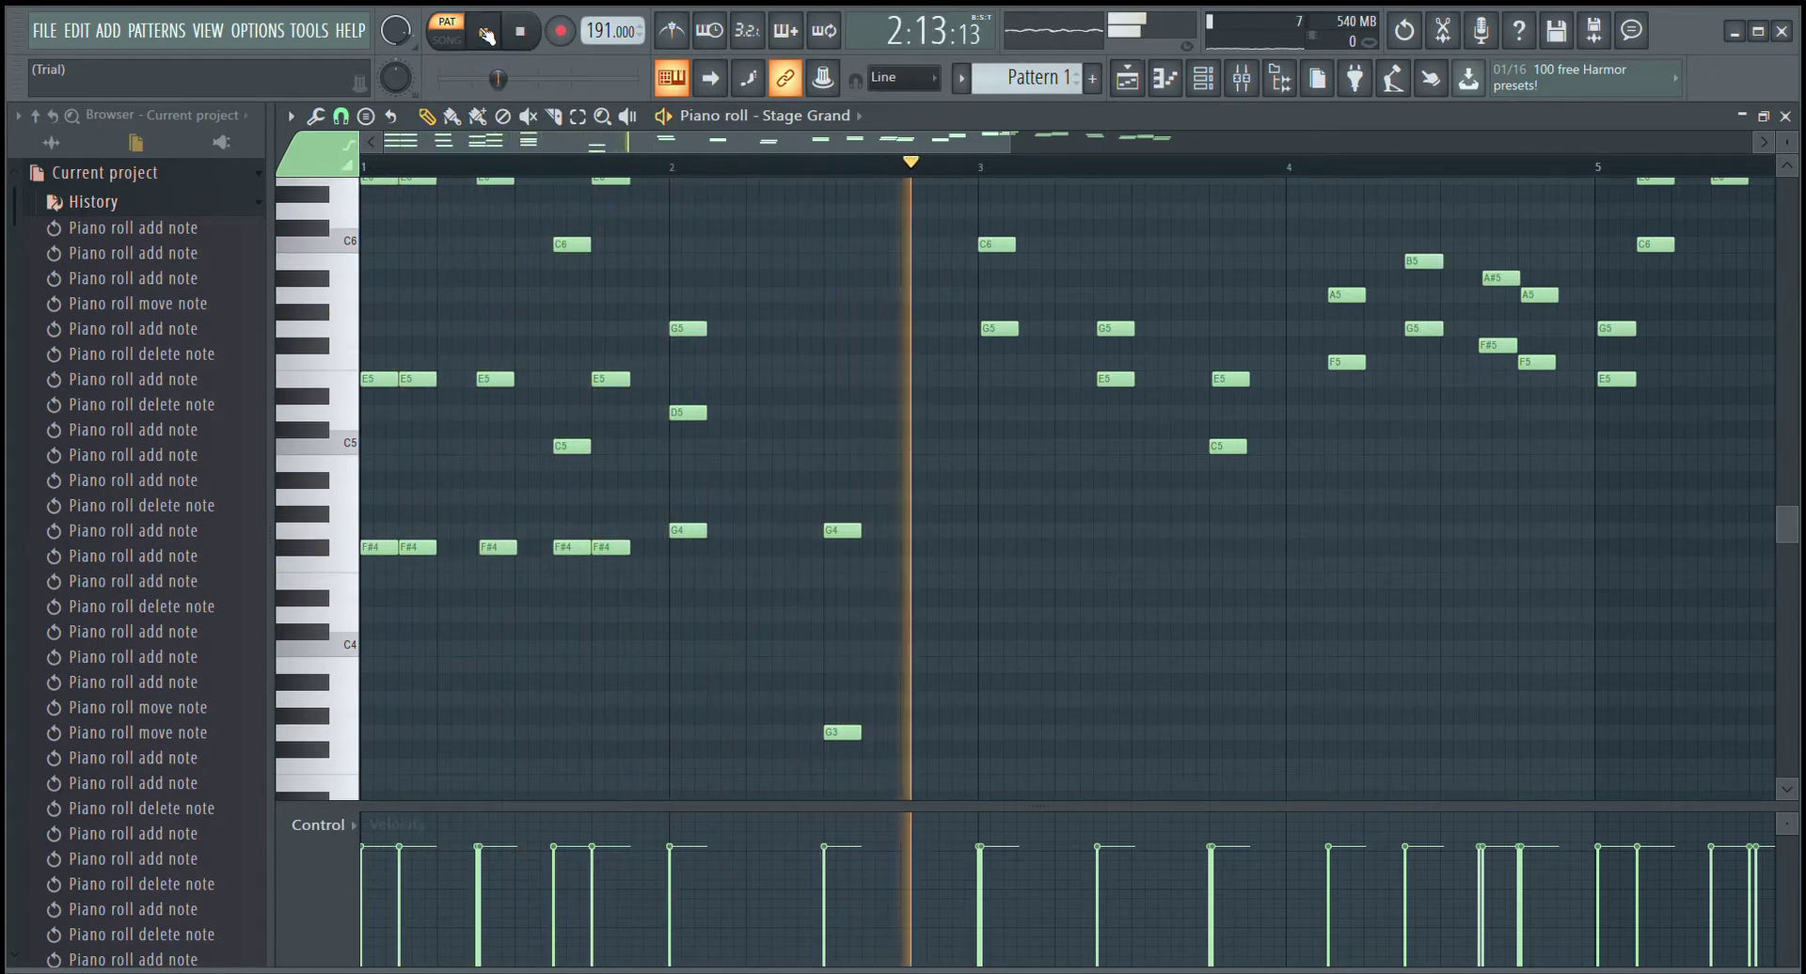
{"action": "left_click", "coordinate": [486, 35]}
{"action": "scroll", "coordinate": [1067, 536], "scroll_direction": "up", "scroll_amount": 2}
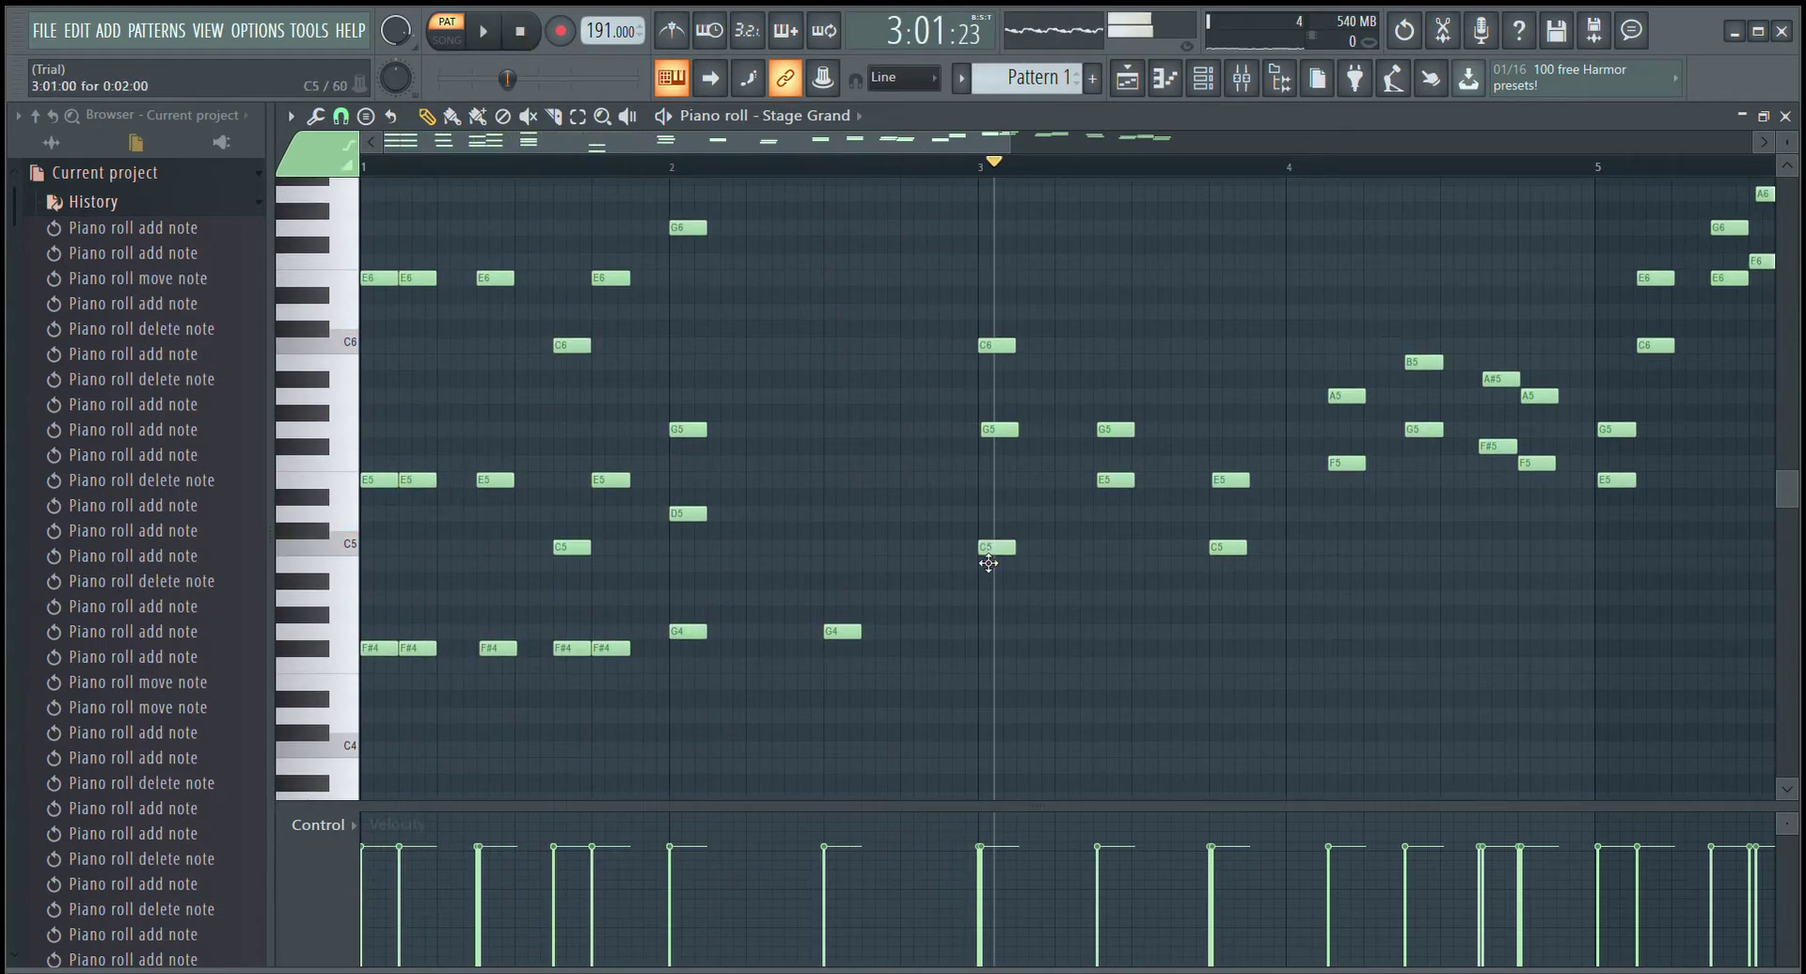
{"action": "scroll", "coordinate": [973, 560], "scroll_direction": "up", "scroll_amount": 1}
- Play the end of the melody from step 5 of bar 6
{"action": "left_click_drag", "start_coordinate": [608, 160], "coordinate": [692, 153]}
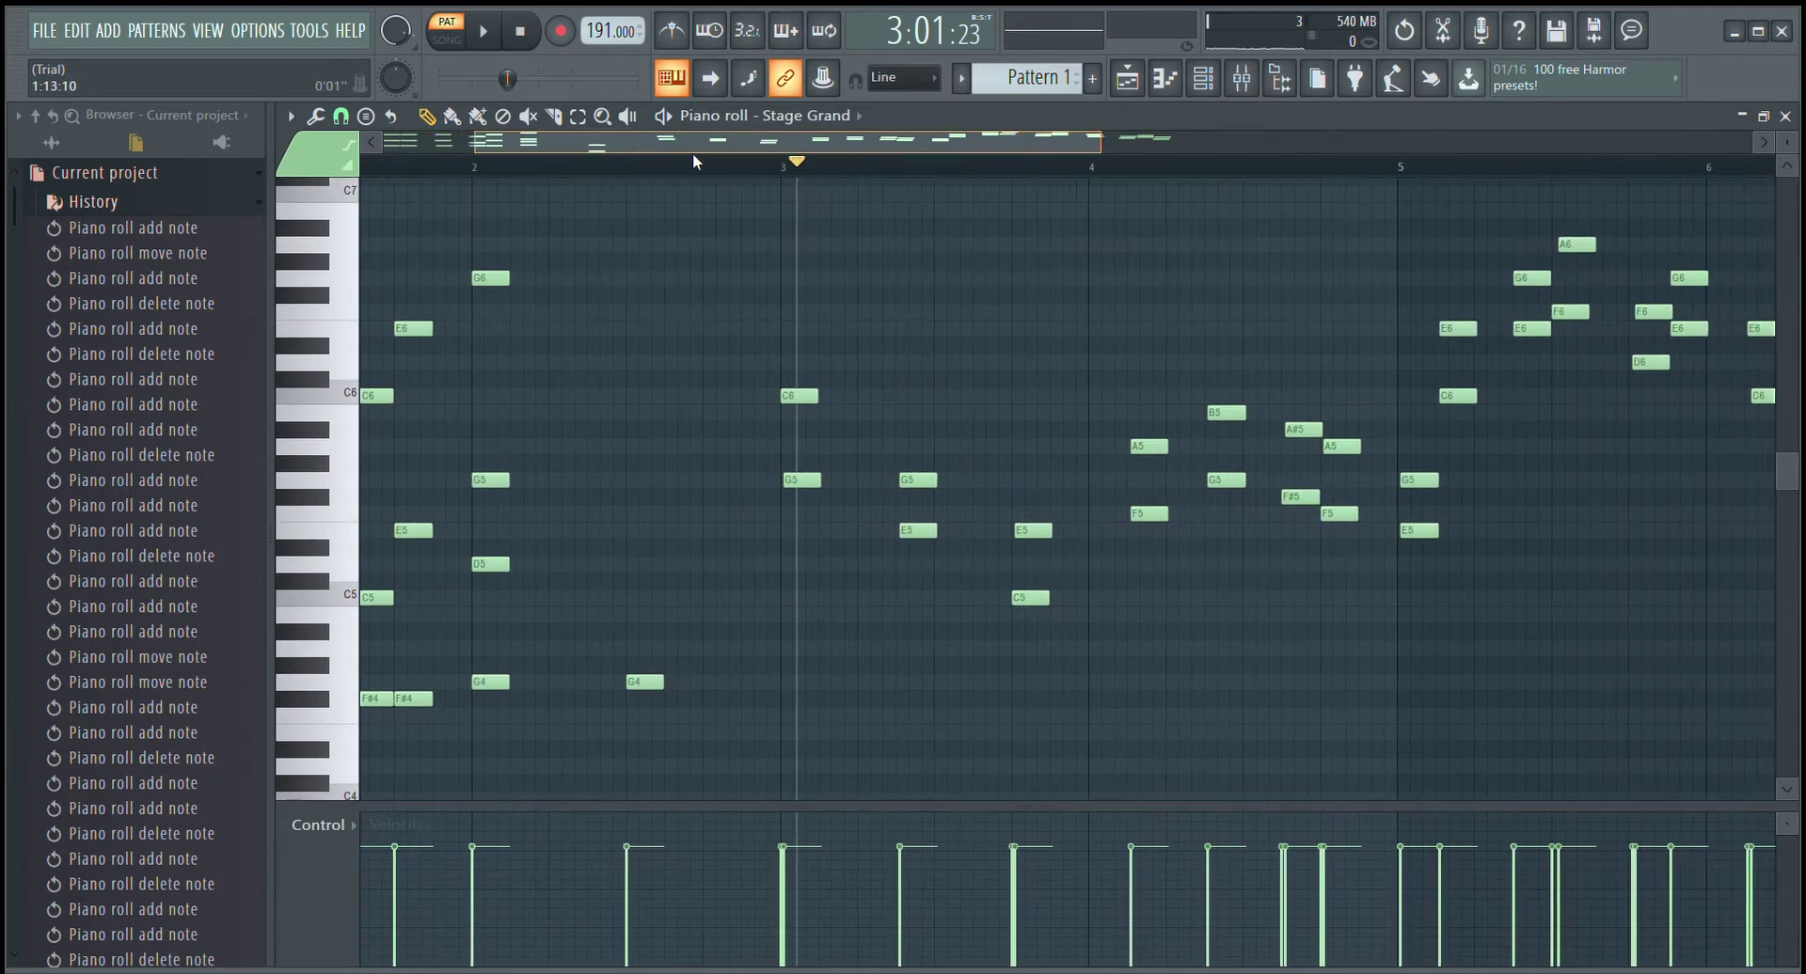
{"action": "scroll", "coordinate": [814, 375], "scroll_direction": "up", "scroll_amount": 1}
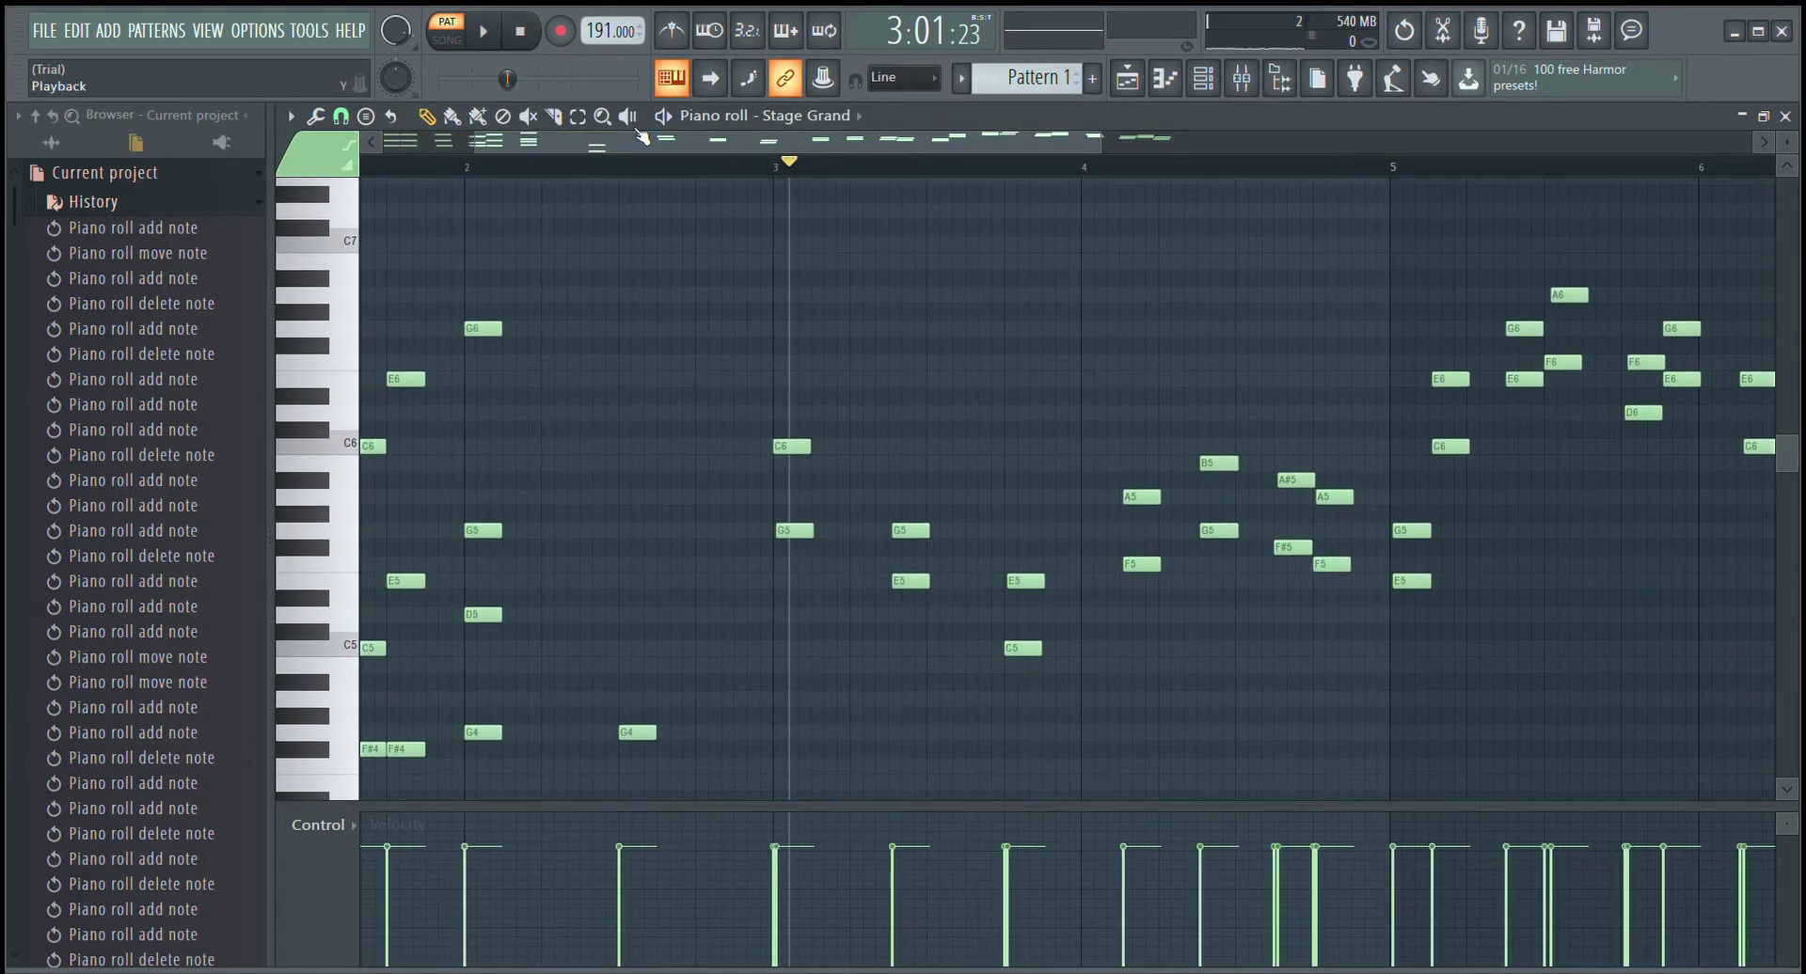
{"action": "left_click_drag", "start_coordinate": [693, 143], "coordinate": [1134, 156]}
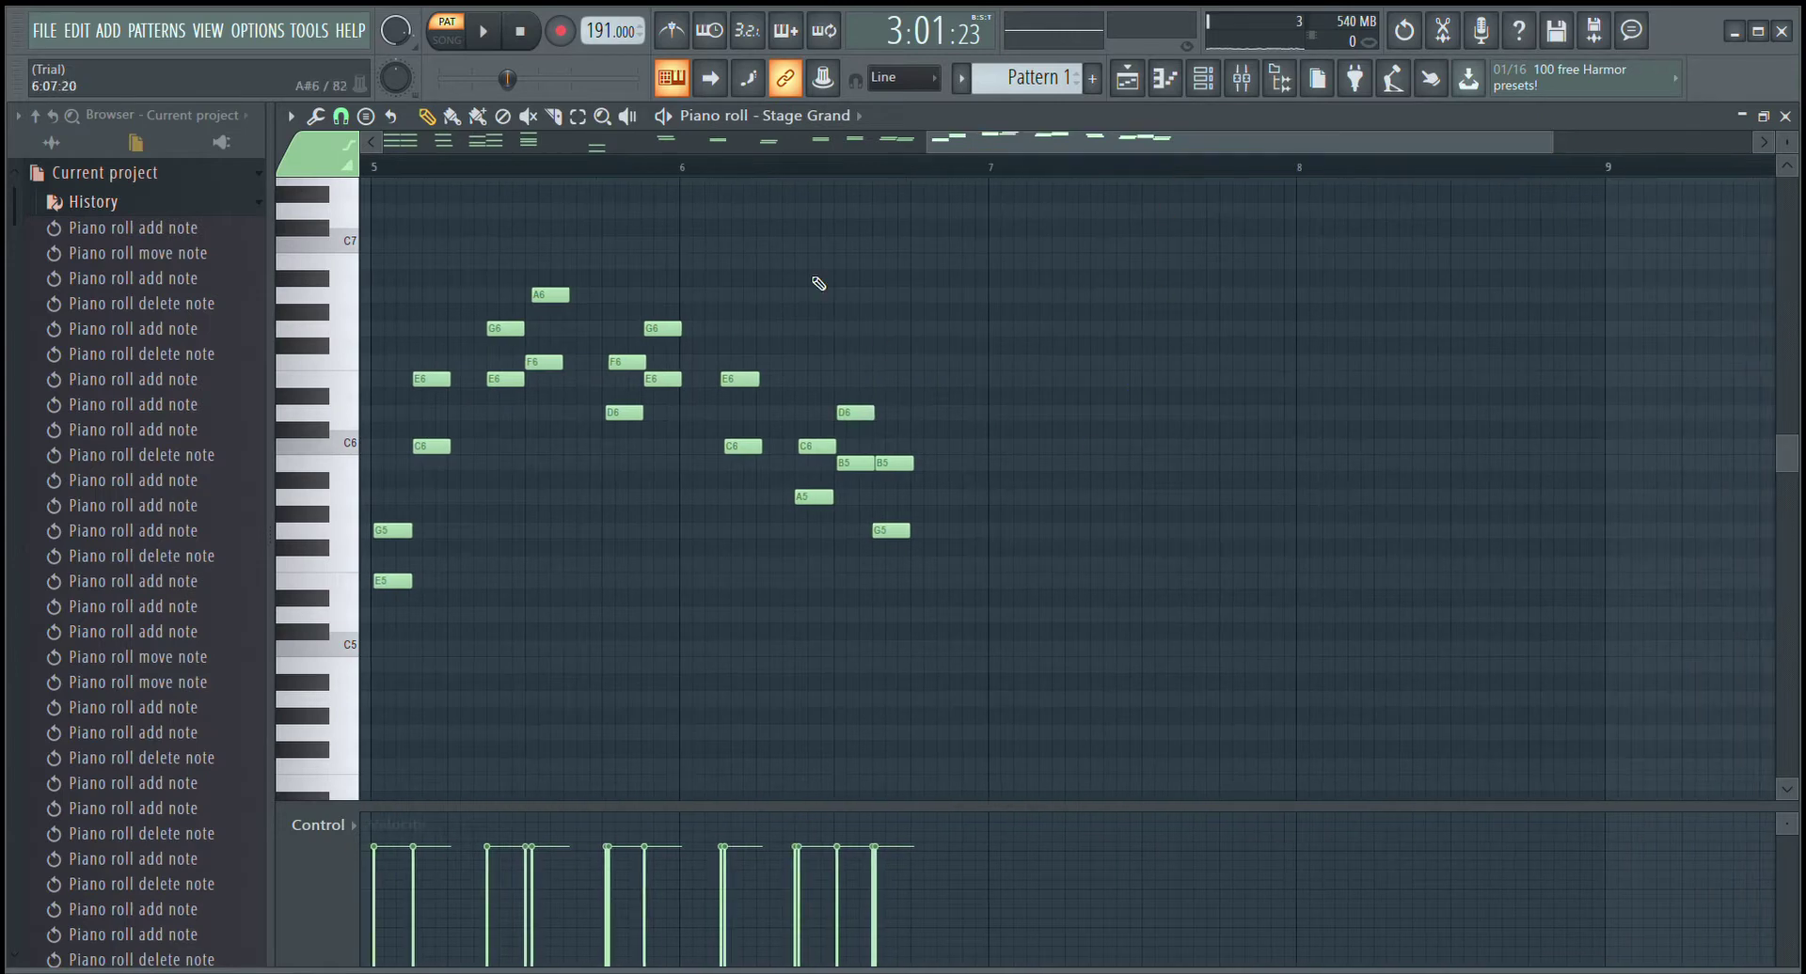
{"action": "left_click_drag", "start_coordinate": [963, 148], "coordinate": [980, 149]}
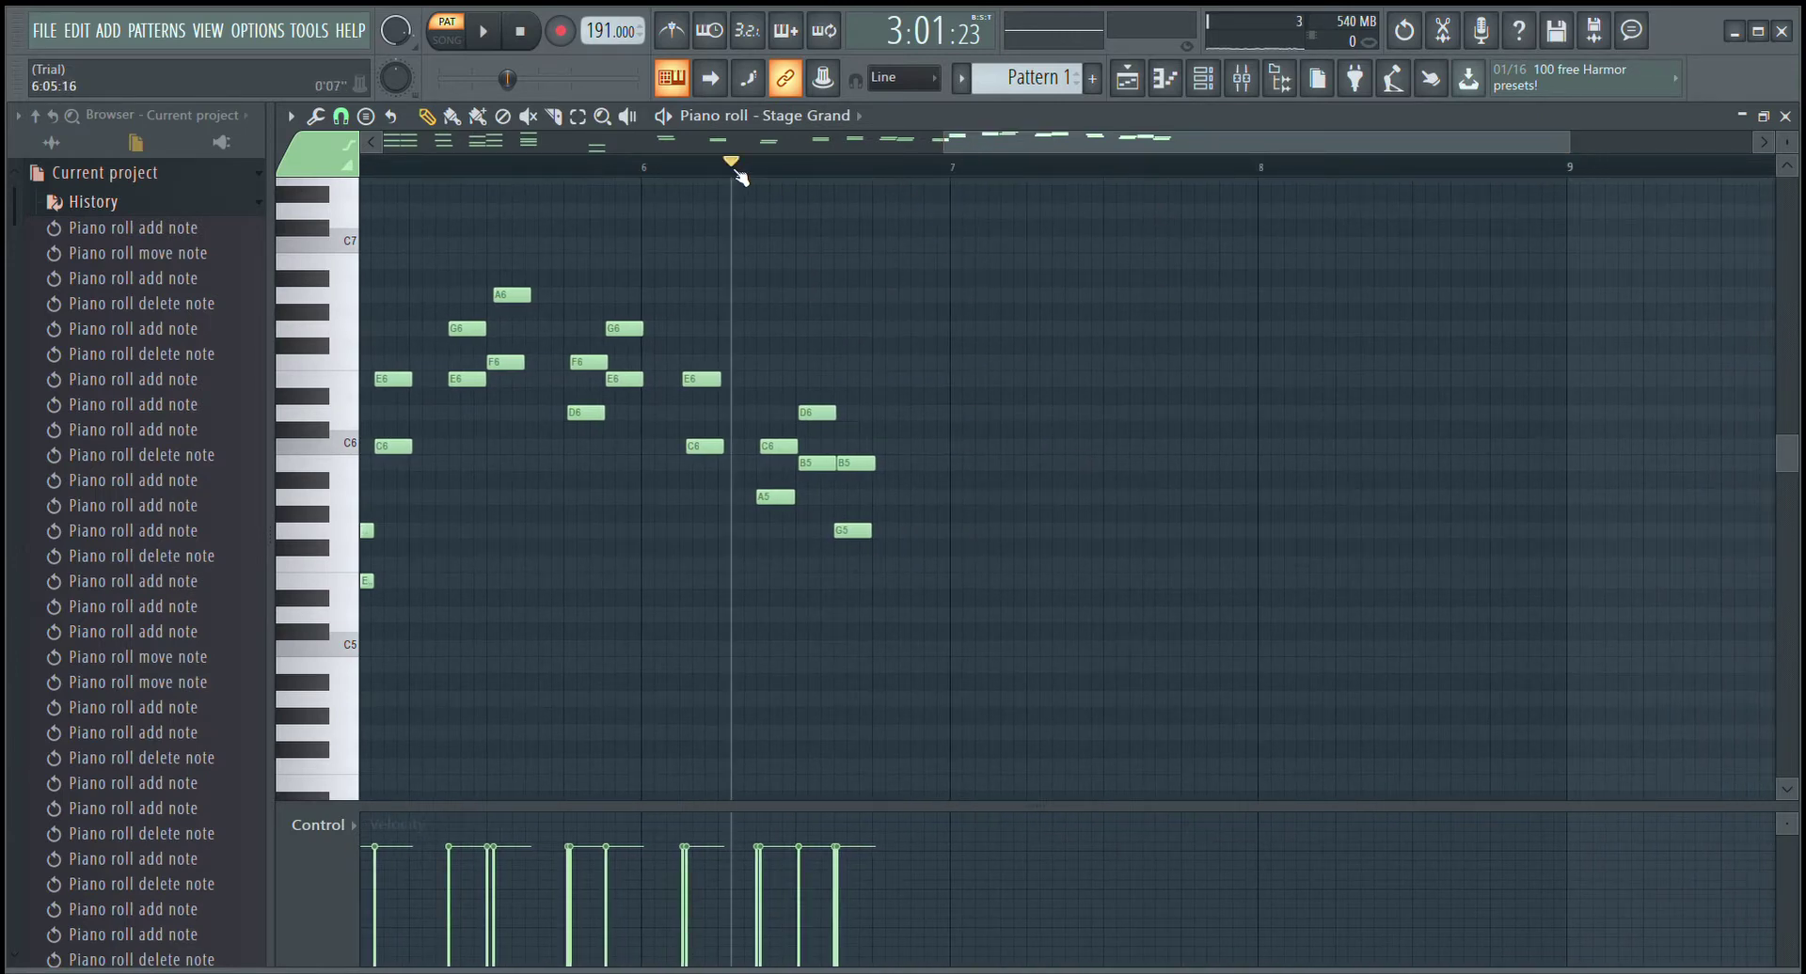
{"action": "left_click", "coordinate": [479, 35]}
{"action": "left_click", "coordinate": [489, 40]}
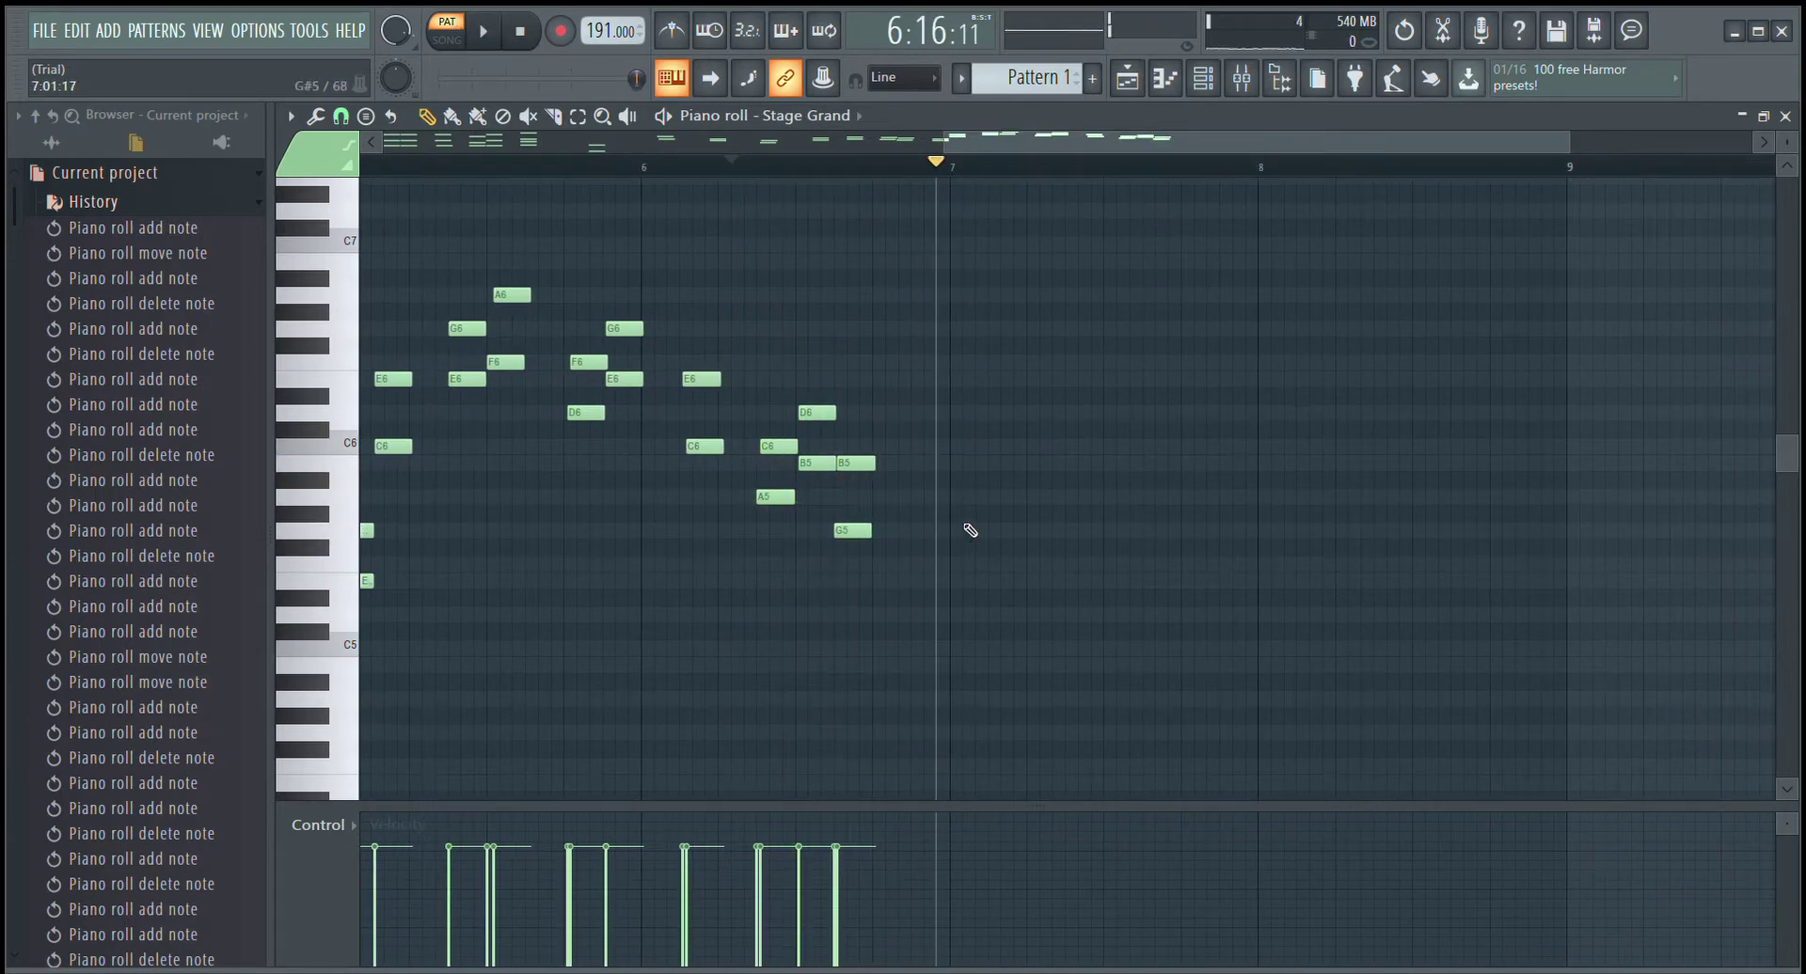
- Add a C5 at the start of bar 7 and shorten it to a length of 0:00:16
{"action": "left_click", "coordinate": [958, 645]}
{"action": "scroll", "coordinate": [996, 621], "scroll_direction": "down", "scroll_amount": 2}
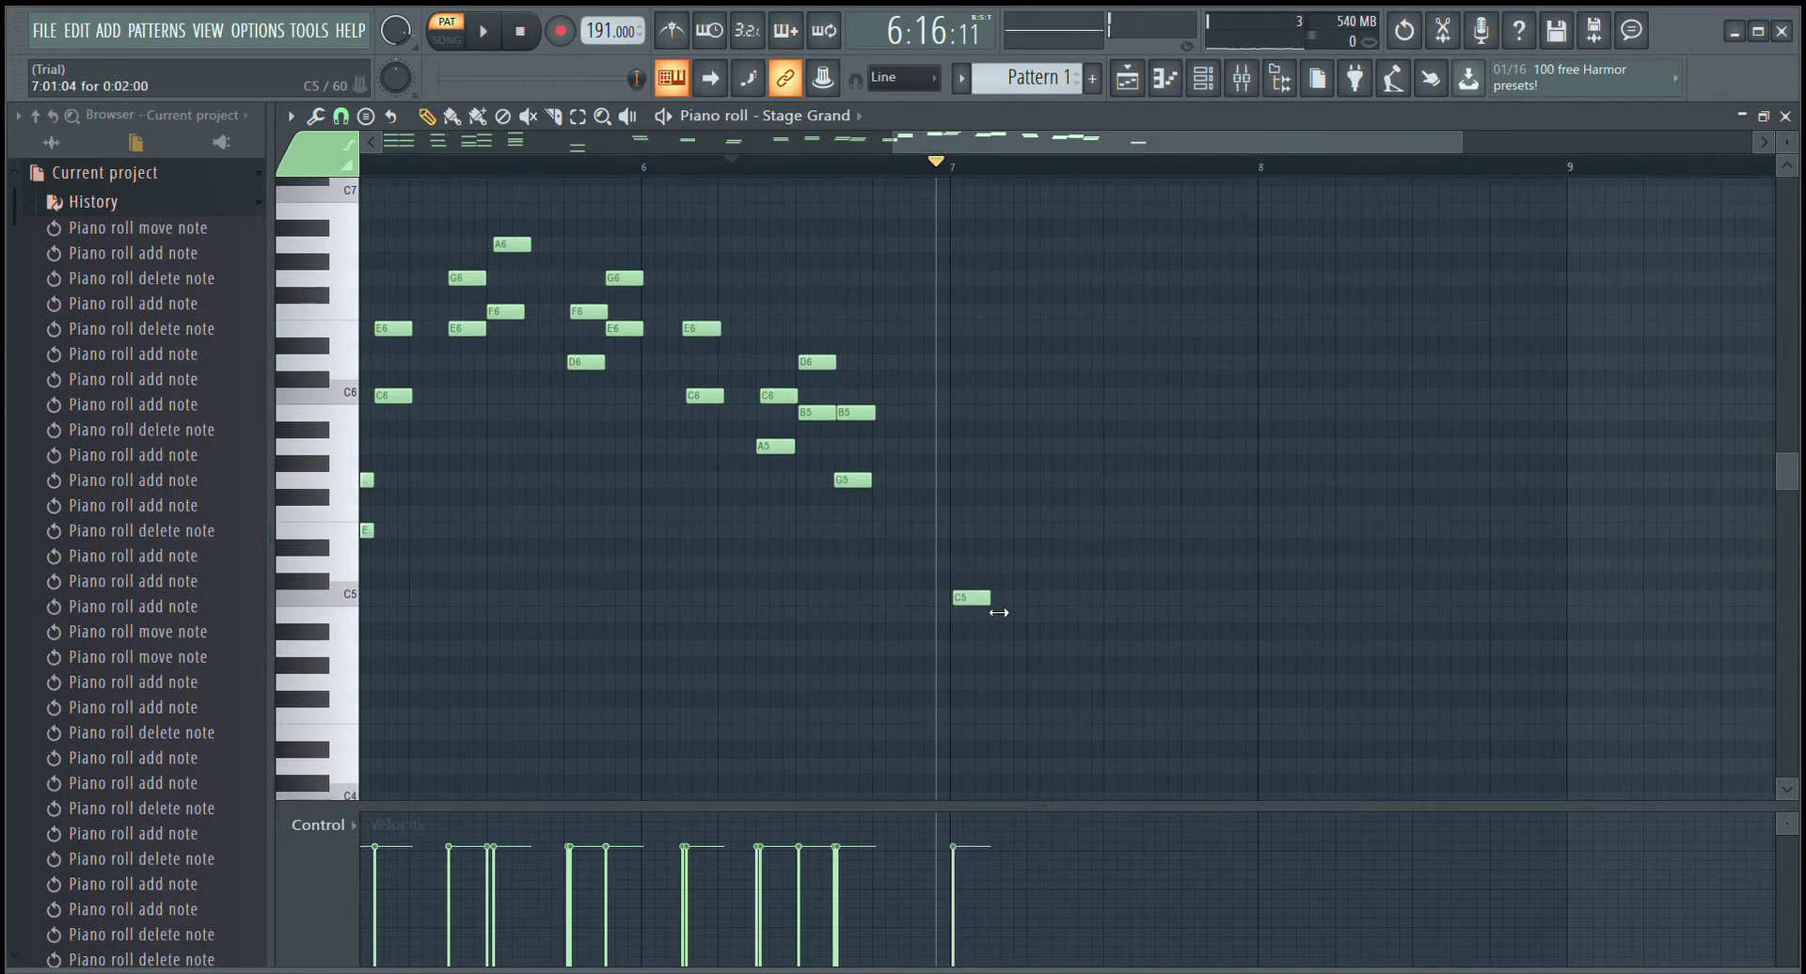
{"action": "scroll", "coordinate": [999, 613], "scroll_direction": "up", "scroll_amount": 3}
{"action": "left_click_drag", "start_coordinate": [977, 611], "coordinate": [969, 613]}
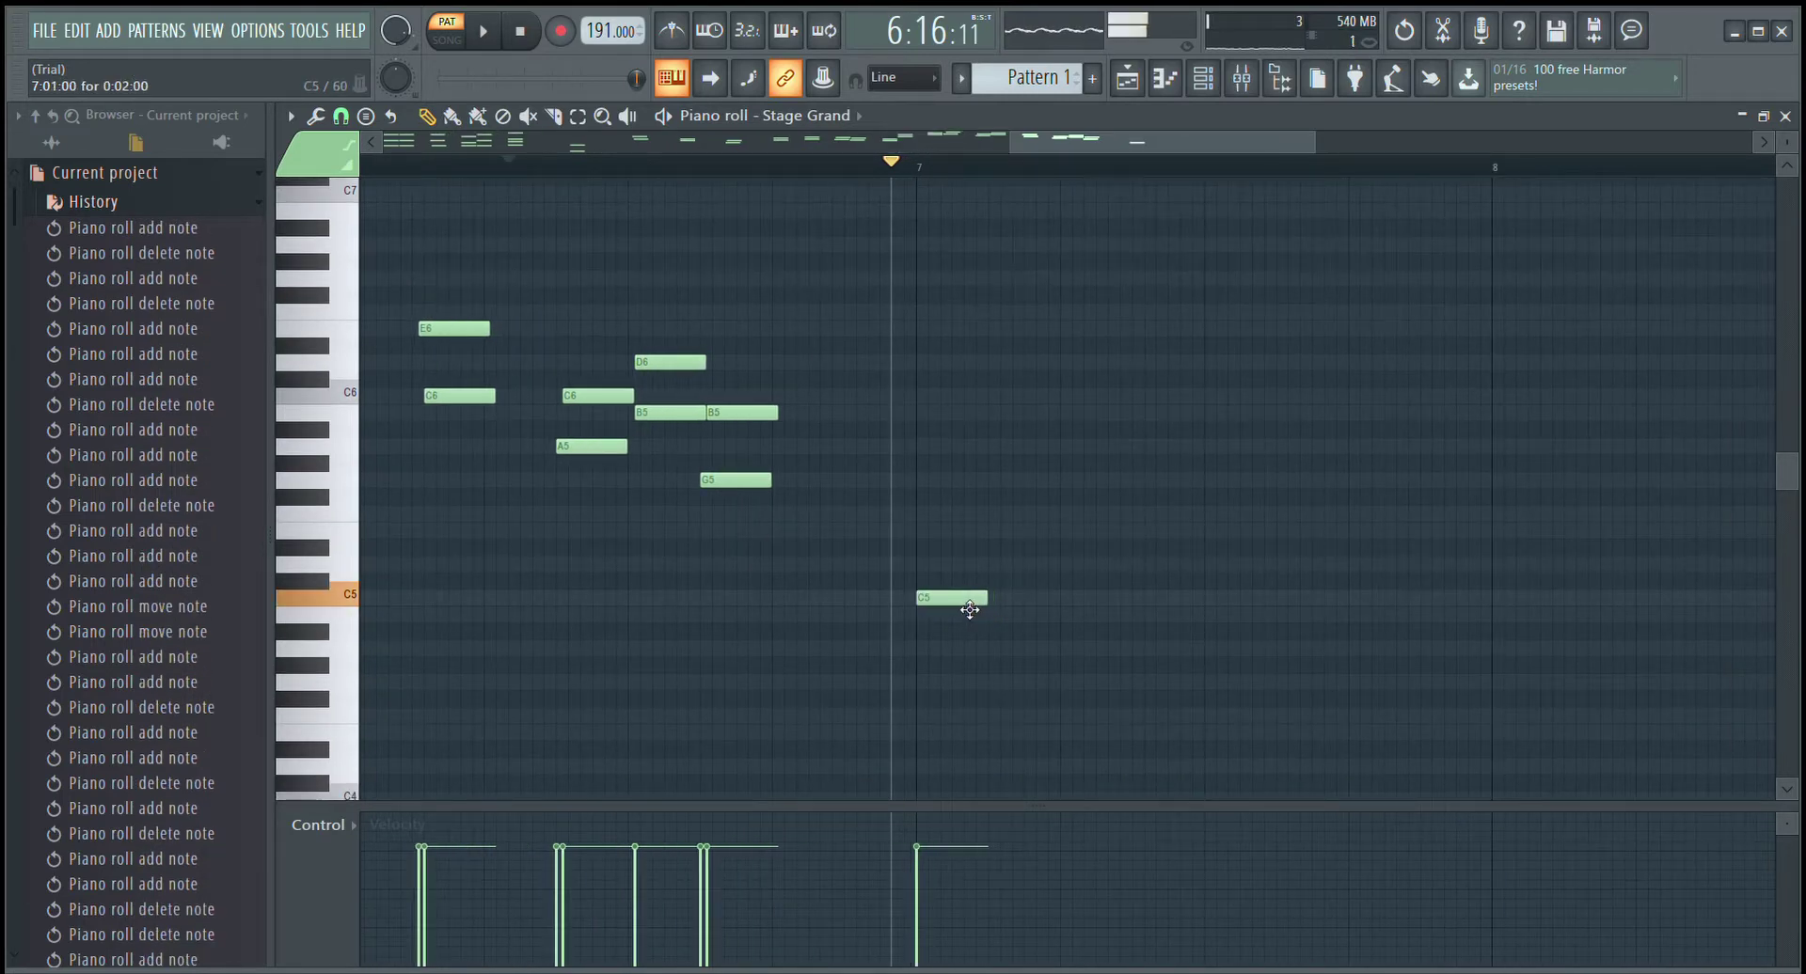
{"action": "left_click", "coordinate": [1001, 610]}
{"action": "right_click", "coordinate": [1014, 610]}
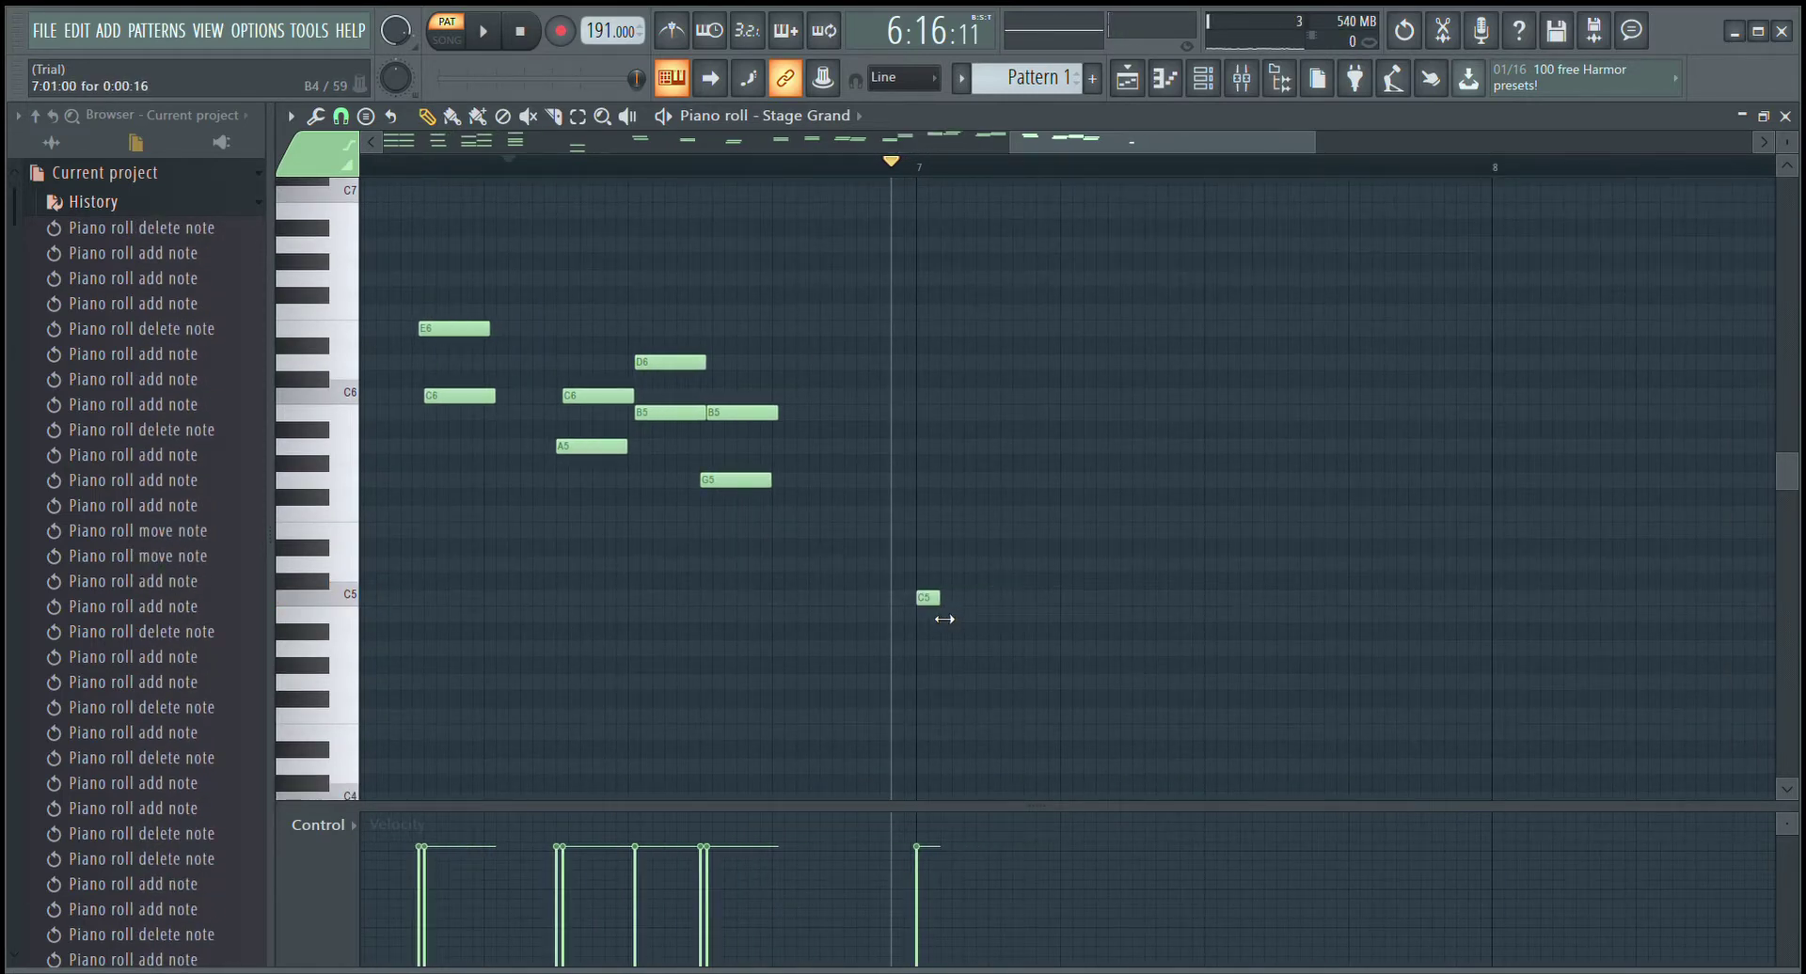
- Continue from the C5 in bar 7 with a rising arpeggio of short E5, G5, C6, E6 and G6 notes
{"action": "left_click", "coordinate": [943, 530]}
{"action": "left_click", "coordinate": [974, 479]}
{"action": "left_click", "coordinate": [1003, 395]}
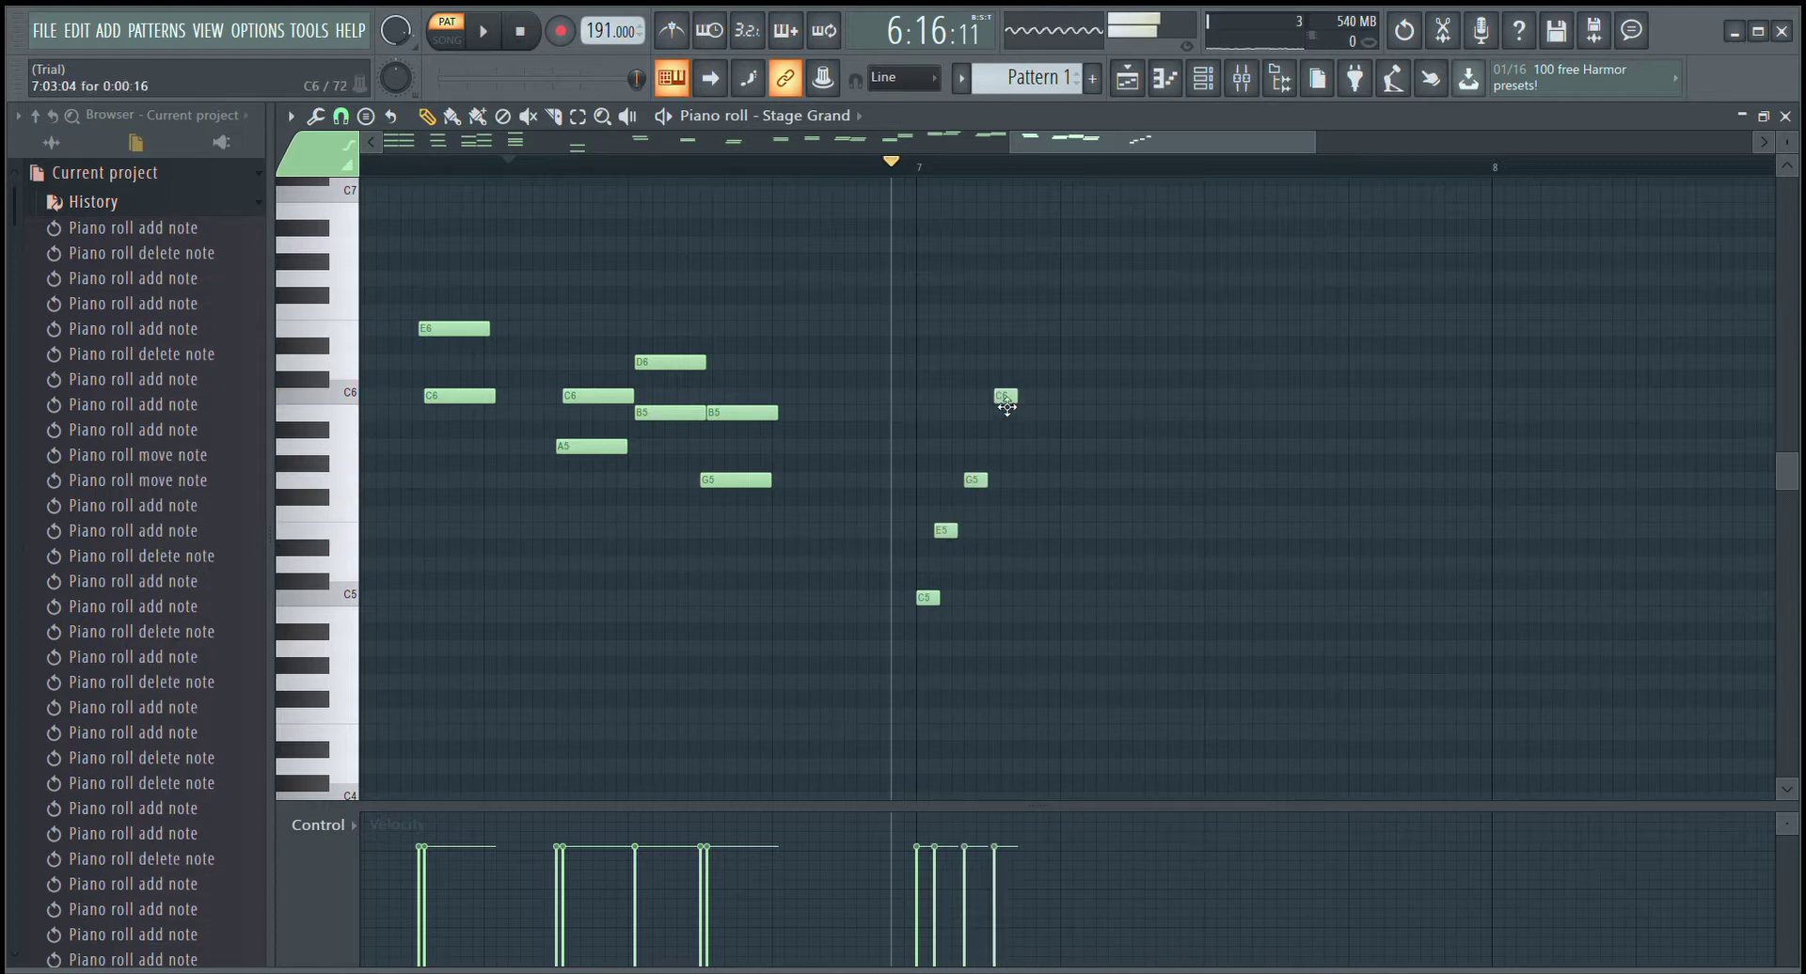
{"action": "left_click", "coordinate": [1025, 328]}
{"action": "left_click", "coordinate": [1072, 277]}
{"action": "scroll", "coordinate": [1077, 283], "scroll_direction": "up", "scroll_amount": 2}
{"action": "left_click_drag", "start_coordinate": [1077, 380], "coordinate": [1044, 379]}
- Extend the bar 7 arpeggio with C7, E7, G7 and C8, and play it from bar 6
{"action": "left_click", "coordinate": [1071, 295]}
{"action": "scroll", "coordinate": [1101, 348], "scroll_direction": "up", "scroll_amount": 2}
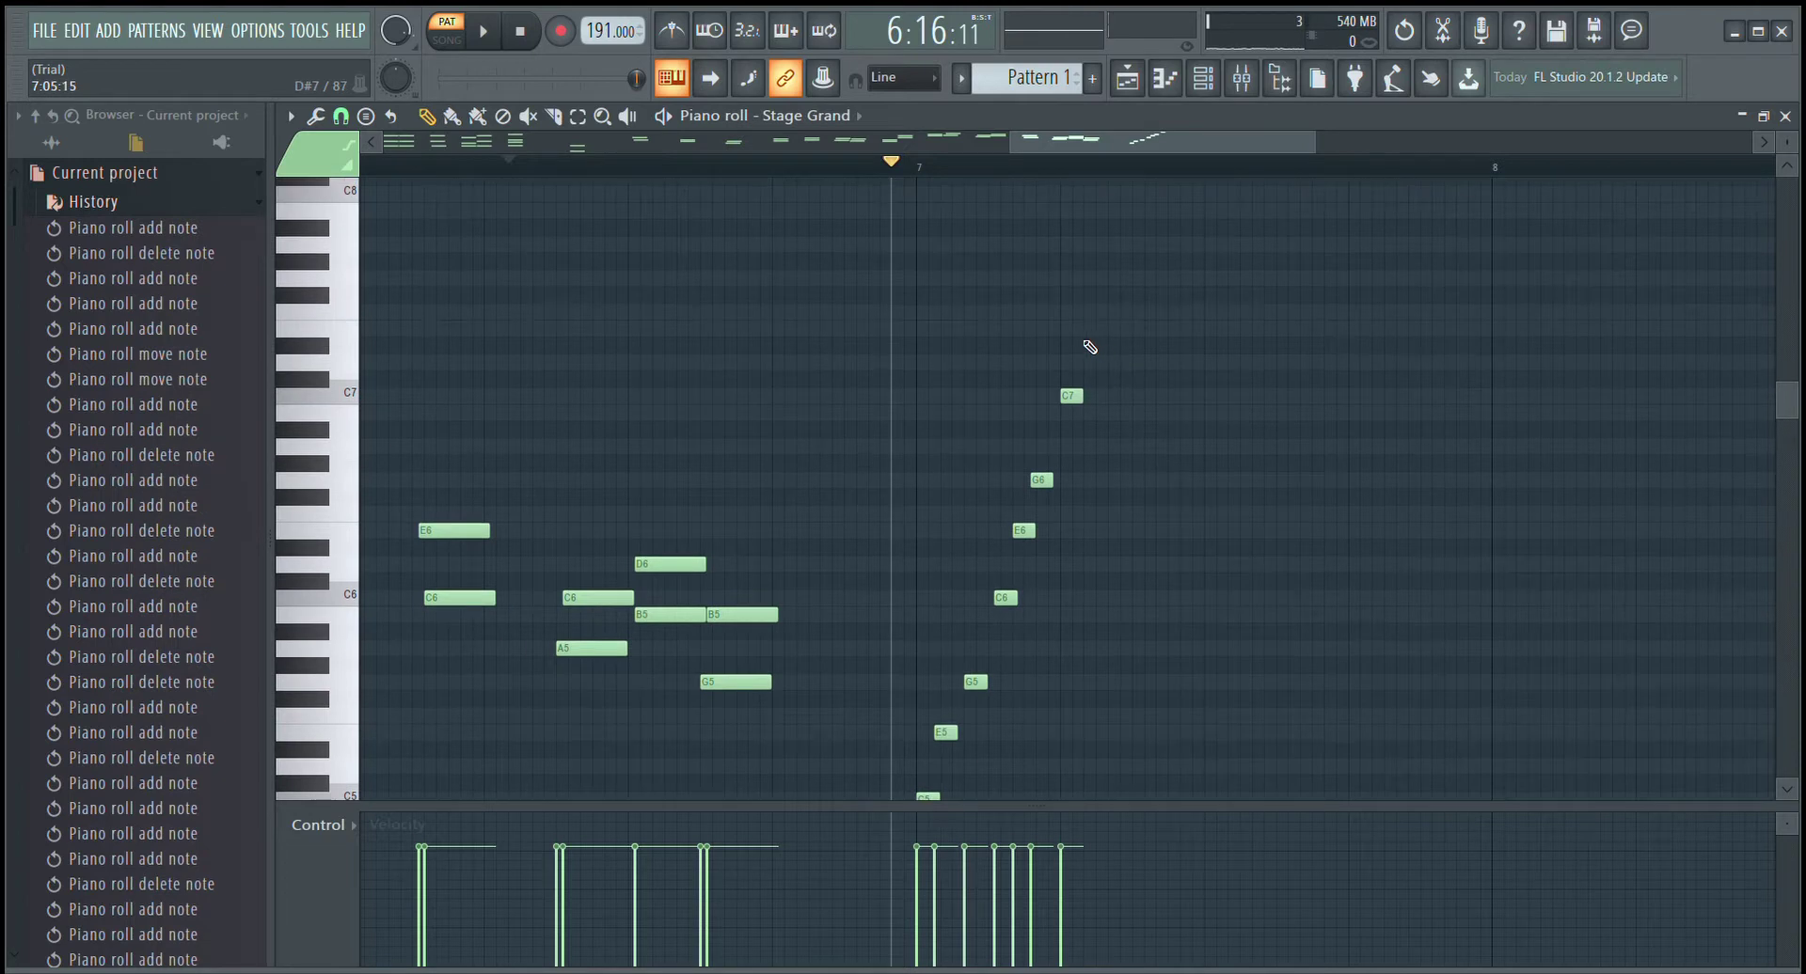
{"action": "left_click", "coordinate": [1091, 329]}
{"action": "left_click", "coordinate": [1110, 280]}
{"action": "scroll", "coordinate": [1129, 310], "scroll_direction": "up", "scroll_amount": 2}
{"action": "left_click", "coordinate": [1140, 298]}
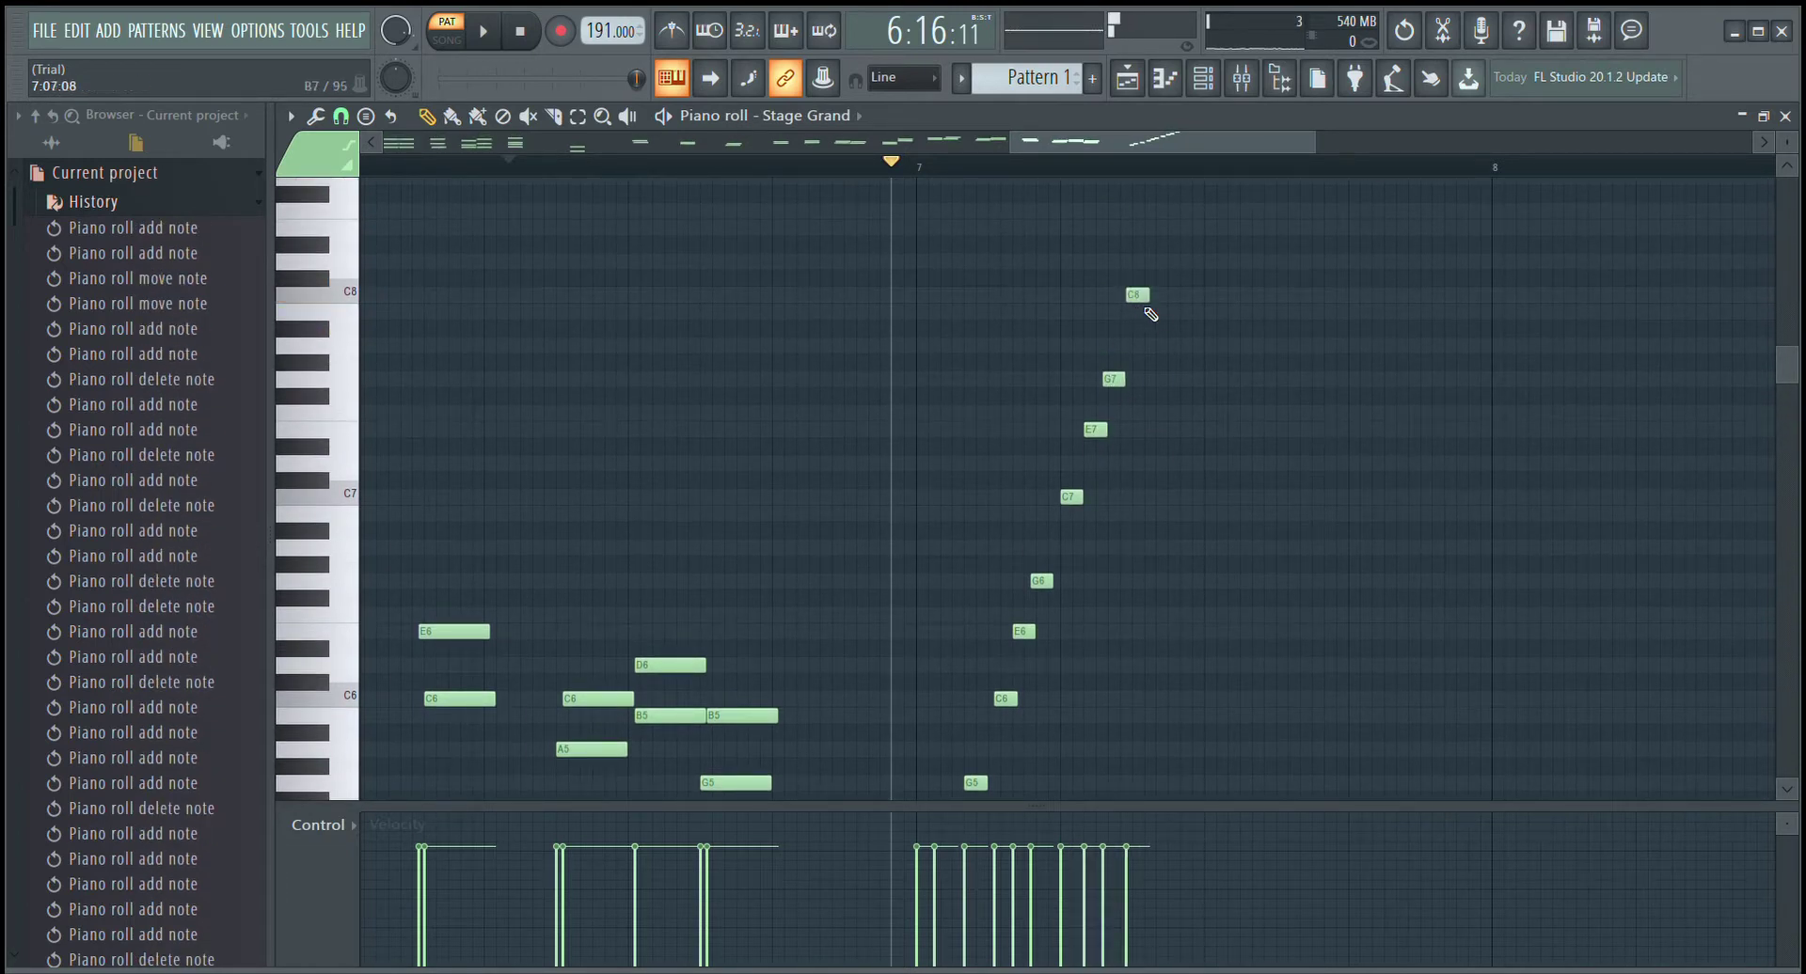
{"action": "key", "text": "space"}
{"action": "scroll", "coordinate": [684, 202], "scroll_direction": "down", "scroll_amount": 2}
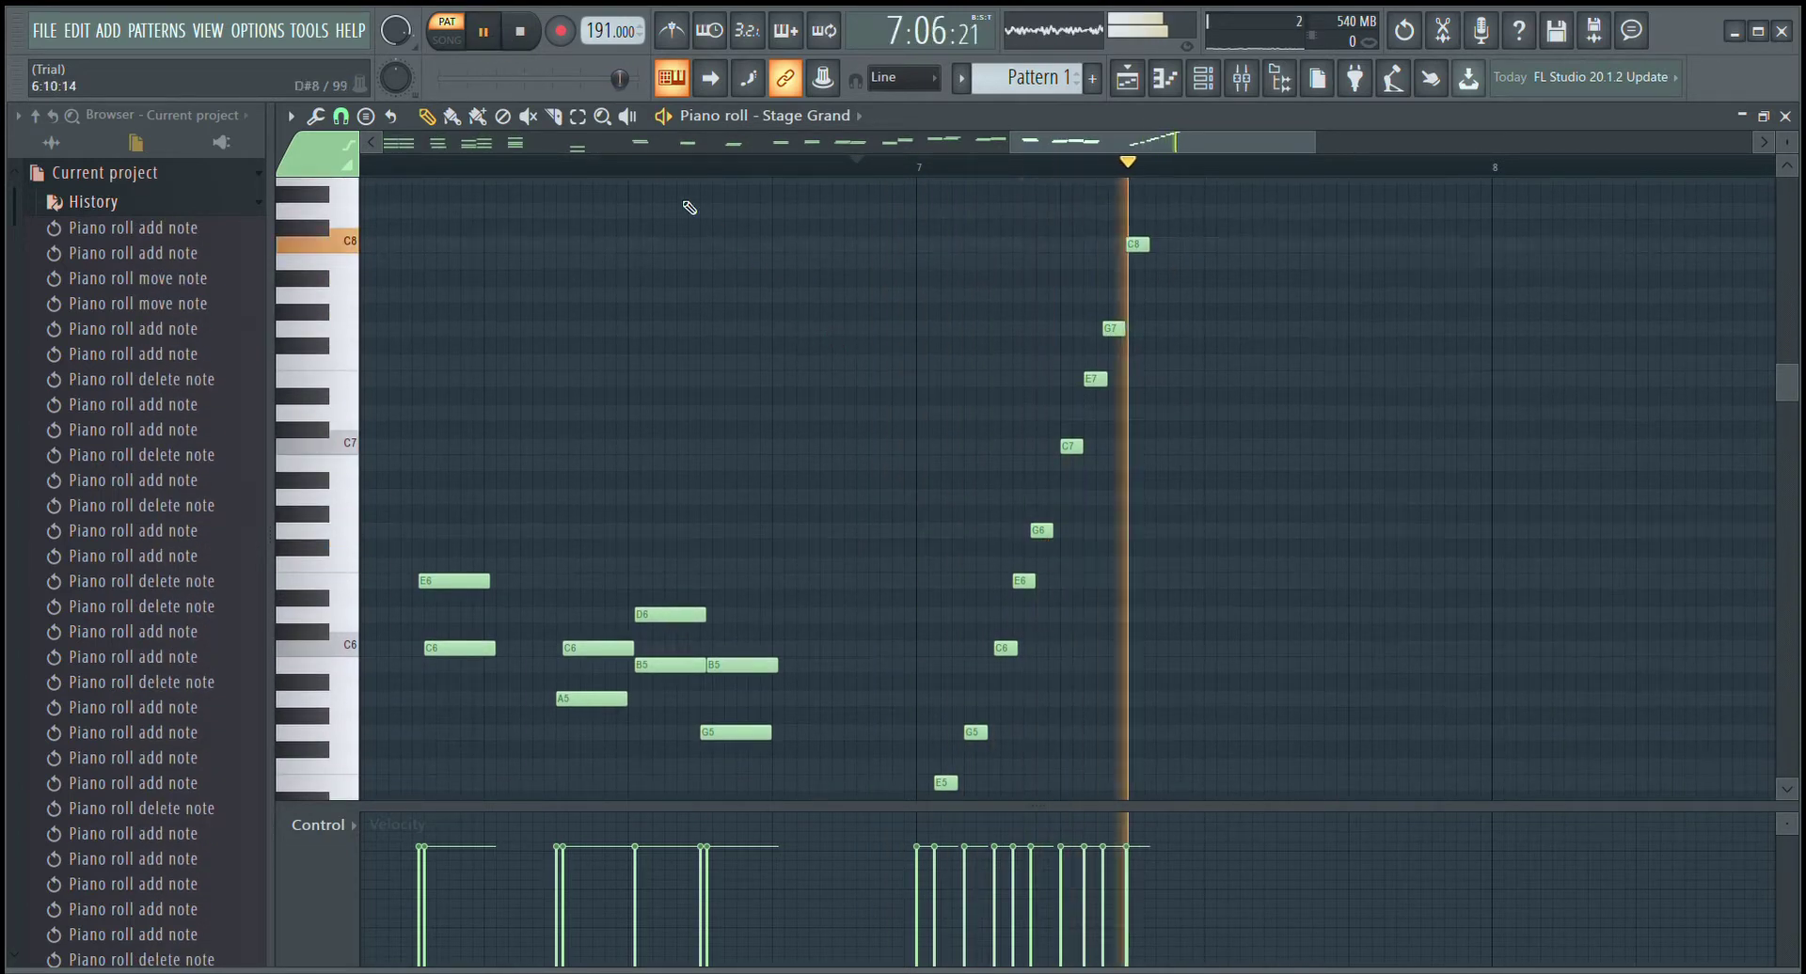
{"action": "left_click", "coordinate": [494, 38]}
- Start a descending chromatic run of short notes in bar 7, going from C8 semitone by semitone to F#7
{"action": "scroll", "coordinate": [1040, 192], "scroll_direction": "right", "scroll_amount": 3}
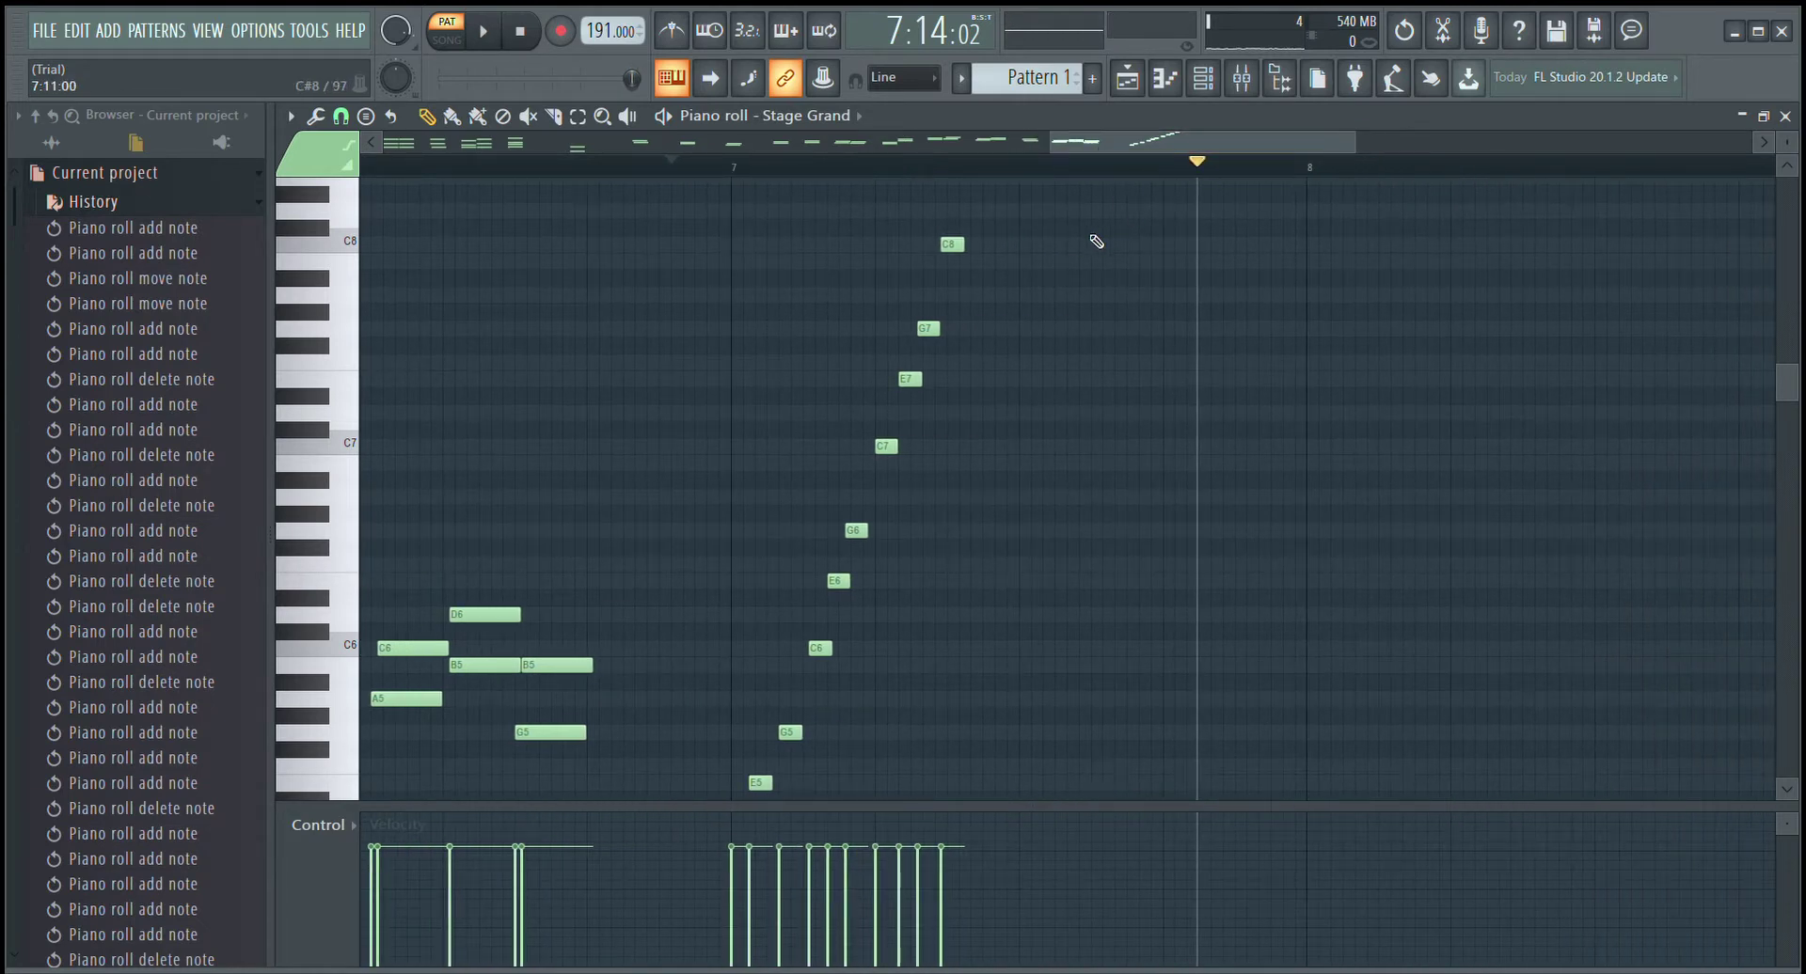
{"action": "left_click", "coordinate": [1022, 243]}
{"action": "left_click", "coordinate": [1046, 260]}
{"action": "left_click", "coordinate": [1065, 278]}
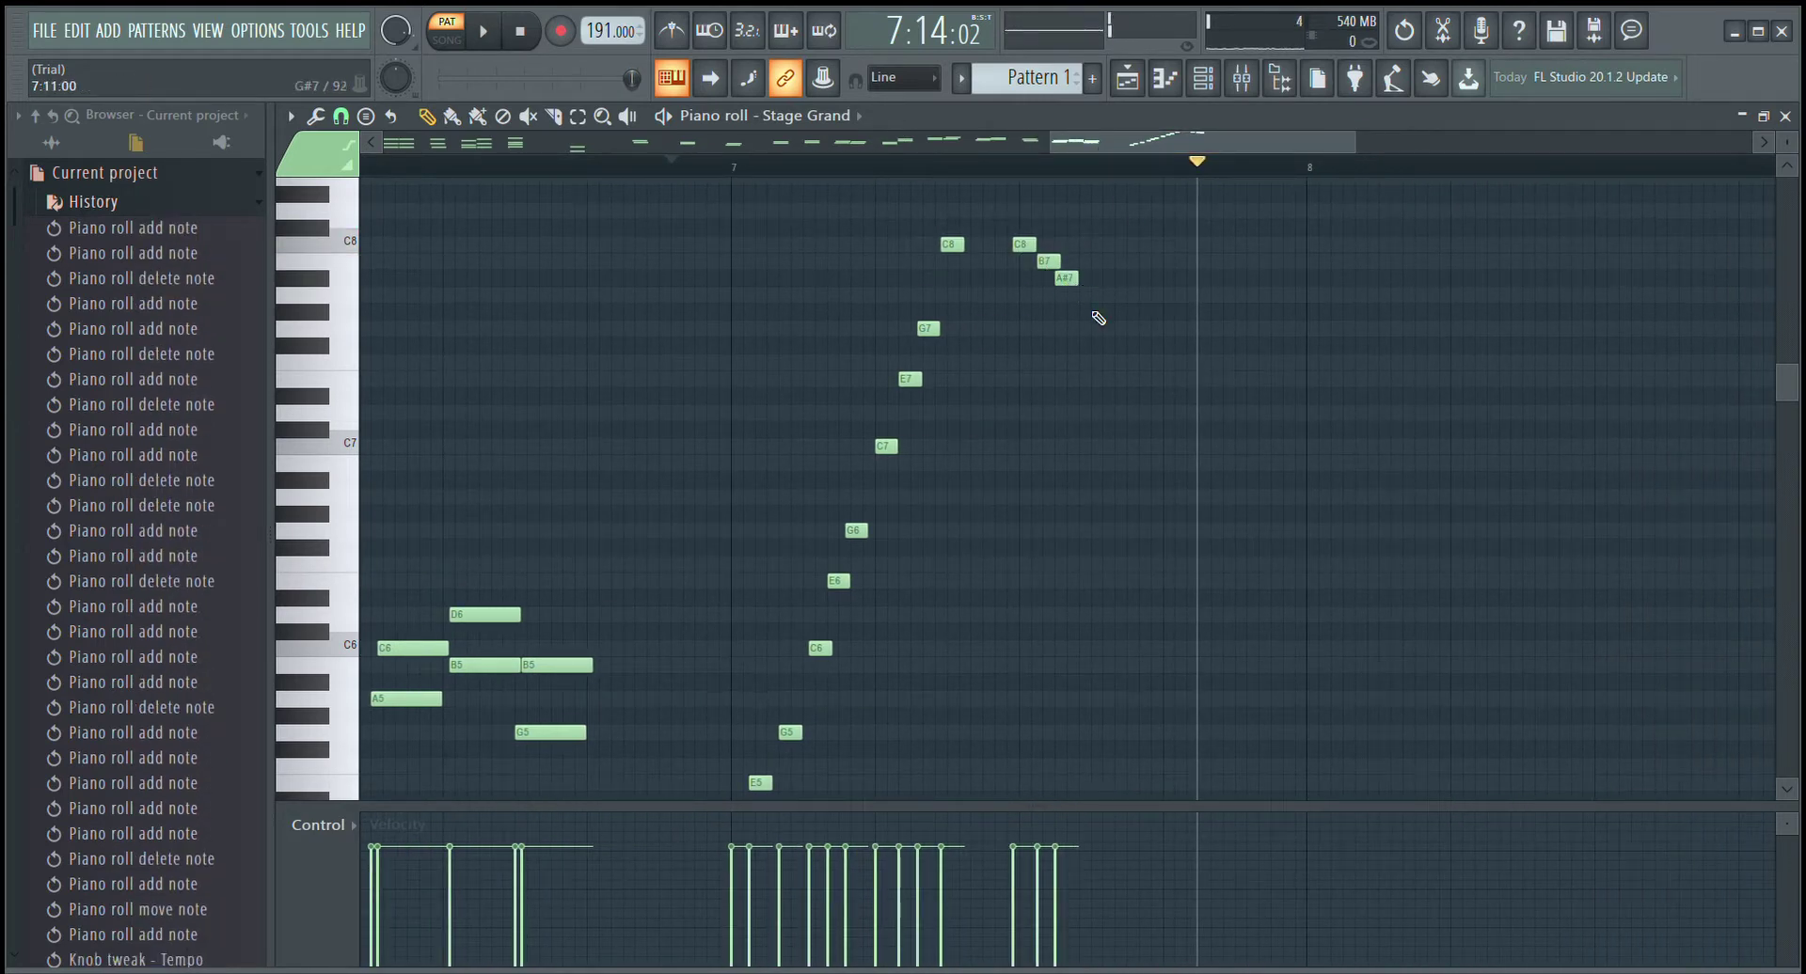
{"action": "left_click", "coordinate": [1087, 294]}
{"action": "left_click", "coordinate": [1112, 312]}
{"action": "left_click", "coordinate": [1132, 328]}
{"action": "left_click", "coordinate": [1161, 345]}
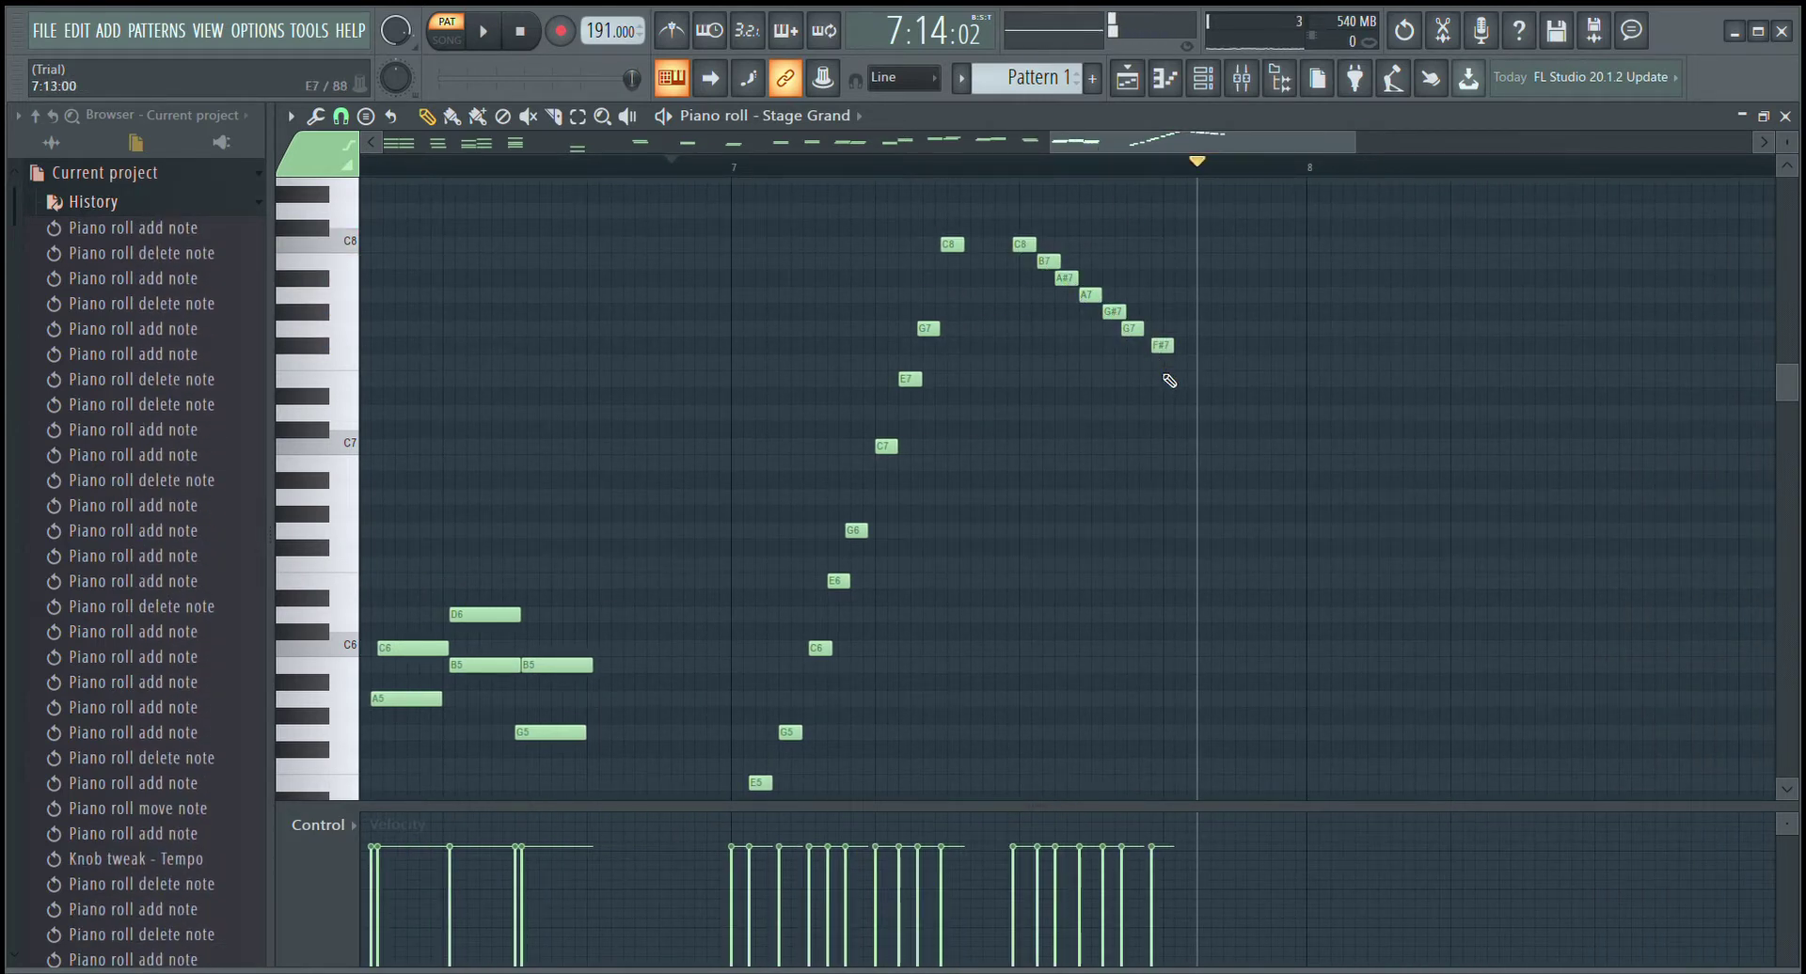
- Continue the chromatic run from F7 down to C7 at the end of bar 7
{"action": "left_click", "coordinate": [1180, 362]}
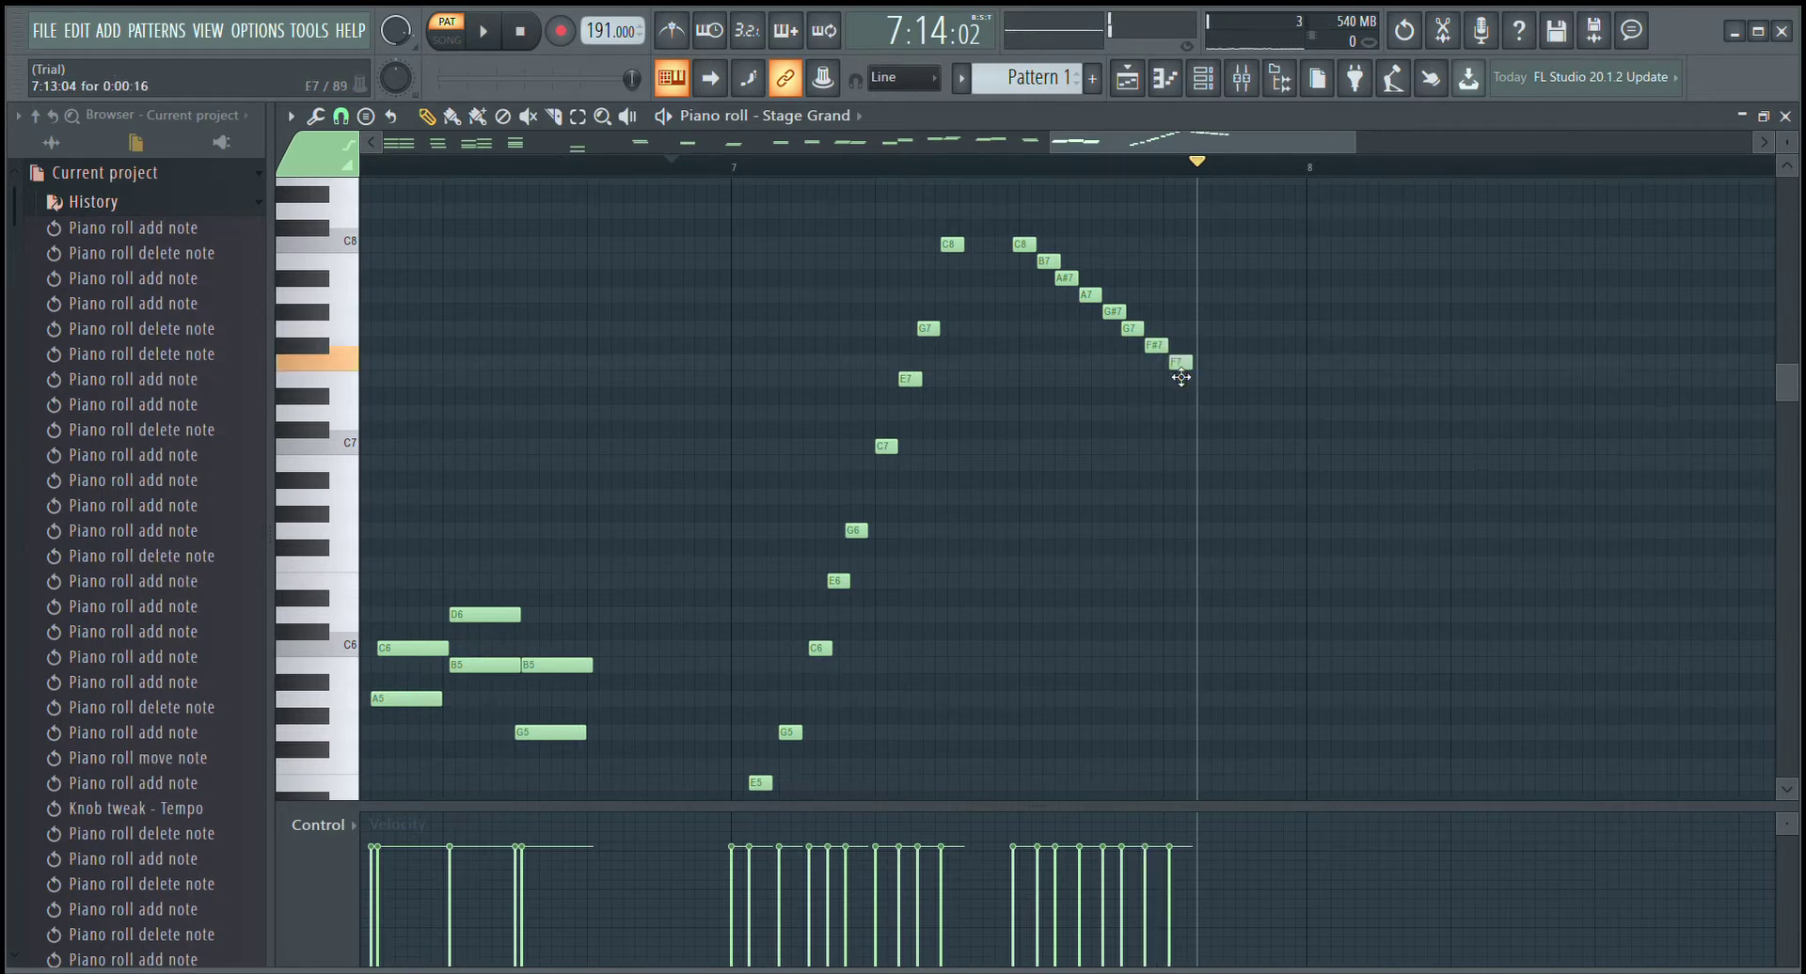
{"action": "left_click", "coordinate": [1198, 379]}
{"action": "left_click", "coordinate": [1221, 396]}
{"action": "left_click", "coordinate": [1246, 412]}
{"action": "left_click", "coordinate": [1272, 429]}
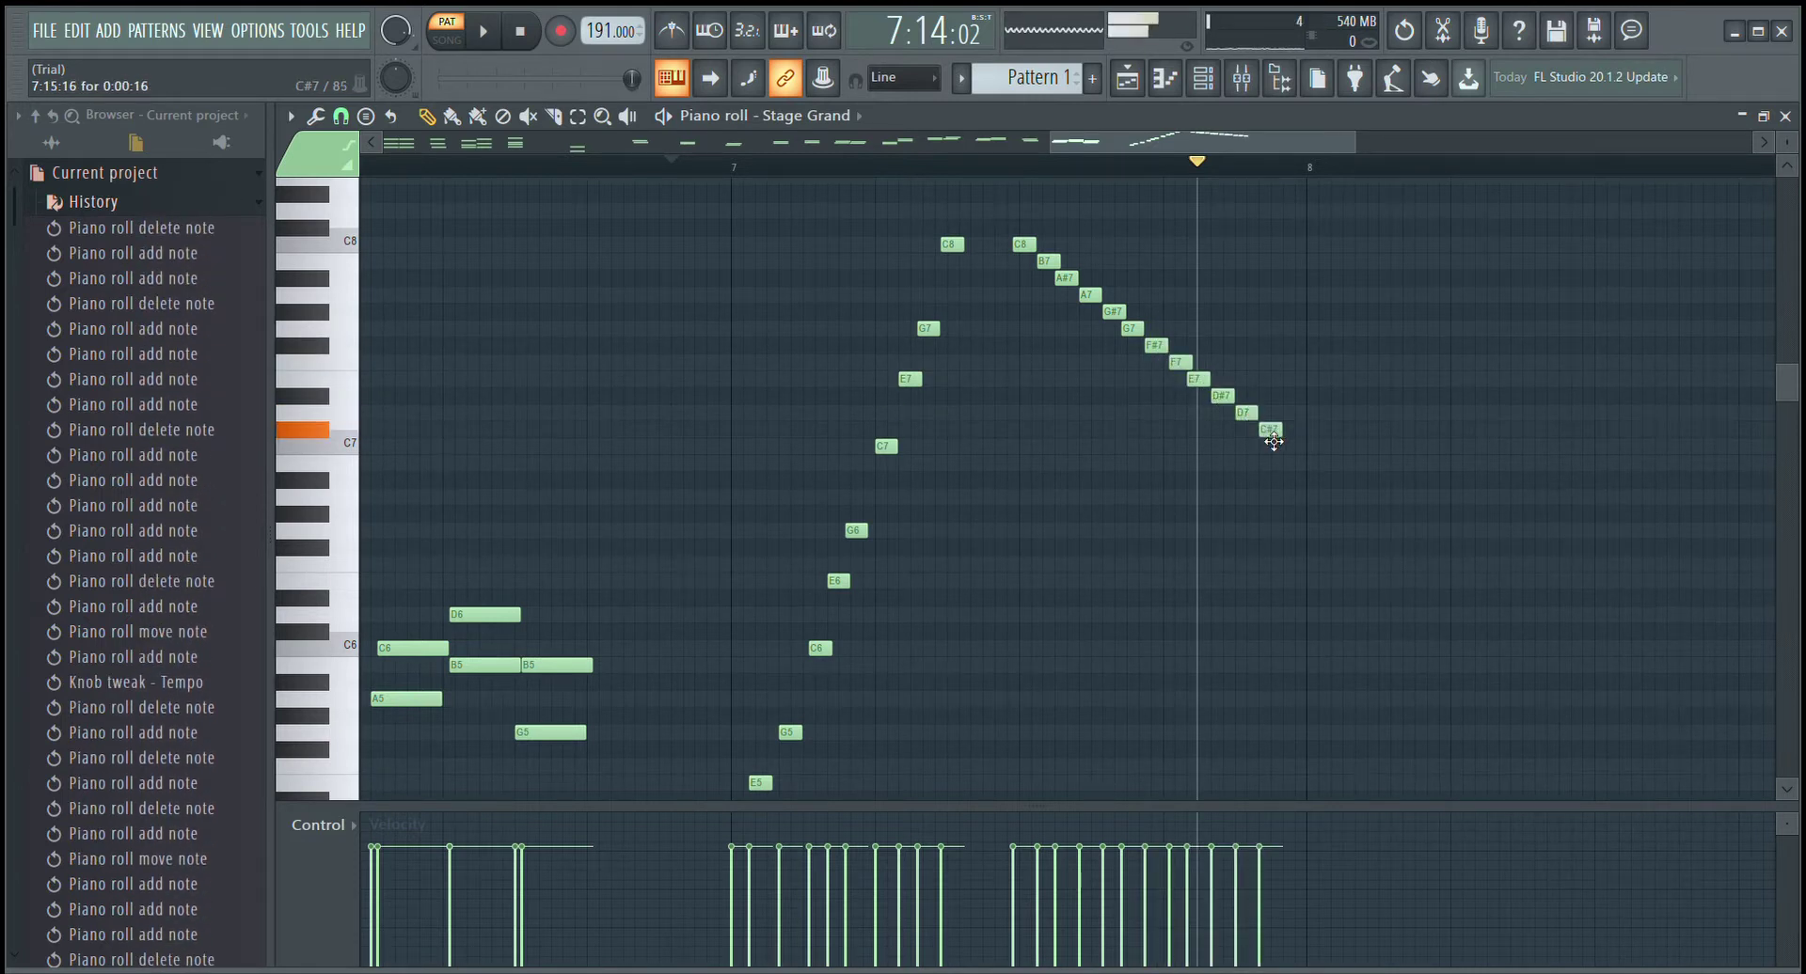
{"action": "left_click", "coordinate": [1294, 446]}
- Carry the chromatic run into bar 8 with short notes from B6 down to D#6
{"action": "left_click", "coordinate": [1311, 464]}
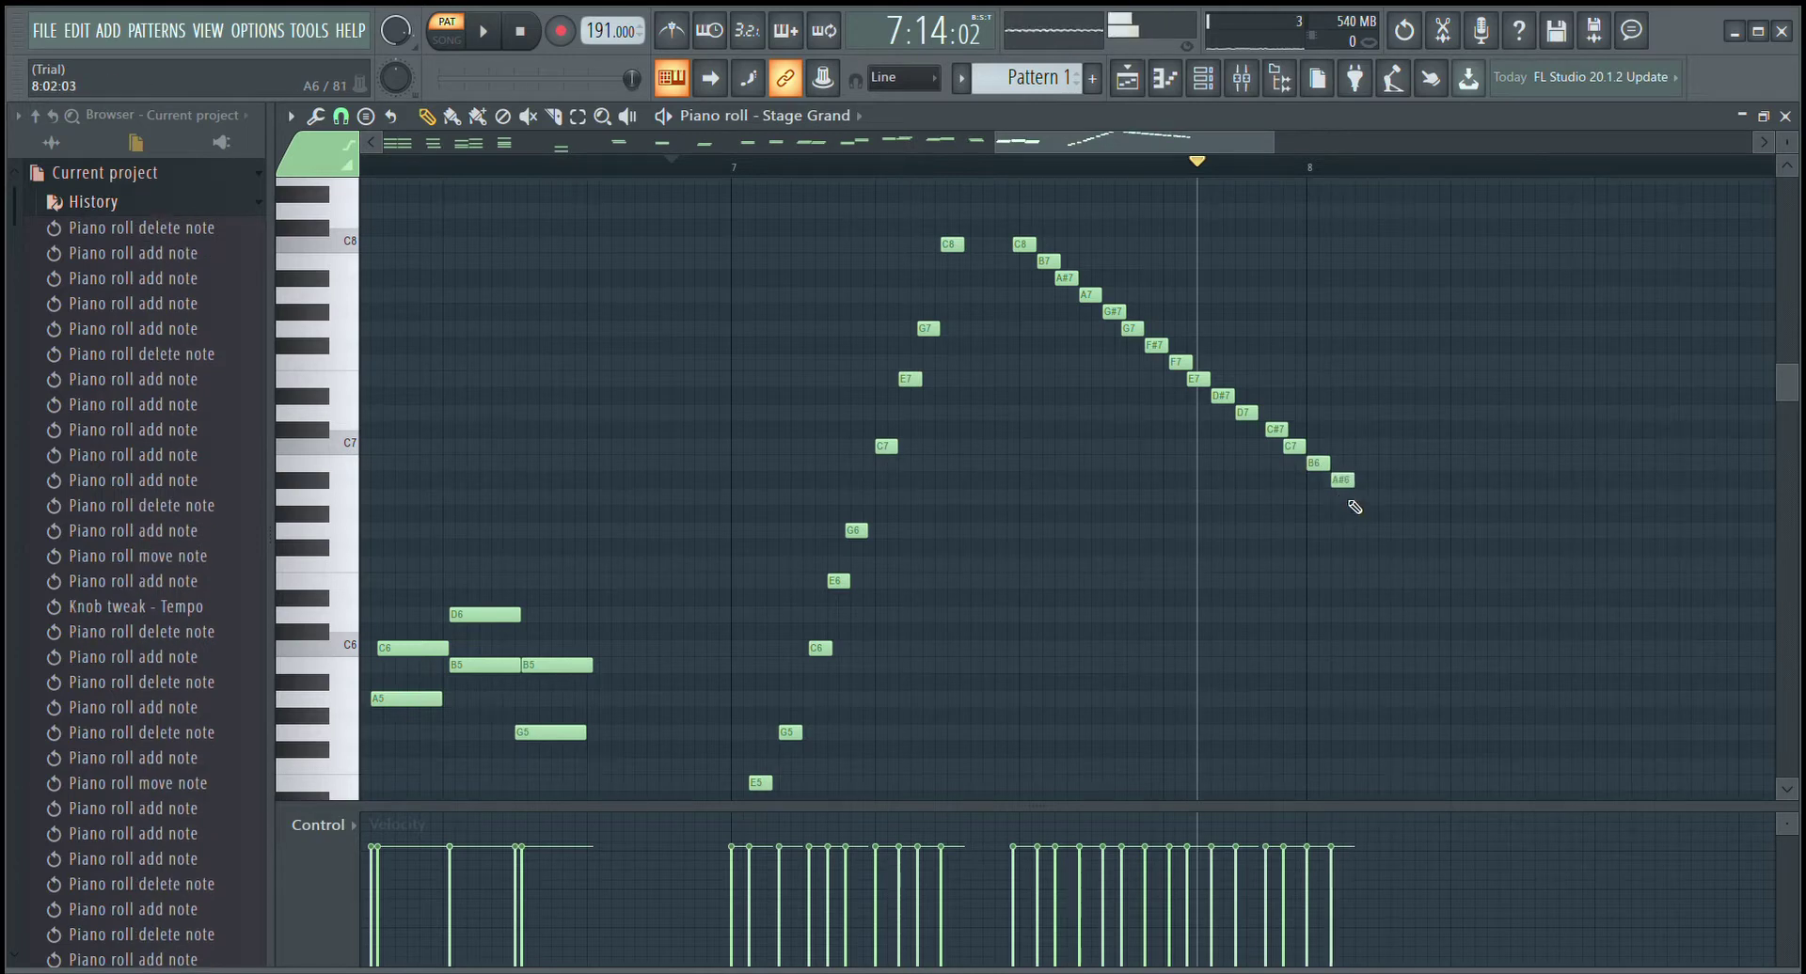
{"action": "right_click", "coordinate": [1319, 465]}
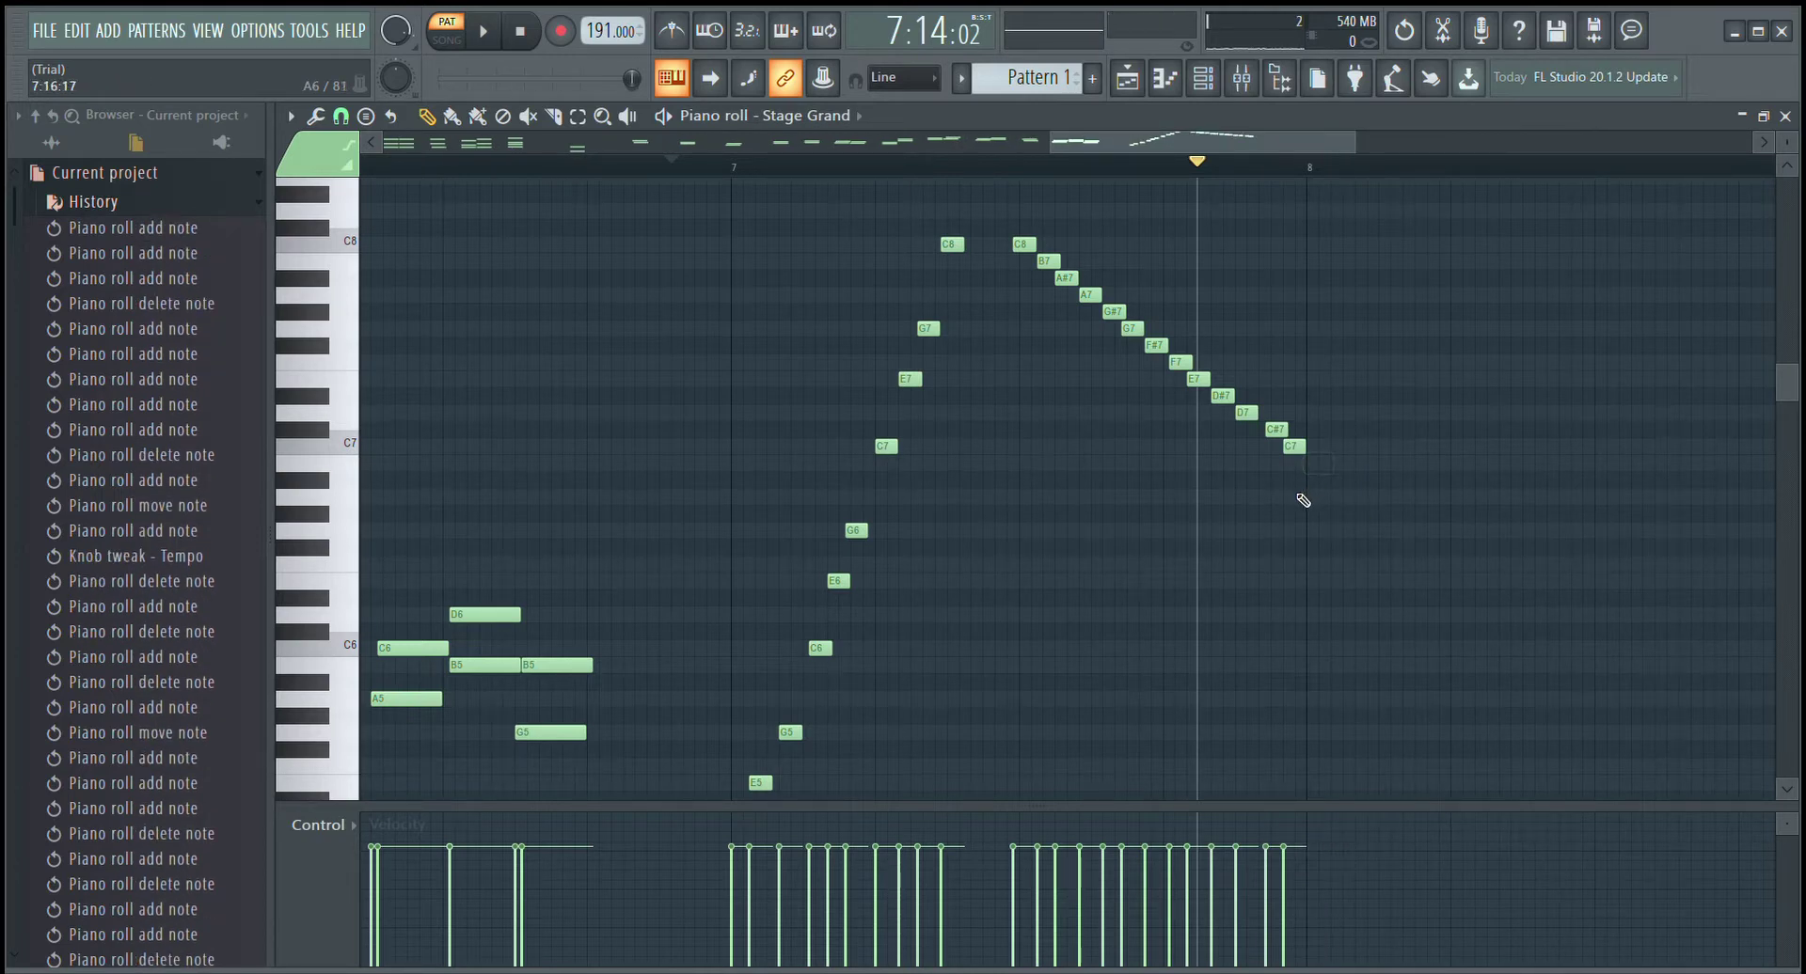
{"action": "left_click", "coordinate": [1315, 462]}
{"action": "left_click", "coordinate": [1340, 480]}
{"action": "left_click", "coordinate": [1366, 497]}
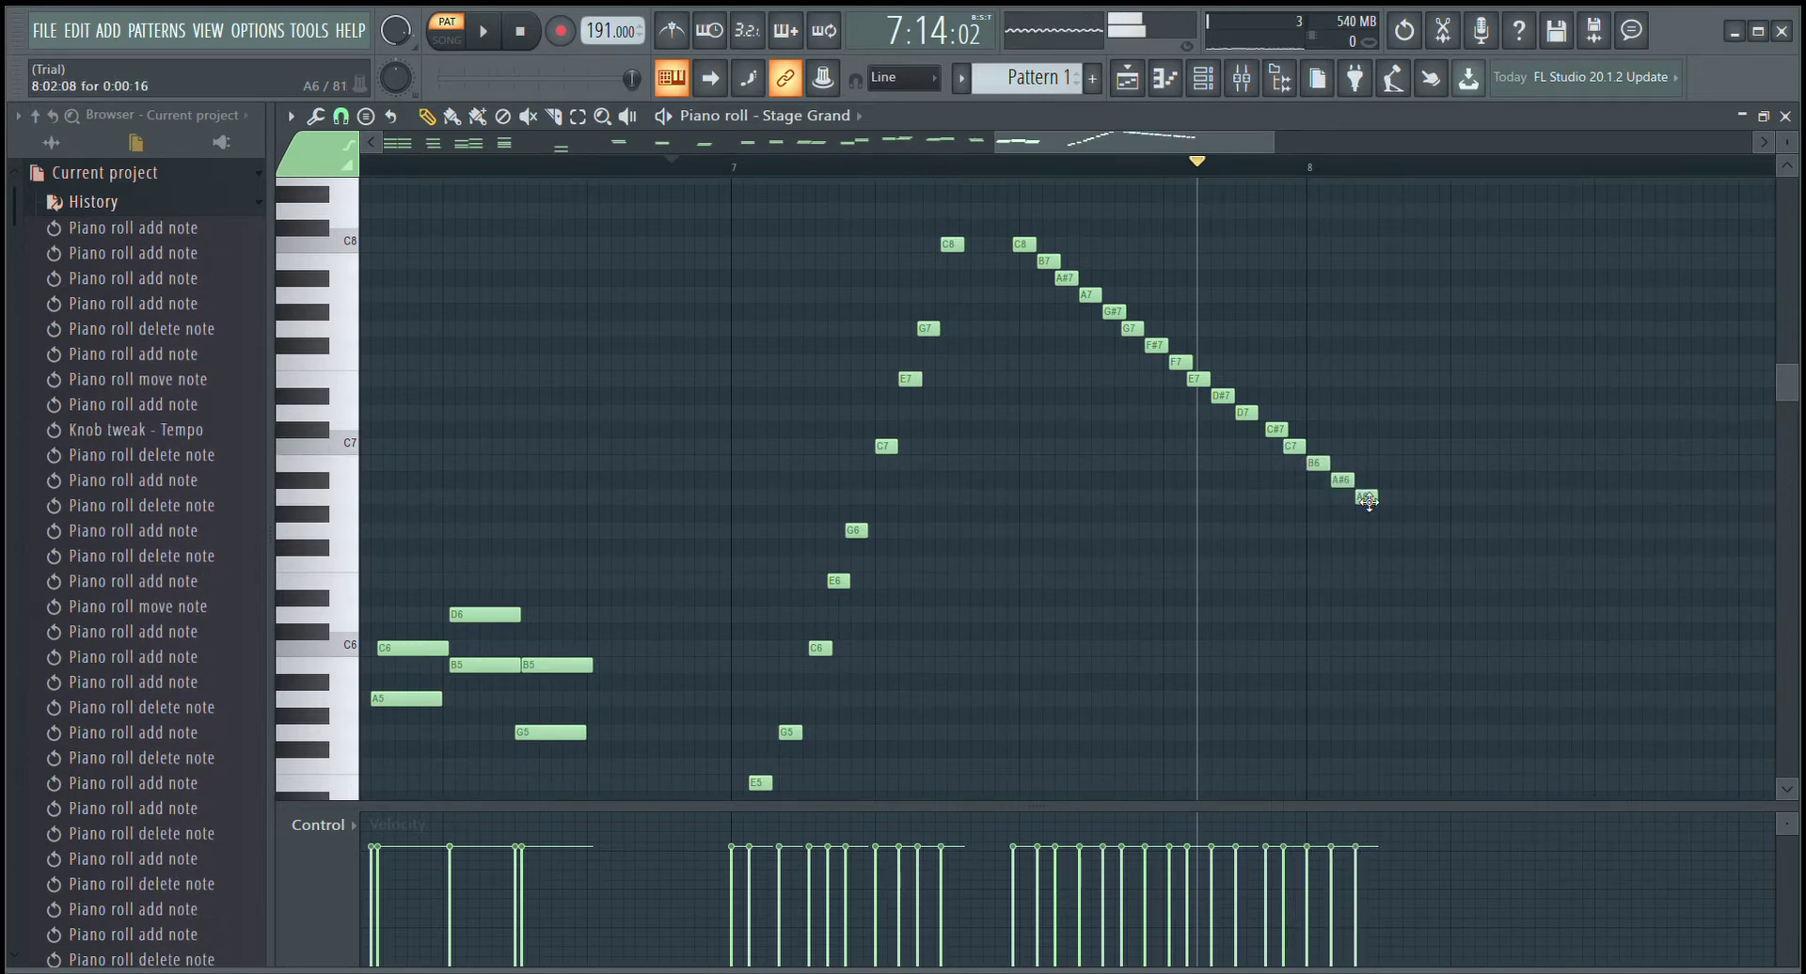
{"action": "left_click", "coordinate": [1394, 514]}
{"action": "left_click", "coordinate": [1411, 530]}
{"action": "left_click", "coordinate": [1434, 548]}
{"action": "left_click", "coordinate": [1457, 565]}
{"action": "left_click", "coordinate": [1484, 581]}
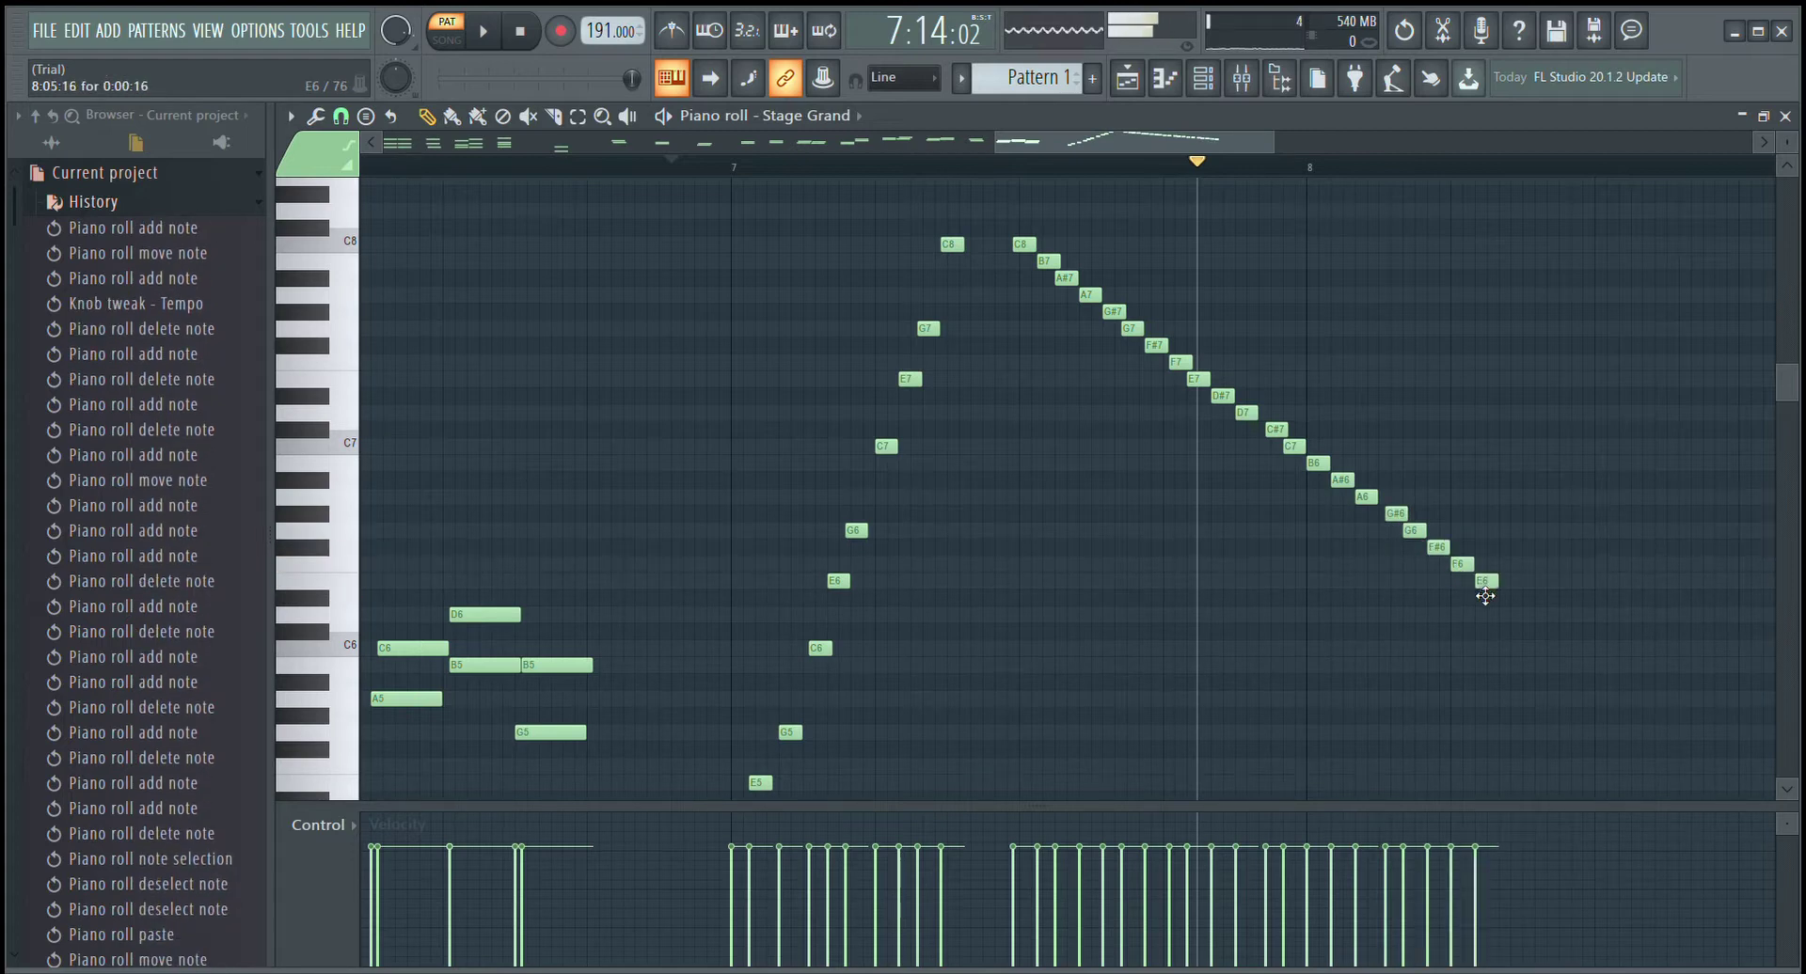
{"action": "left_click", "coordinate": [1506, 598]}
- Finish the chromatic run in bar 8 with D6, C#6 and C6
{"action": "left_click_drag", "start_coordinate": [1106, 144], "coordinate": [1192, 146]}
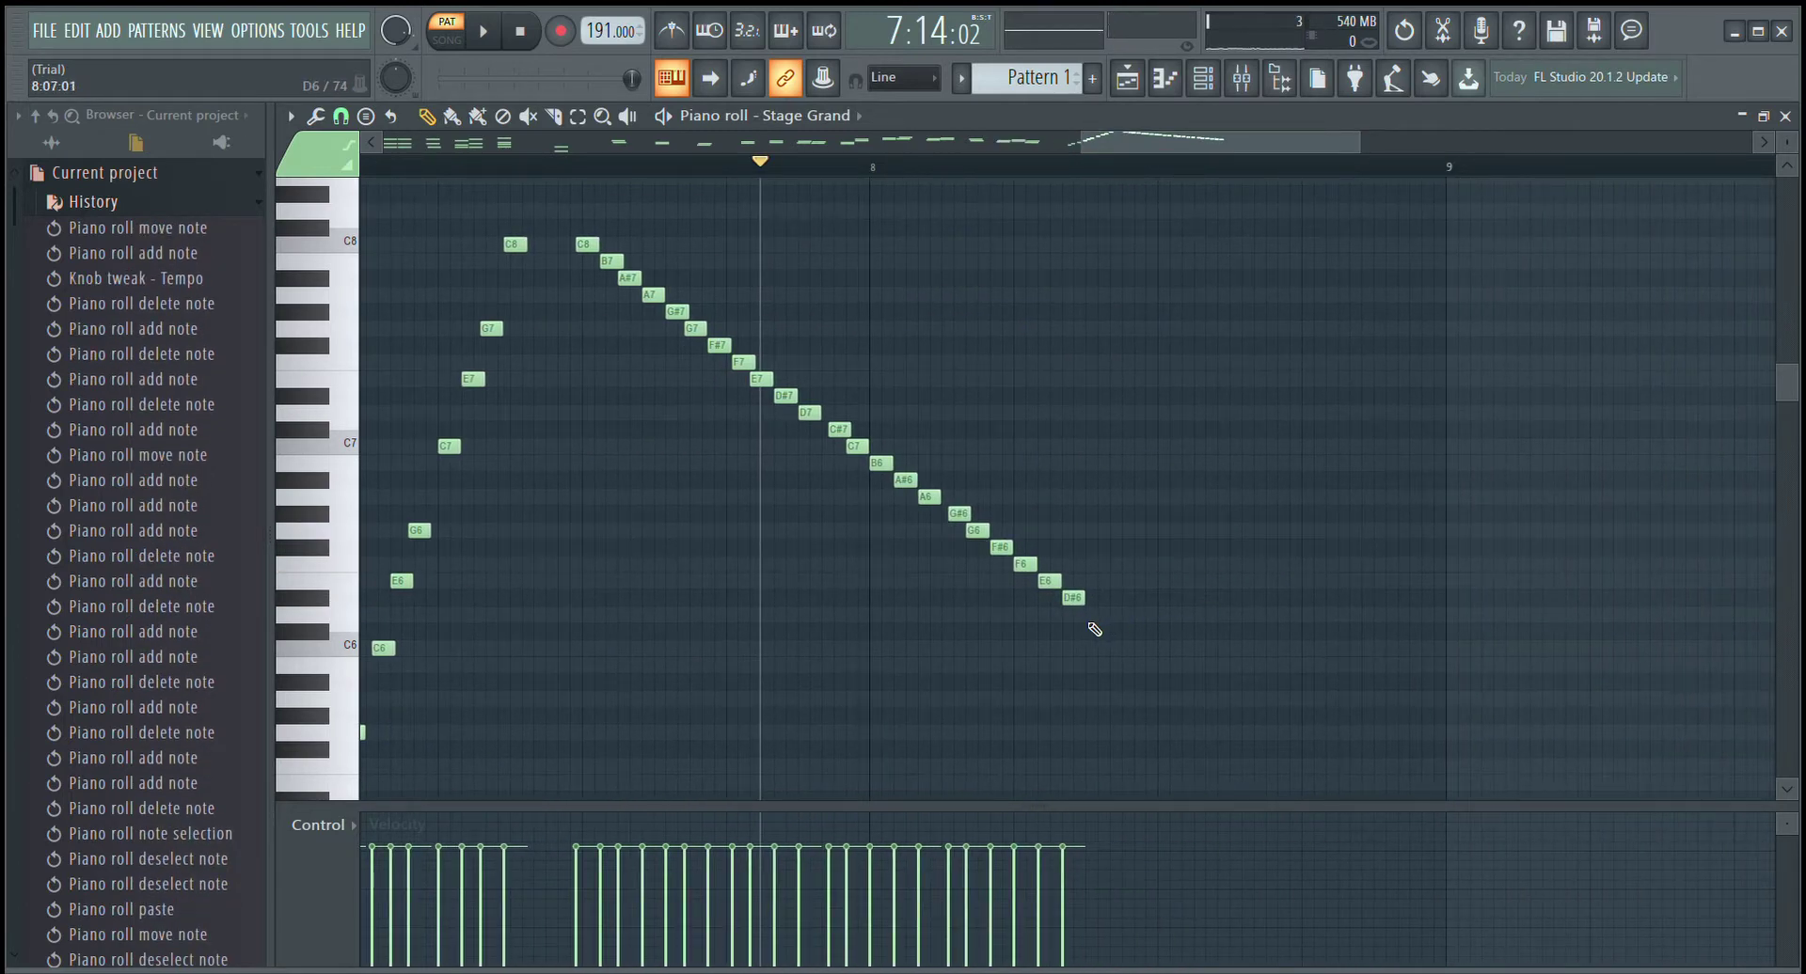
{"action": "left_click", "coordinate": [1093, 614]}
{"action": "left_click", "coordinate": [1119, 631]}
{"action": "left_click", "coordinate": [1147, 648]}
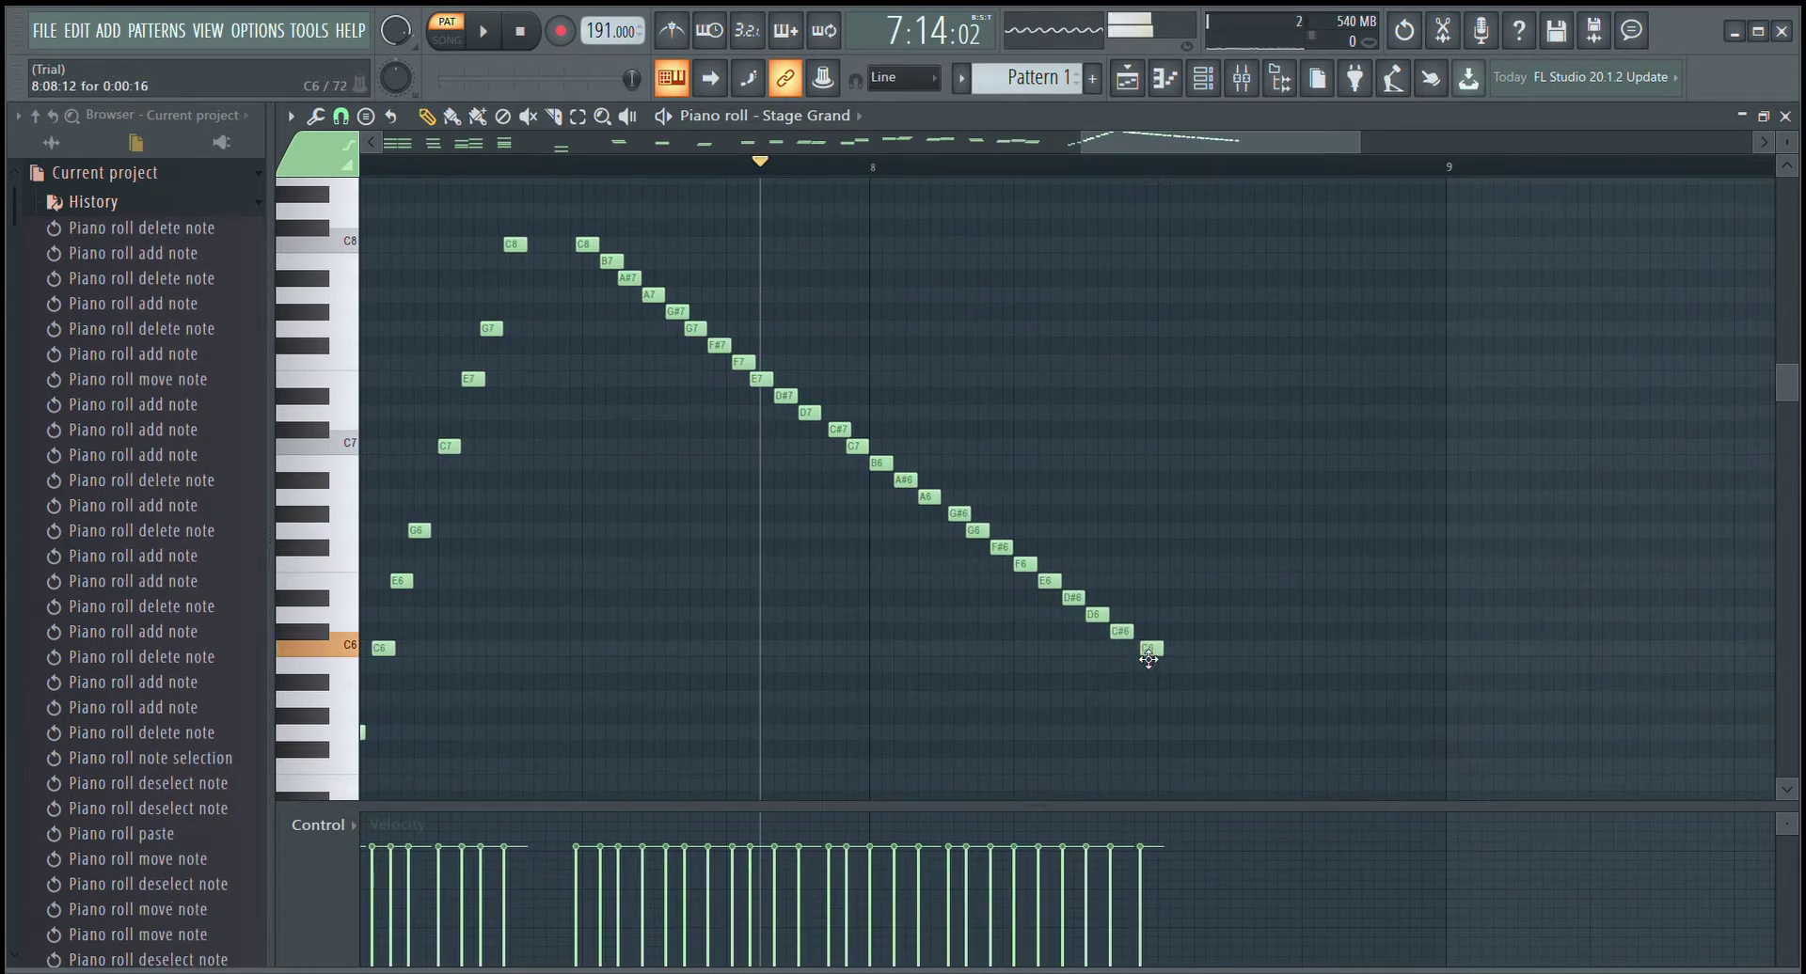
- Build a chord of short C6, E6, G6 and C7 notes right after the run in bar 8
{"action": "left_click", "coordinate": [1171, 649]}
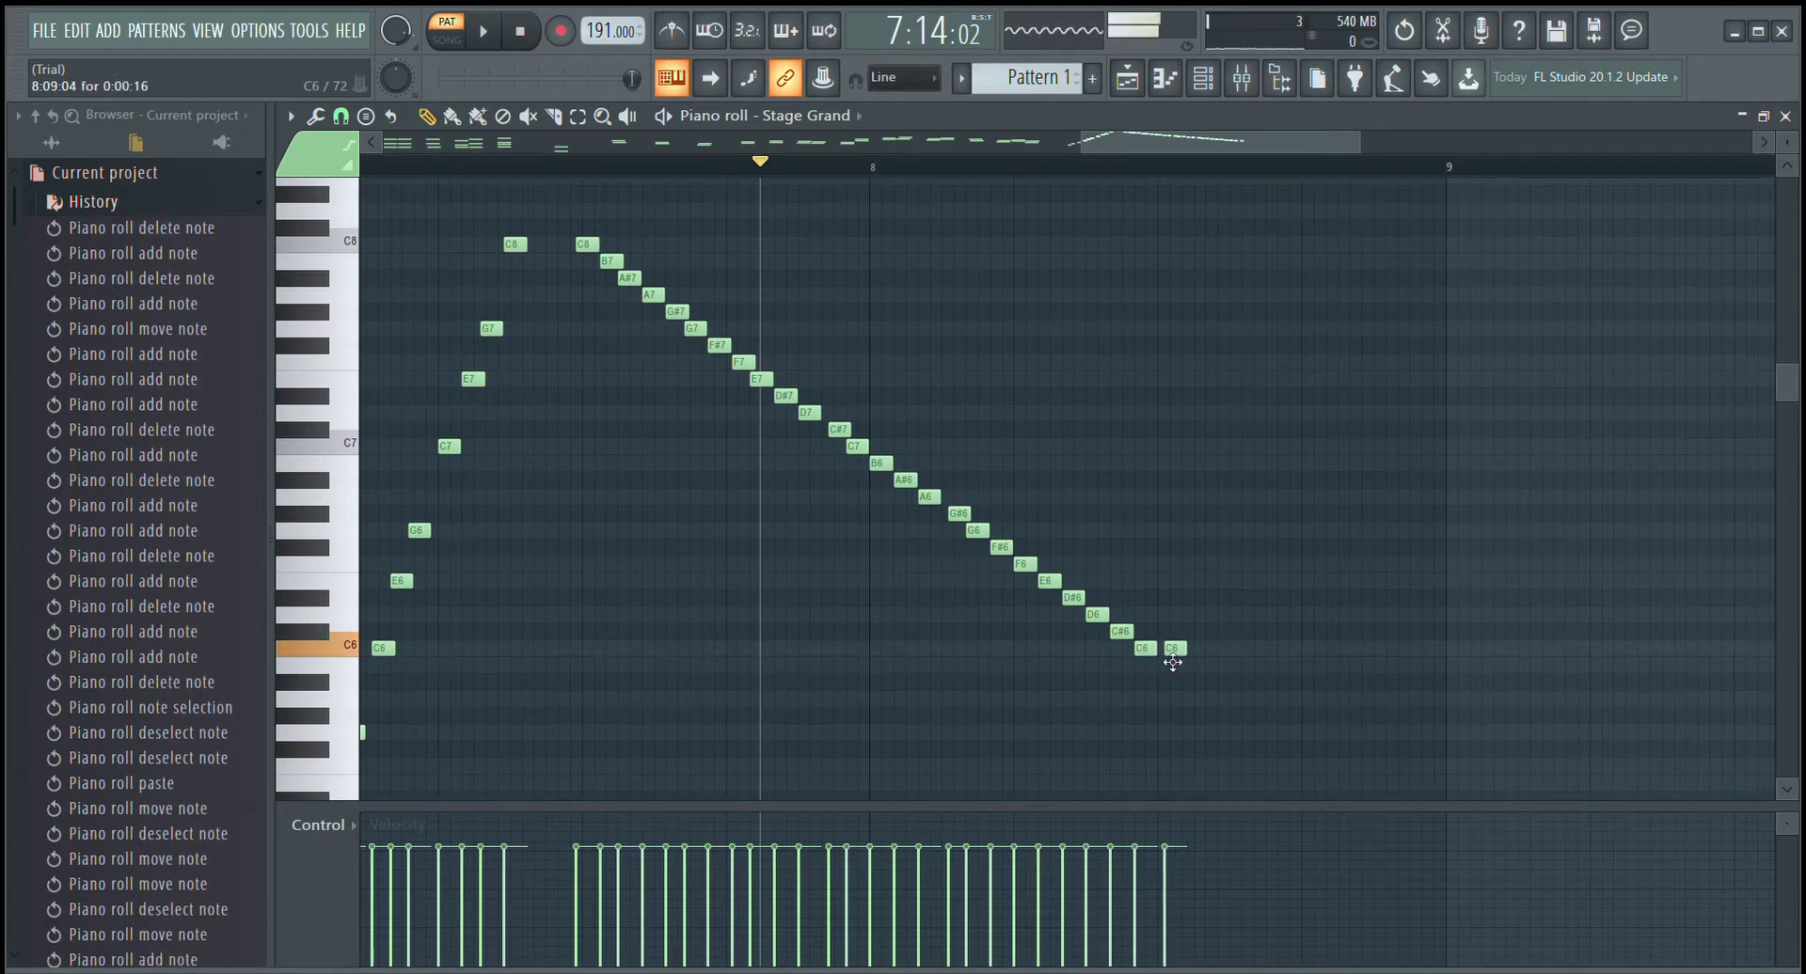
{"action": "left_click", "coordinate": [1164, 580]}
{"action": "left_click", "coordinate": [1163, 530]}
{"action": "left_click", "coordinate": [1166, 462]}
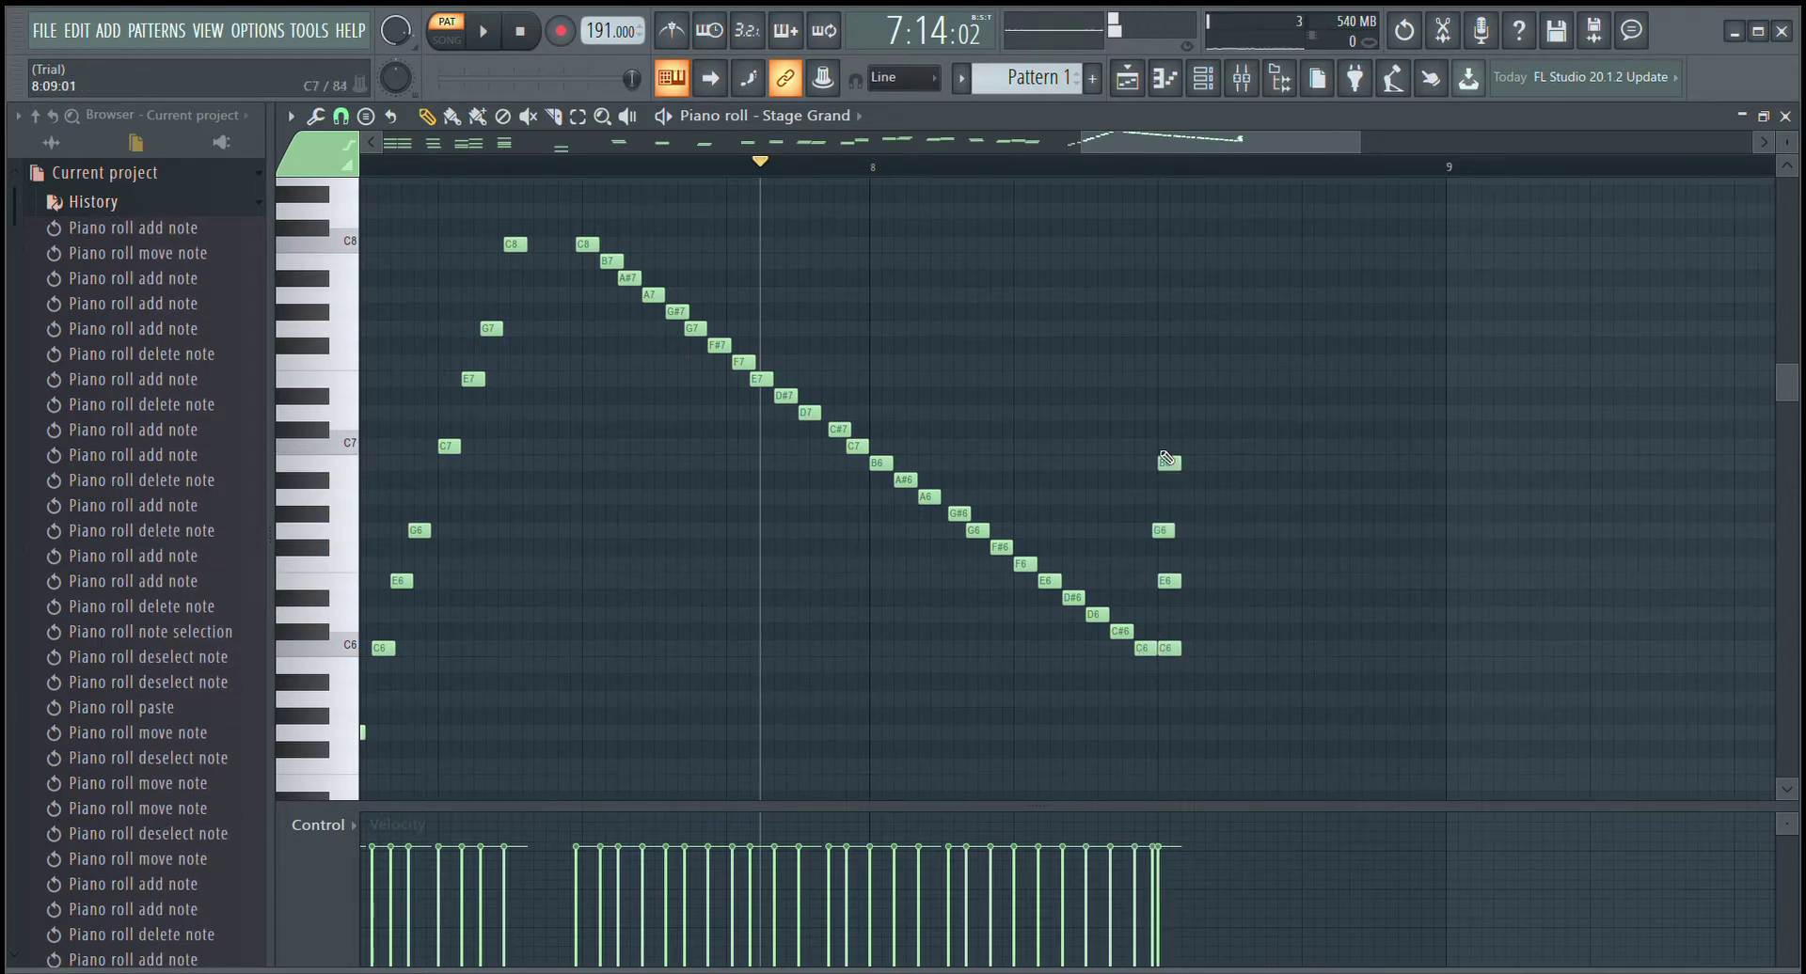
{"action": "left_click", "coordinate": [1167, 429]}
{"action": "right_click", "coordinate": [1166, 462]}
{"action": "right_click", "coordinate": [1167, 430]}
{"action": "left_click", "coordinate": [1168, 446]}
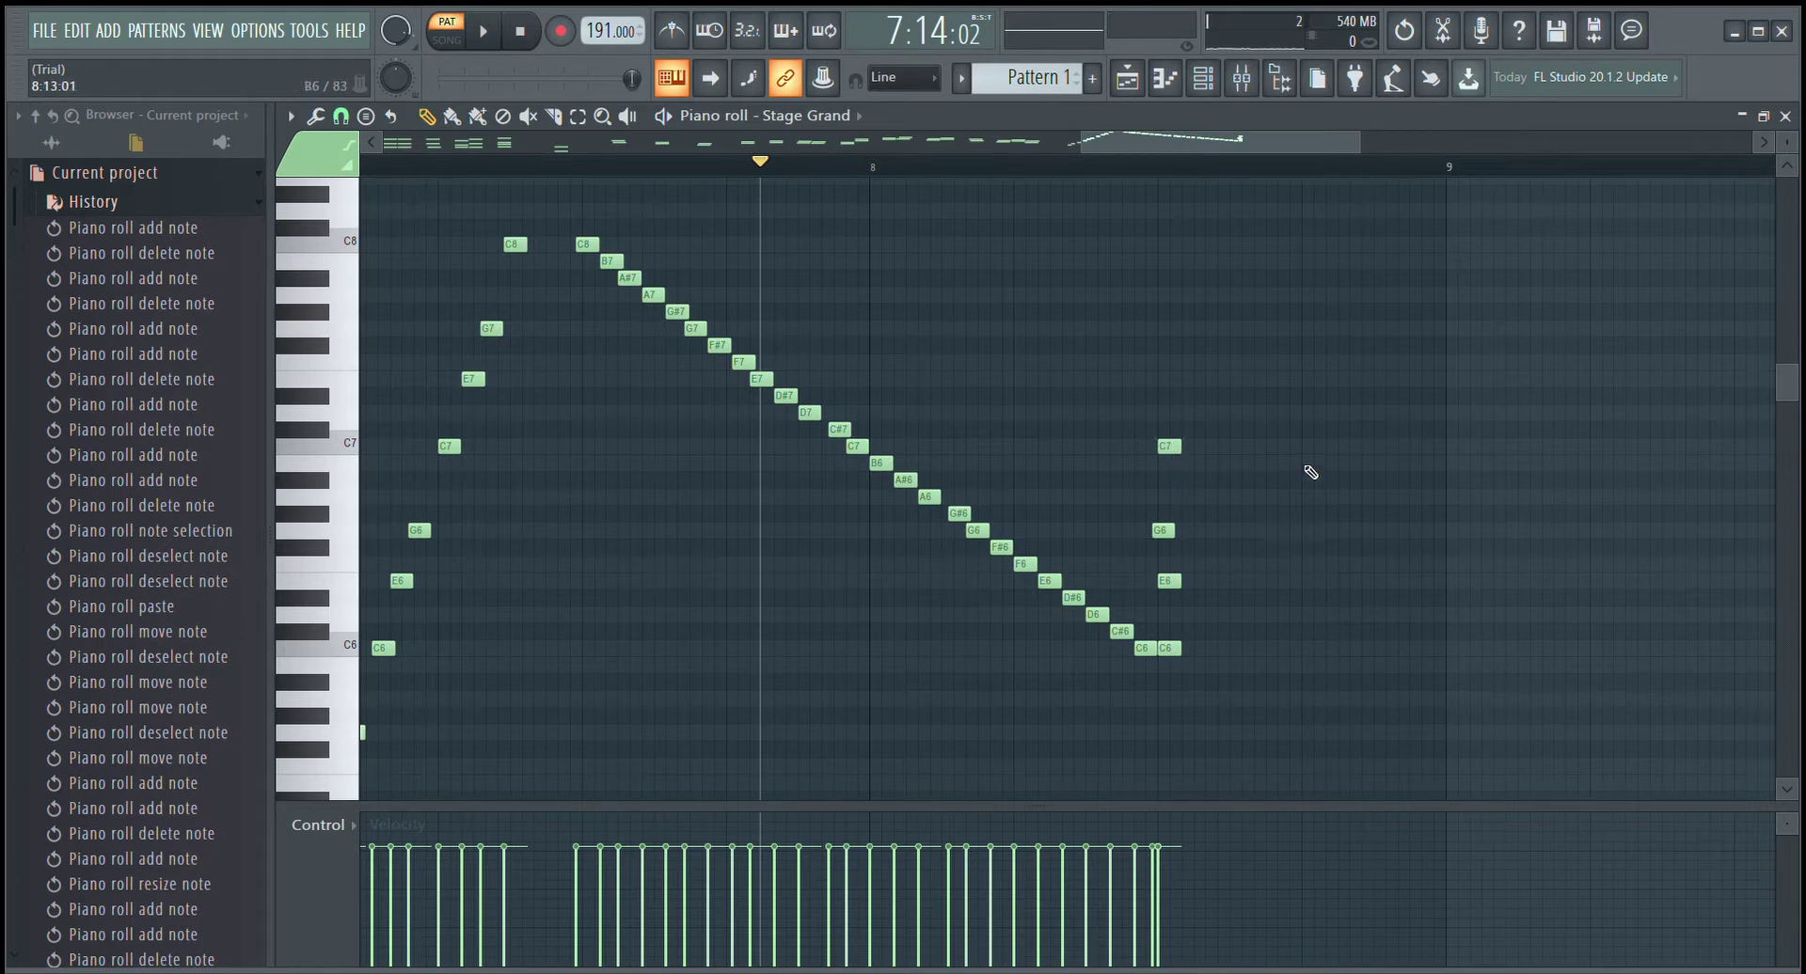
{"action": "left_click", "coordinate": [1308, 463]}
{"action": "left_click", "coordinate": [1309, 530]}
{"action": "left_click", "coordinate": [1315, 631]}
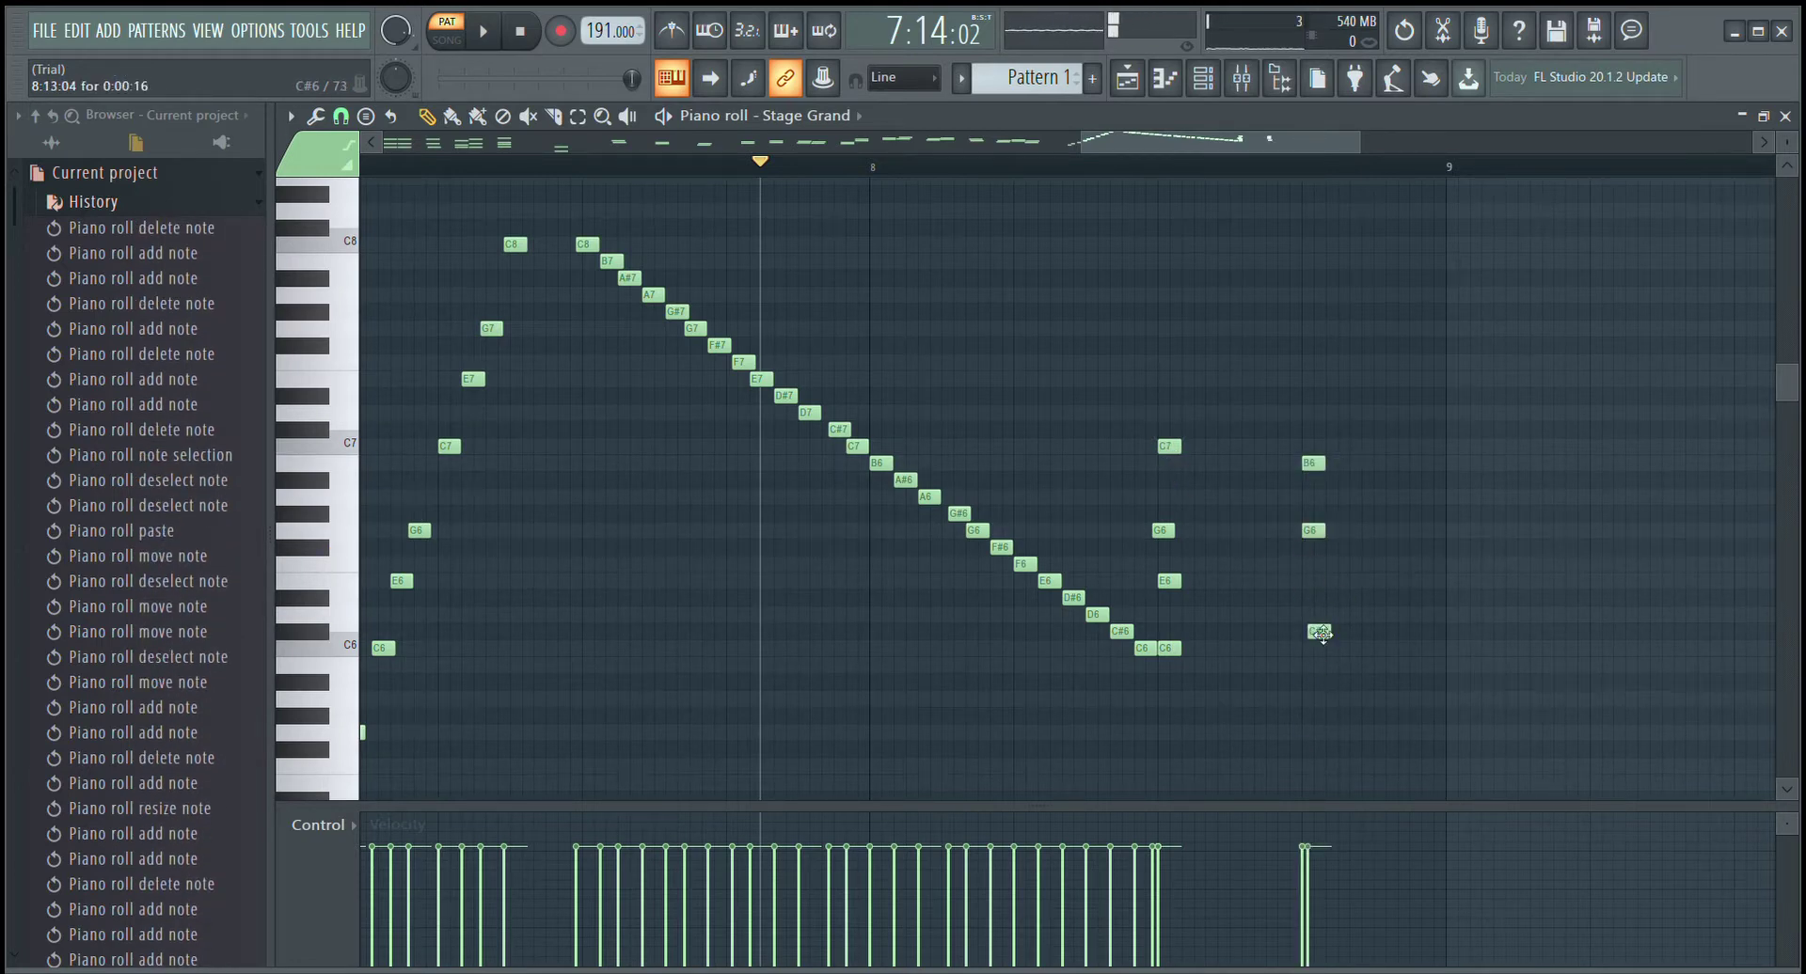
{"action": "left_click_drag", "start_coordinate": [1310, 632], "coordinate": [1308, 623]}
{"action": "left_click", "coordinate": [1312, 701]}
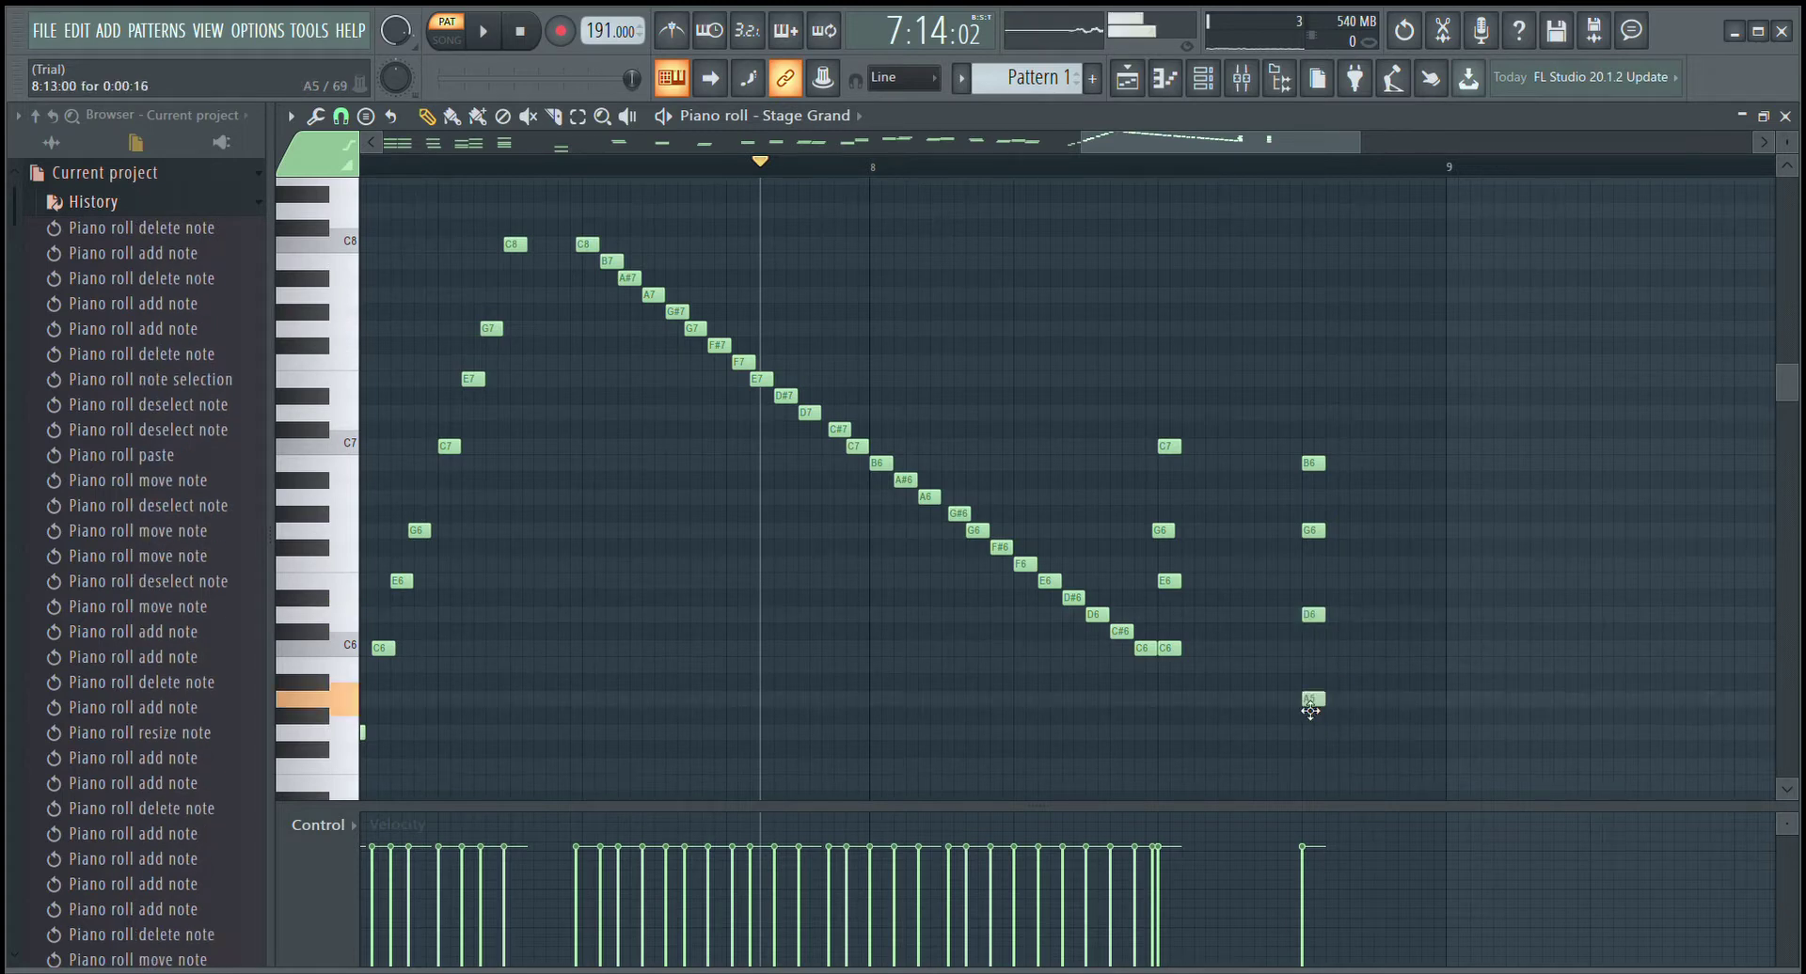
{"action": "right_click", "coordinate": [1313, 699]}
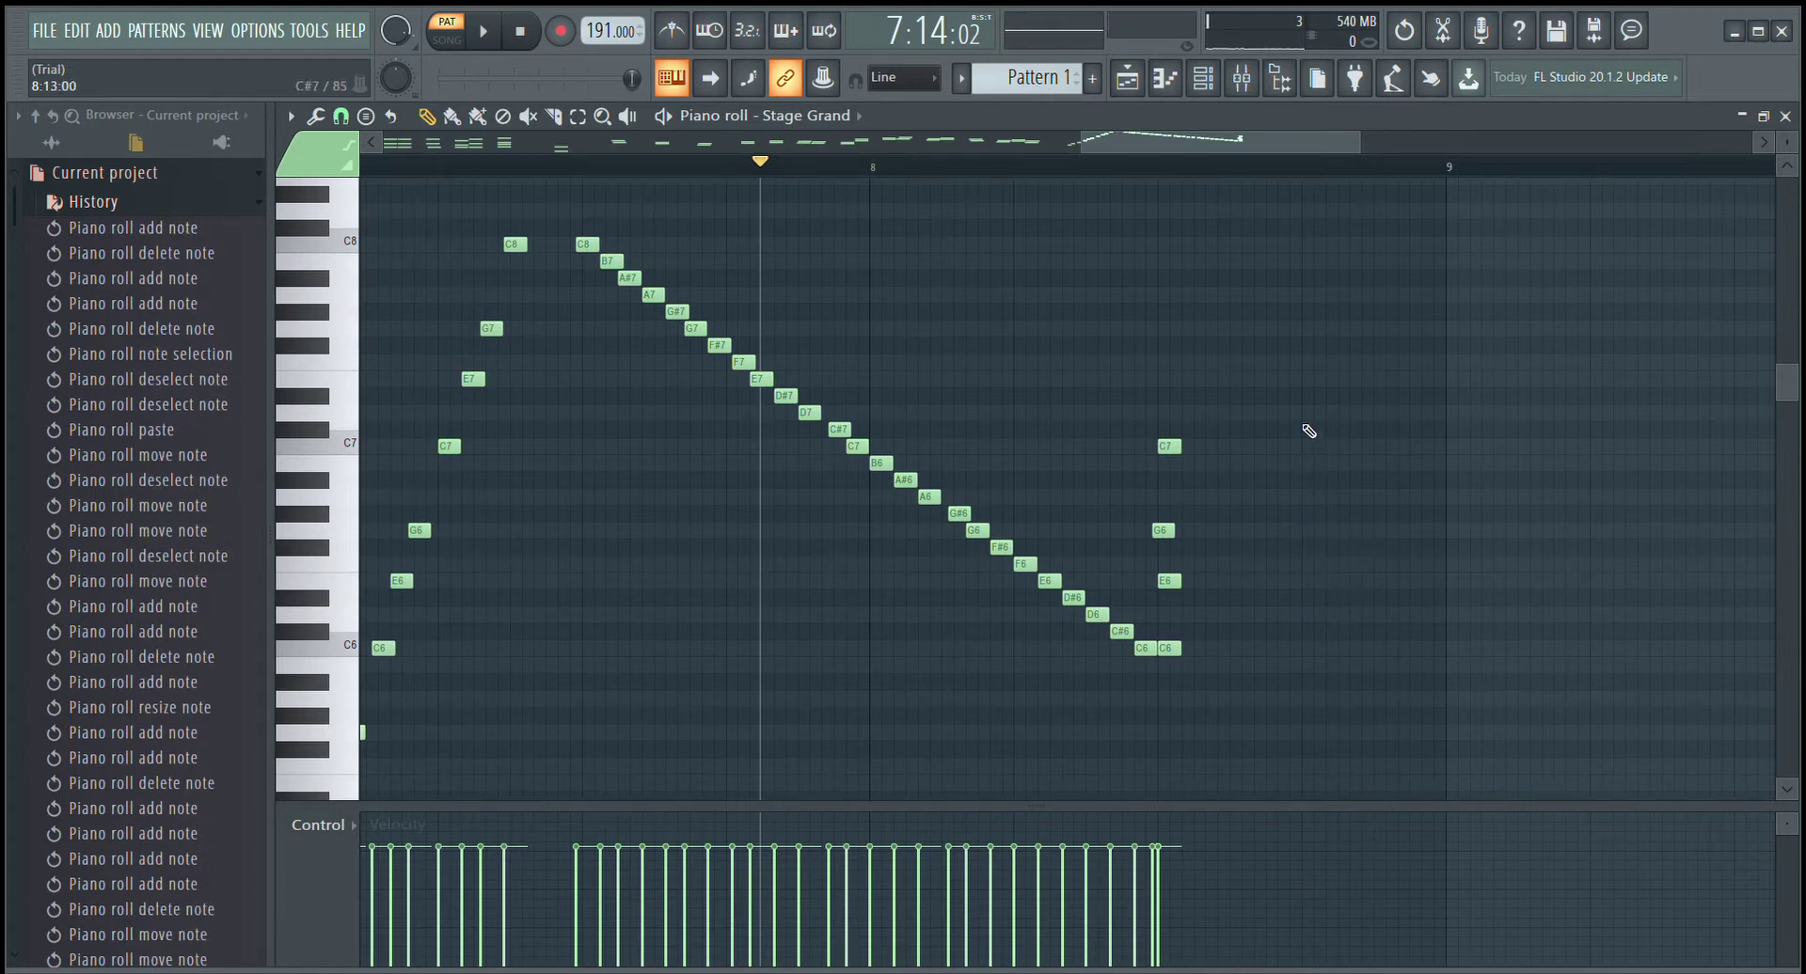
- Place a second chord of D7, G#6, F6 and C6 at step 13 of bar 8
{"action": "left_click", "coordinate": [1311, 412]}
{"action": "left_click", "coordinate": [1312, 514]}
{"action": "left_click", "coordinate": [1312, 566]}
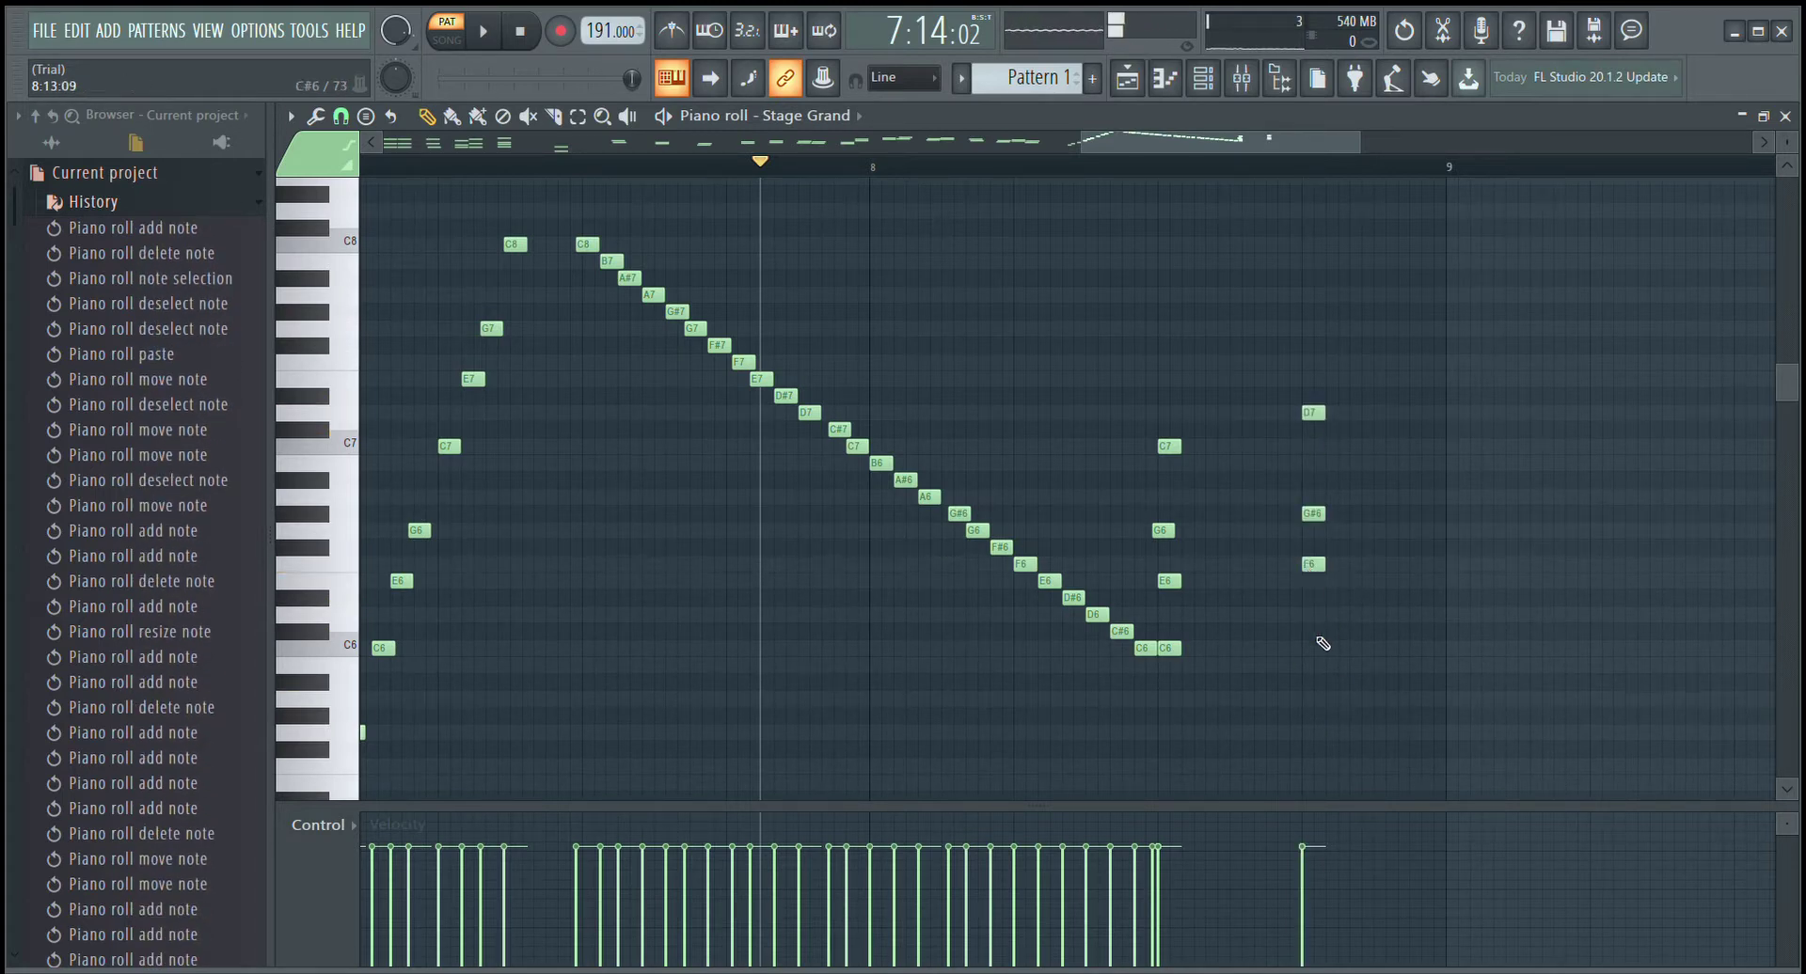
{"action": "left_click", "coordinate": [1311, 649]}
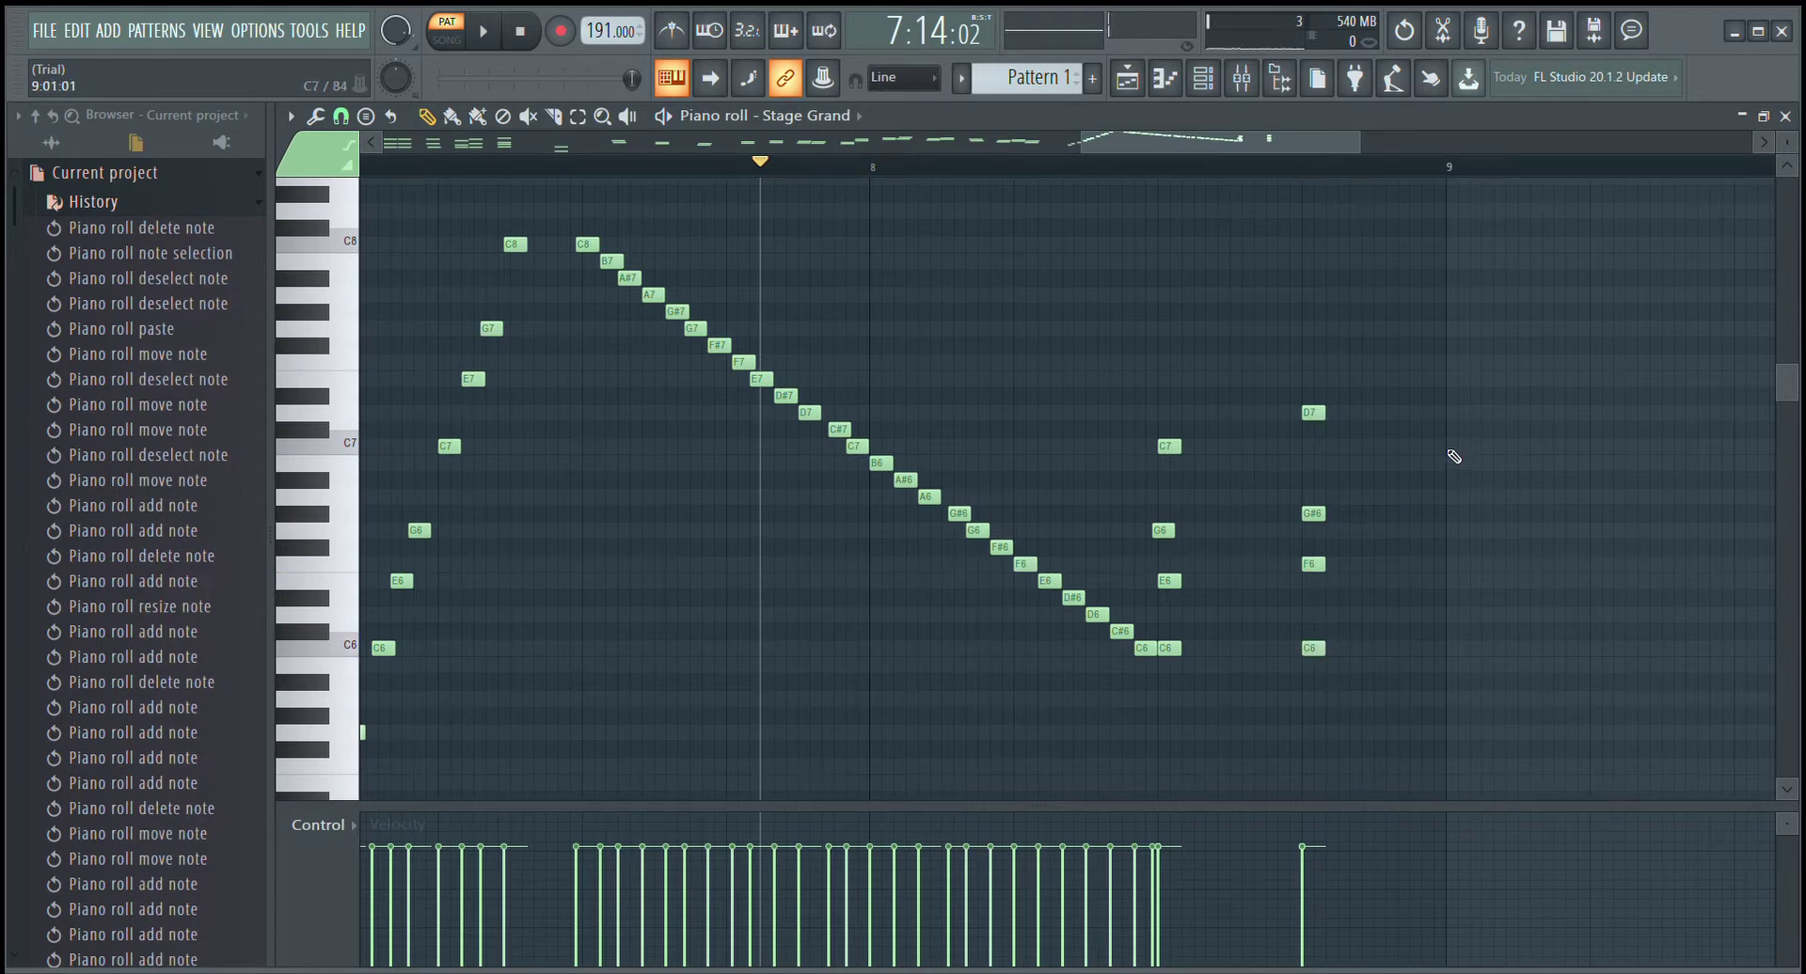
- Place a closing chord of C7, G6, C6 and C5 at the start of bar 9
{"action": "left_click", "coordinate": [1455, 447]}
{"action": "left_click", "coordinate": [1457, 531]}
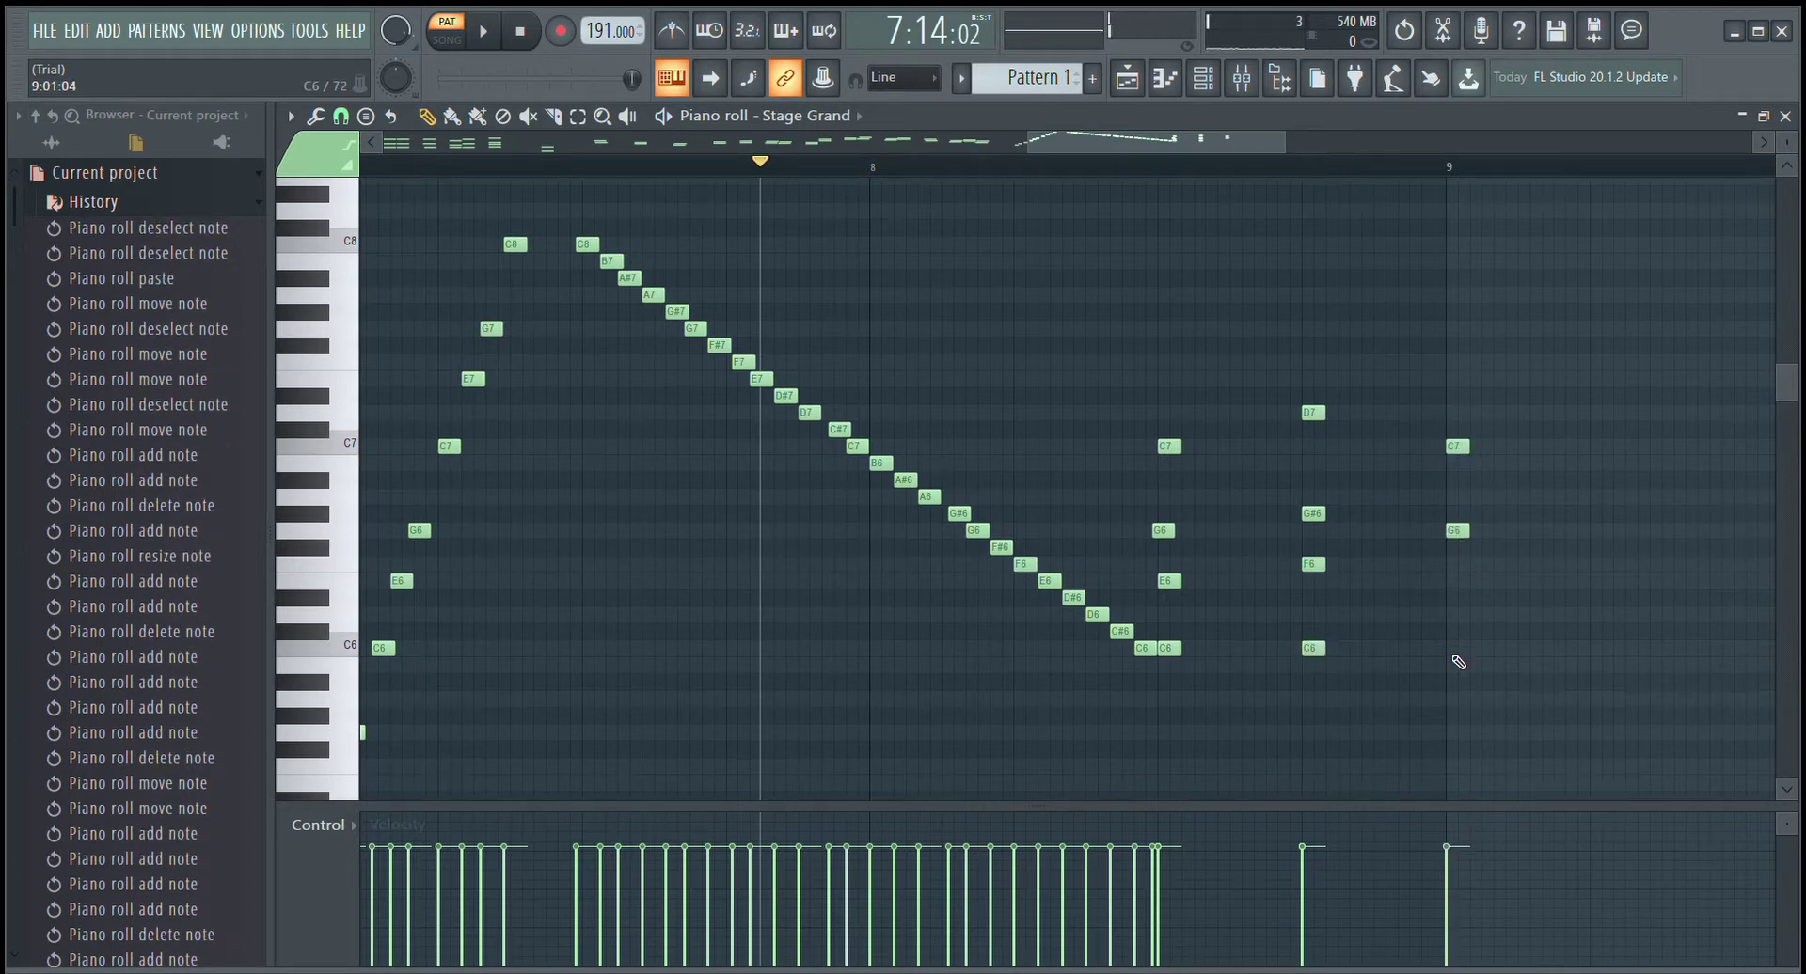
{"action": "left_click", "coordinate": [1457, 649]}
{"action": "scroll", "coordinate": [1480, 694], "scroll_direction": "down", "scroll_amount": 3}
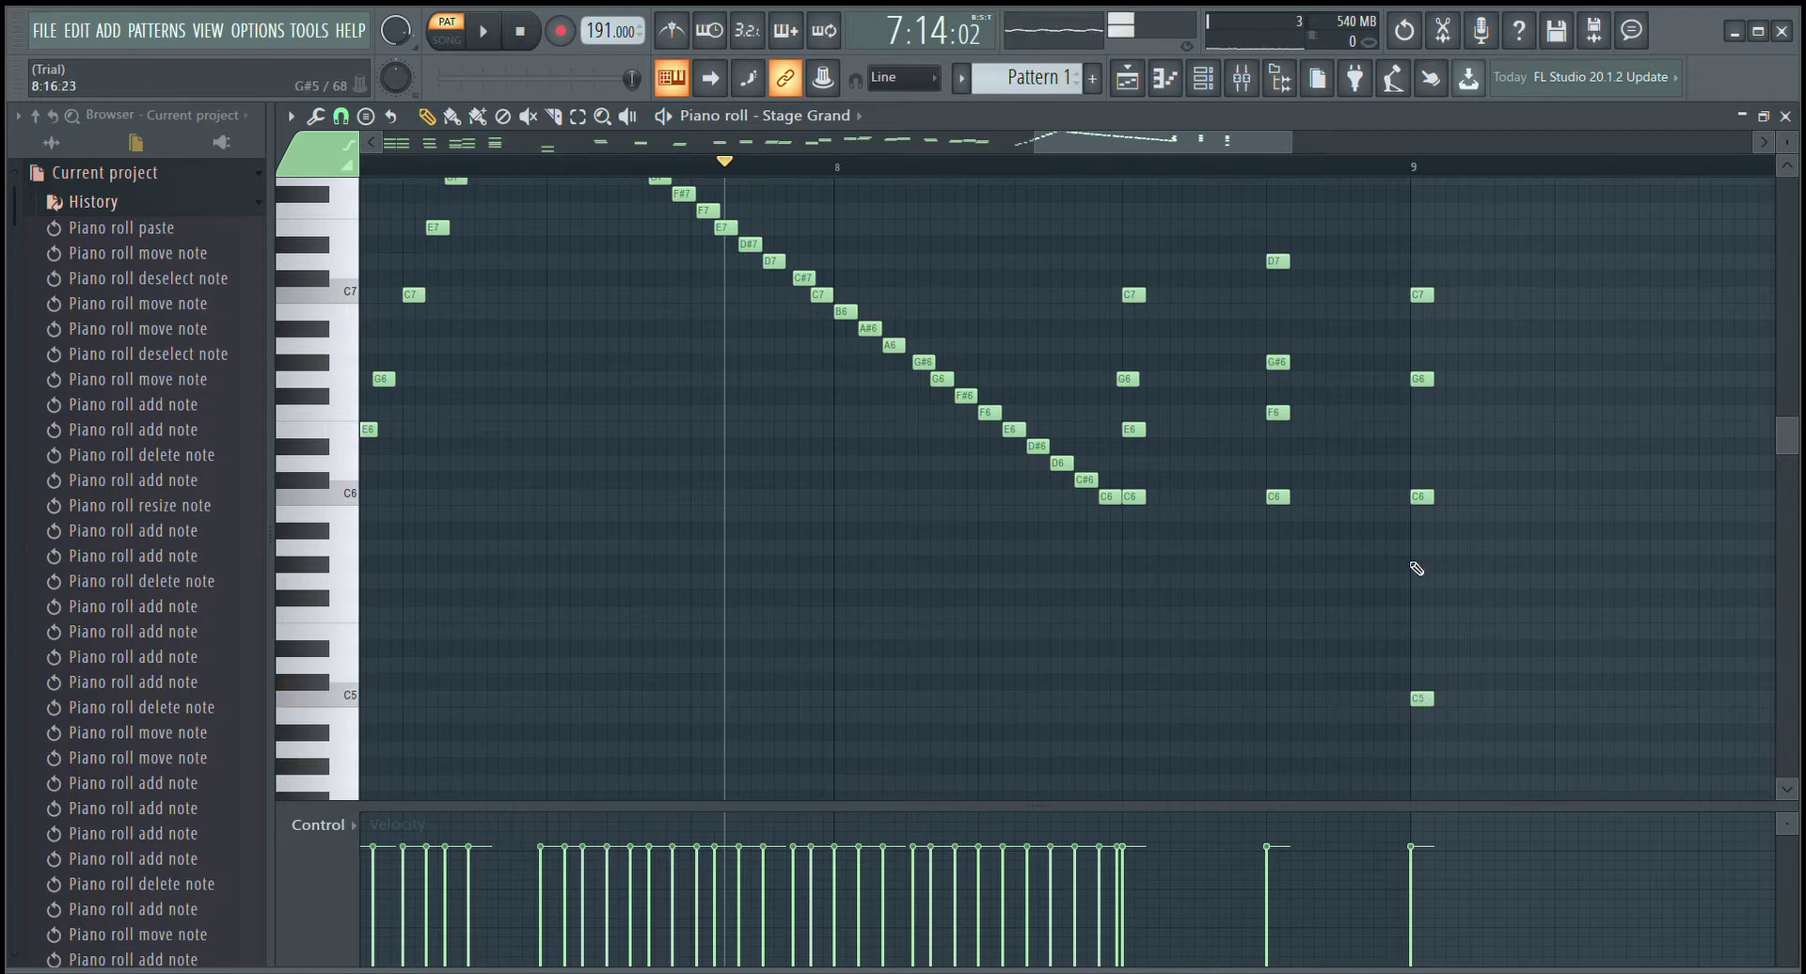
- Play the closing chords from the middle of bar 8 and stop playback after the last one
{"action": "left_click", "coordinate": [1027, 164]}
{"action": "key", "text": "space"}
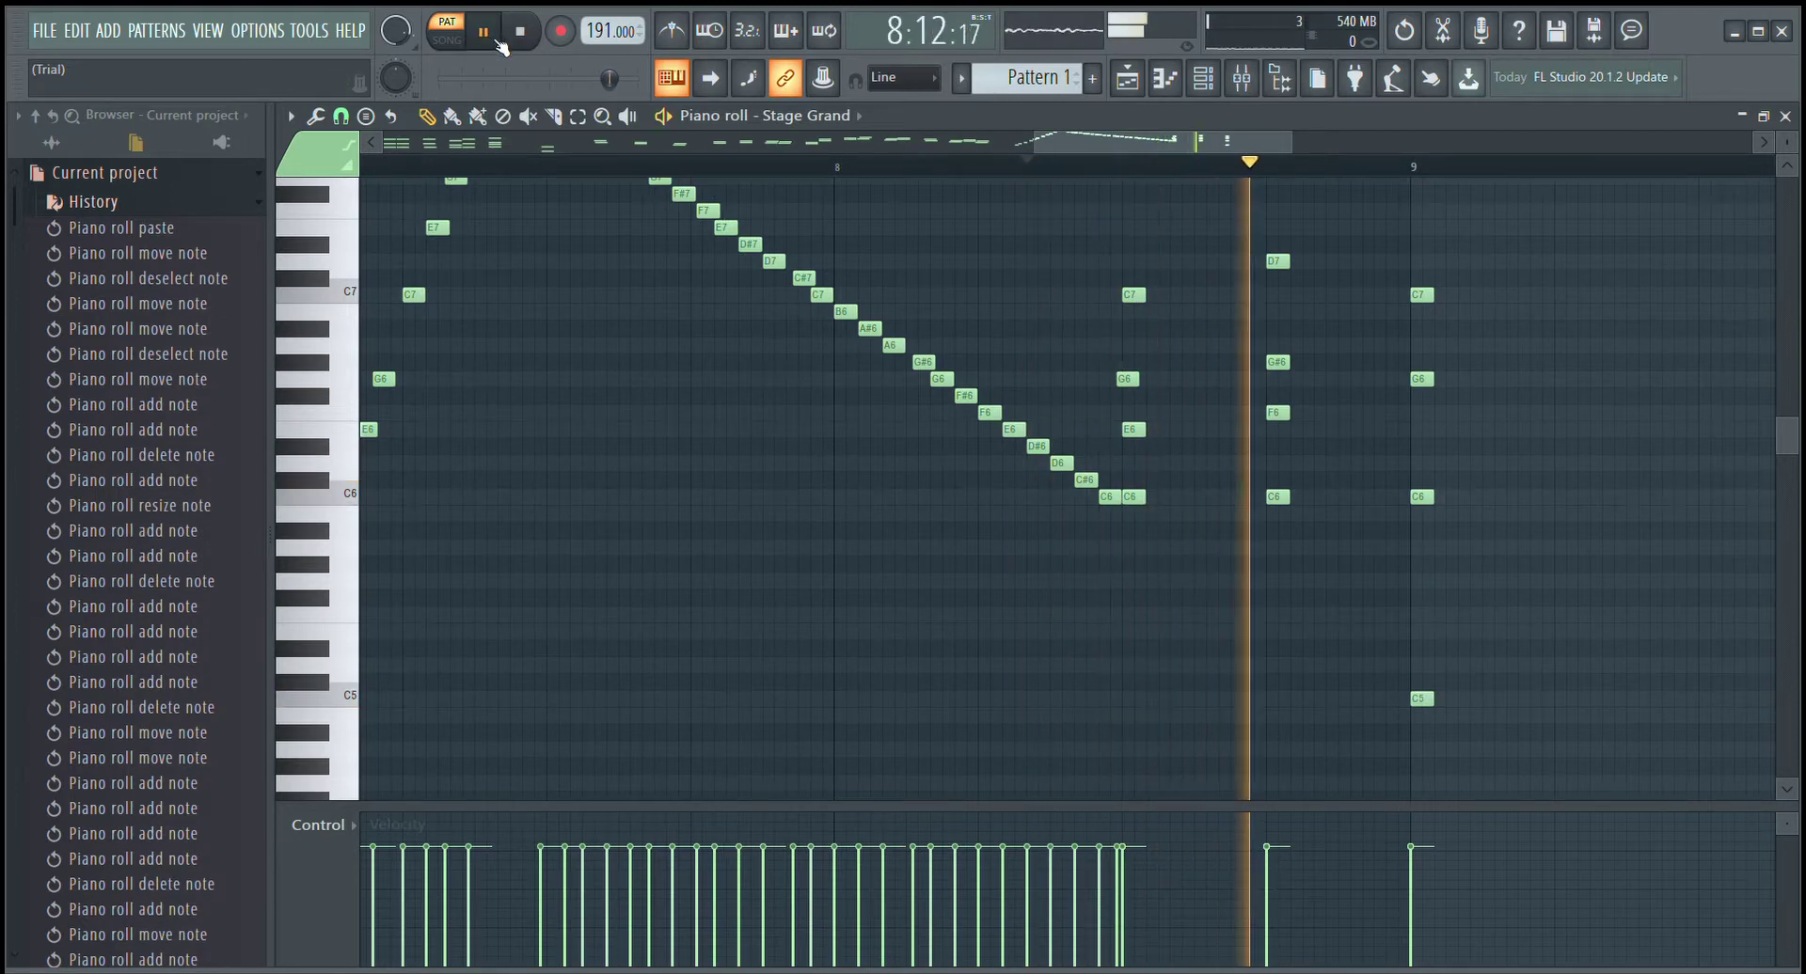
{"action": "left_click", "coordinate": [484, 33]}
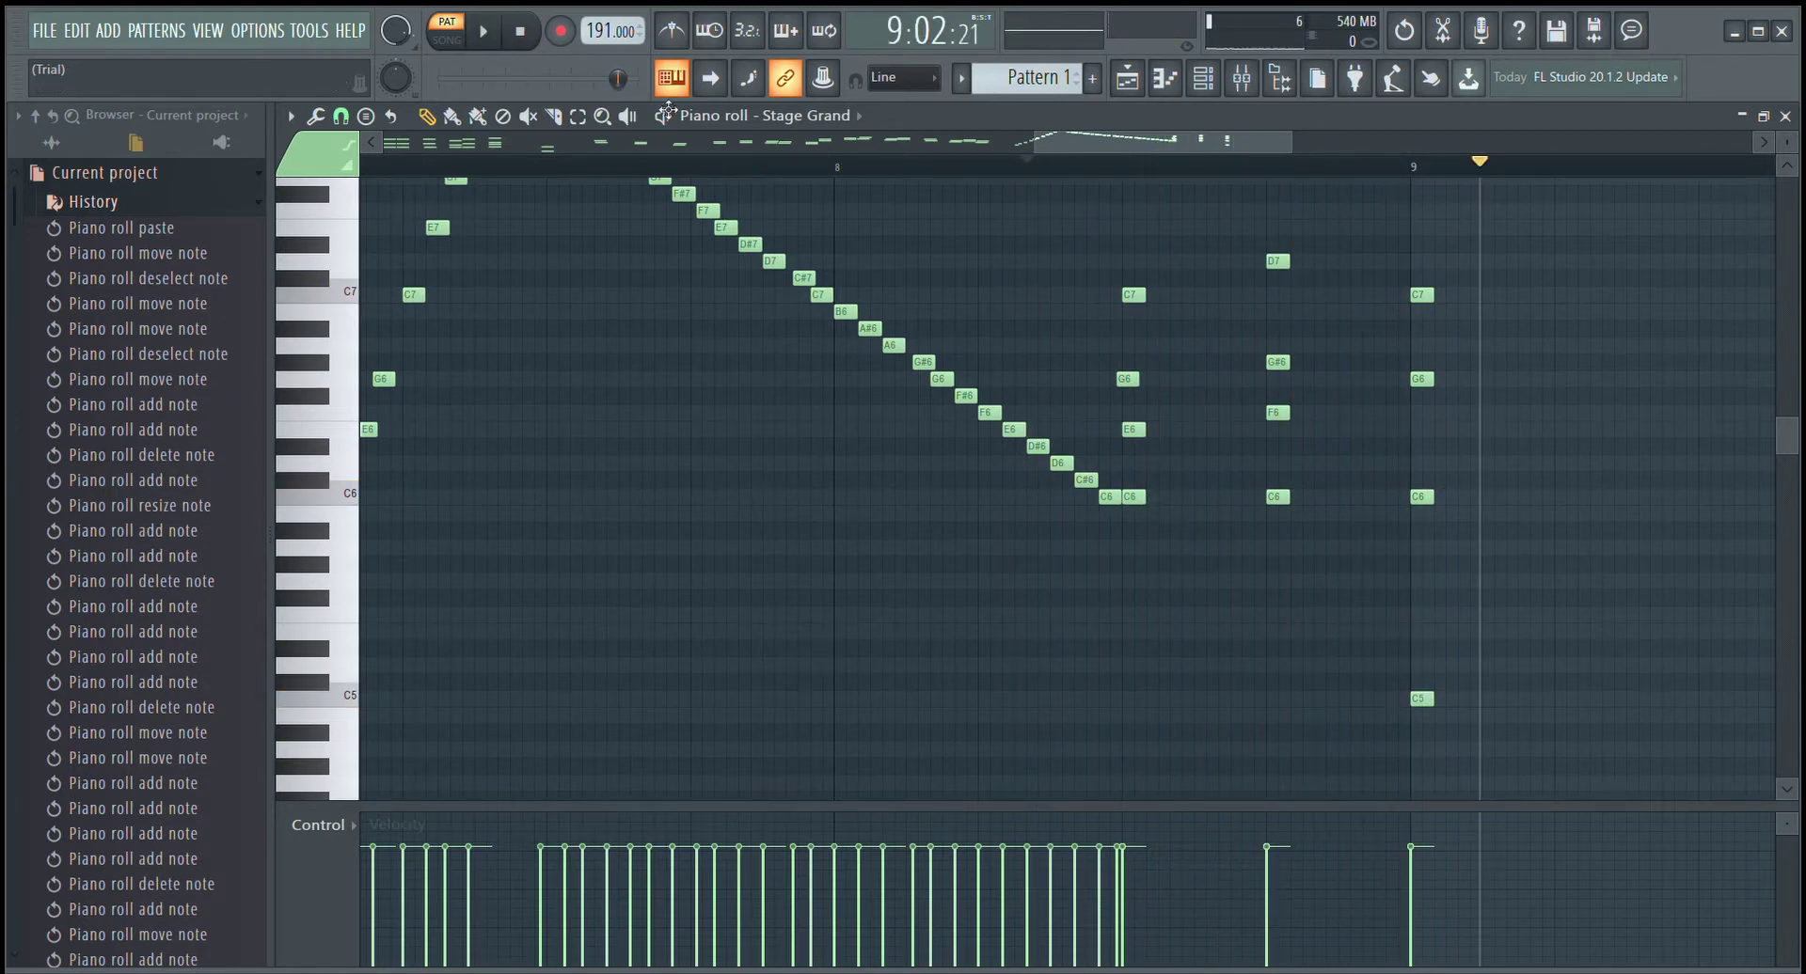
- Move the closing C chord from the start of bar 9 to about step 12 of that bar
{"action": "mouse_move", "coordinate": [1474, 238]}
{"action": "left_mouse_down"}
{"action": "mouse_move", "coordinate": [1420, 786]}
{"action": "mouse_move", "coordinate": [1238, 734]}
{"action": "mouse_move", "coordinate": [1249, 760]}
{"action": "mouse_move", "coordinate": [1592, 596]}
{"action": "mouse_move", "coordinate": [1401, 797]}
{"action": "left_mouse_up"}
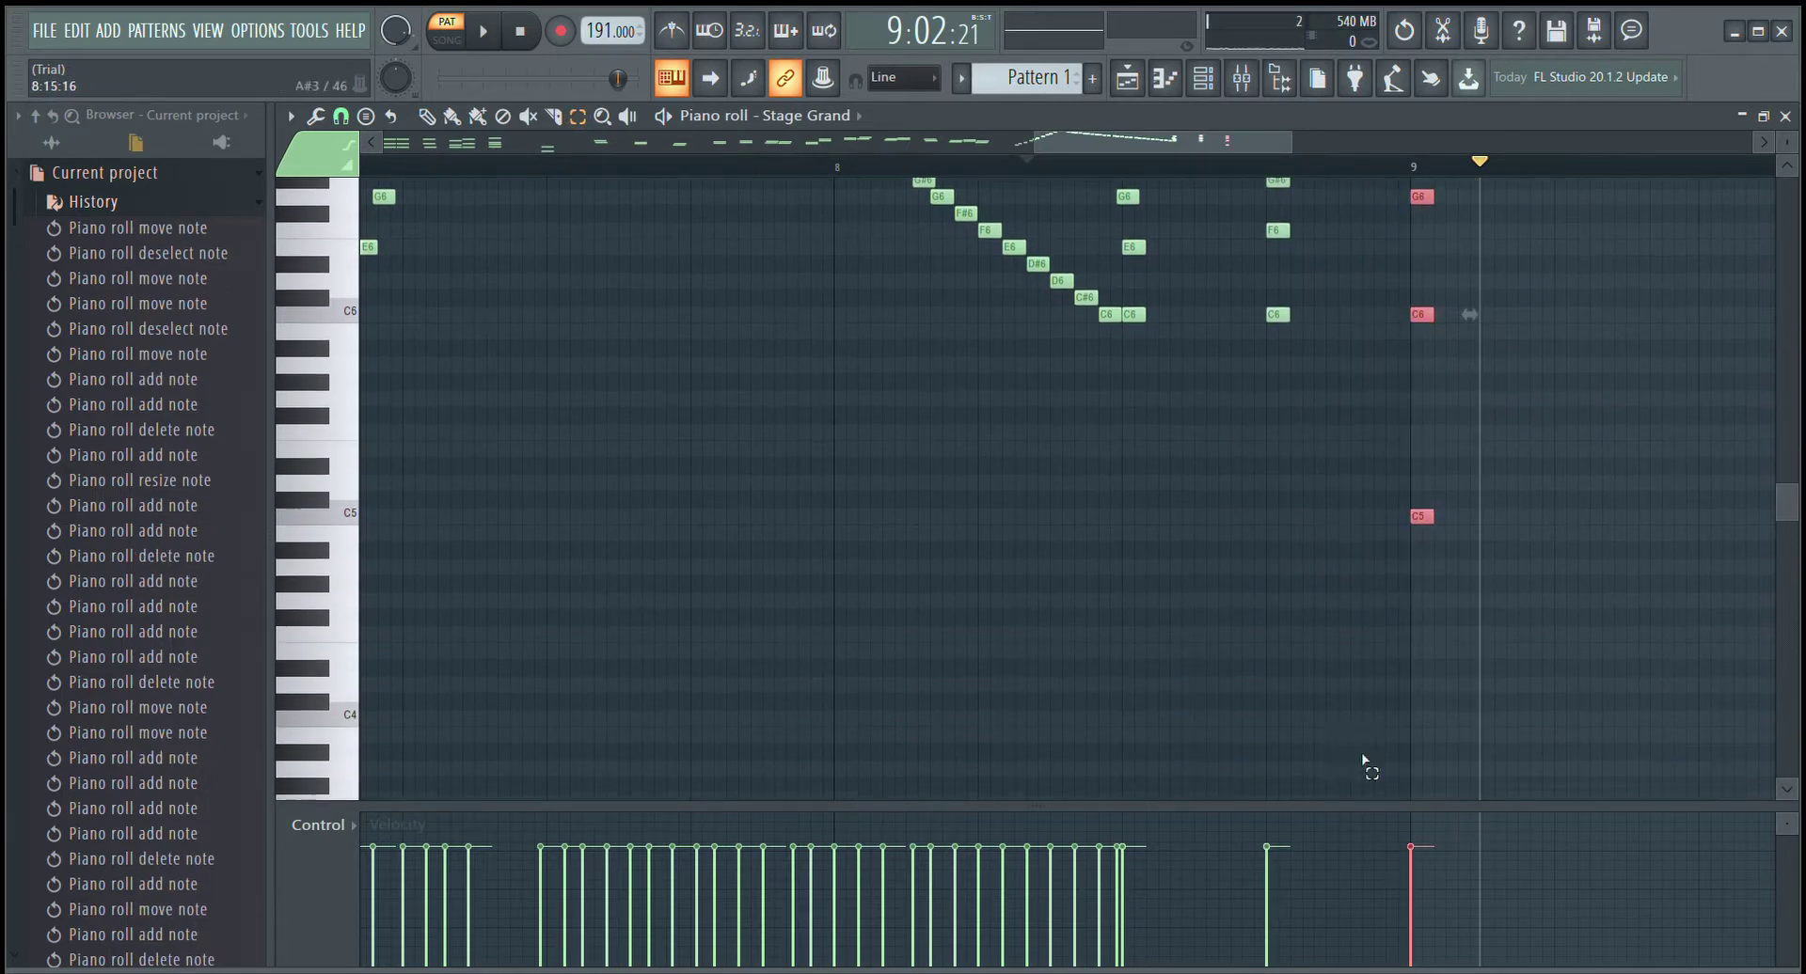
{"action": "key", "text": "Delete"}
{"action": "scroll", "coordinate": [1529, 465], "scroll_direction": "up", "scroll_amount": 6}
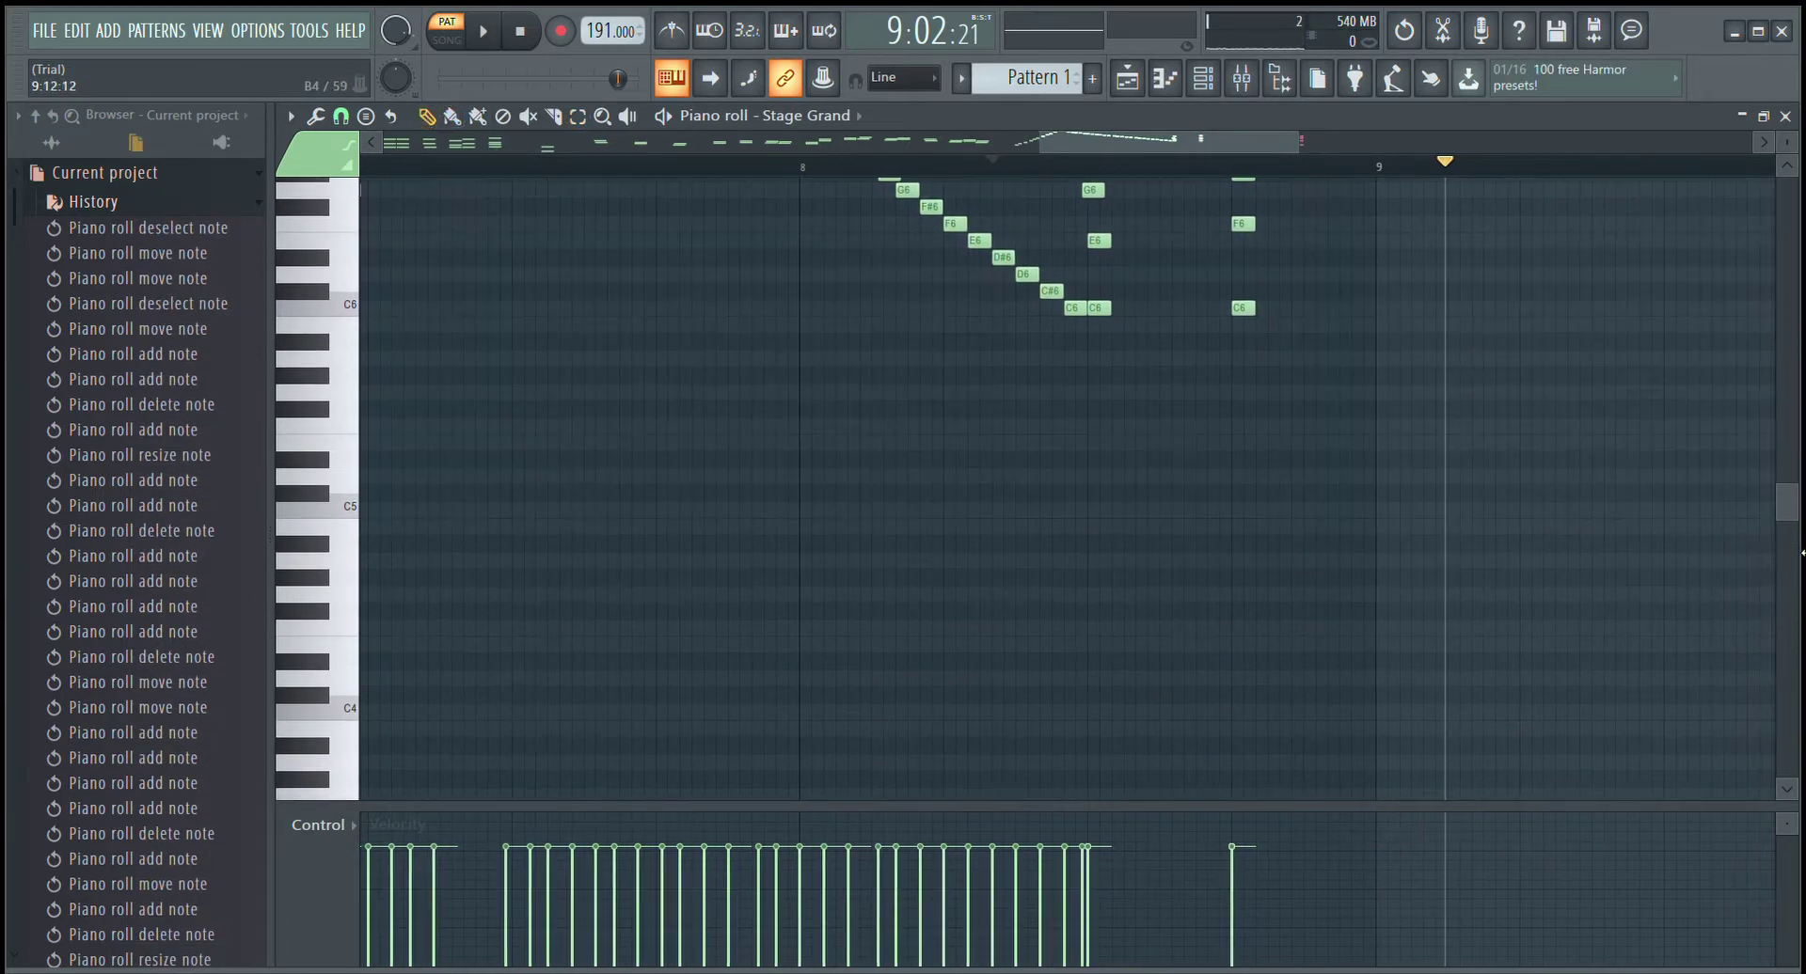
- Move the D7, G#6, F6 and C6 chord from bar 8 to just after the start of bar 9
{"action": "left_click_drag", "start_coordinate": [1371, 318], "coordinate": [1220, 720]}
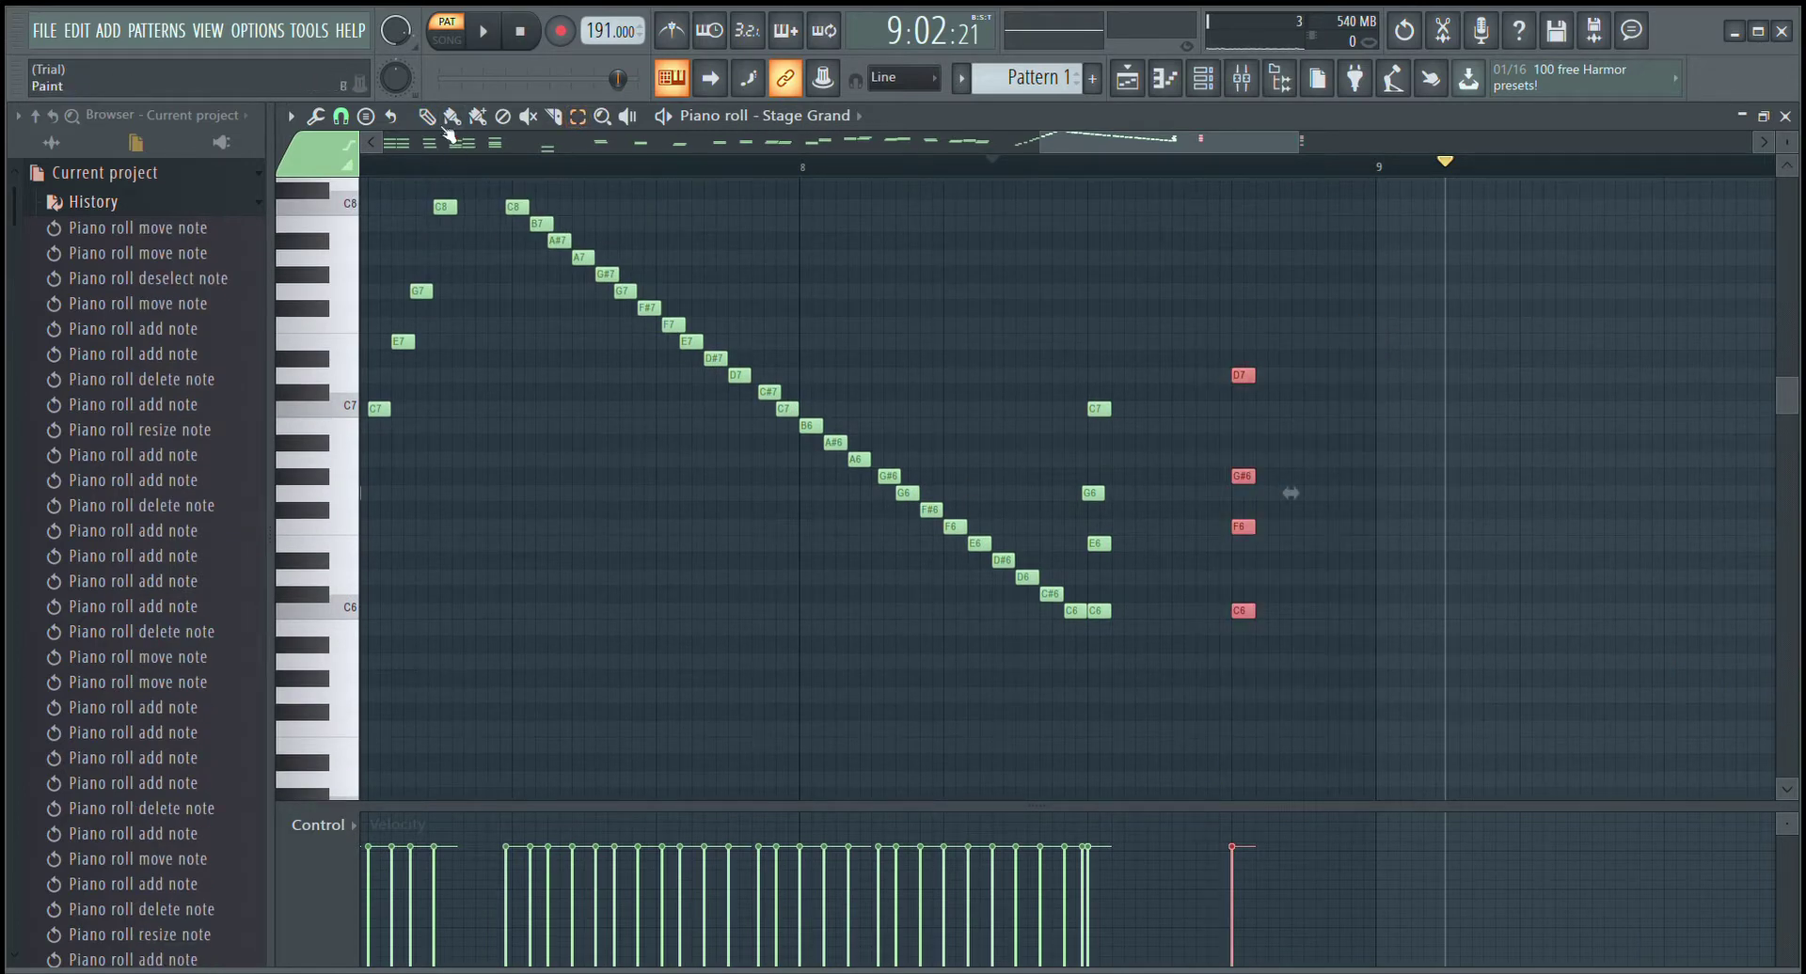
{"action": "left_click_drag", "start_coordinate": [1243, 376], "coordinate": [1387, 376]}
{"action": "left_click_drag", "start_coordinate": [1143, 149], "coordinate": [1208, 148]}
{"action": "left_click_drag", "start_coordinate": [1041, 375], "coordinate": [1065, 375]}
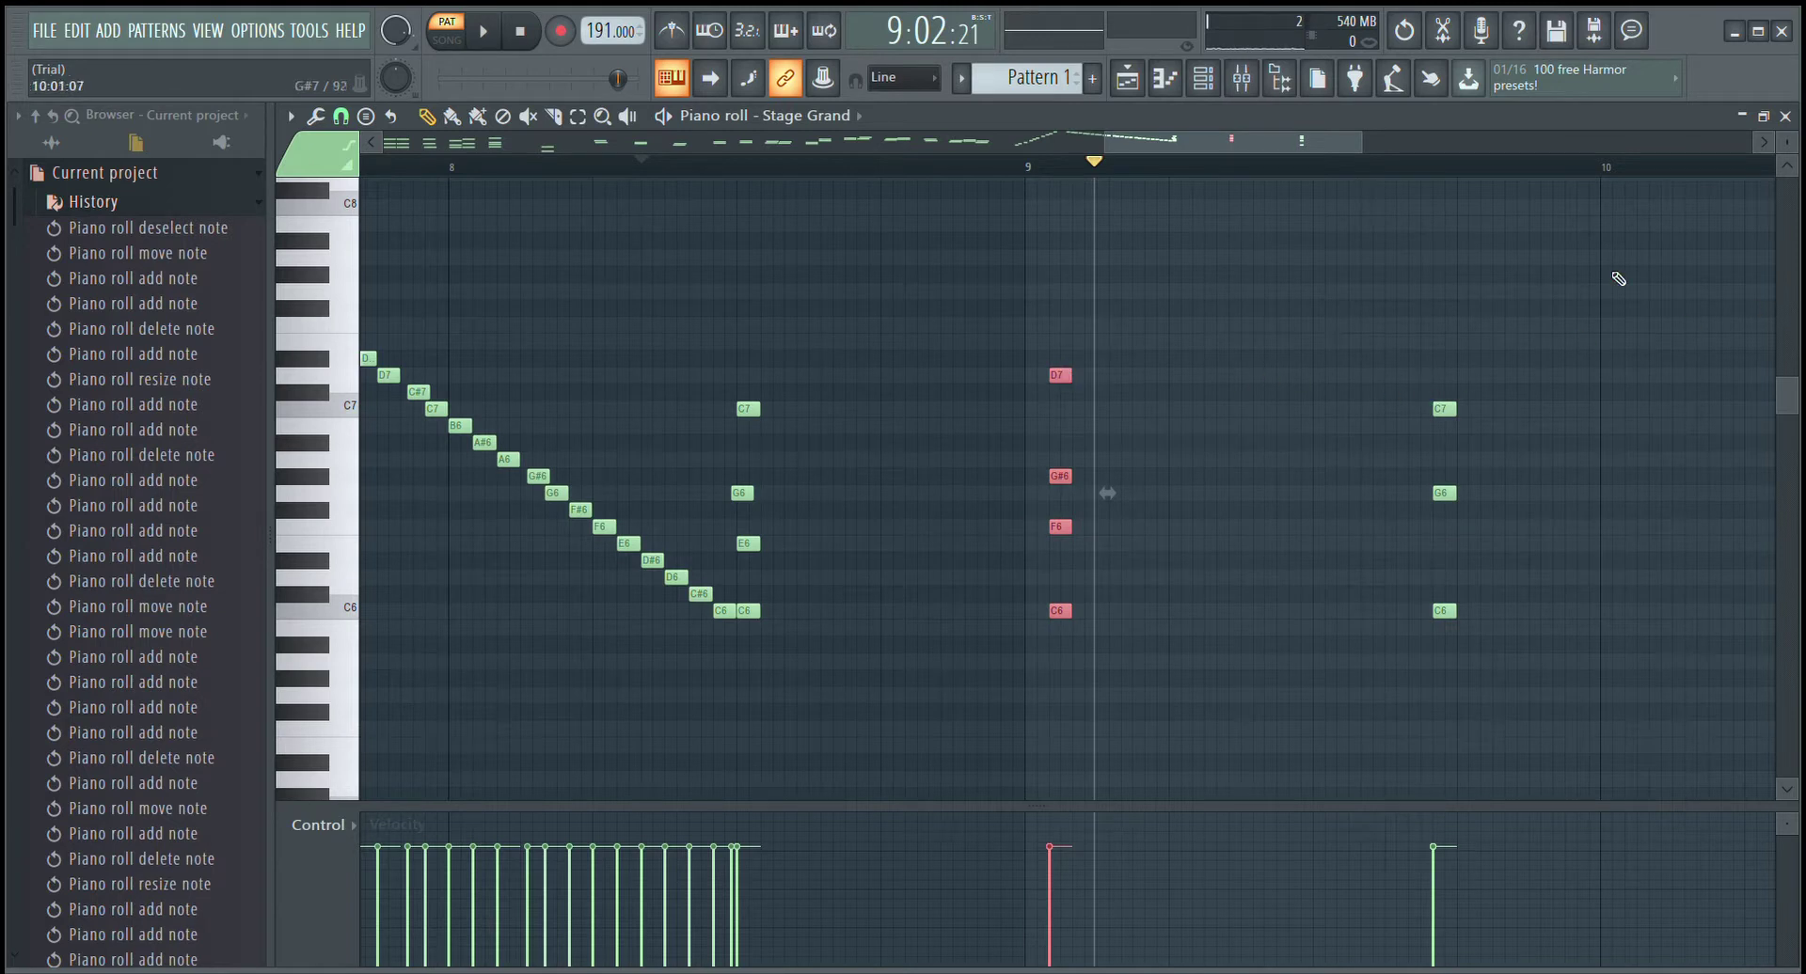
- Select both chords in bar 9, lengthen their notes together to about a third of a bar and deselect them
{"action": "left_click_drag", "start_coordinate": [1509, 303], "coordinate": [1040, 802]}
{"action": "left_click_drag", "start_coordinate": [1083, 298], "coordinate": [1251, 299]}
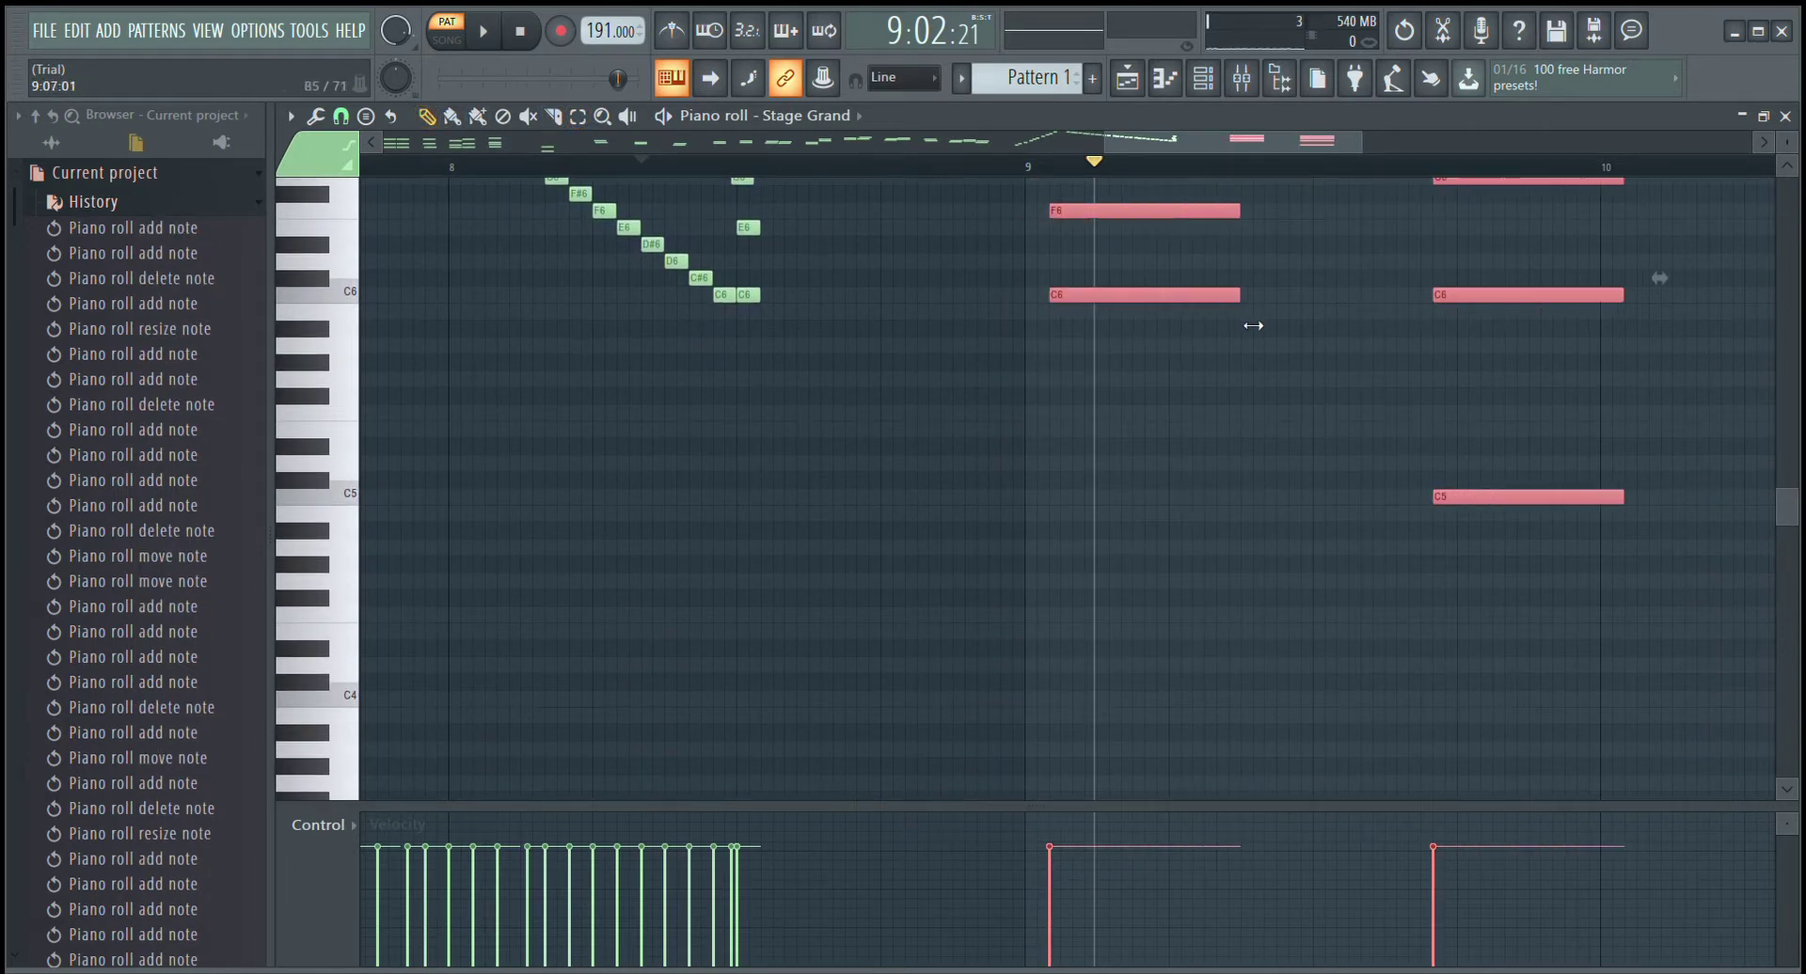
{"action": "left_click", "coordinate": [1150, 487]}
{"action": "right_click", "coordinate": [1181, 489]}
- Lengthen the C7, G6, E6 and C6 notes of the bar 8 chord to about three steps each
{"action": "scroll", "coordinate": [748, 402], "scroll_direction": "up", "scroll_amount": 3}
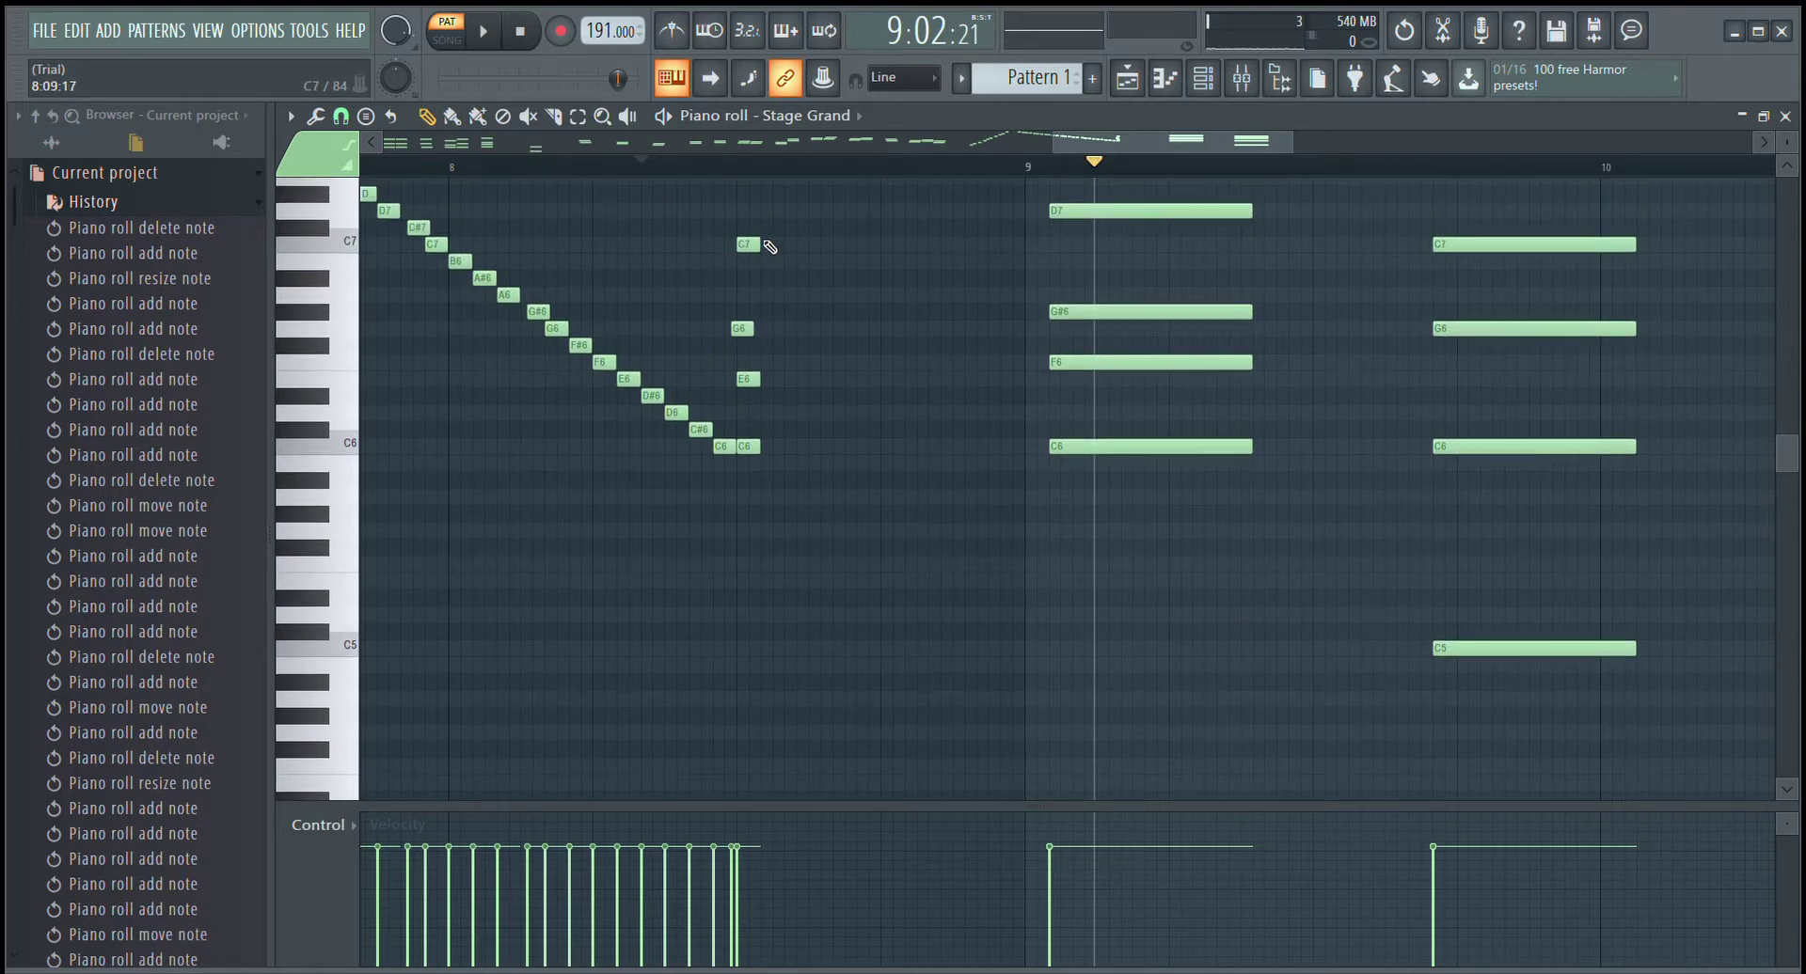
{"action": "left_click_drag", "start_coordinate": [762, 244], "coordinate": [846, 283]}
{"action": "left_click_drag", "start_coordinate": [761, 341], "coordinate": [857, 411]}
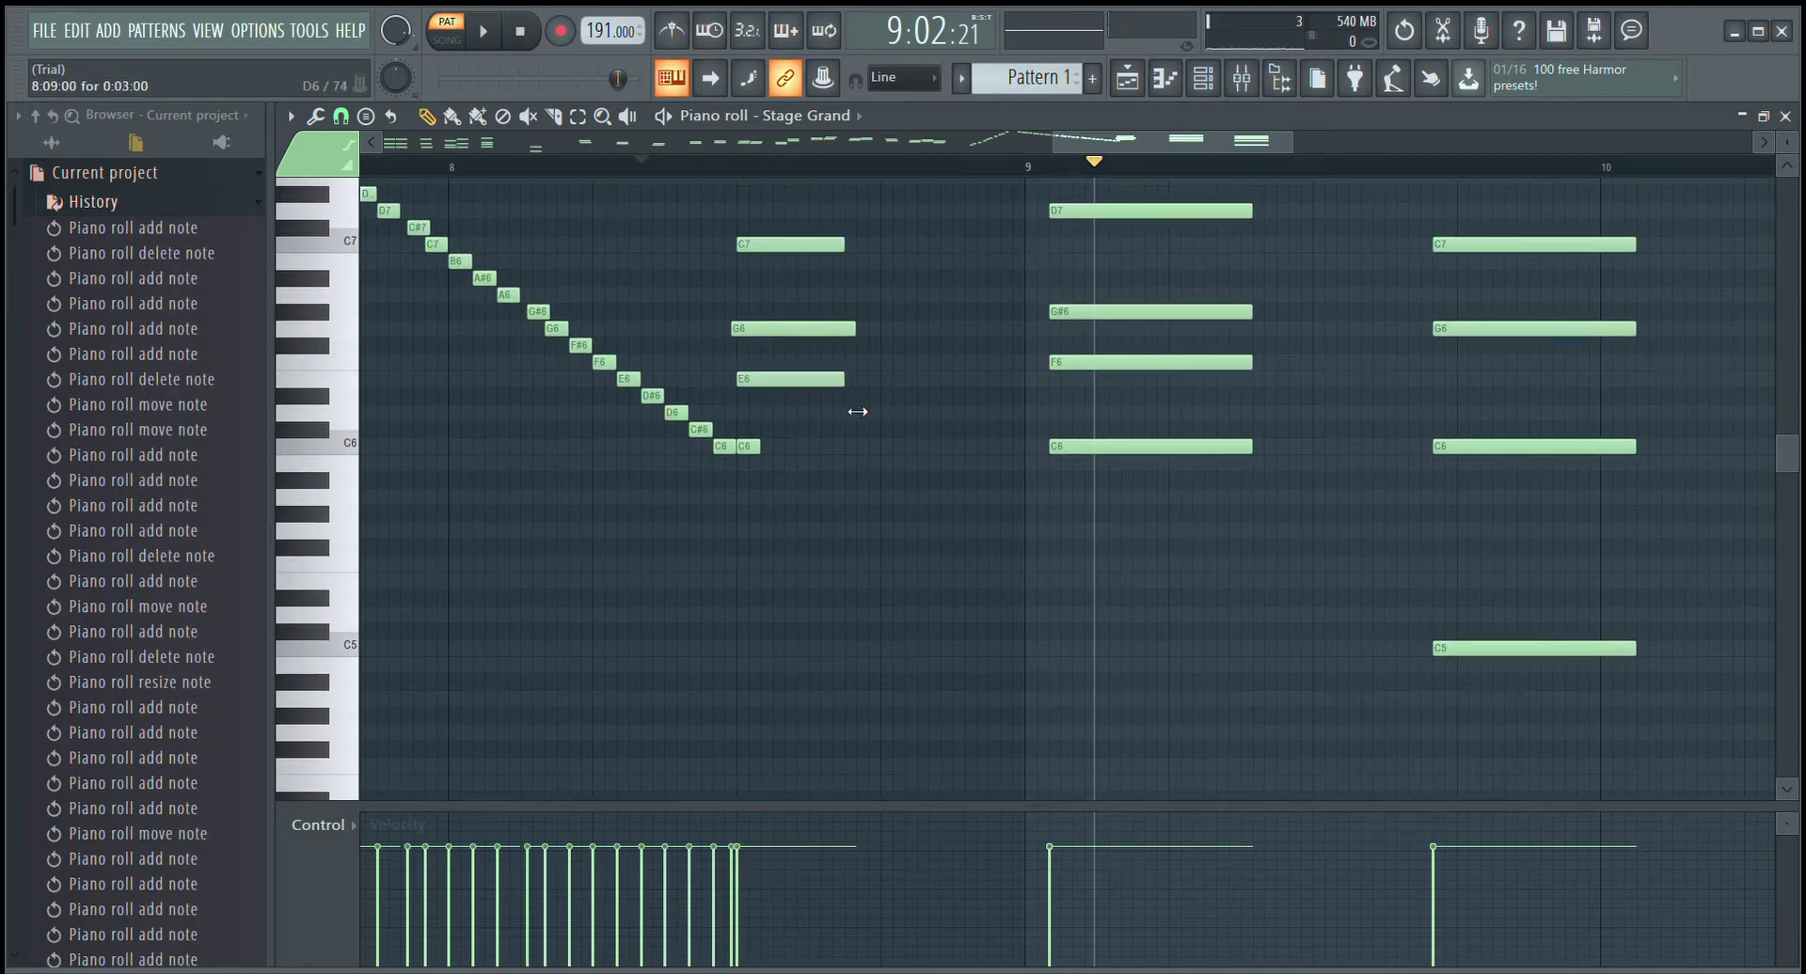
{"action": "left_click_drag", "start_coordinate": [760, 447], "coordinate": [872, 476]}
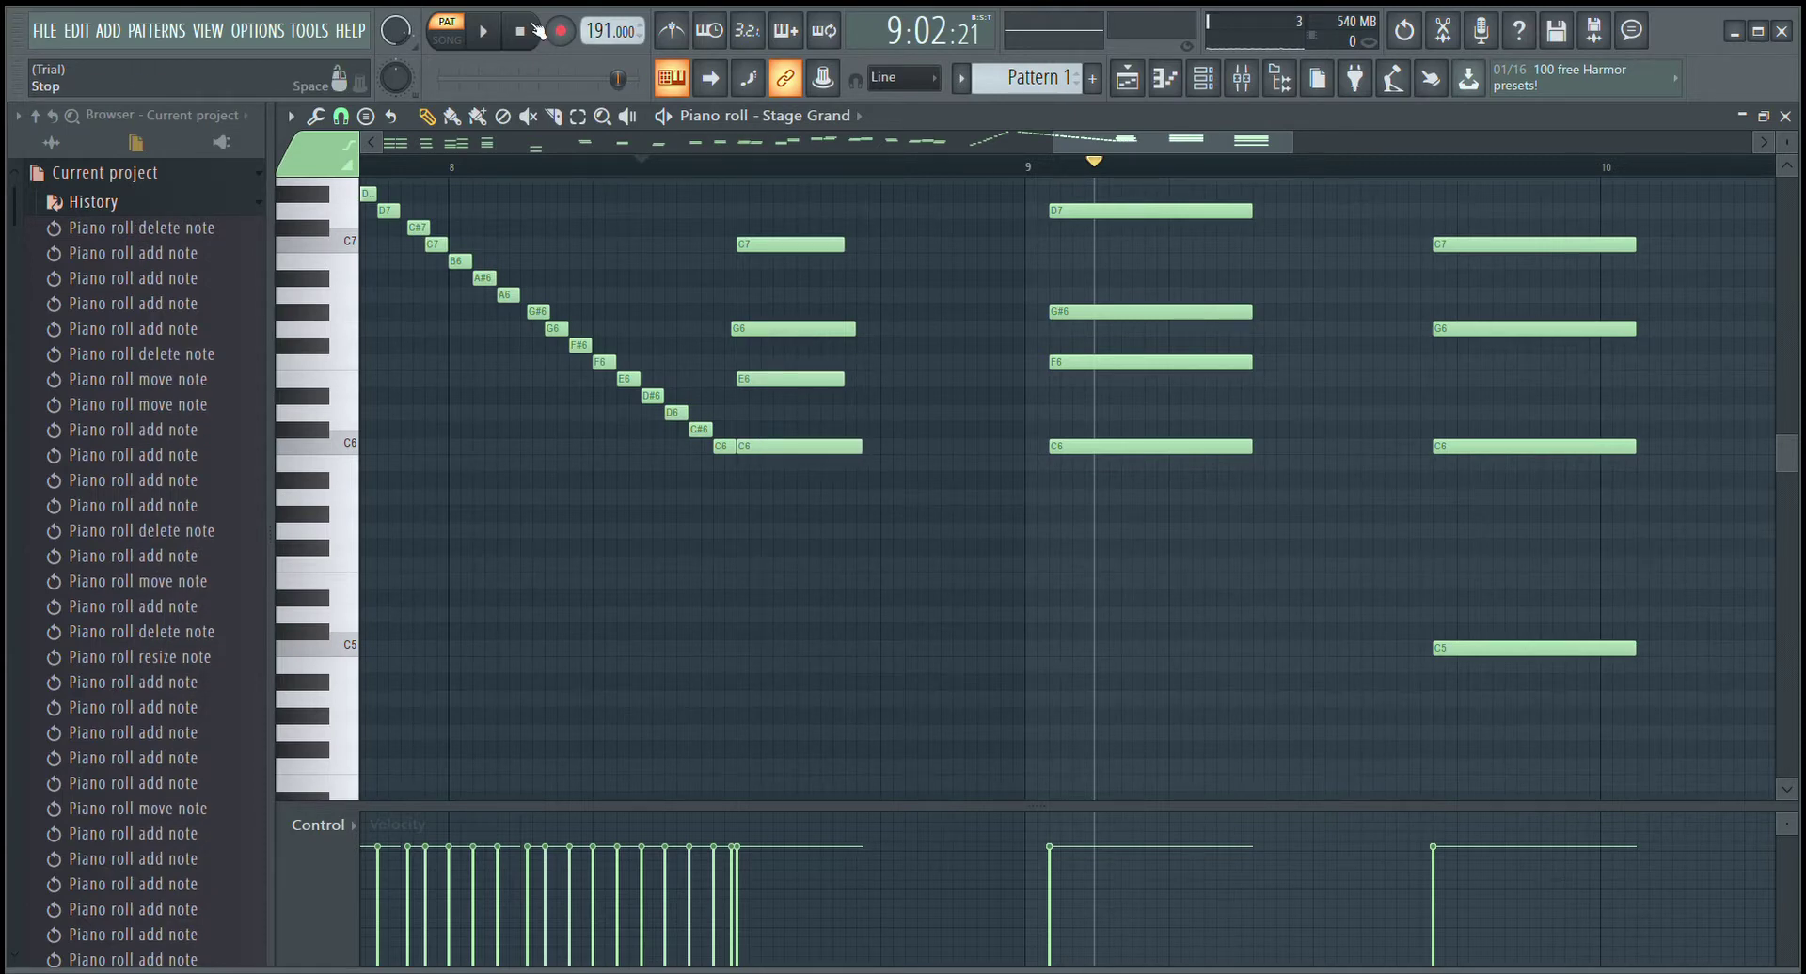
- Widen the closing chord in bar 9 with added C8, C4 and C3 notes
{"action": "left_click", "coordinate": [534, 29]}
{"action": "scroll", "coordinate": [801, 313], "scroll_direction": "down", "scroll_amount": 5, "text": "ctrl"}
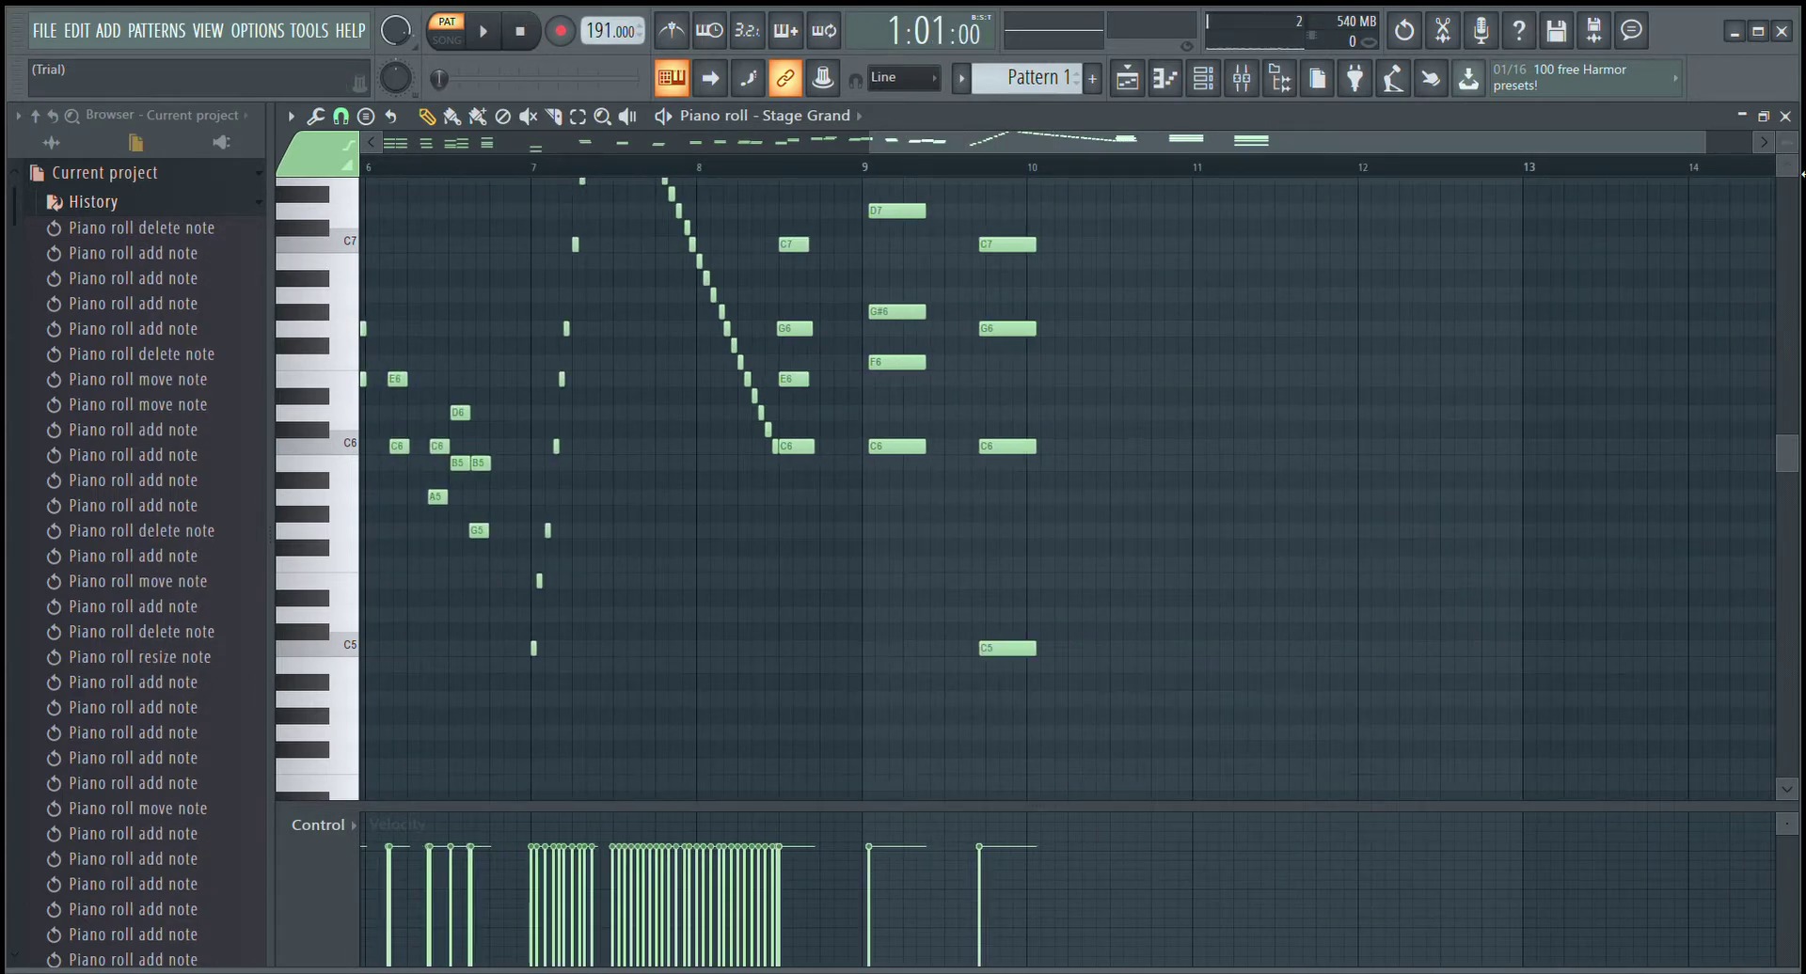
{"action": "scroll", "coordinate": [1097, 261], "scroll_direction": "down", "scroll_amount": 4, "text": "alt"}
{"action": "left_click", "coordinate": [997, 265]}
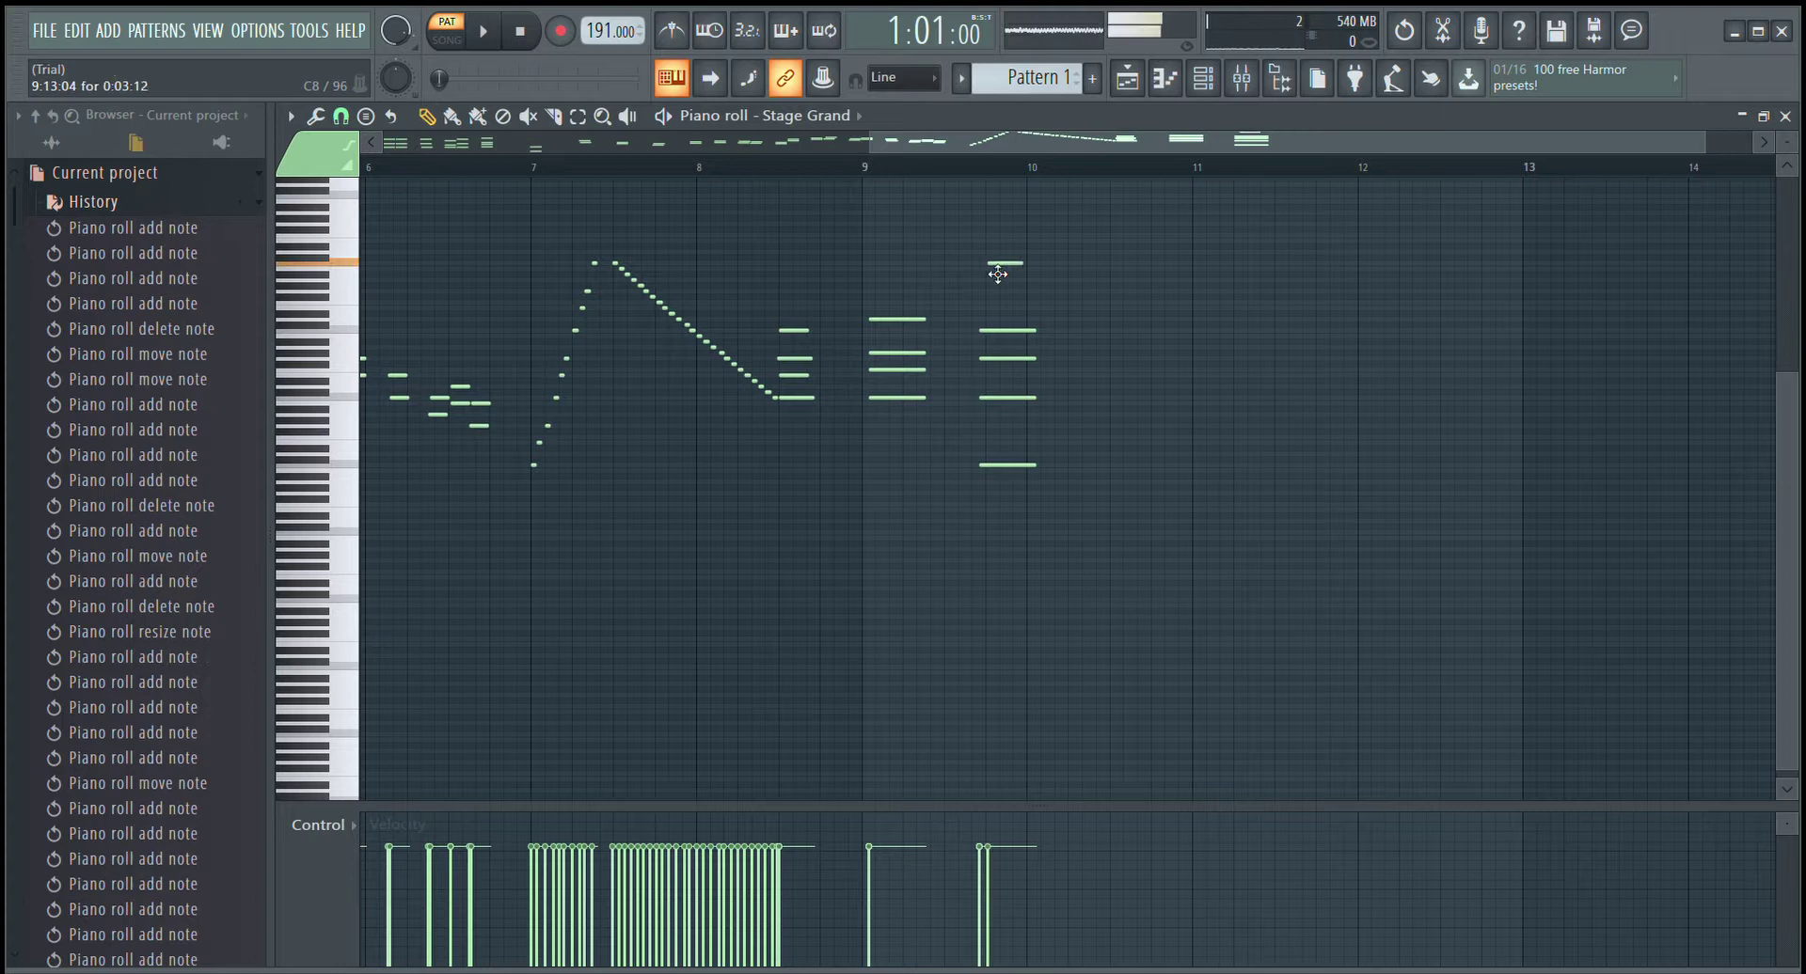
{"action": "left_click", "coordinate": [1000, 603]}
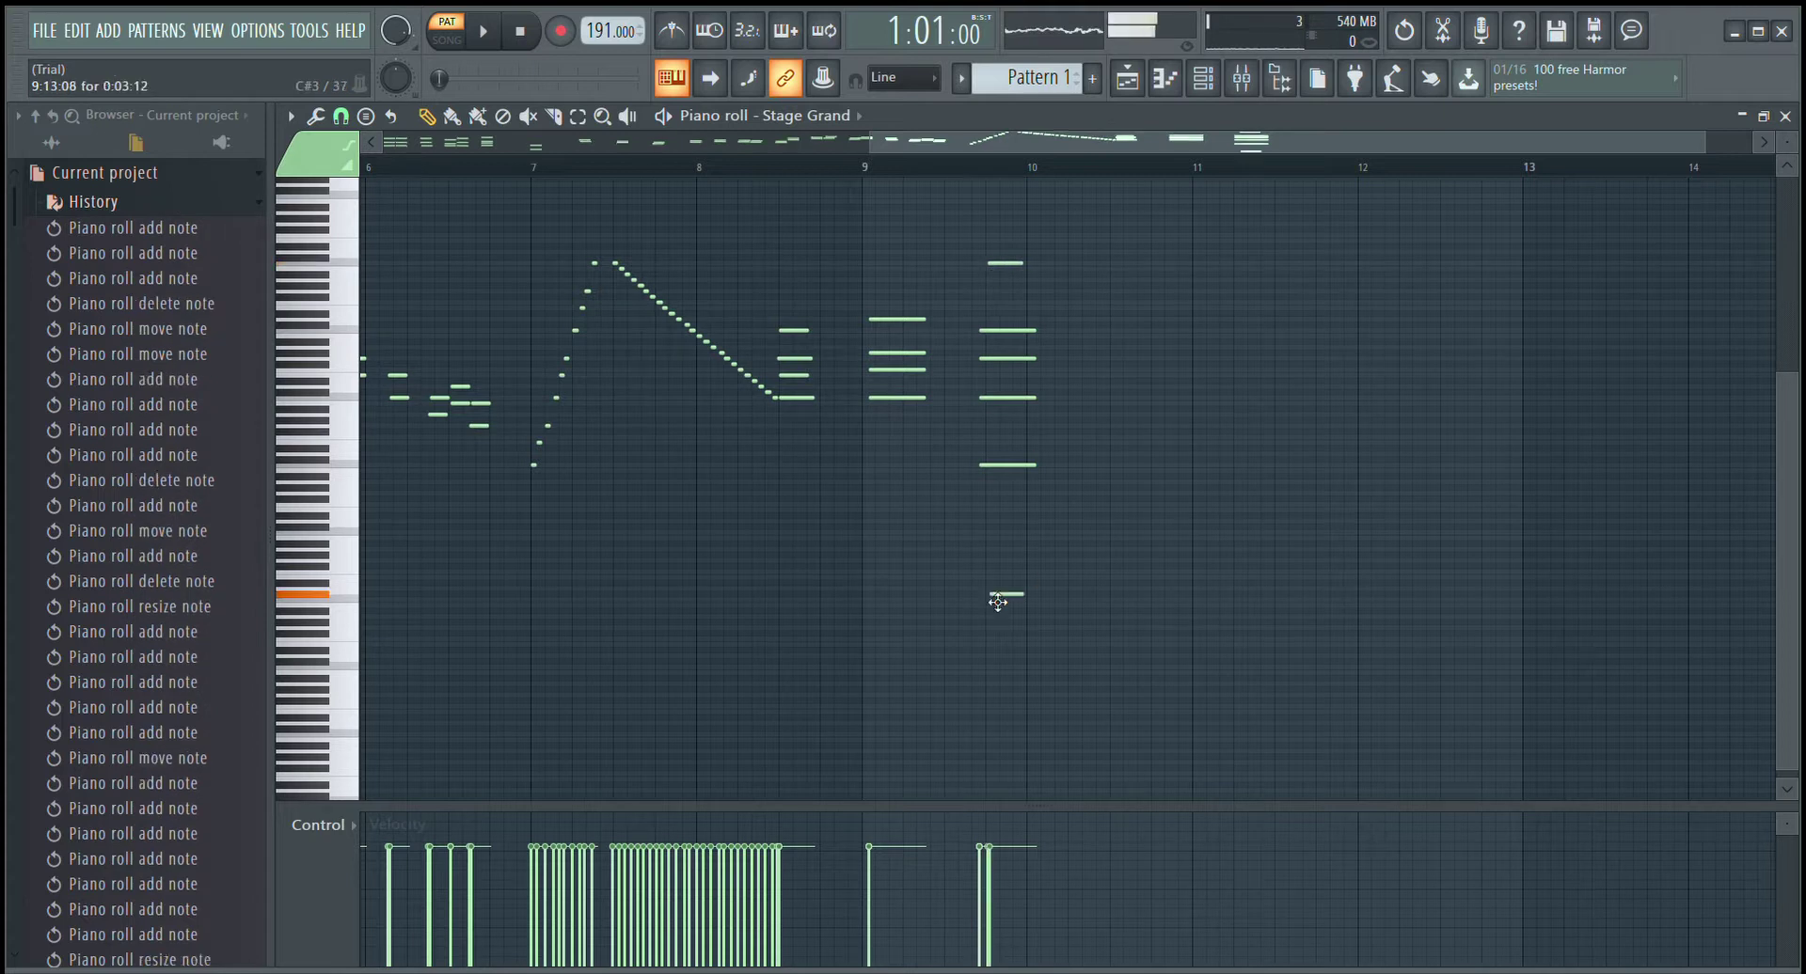
{"action": "left_click", "coordinate": [986, 541]}
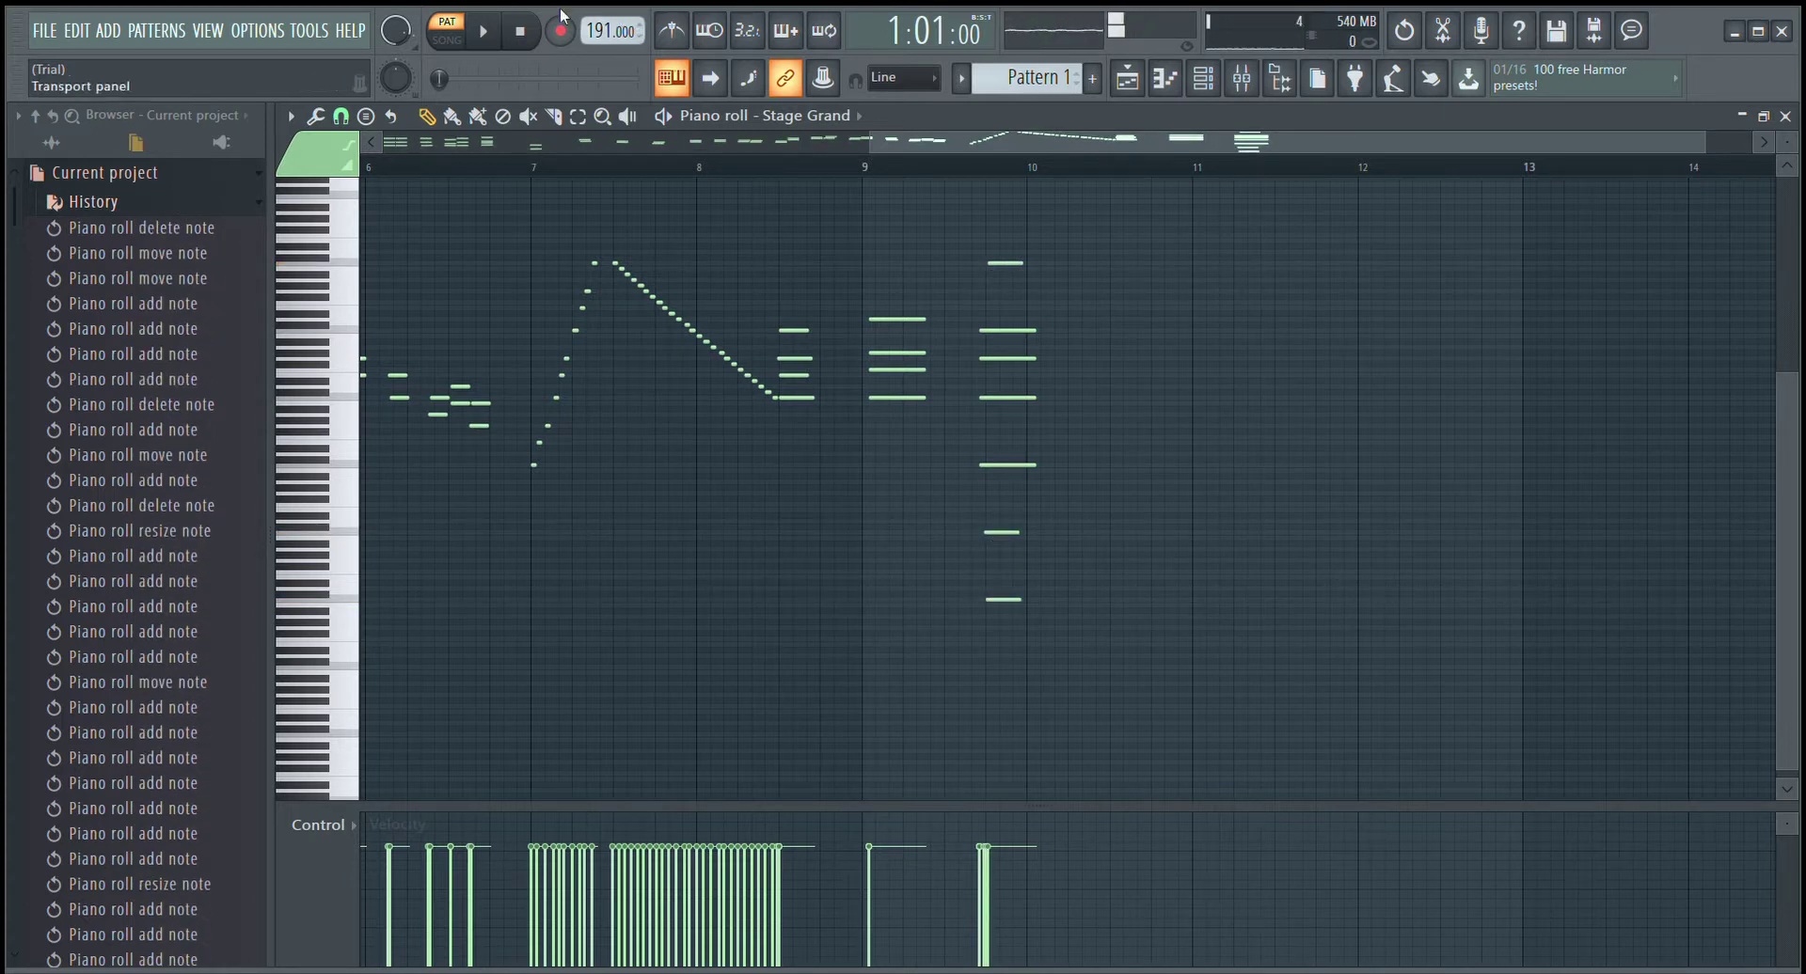
- Play the whole pattern from the beginning with all its bars in view
{"action": "left_click", "coordinate": [494, 39]}
{"action": "left_click_drag", "start_coordinate": [909, 149], "coordinate": [660, 162]}
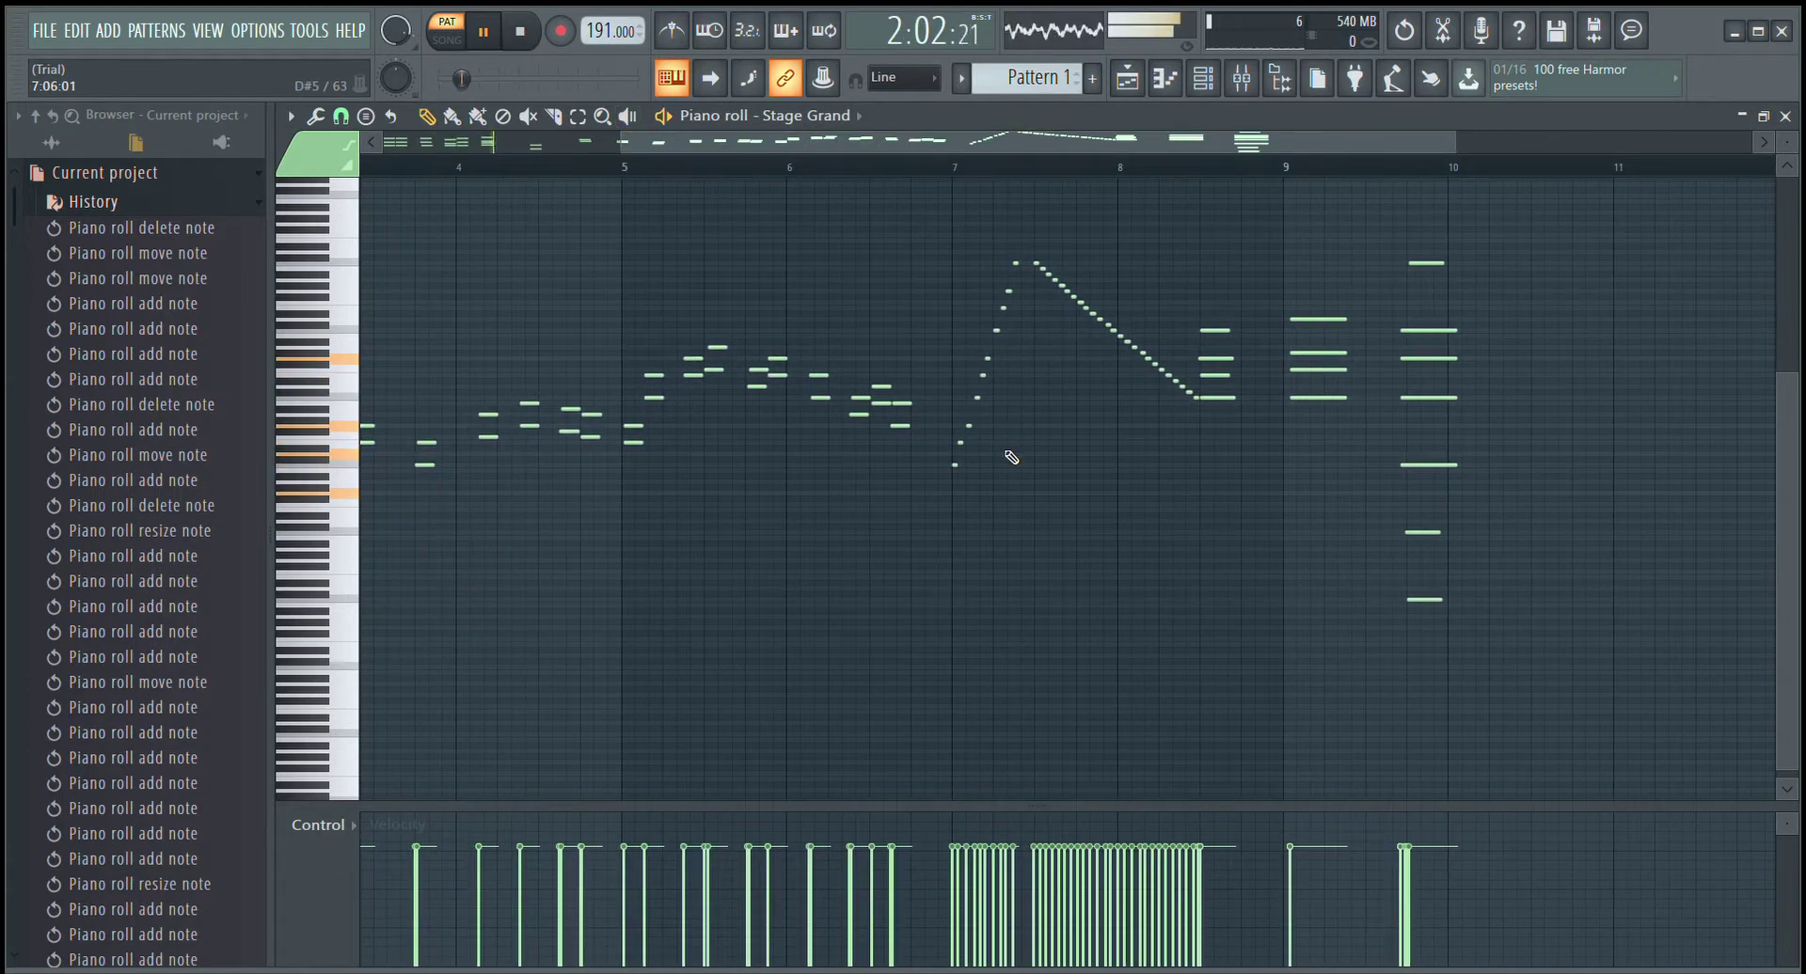
{"action": "scroll", "coordinate": [1006, 452], "scroll_direction": "down", "scroll_amount": 1, "text": "ctrl"}
{"action": "scroll", "coordinate": [1010, 455], "scroll_direction": "down", "scroll_amount": 1}
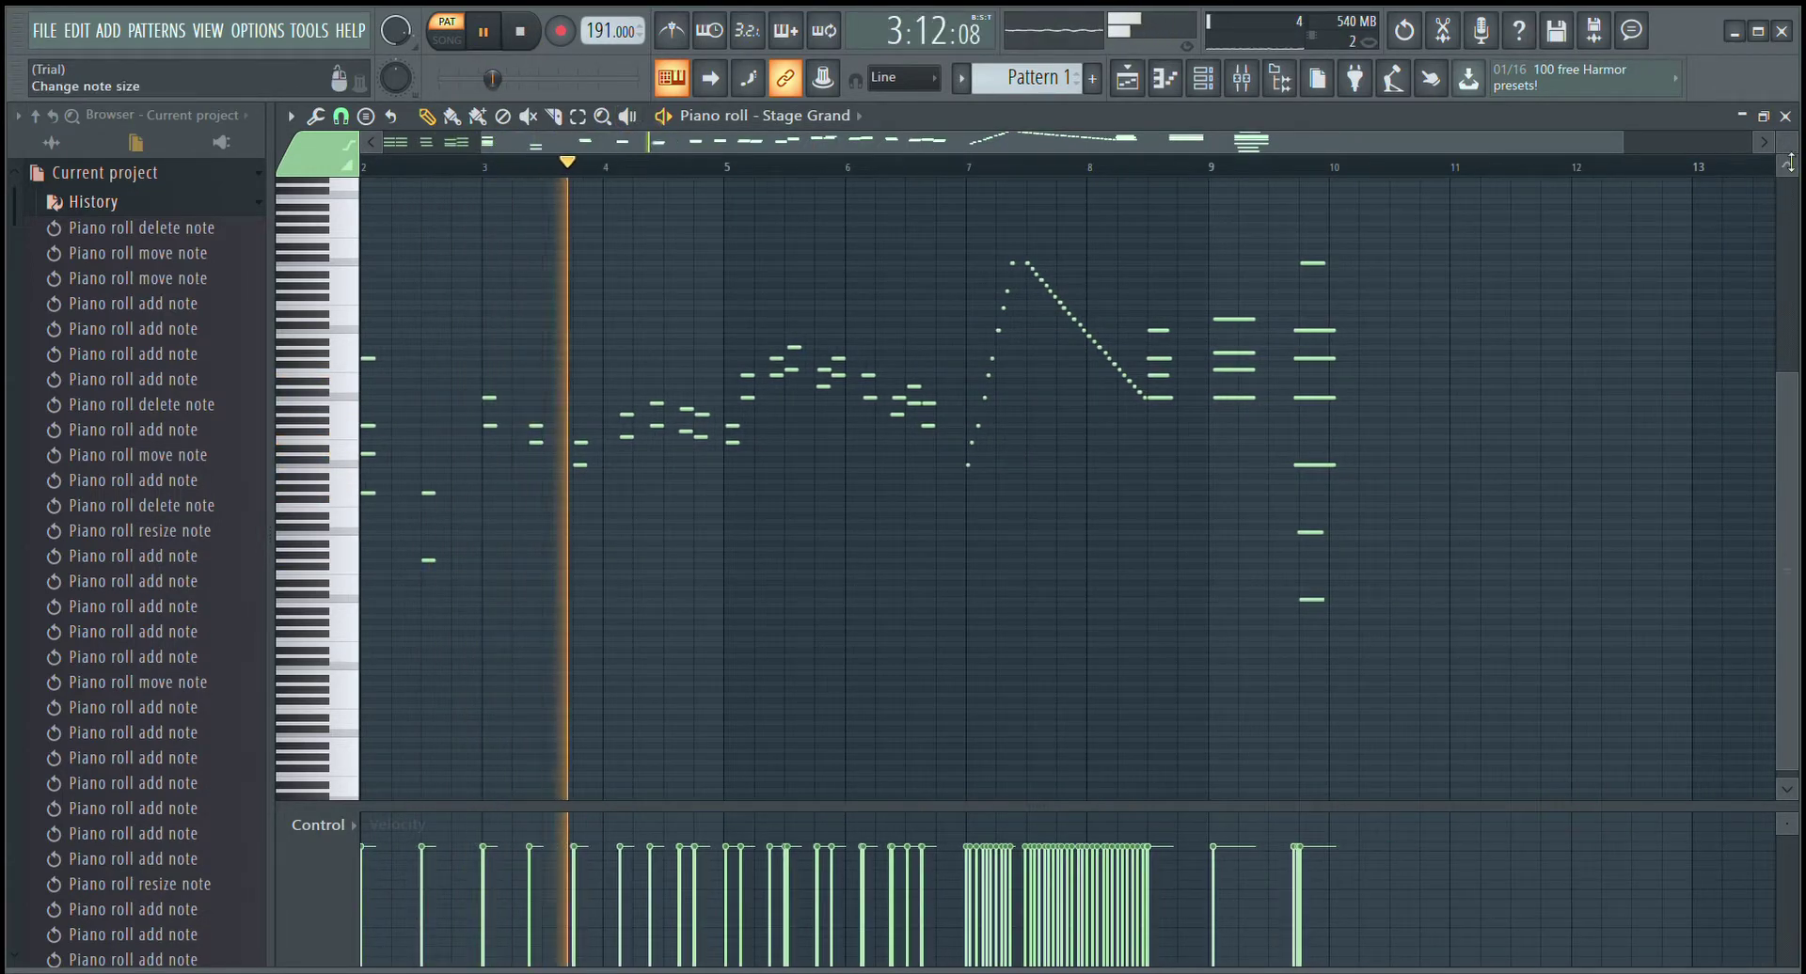